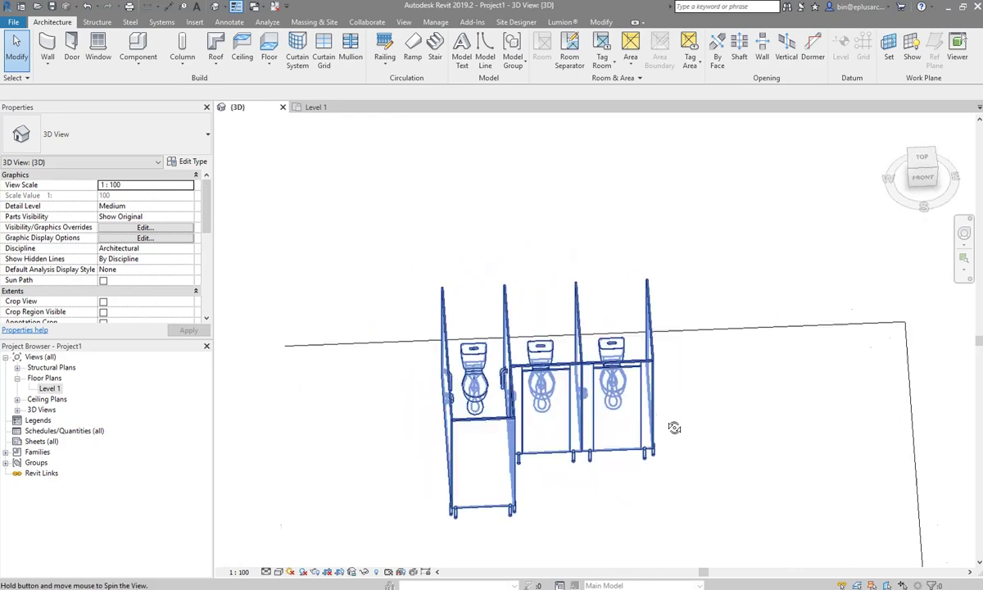
Switch from the 3D view to the Level 1 floor plan and select the toilet cubicle family
click(231, 404)
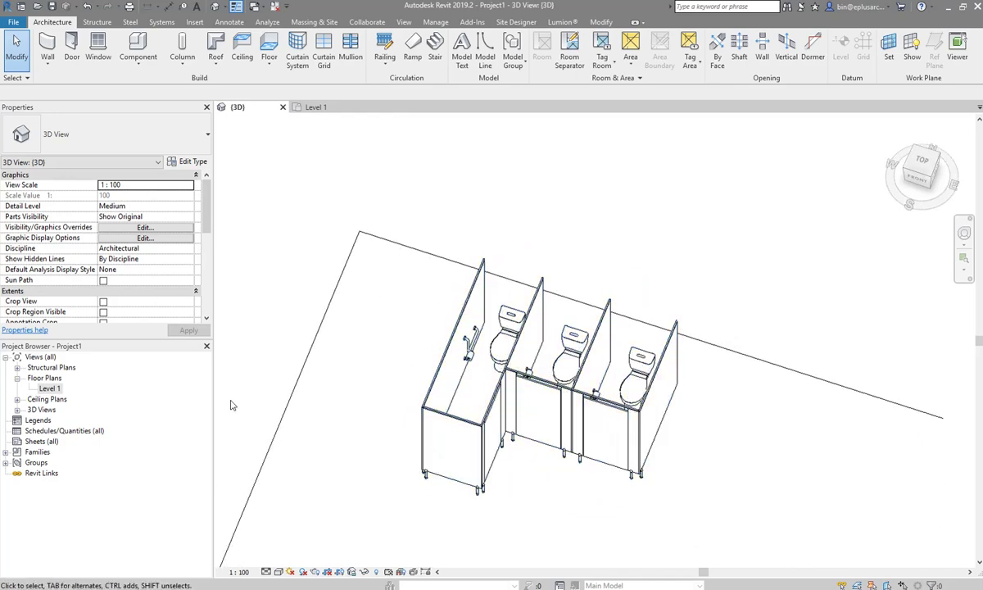
double_click(49, 388)
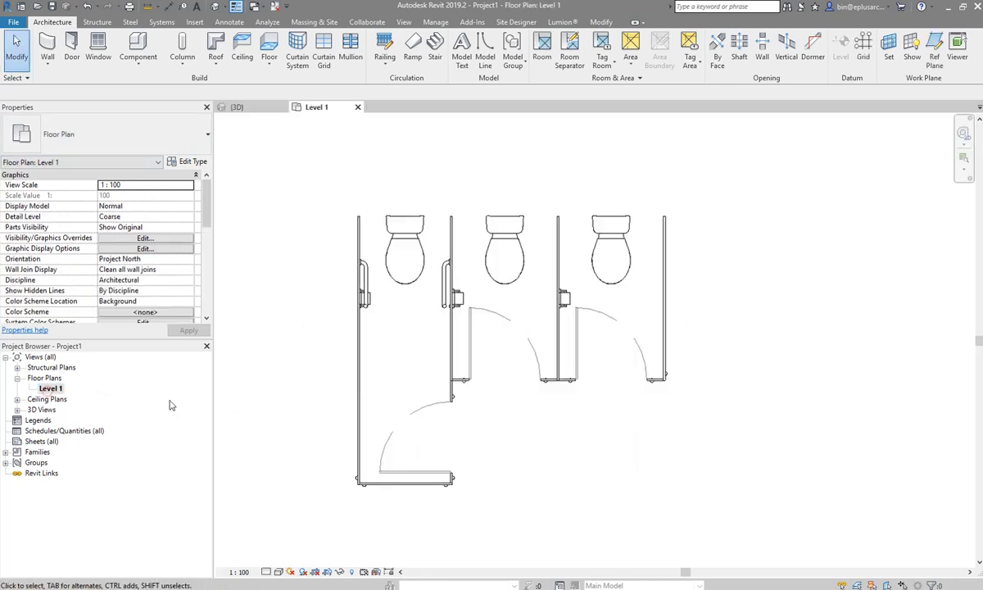
click(490, 392)
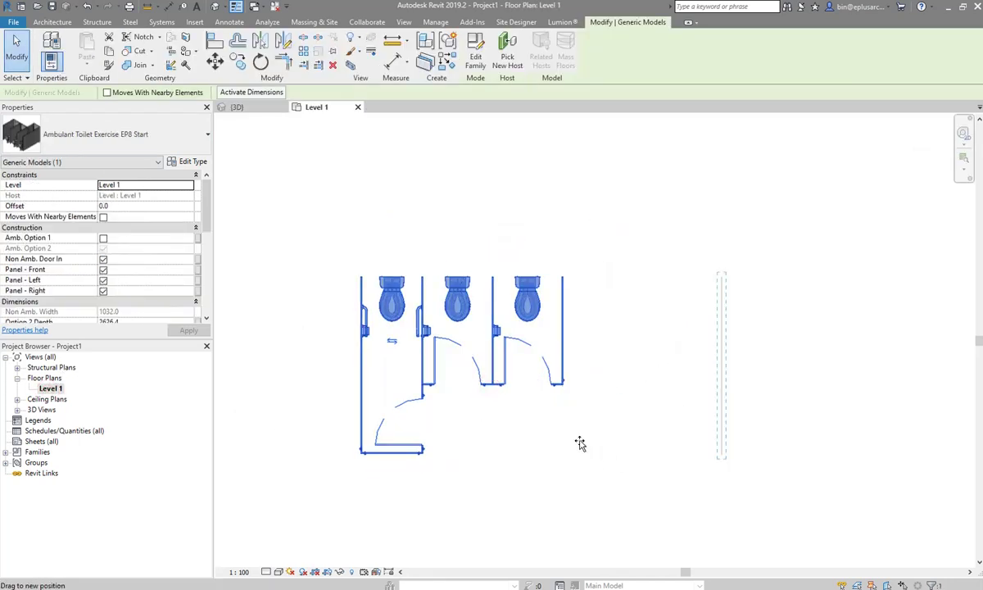
Stretch the cubicle run to six cubicles and lengthen the first cubicle downward
drag(463, 401, 461, 399)
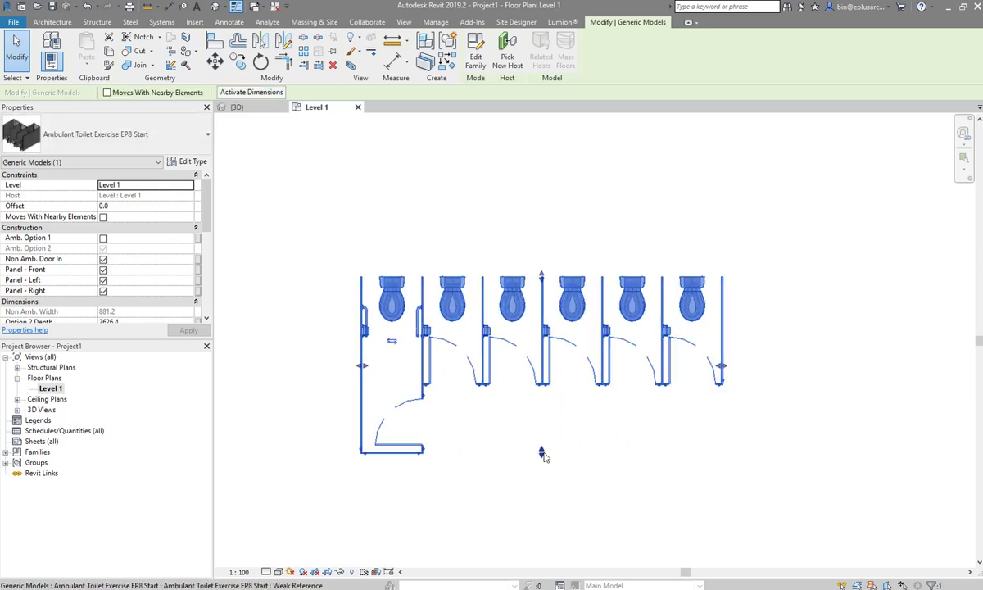
drag(542, 451, 557, 489)
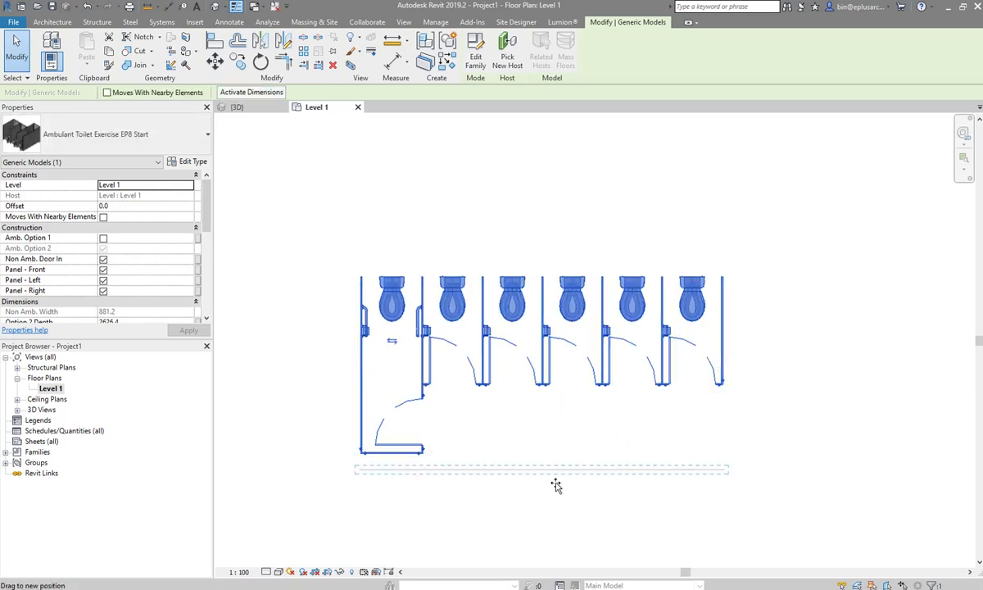
drag(408, 403, 414, 391)
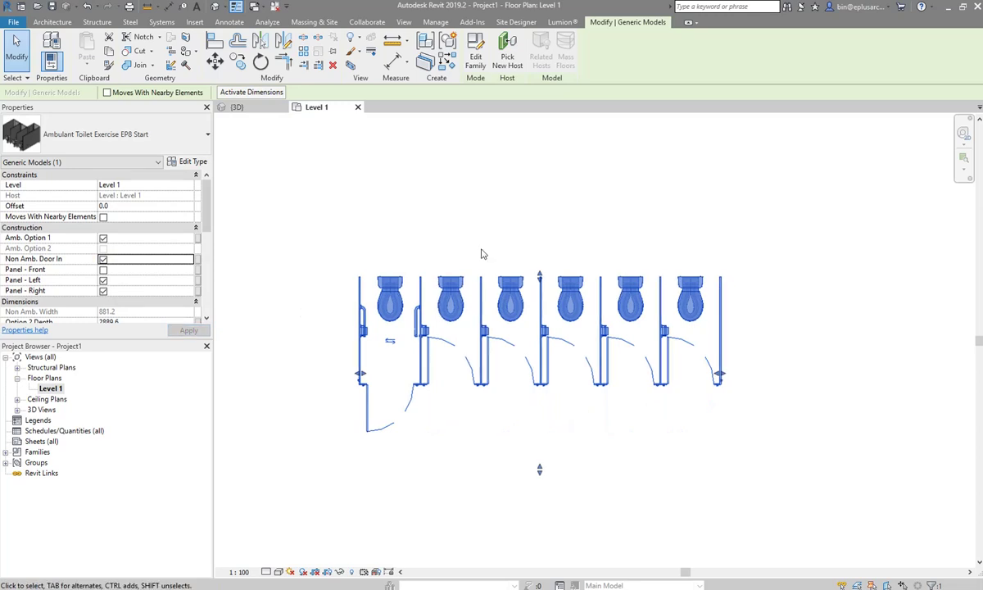
scroll(482, 252, down, 2)
Draw walls along the top, left, short bottom jog and lower vertical edge of the cubicles
middle_drag(430, 247, 446, 248)
key(w)
key(a)
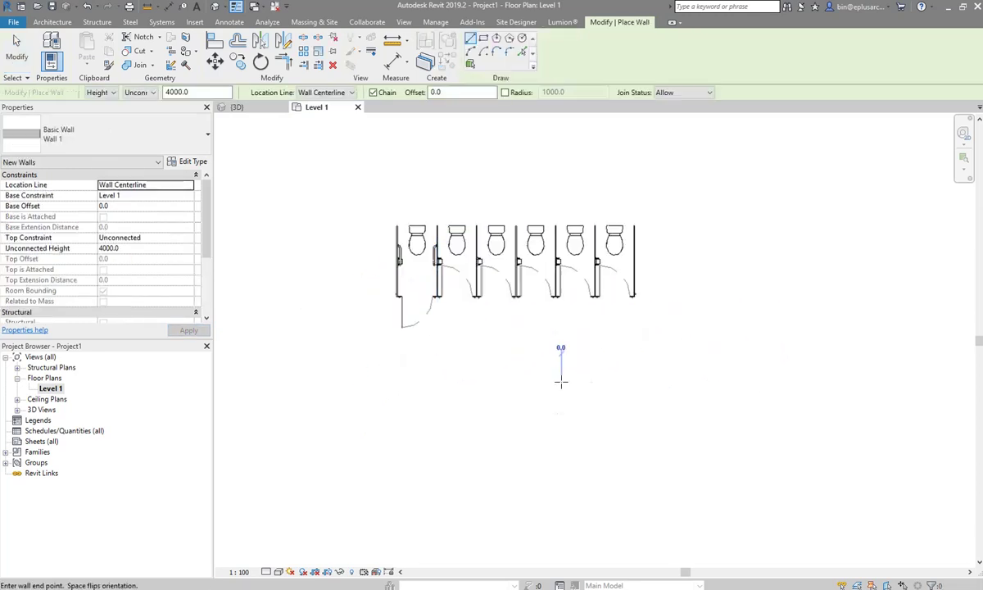
click(562, 380)
click(377, 381)
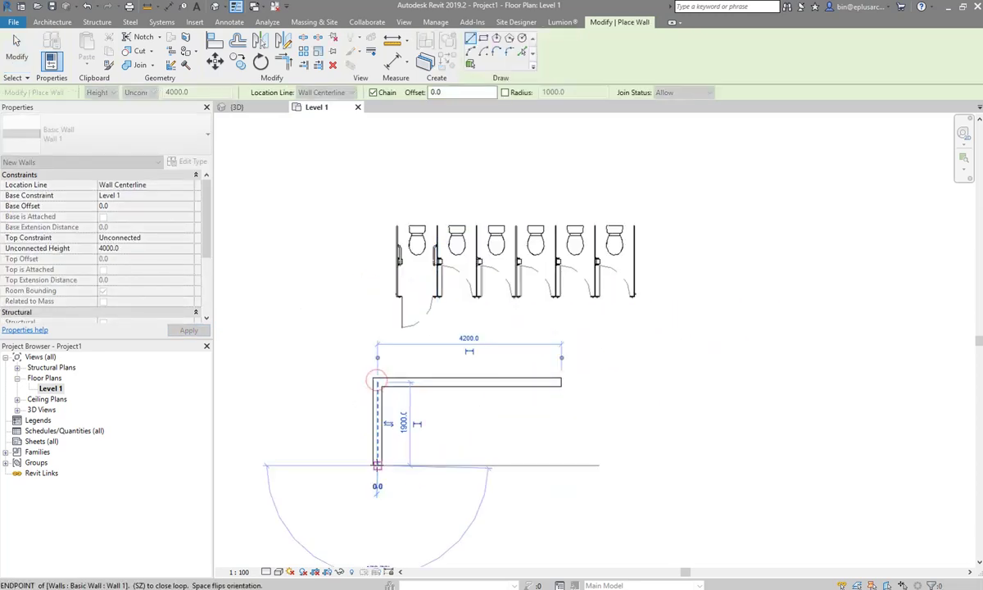
click(377, 466)
click(416, 467)
click(416, 532)
key(Escape)
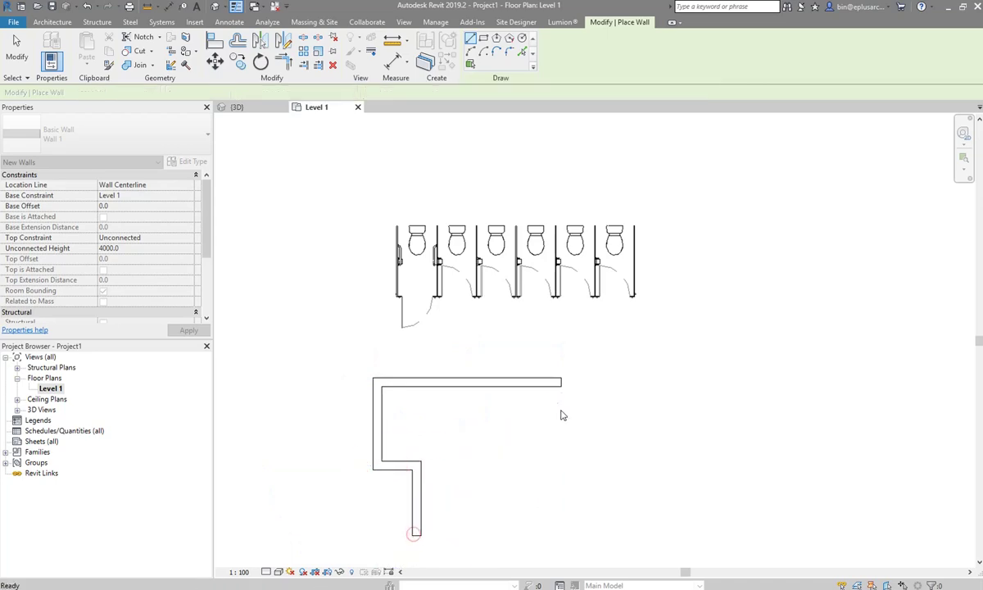
key(Escape)
click(517, 350)
key(Escape)
Move the cubicle family into the top-left wall corner
click(417, 237)
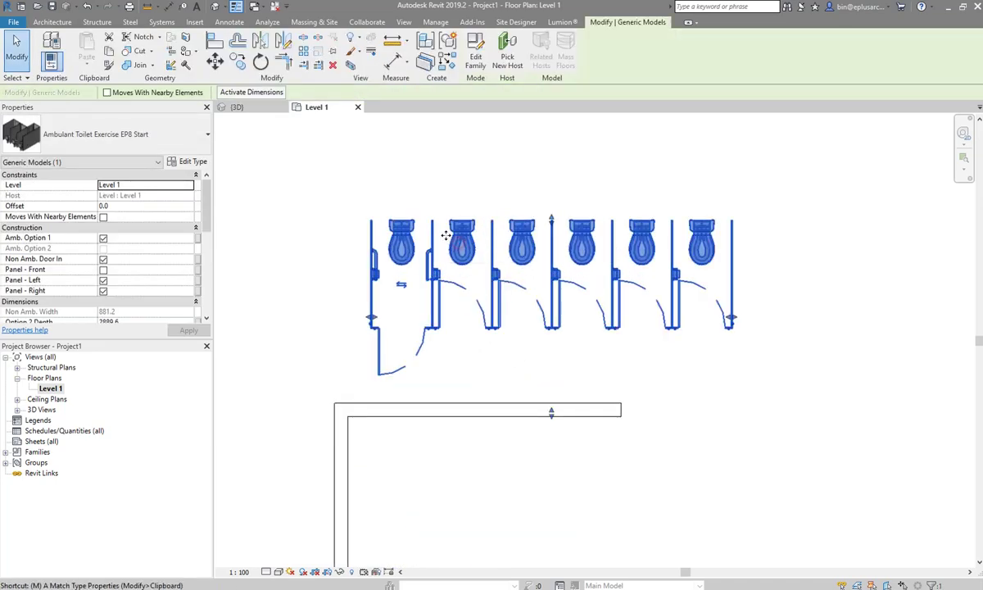
scroll(373, 227, up, 3)
drag(366, 221, 407, 360)
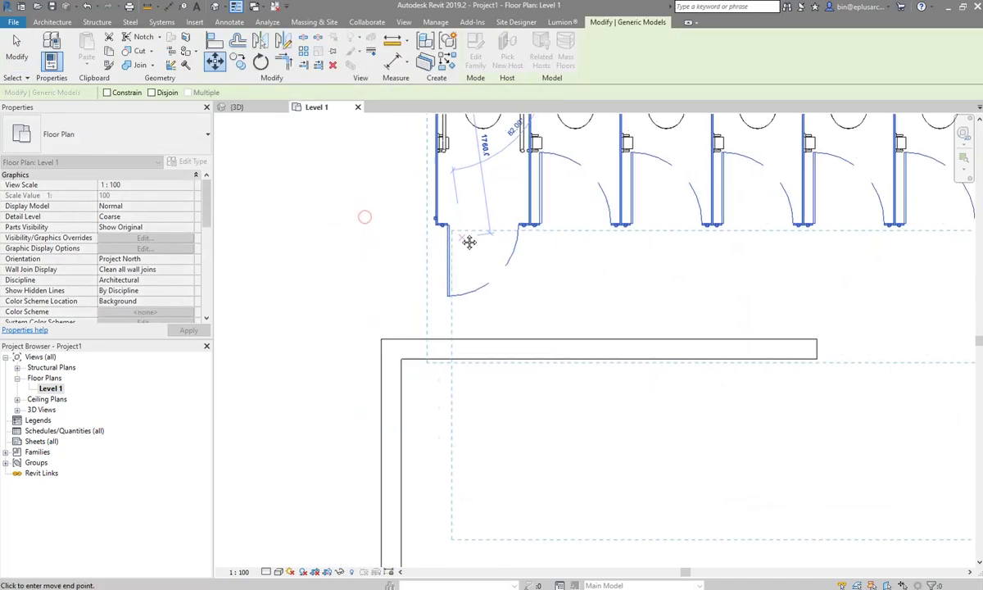
scroll(468, 242, up, 3)
scroll(407, 360, down, 3)
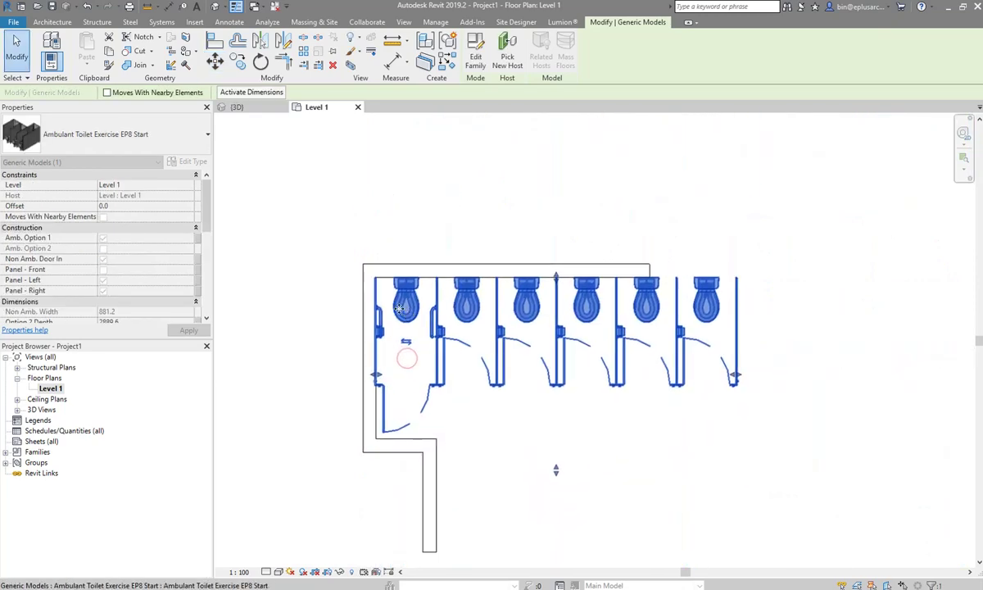
key(Escape)
click(442, 352)
click(442, 352)
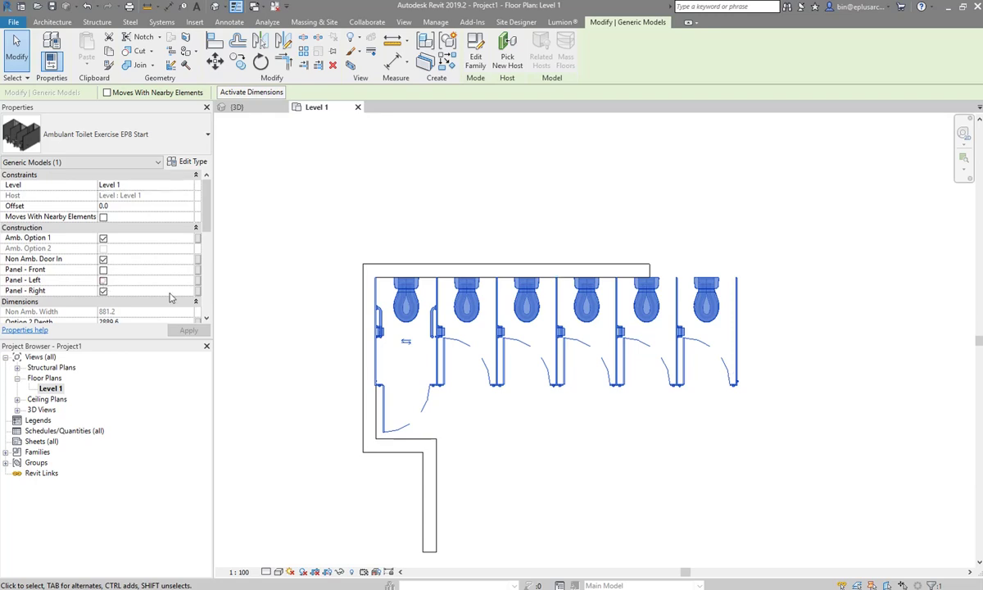
Untick Panel - Left to remove the first cubicle's left panel
click(125, 279)
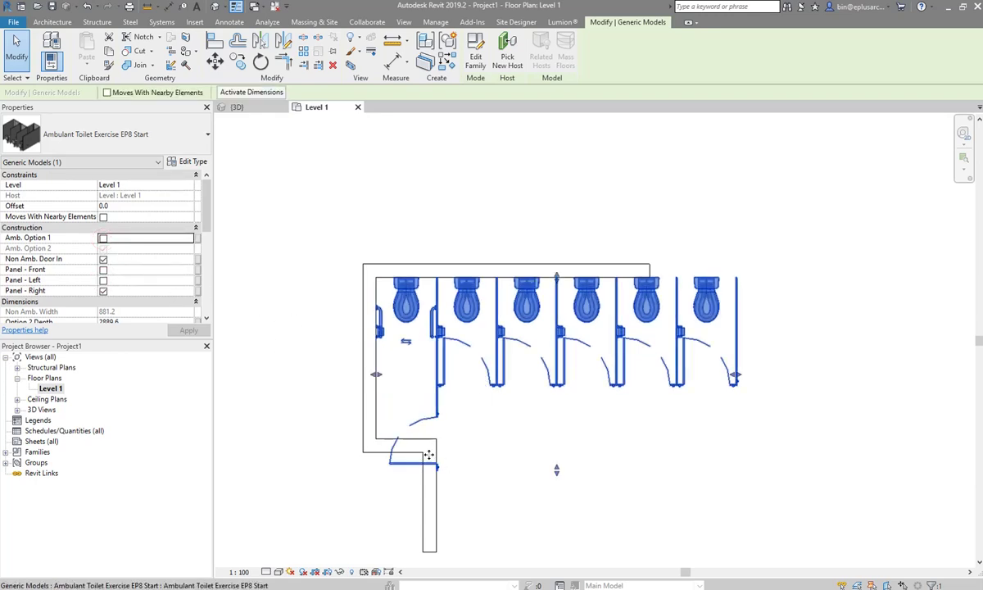
key(Escape)
scroll(385, 446, up, 2)
click(381, 447)
Check the lower-left and top walls, briefly starting and cancelling Align
key(Escape)
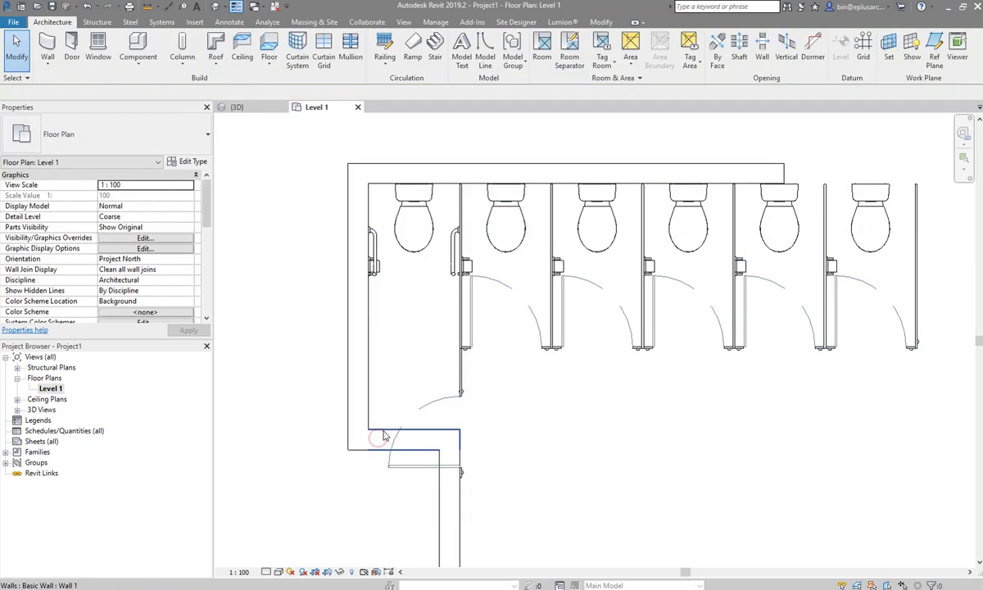
click(385, 440)
key(Escape)
scroll(426, 360, up, 3)
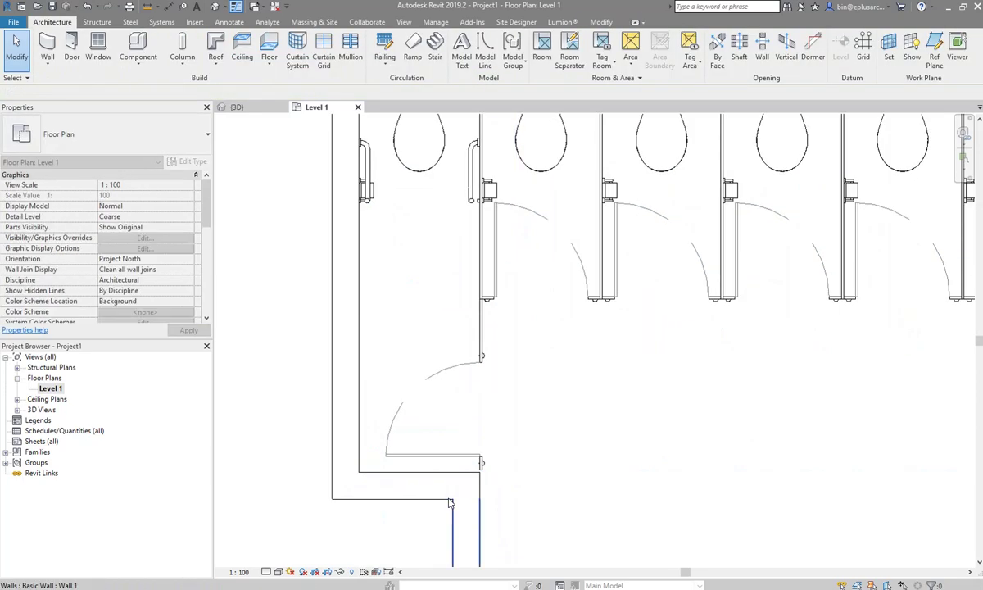
key(a)
key(l)
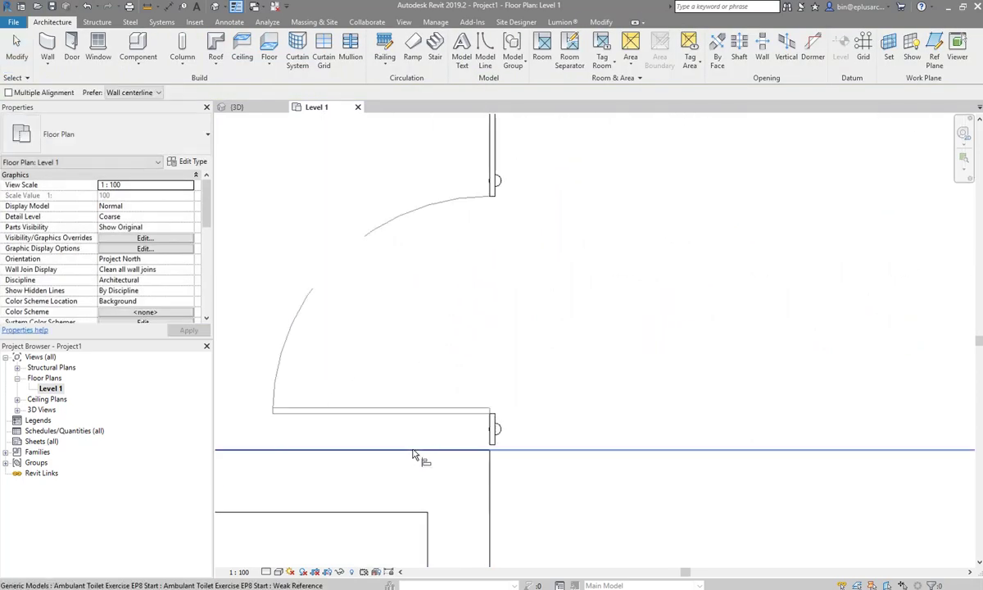
key(Escape)
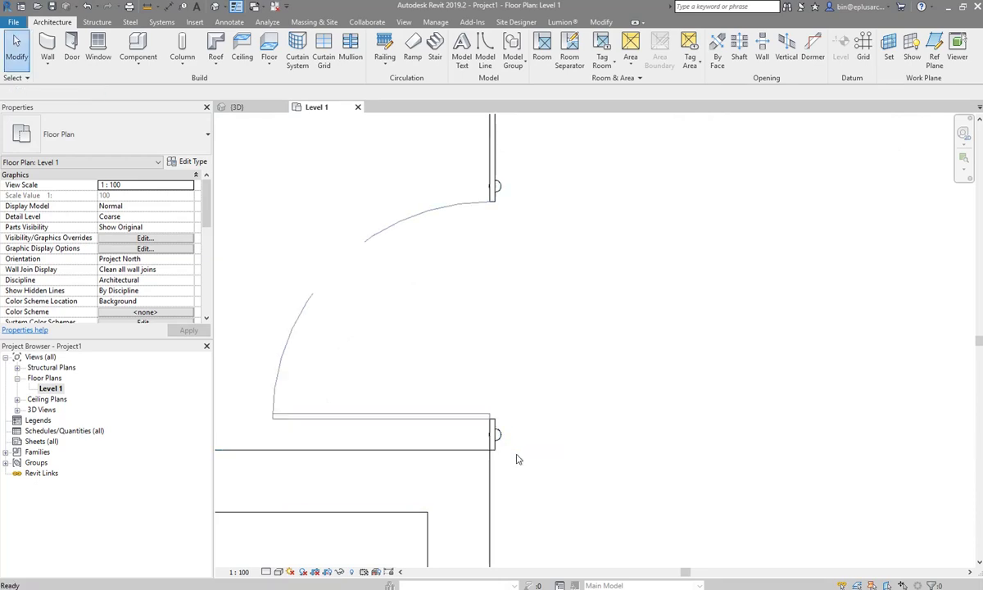
scroll(516, 460, down, 2)
click(496, 510)
key(Escape)
scroll(494, 505, down, 2)
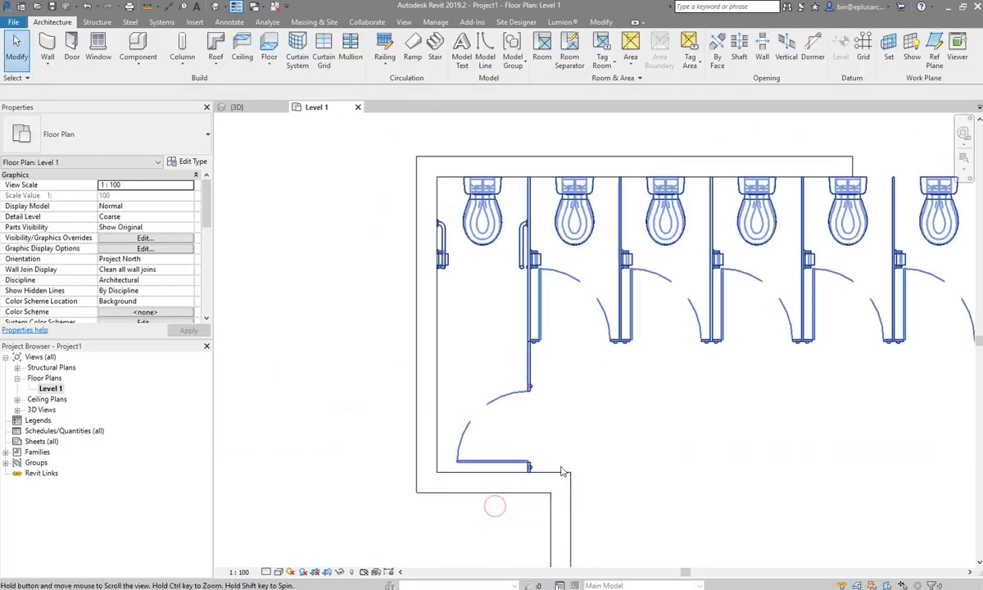
scroll(496, 402, down, 2)
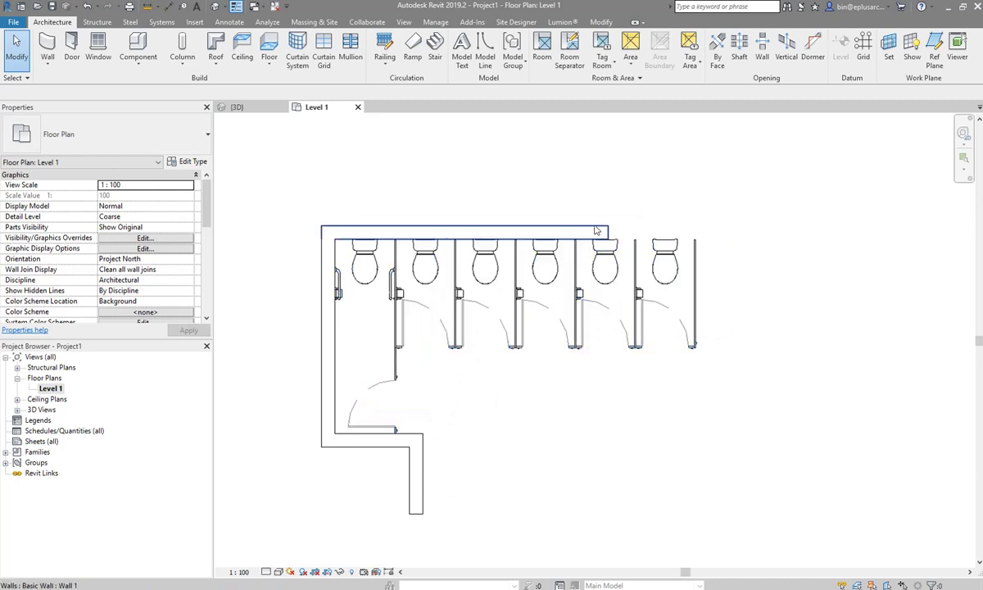
click(558, 218)
Add a vertical right-hand wall and move it lower down
key(c)
key(s)
click(735, 451)
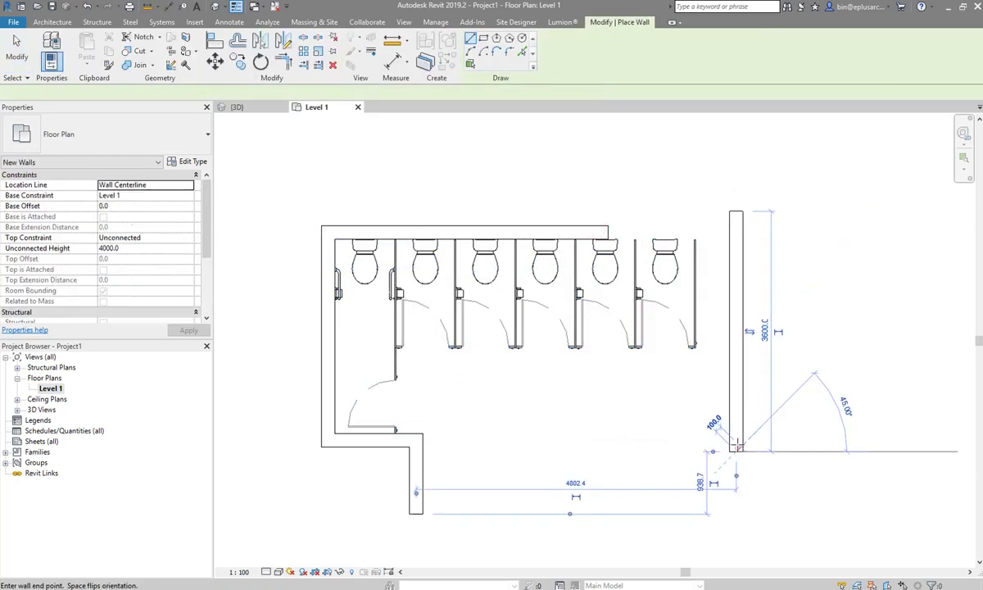
key(Escape)
key(Escape)
click(736, 328)
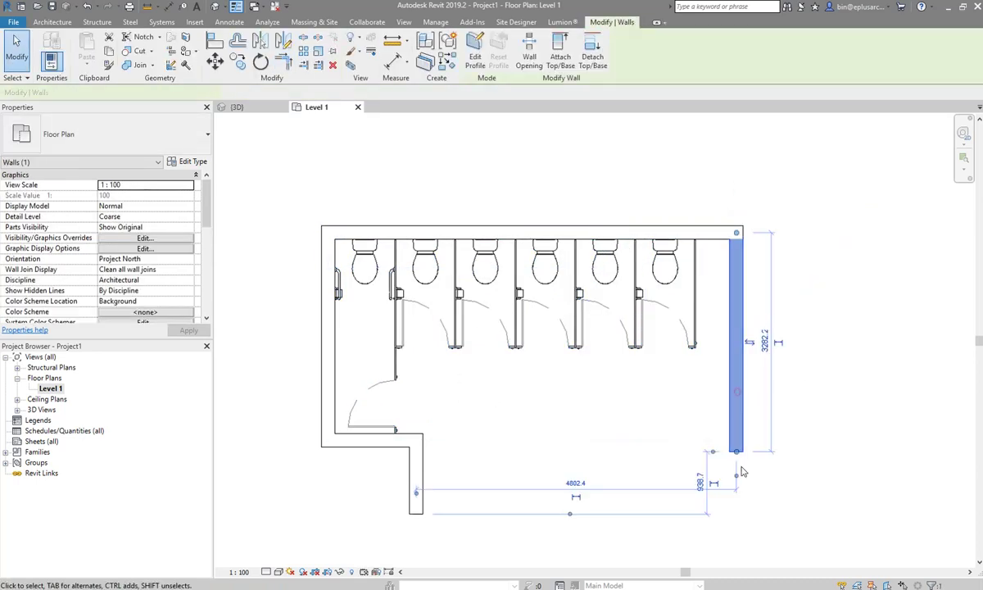
key(m)
key(v)
click(735, 232)
click(737, 514)
Align the end cubicle partition to the new right-hand wall
click(511, 434)
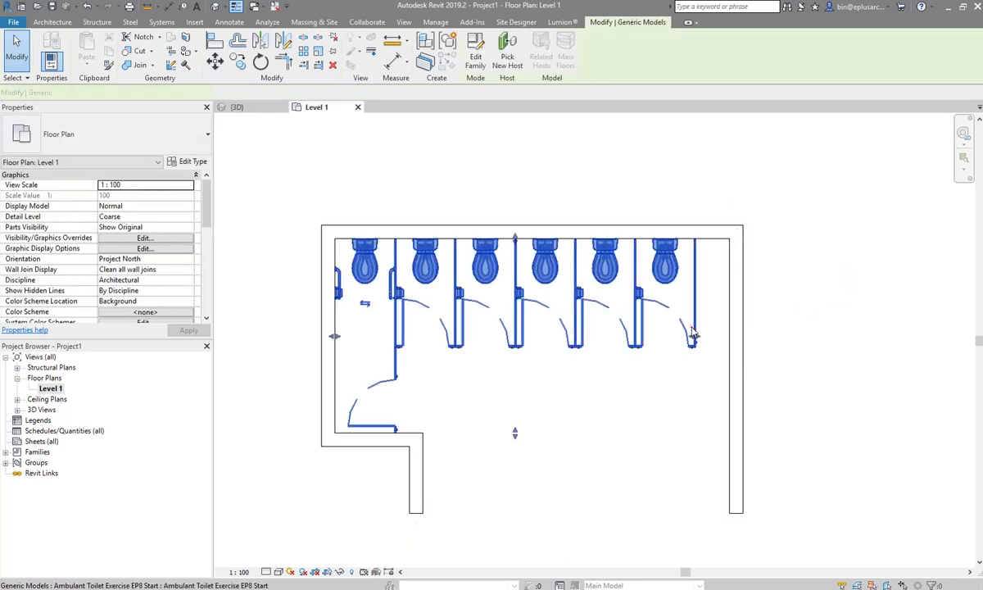
key(Escape)
key(a)
key(l)
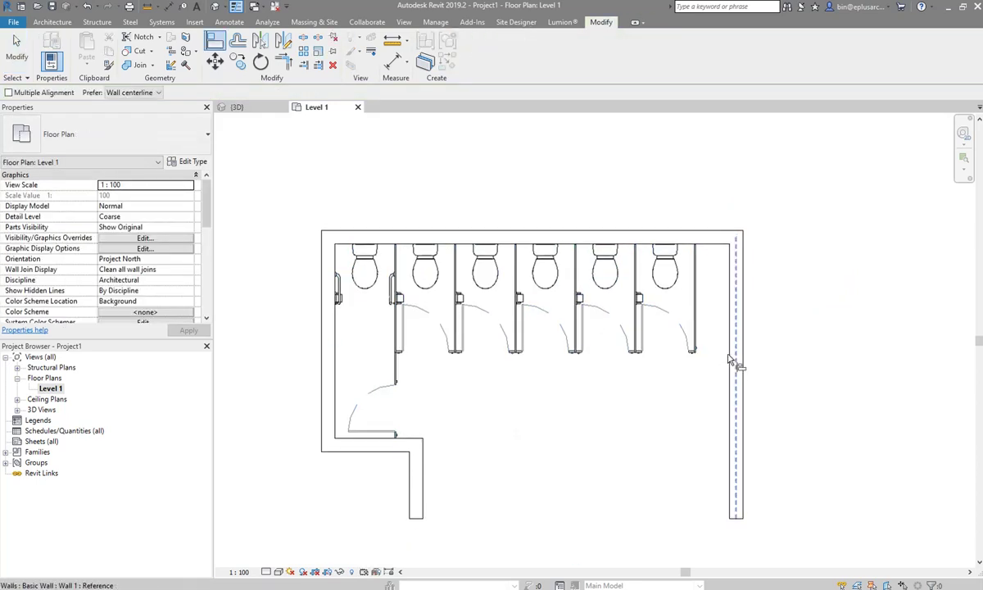
click(729, 359)
click(731, 361)
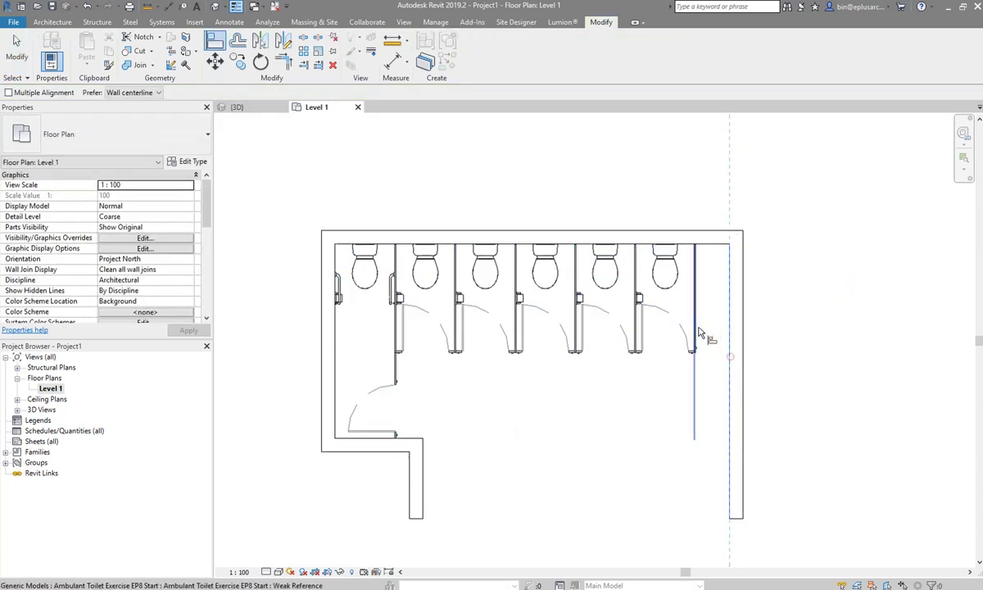
click(725, 388)
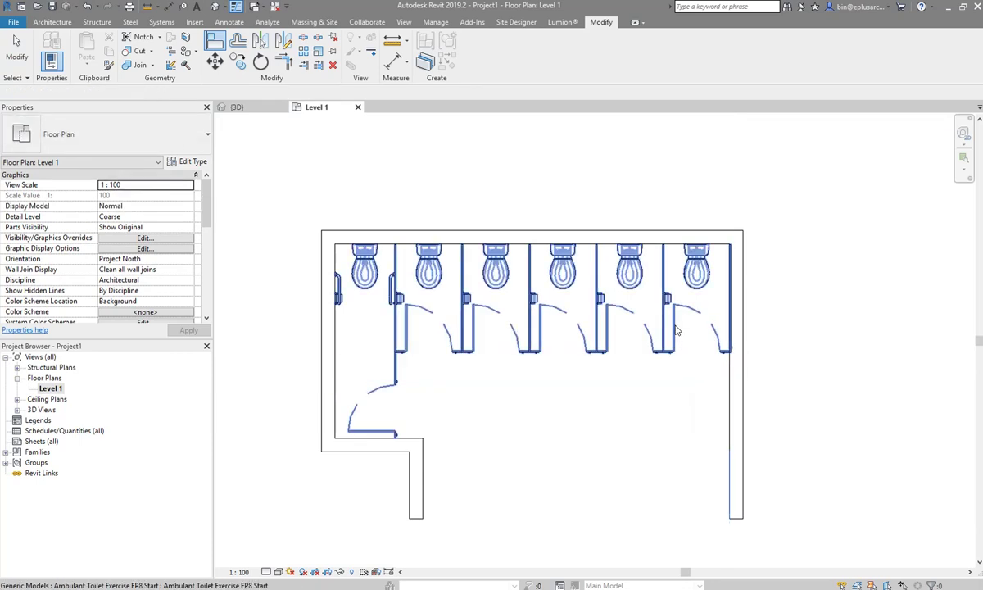
key(Escape)
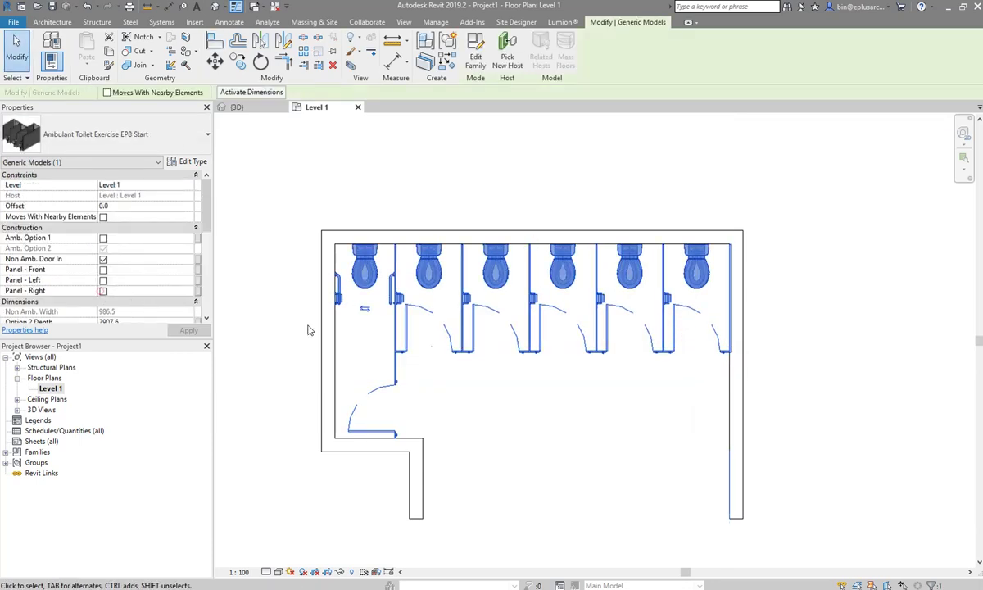
key(Escape)
scroll(512, 438, up, 1)
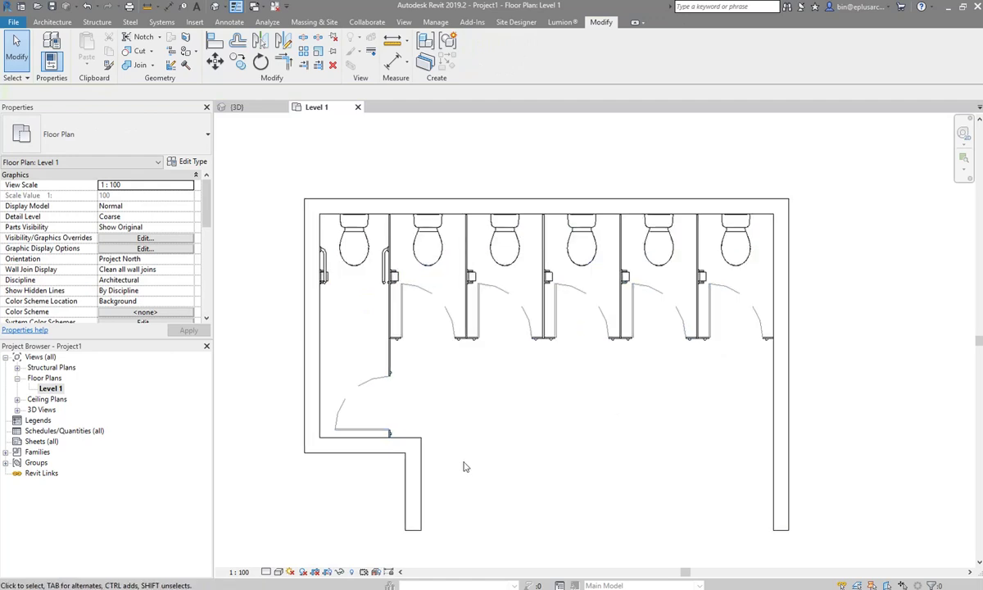
Align the last partition flush with the right wall face
middle_drag(511, 438, 473, 471)
scroll(618, 429, down, 1)
middle_drag(743, 368, 660, 349)
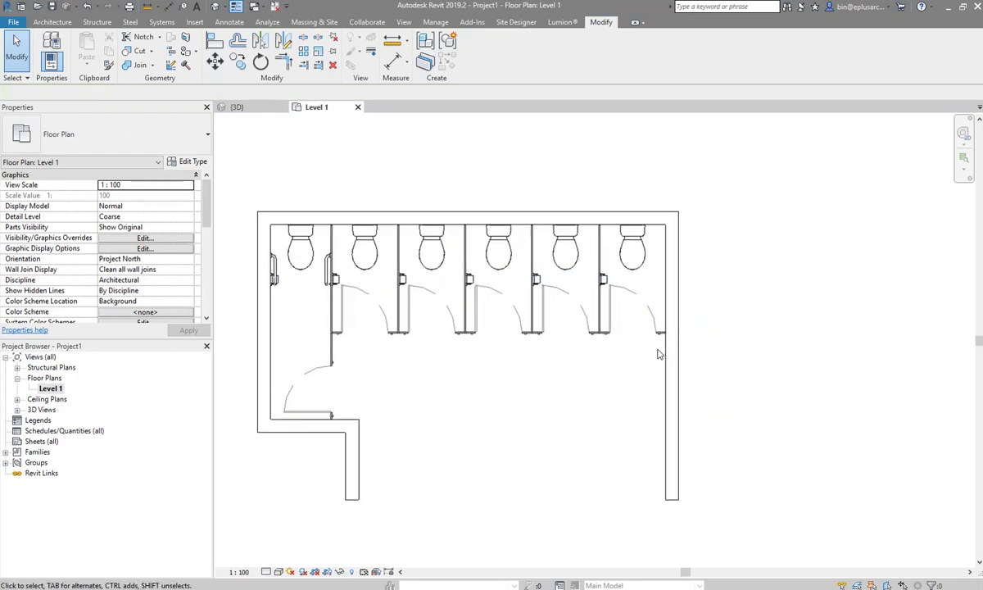
key(a)
key(l)
click(665, 360)
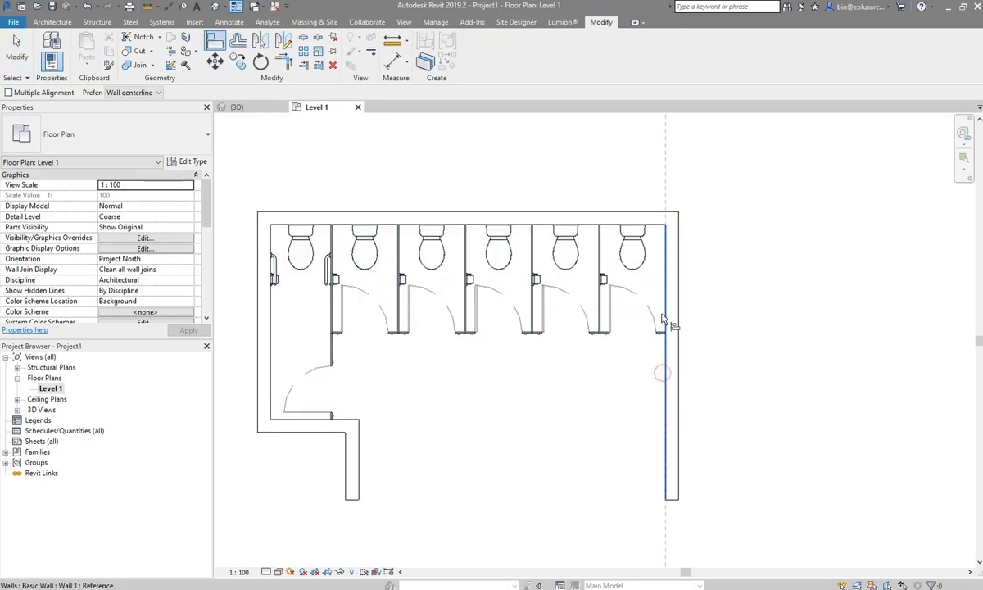
click(665, 332)
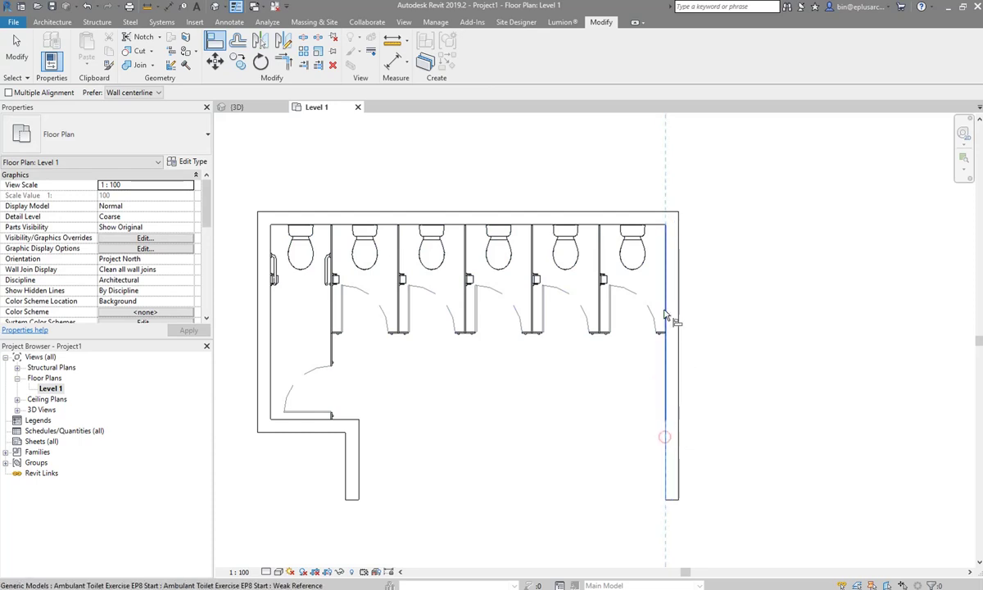
click(667, 327)
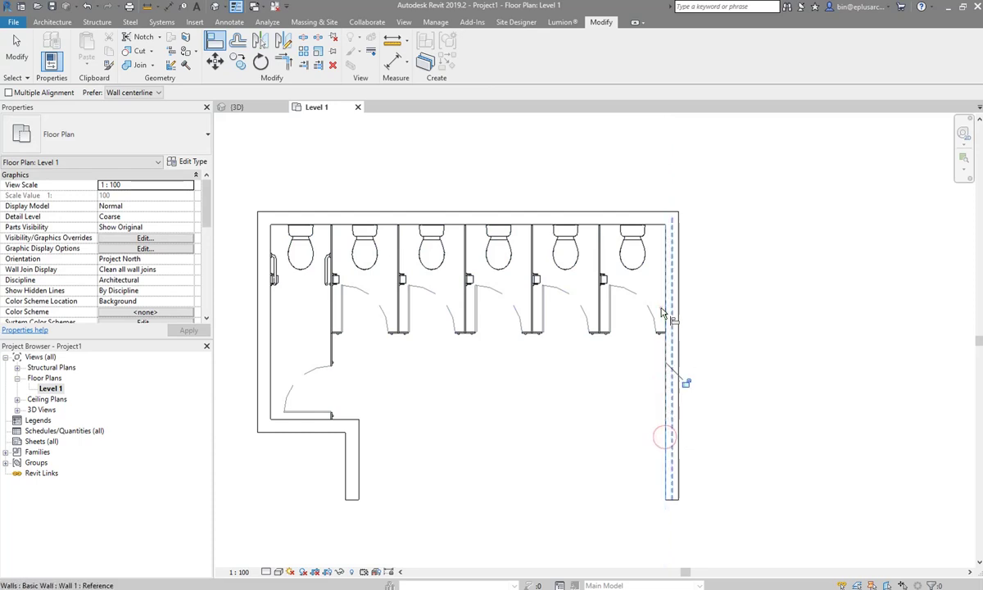
Align the cubicles' left side flush with the left wall face
click(275, 386)
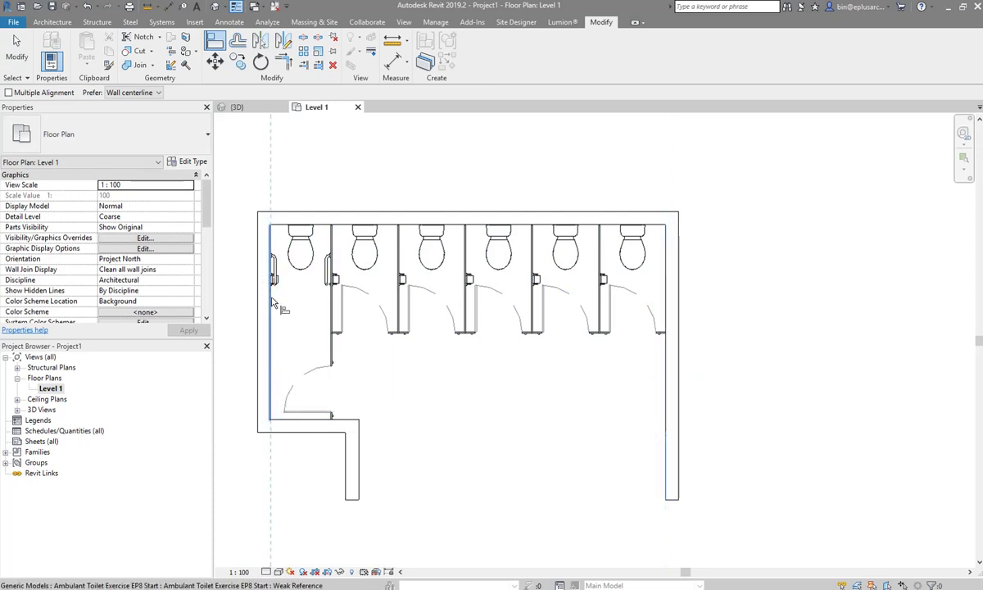
click(276, 313)
key(Escape)
key(Escape)
scroll(674, 371, down, 2)
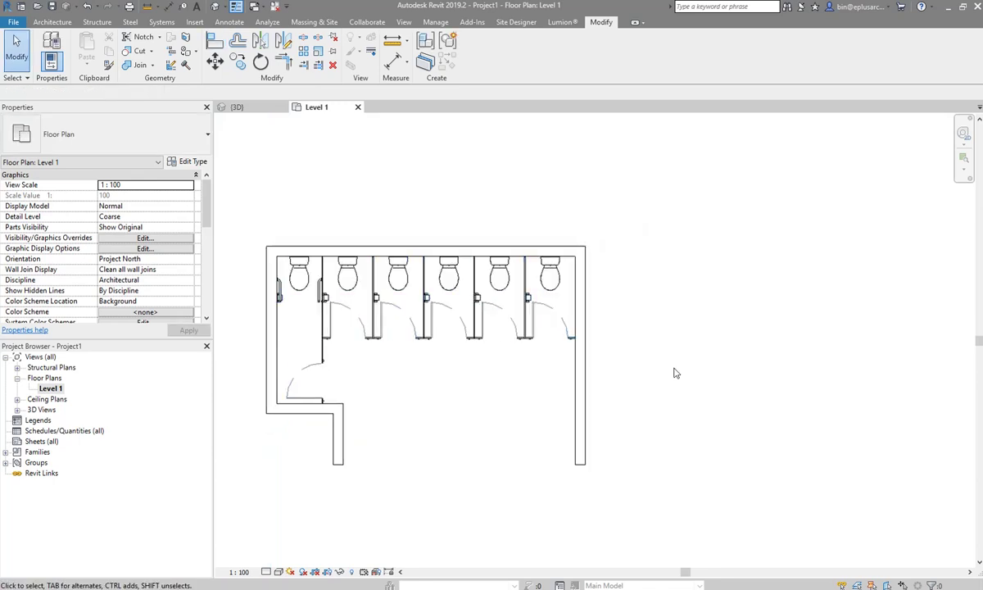
Move the right wall left to narrow the room, then back out to widen it
click(580, 426)
drag(512, 393, 415, 393)
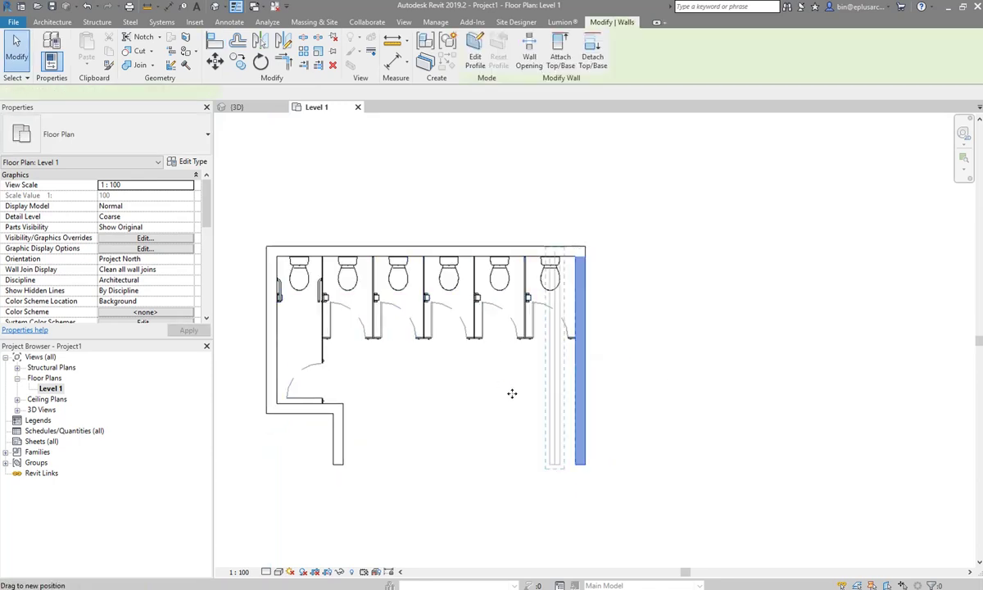
drag(511, 393, 513, 398)
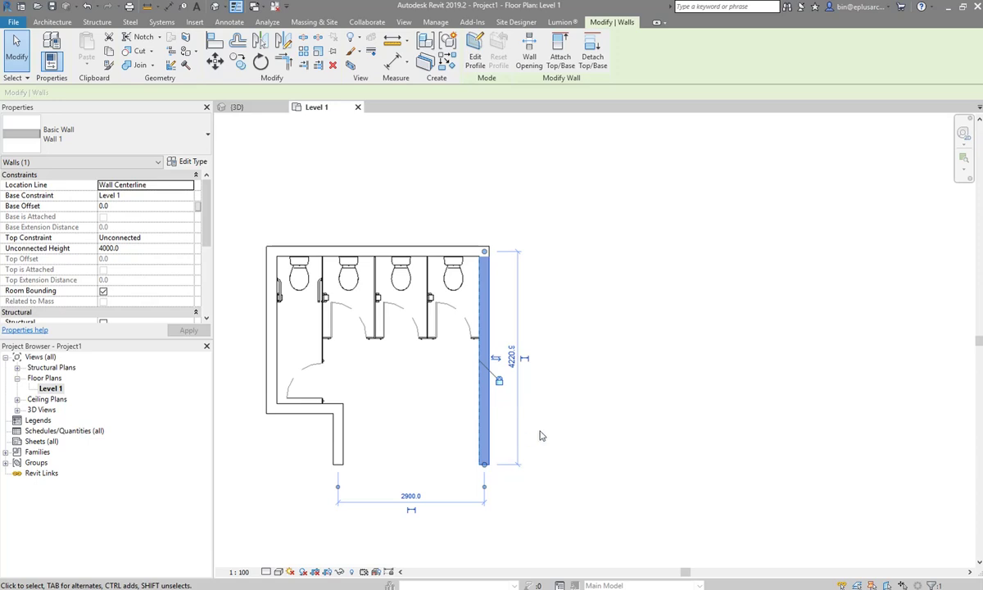
click(565, 433)
click(491, 399)
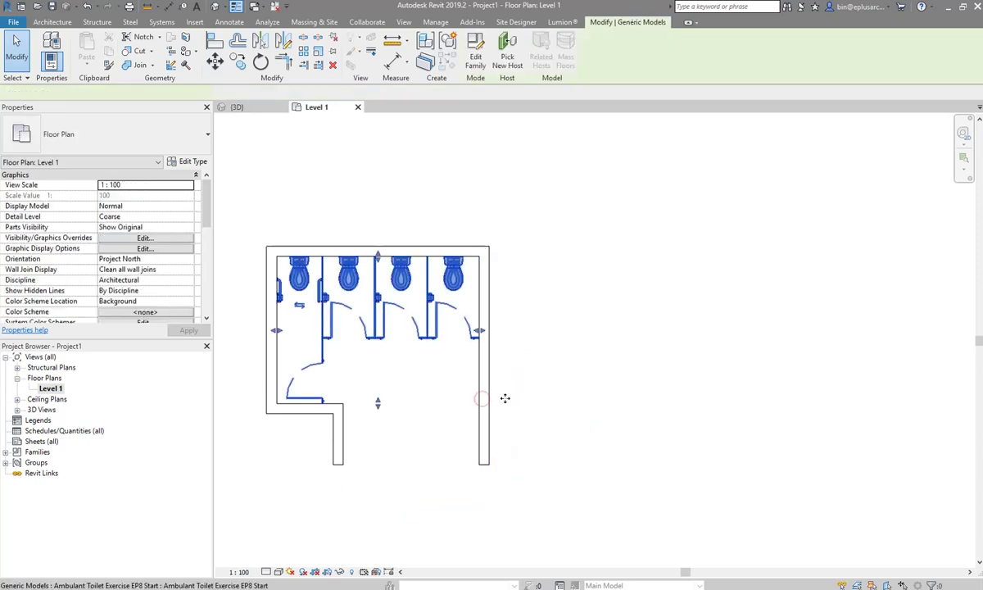
drag(504, 398, 489, 402)
click(489, 401)
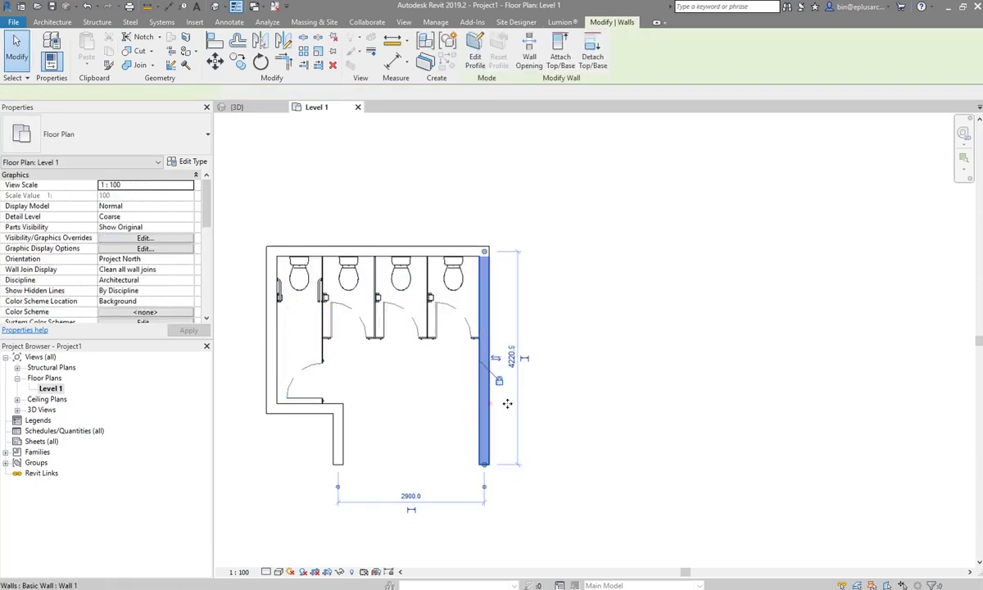
drag(605, 408, 563, 412)
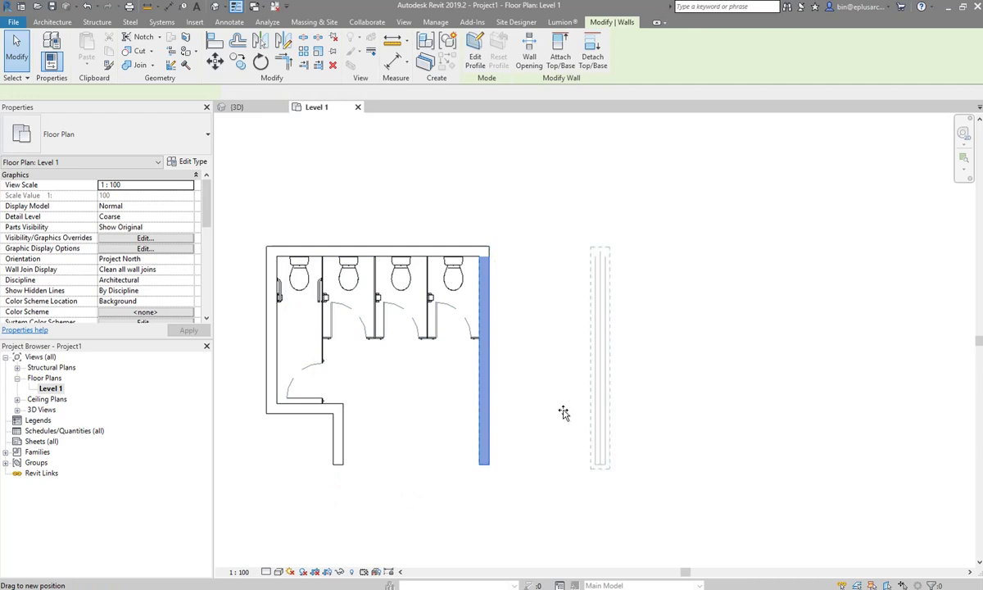
click(589, 450)
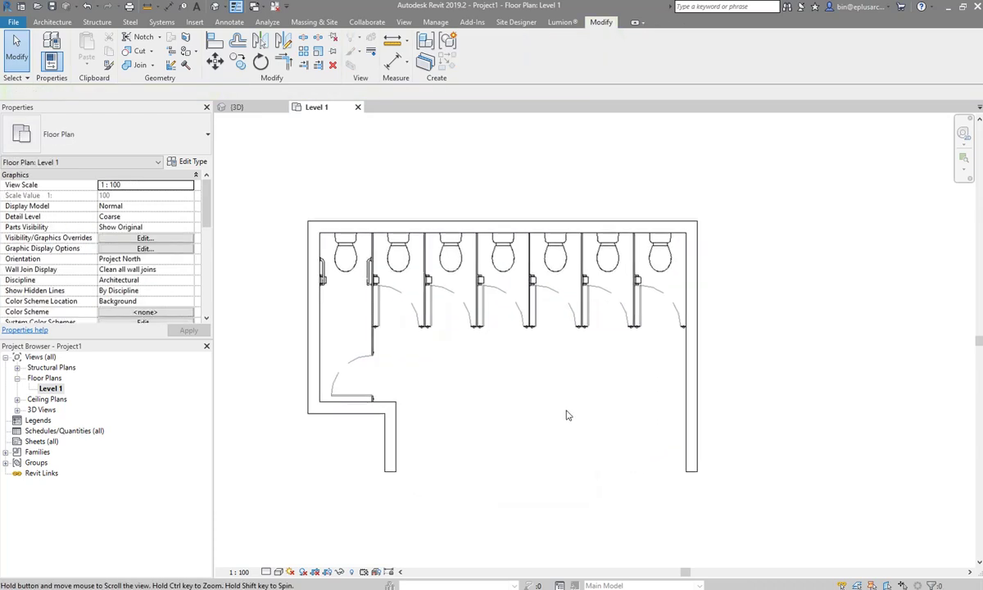
Turn on Amb. Option 1 for the toilet cubicle family
scroll(532, 390, up, 2)
scroll(532, 390, up, 1)
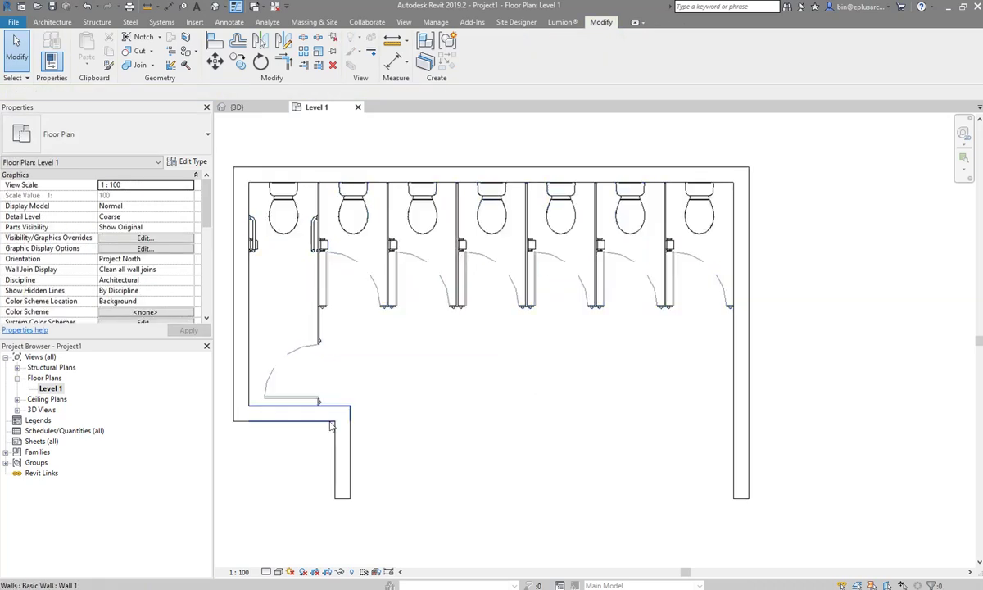
click(300, 355)
click(103, 238)
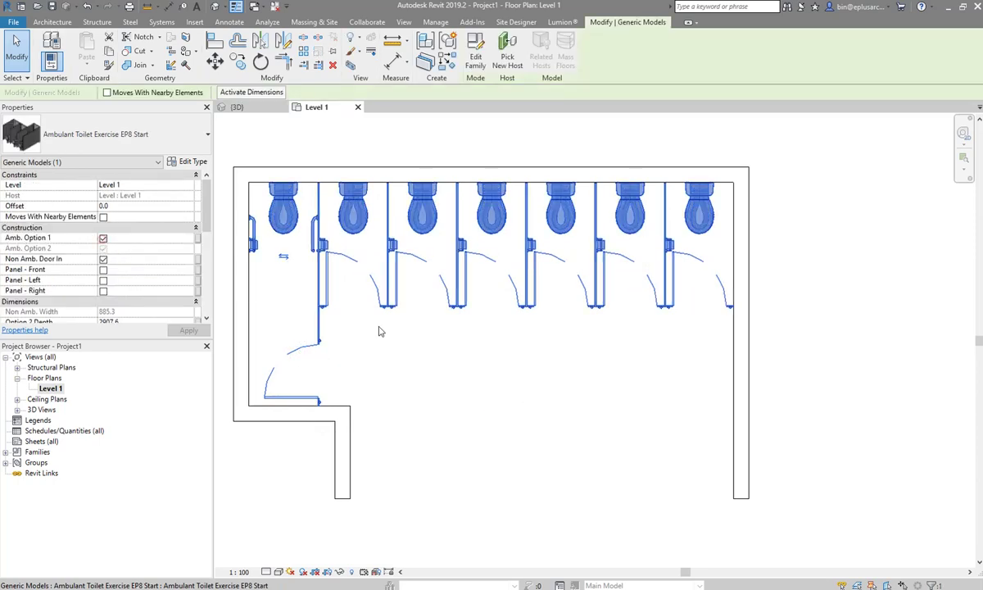
click(362, 375)
scroll(358, 403, down, 1)
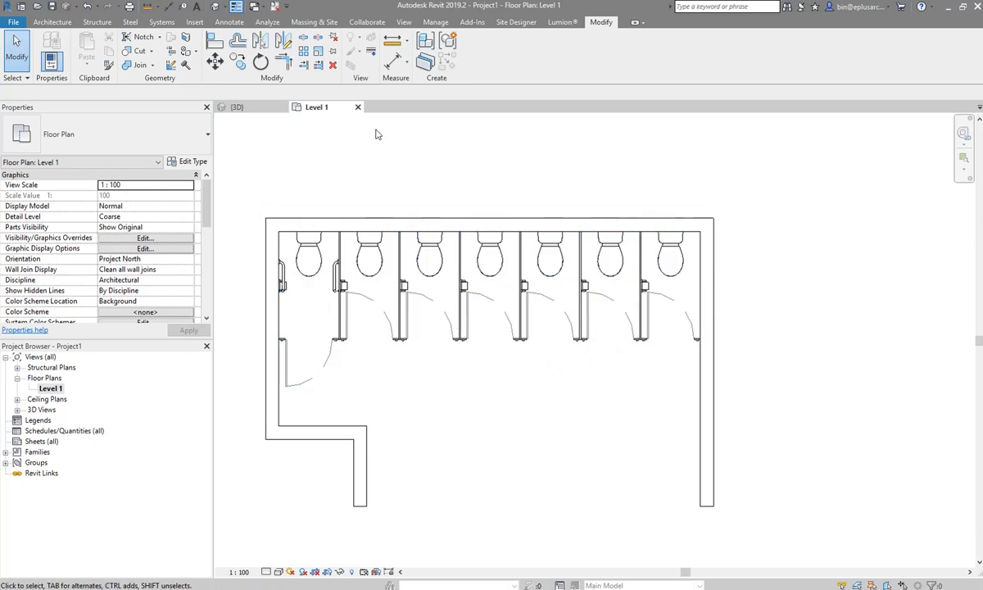
Close the project without saving and open the Ambulant Toilet Exercise EP8 Start backup file
click(357, 107)
click(284, 108)
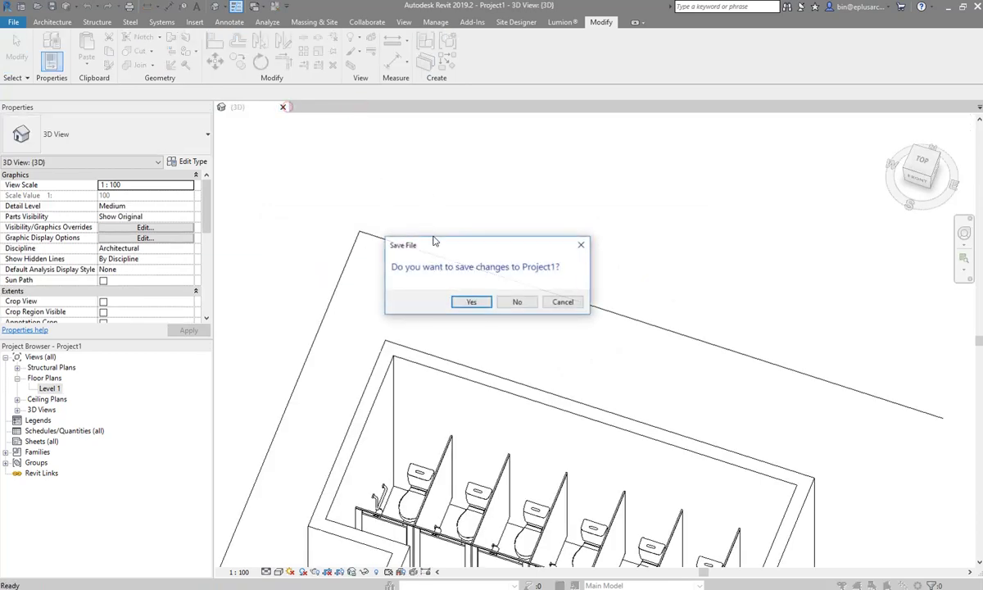
click(506, 303)
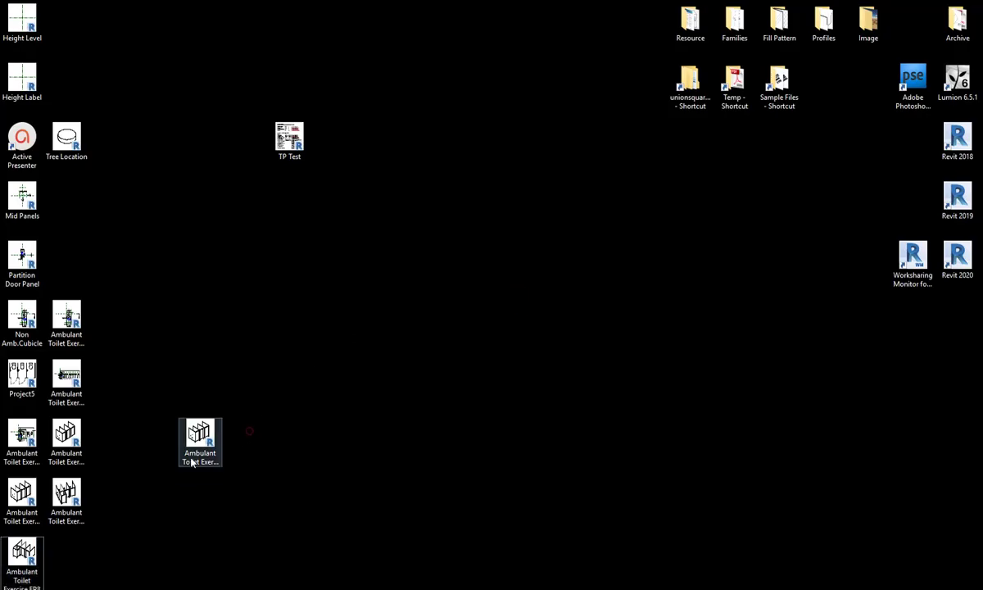
double_click(193, 457)
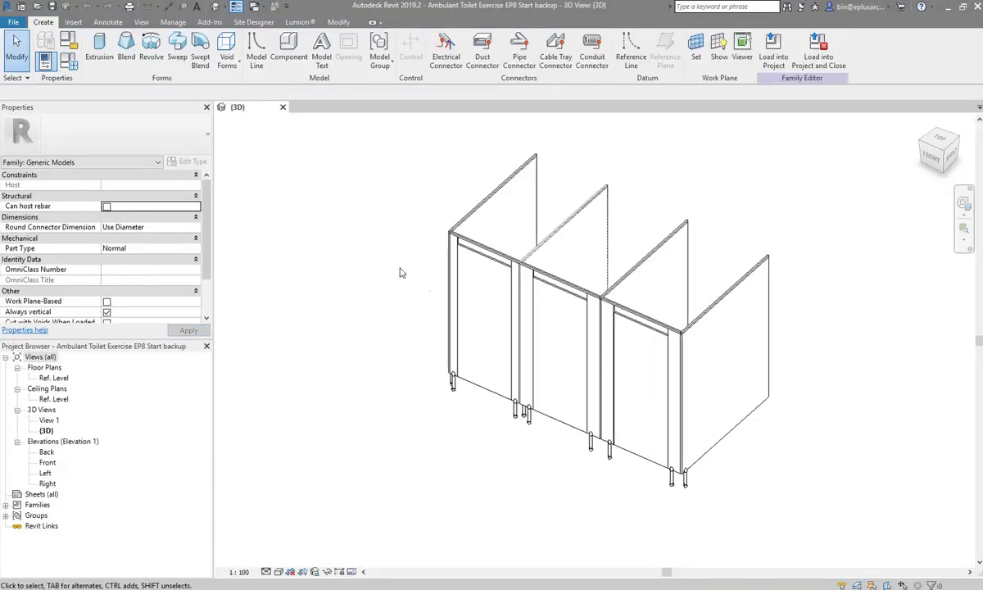
Orbit the backup family's 3D model, then open and centre the Ref. Level floor plan
mouse_move(401, 272)
shift+middle_down()
mouse_move(706, 434)
mouse_move(575, 447)
shift+middle_up()
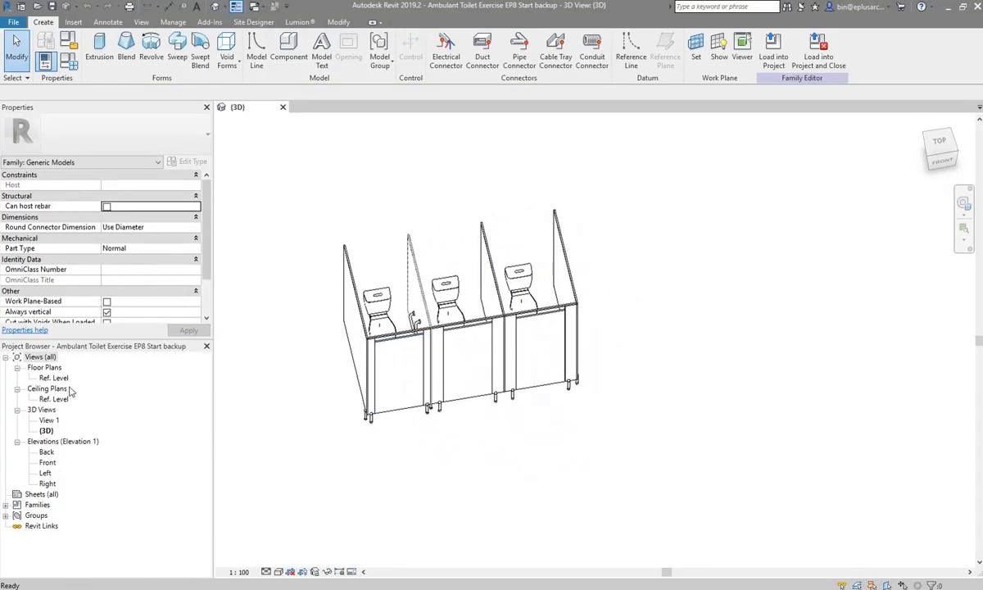
double_click(54, 377)
middle_drag(621, 428, 454, 307)
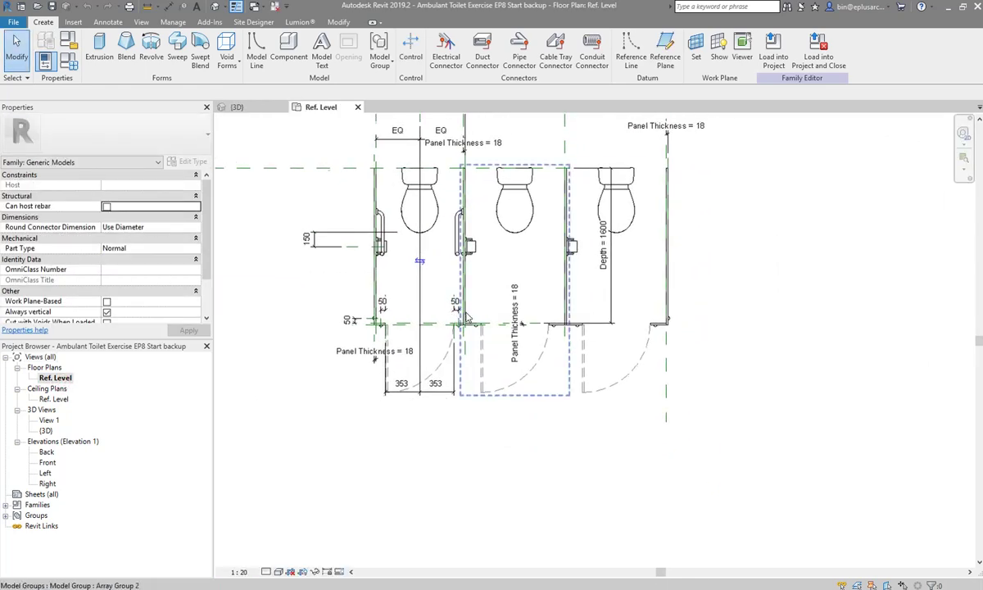
scroll(475, 327, up, 2)
scroll(495, 344, up, 1)
middle_drag(474, 354, 478, 342)
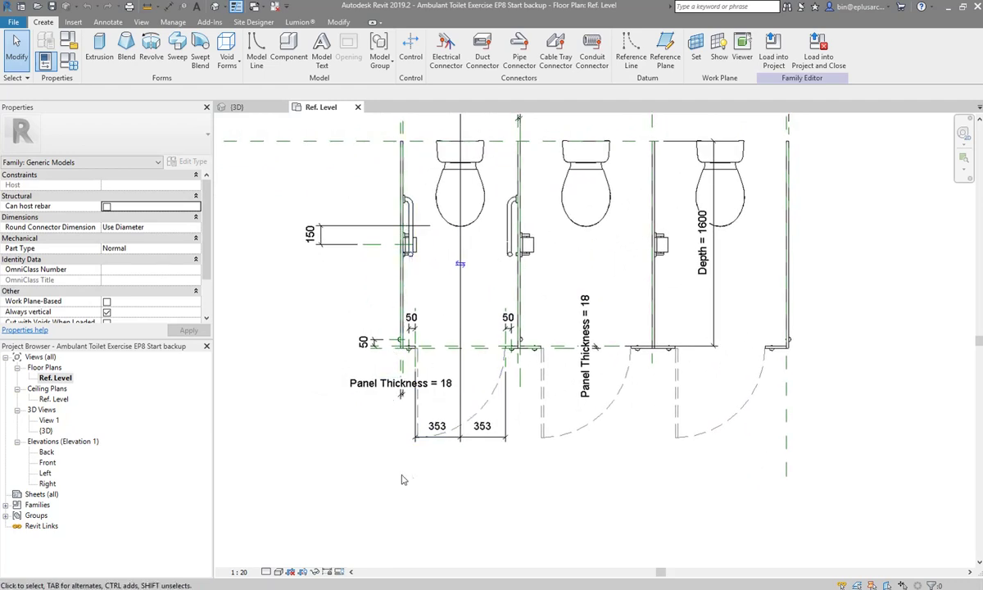
Draw a horizontal reference plane below the ambulant cubicle
key(r)
key(p)
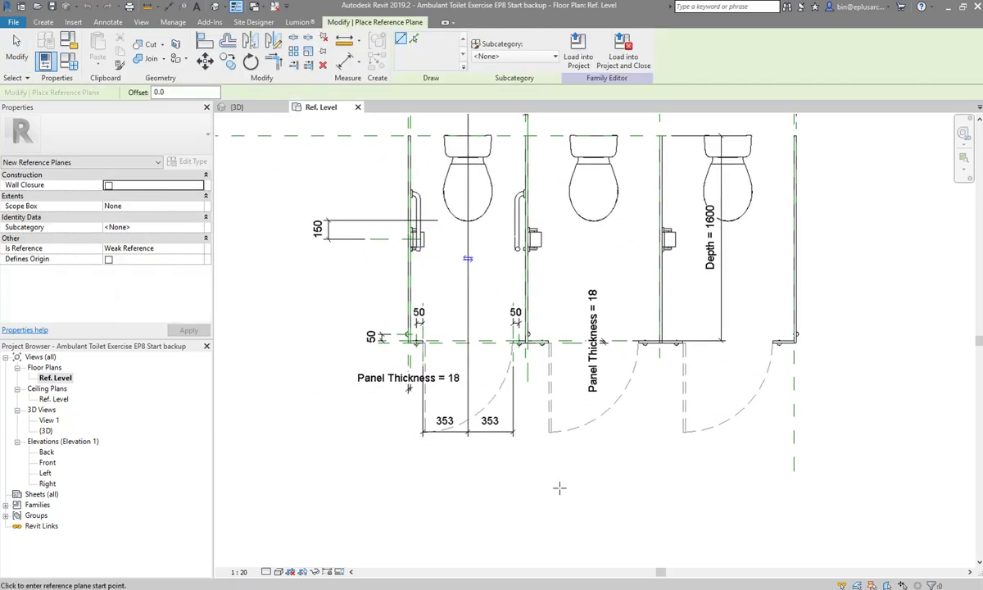
click(570, 498)
click(374, 498)
key(Escape)
key(Escape)
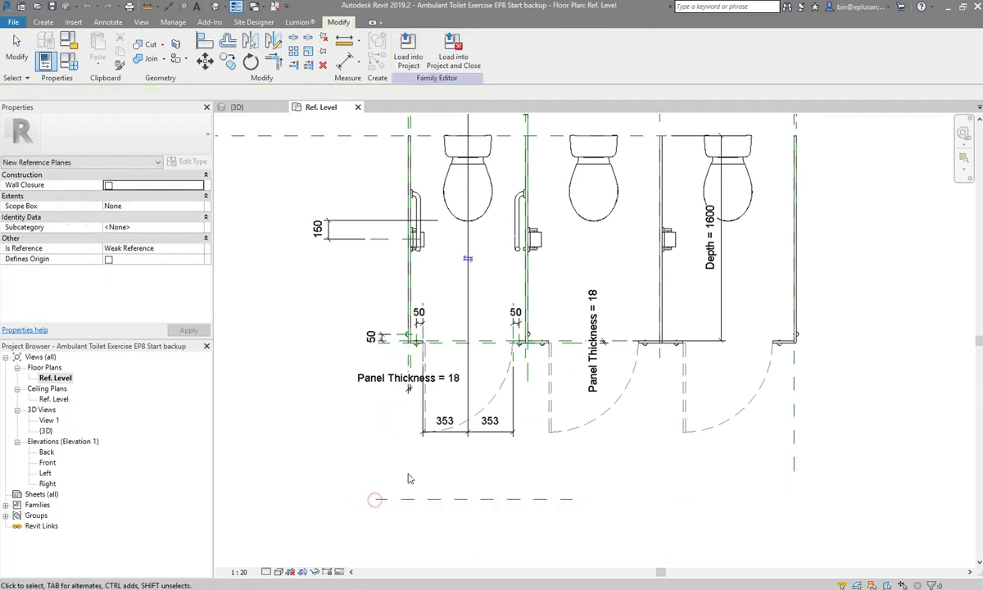
middle_drag(433, 501, 432, 473)
key(p)
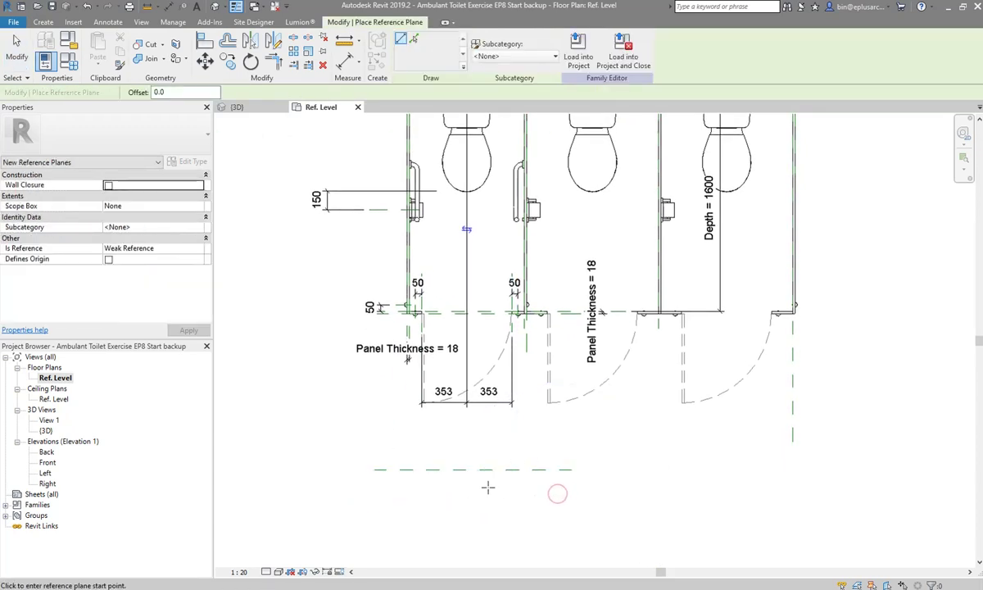
key(Escape)
click(483, 469)
key(r)
key(o)
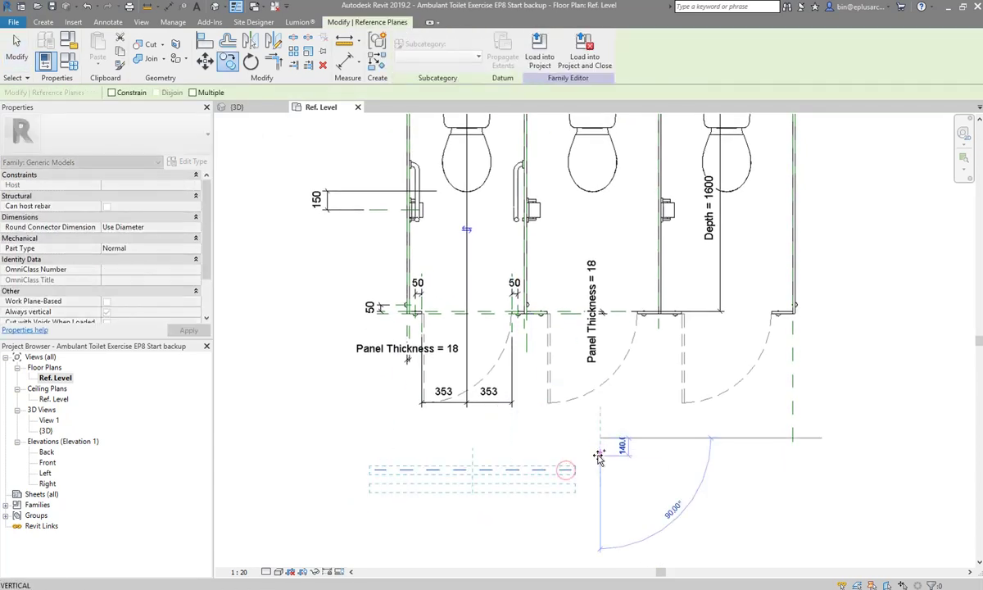
key(Escape)
key(Escape)
Add aligned dimensions to the new plane, including the 2842 depth at left and an 18 panel dimension
scroll(389, 469, up, 2)
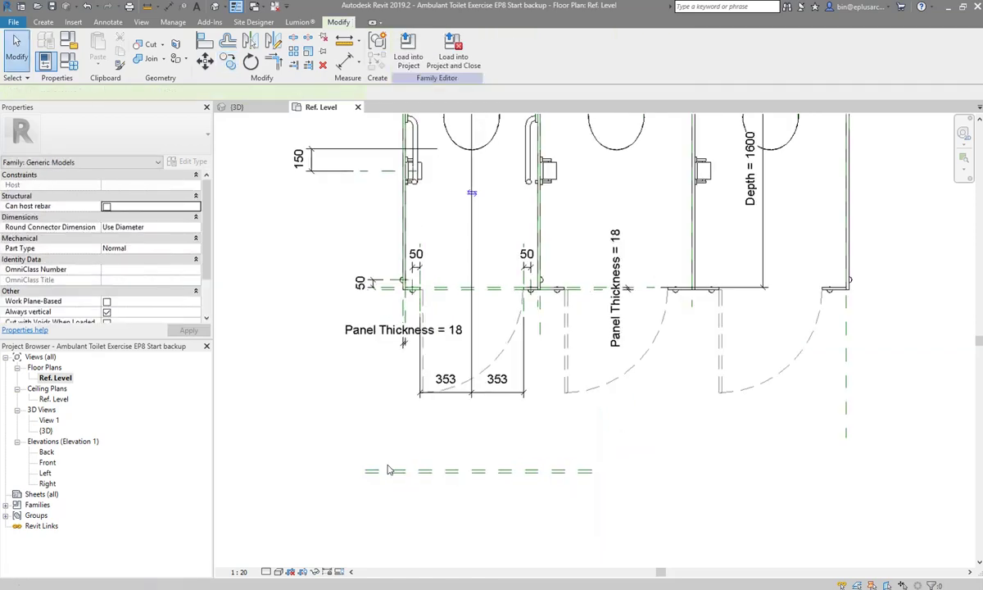
scroll(388, 469, up, 2)
key(d)
key(i)
scroll(344, 474, down, 1)
scroll(356, 359, down, 2)
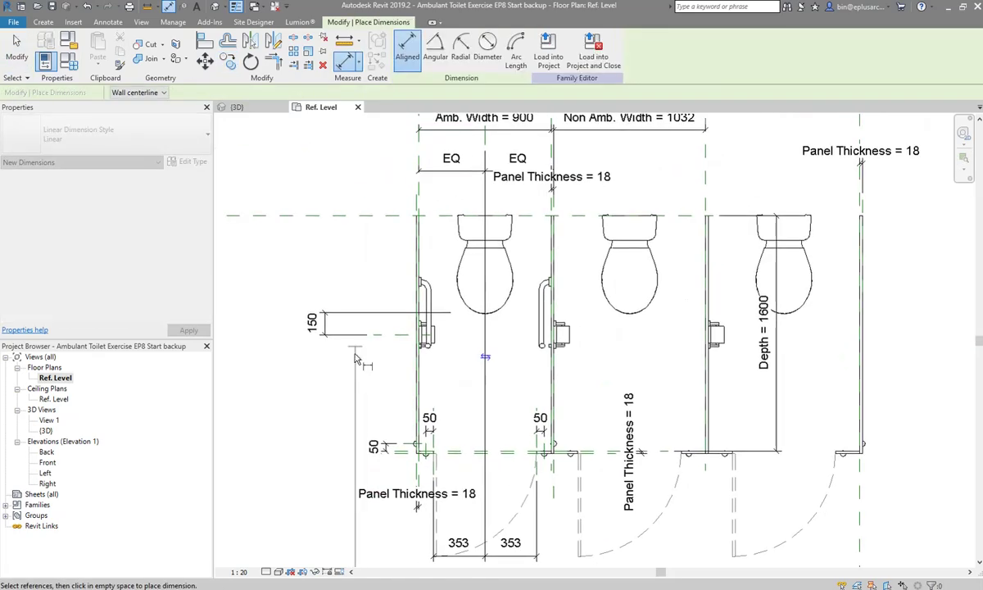
click(374, 230)
scroll(377, 336, down, 1)
mouse_move(379, 336)
middle_down()
mouse_move(373, 372)
mouse_move(371, 364)
middle_up()
scroll(394, 434, up, 4)
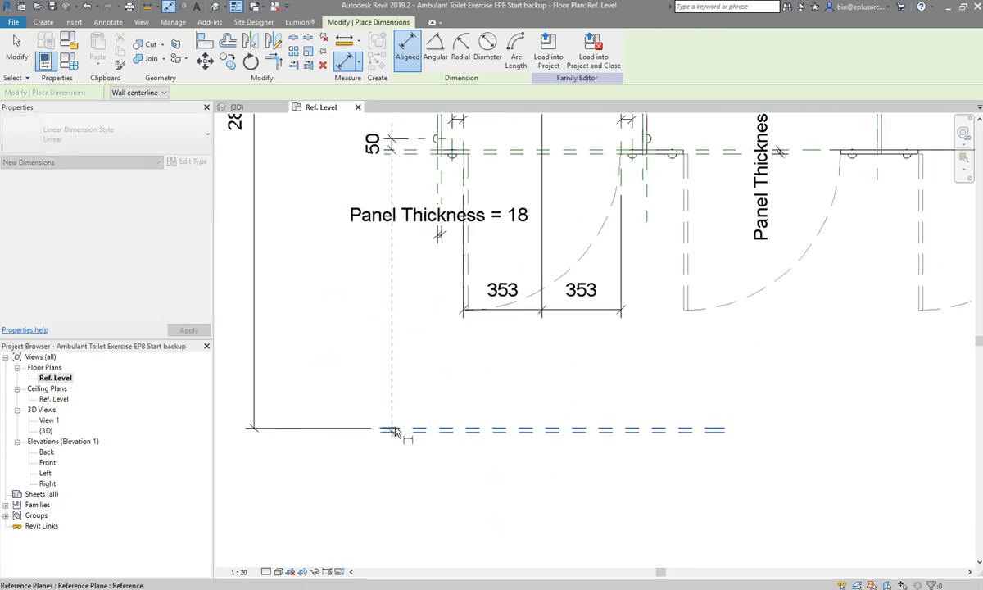
scroll(394, 434, down, 2)
middle_drag(342, 436, 316, 463)
key(Escape)
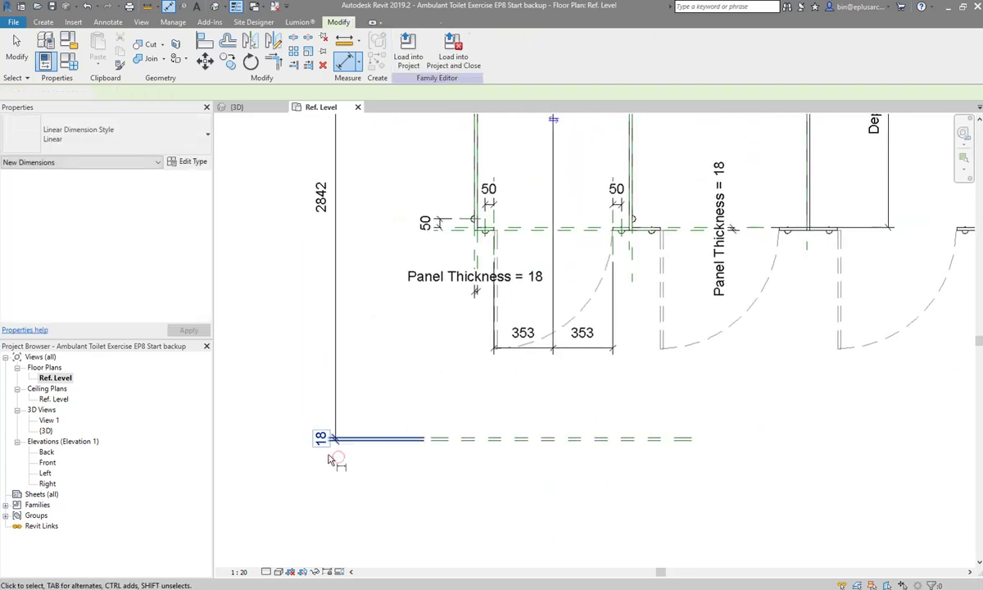
Label the 18 dimension Panel Thickness and the 2842 dimension a new instance parameter Option 2 Depth
click(321, 439)
click(453, 49)
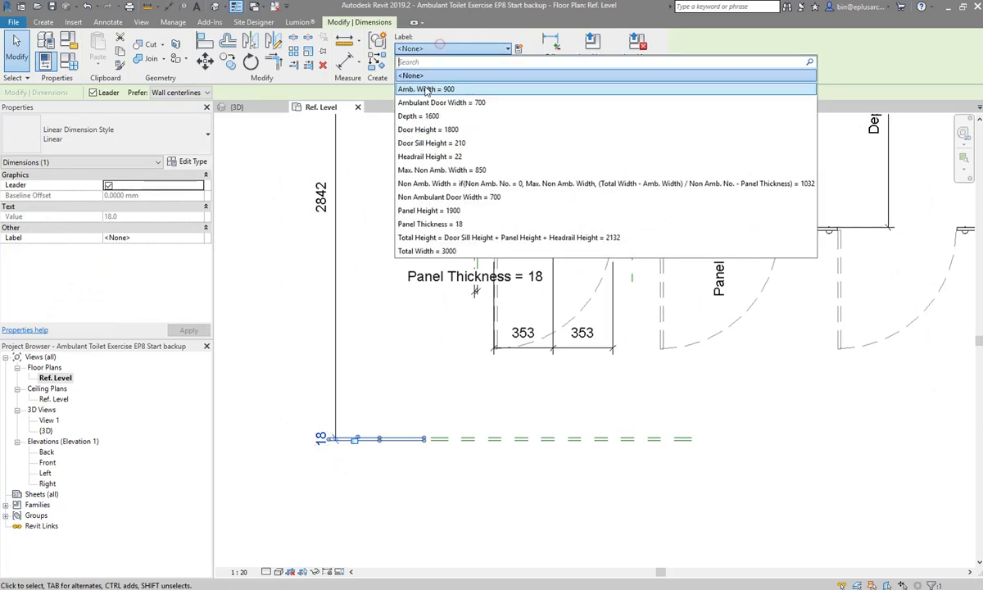
click(430, 223)
click(332, 194)
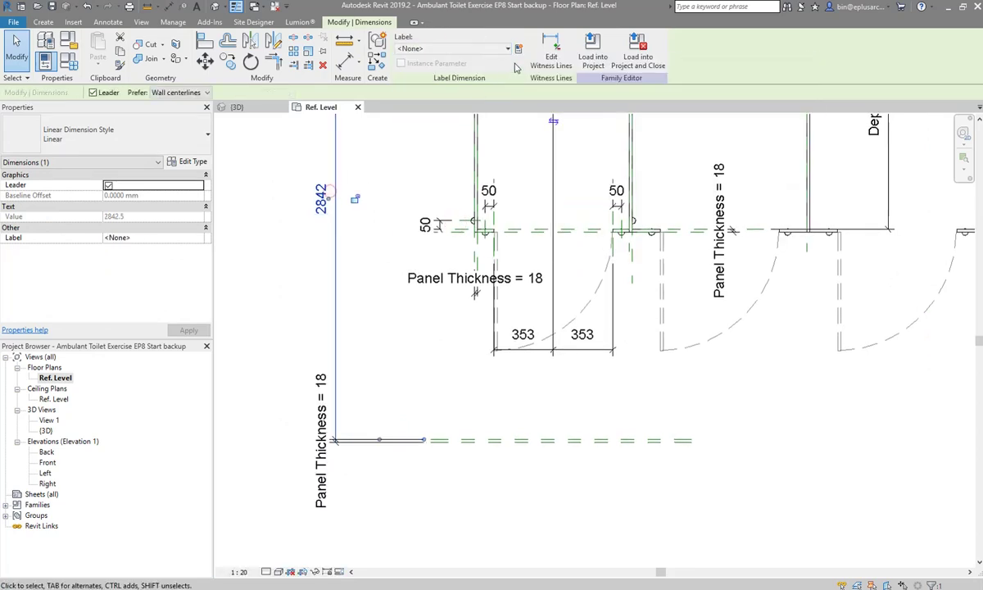
click(517, 48)
text(Option 2 Depth)
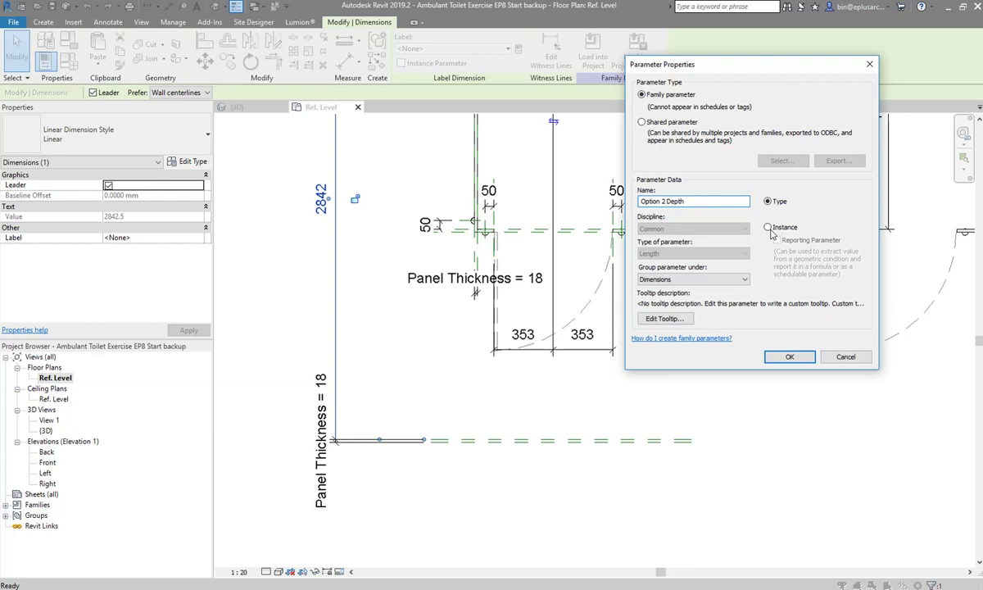
click(768, 228)
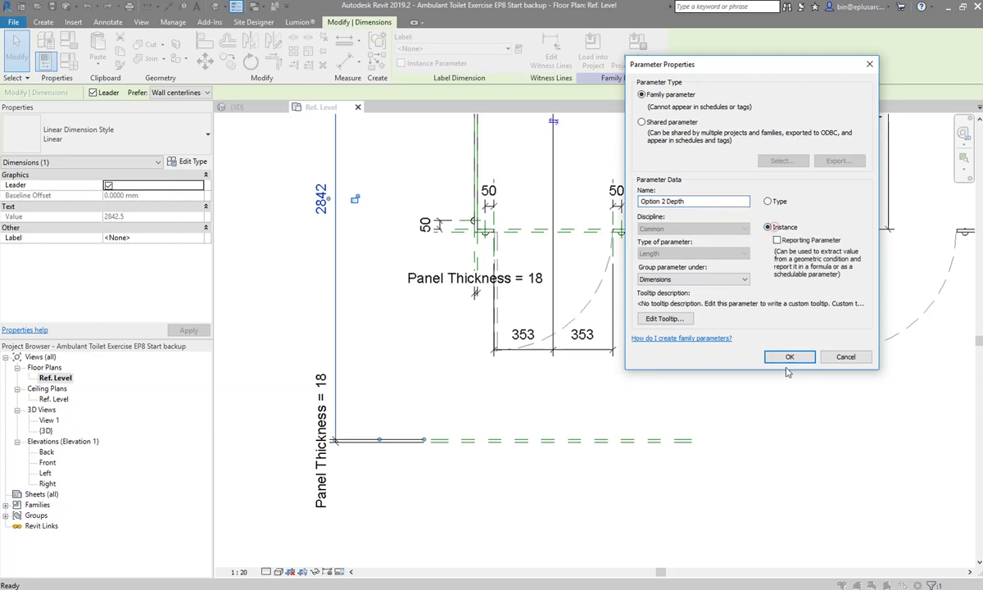
click(790, 356)
middle_drag(550, 334, 522, 397)
Select the Center (Left/Right) reference plane and unpin it
key(Escape)
scroll(516, 399, down, 1)
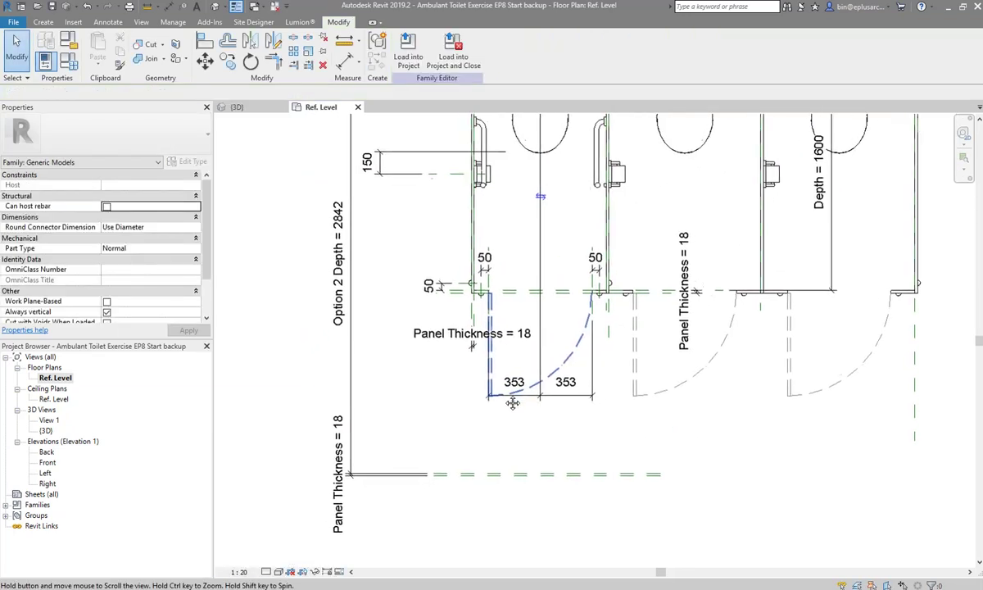
click(479, 308)
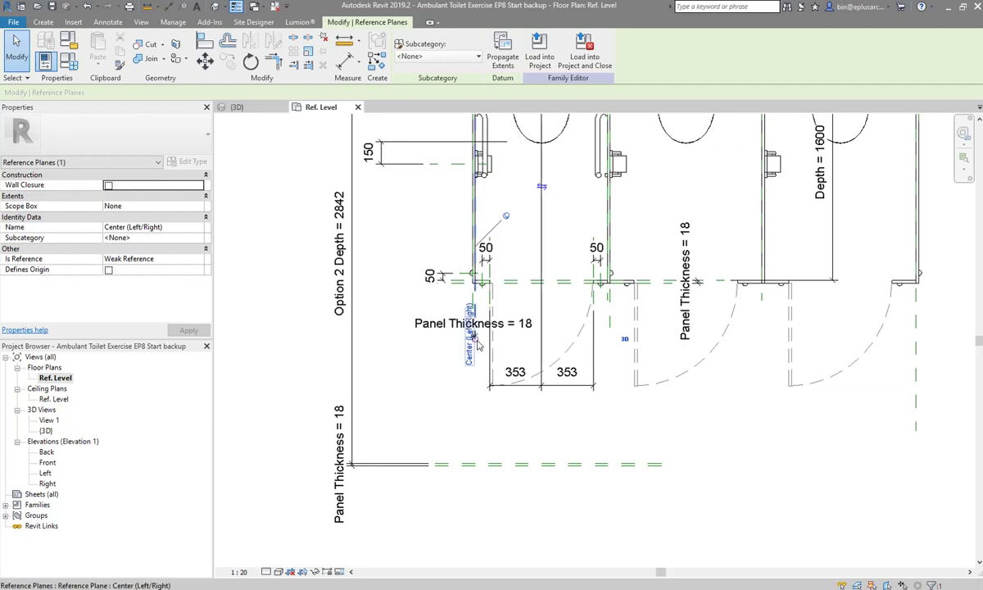
scroll(479, 335, up, 2)
middle_drag(466, 324, 487, 254)
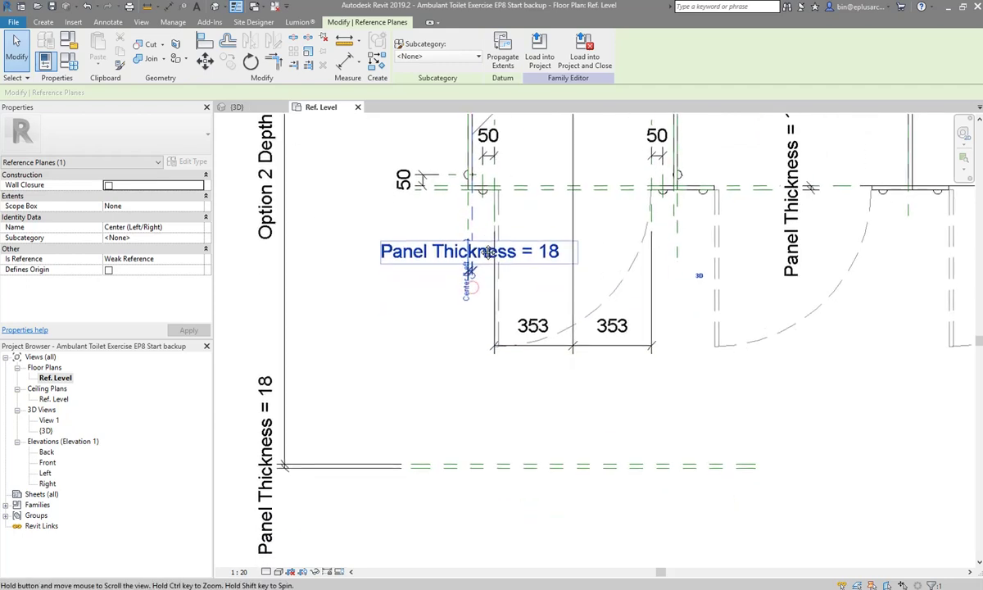
key(Escape)
click(469, 327)
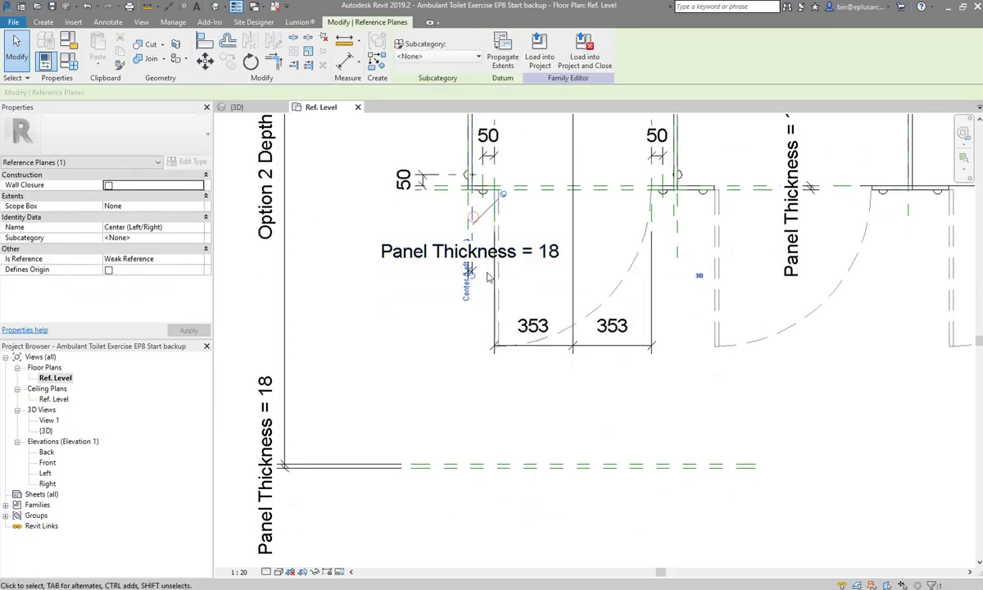
click(505, 197)
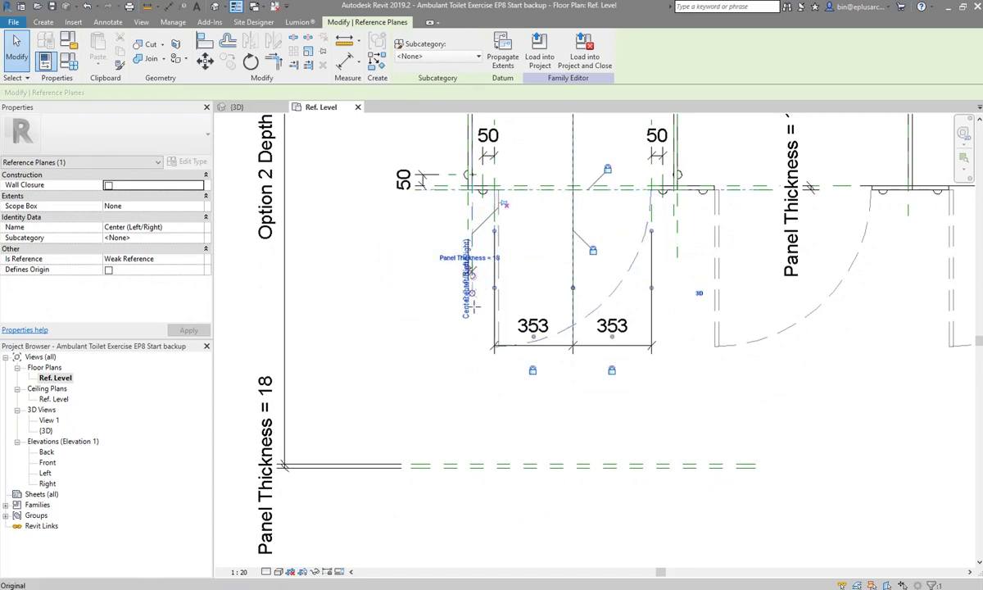
Drag the adjacent unnamed reference plane's end down past the bottom reference plane
click(470, 259)
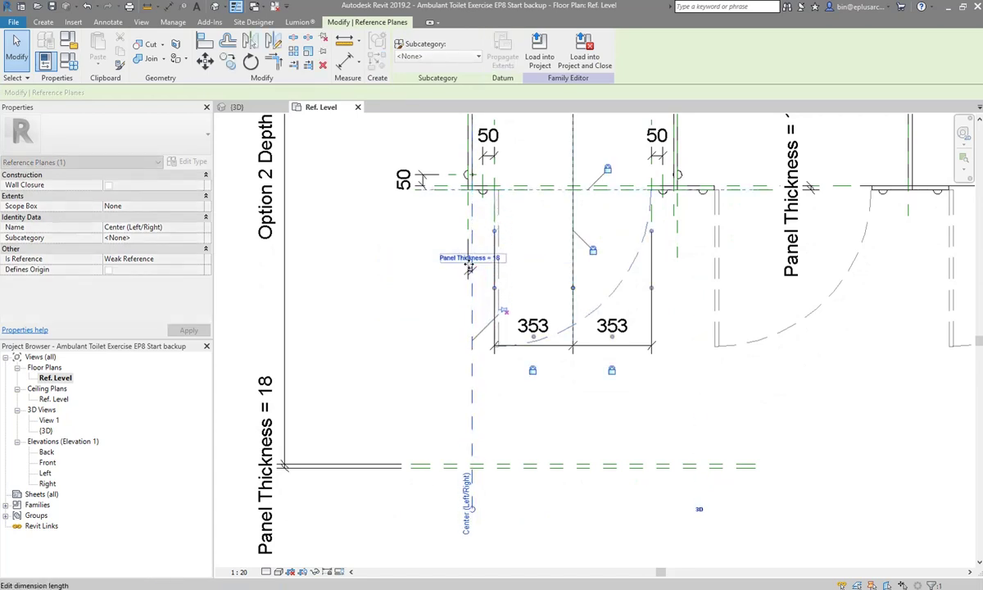
click(467, 222)
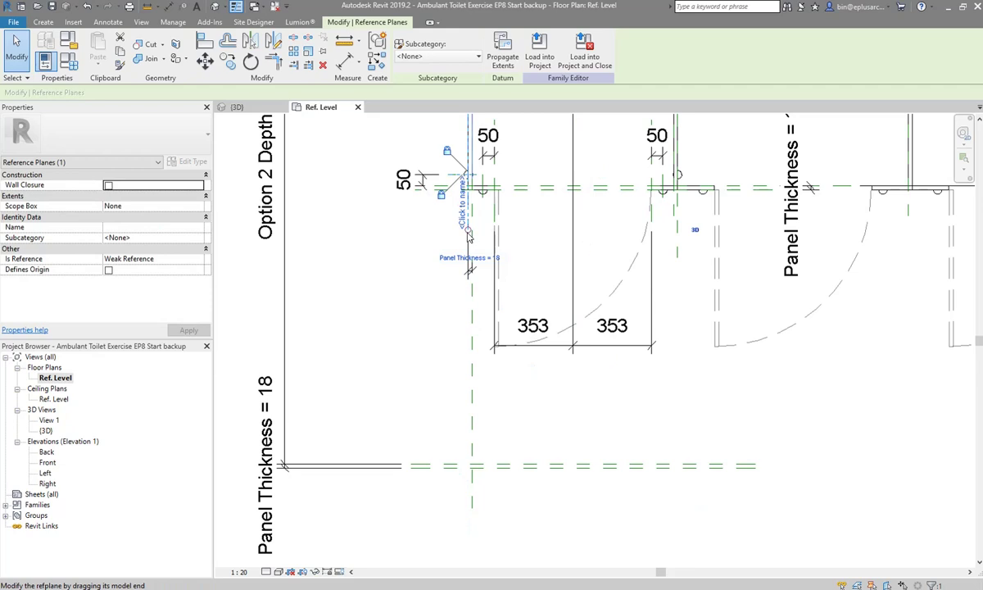
drag(468, 236, 467, 229)
drag(468, 415, 468, 509)
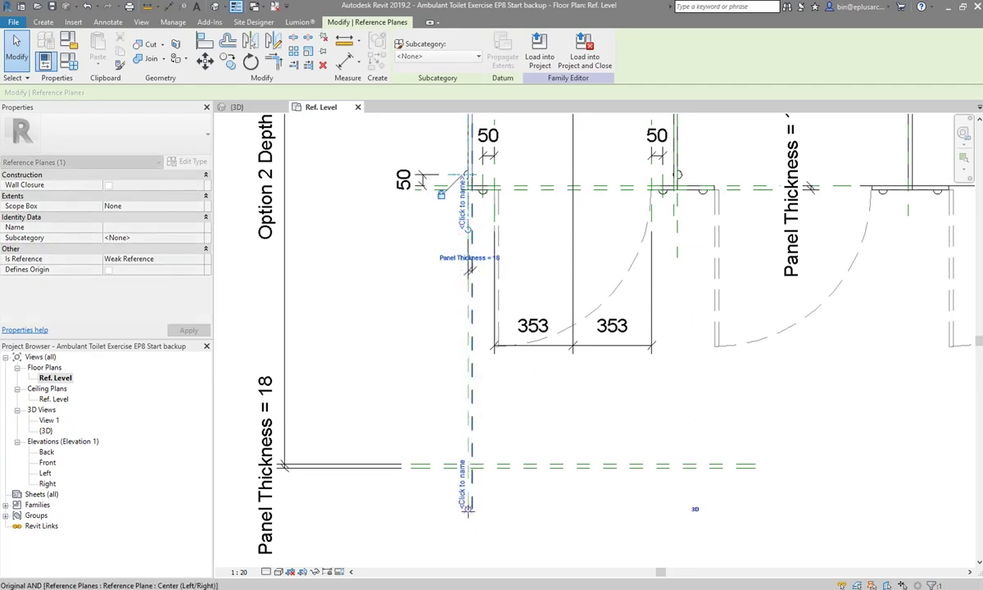
scroll(463, 500, down, 2)
scroll(454, 488, down, 2)
scroll(443, 469, down, 2)
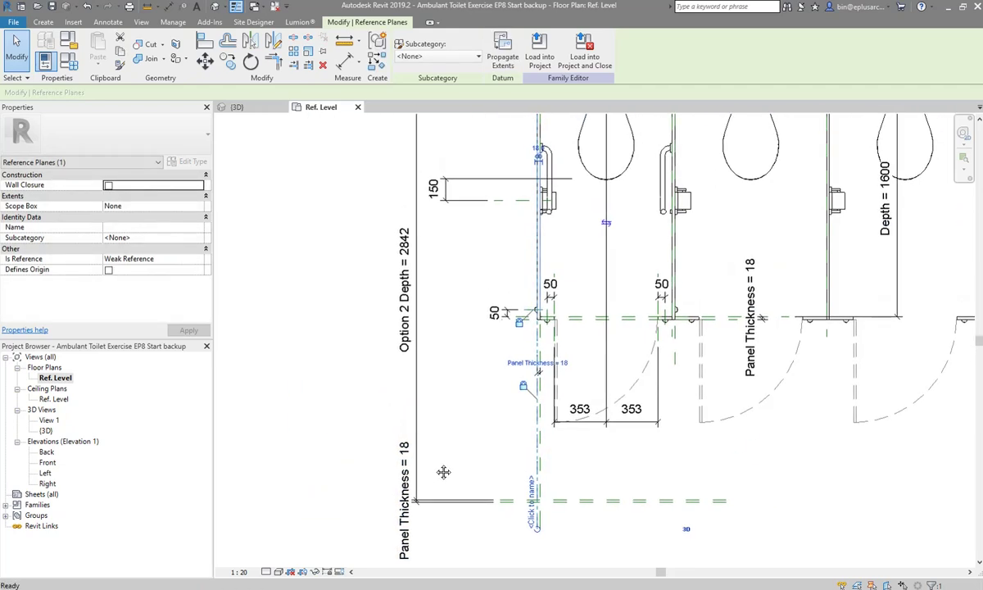
scroll(437, 465, down, 1)
middle_drag(585, 407, 490, 399)
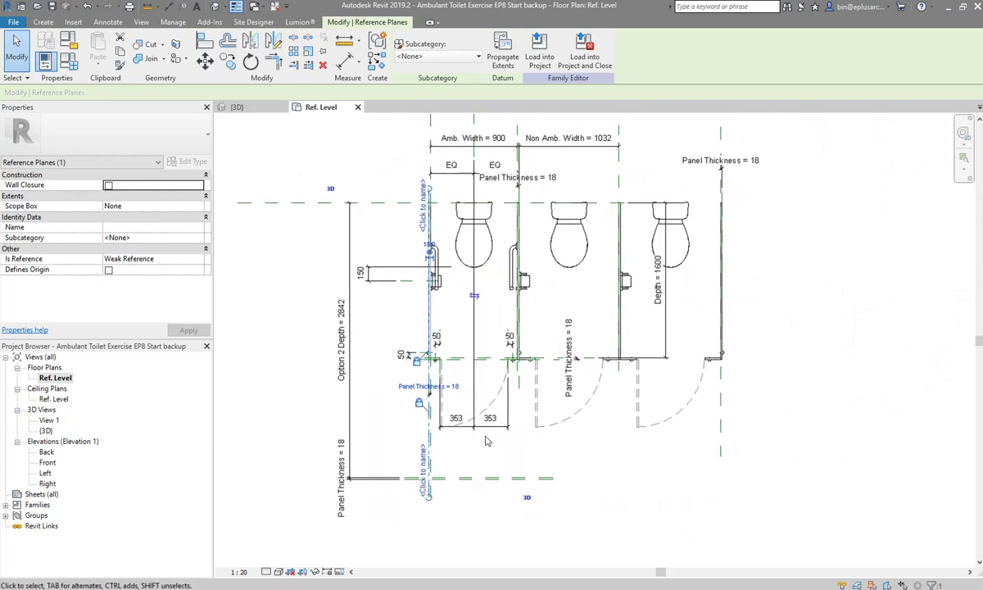
scroll(490, 400, up, 1)
scroll(471, 327, up, 1)
Inspect the door-panel group and the reference planes in the accessible and left cubicles
click(459, 273)
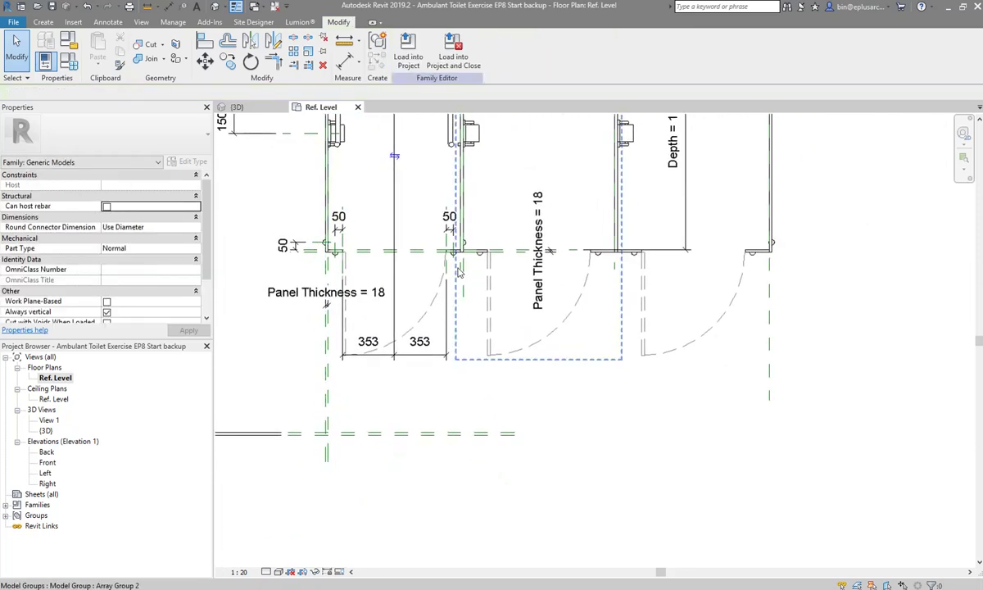
scroll(464, 266, down, 1)
middle_drag(450, 115, 450, 162)
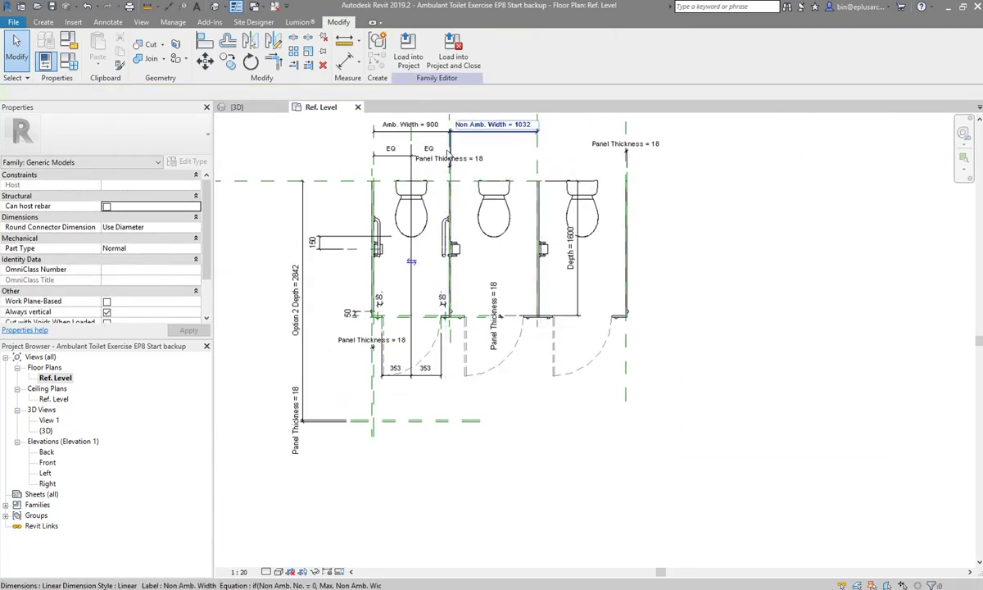
scroll(450, 161, down, 1)
click(426, 215)
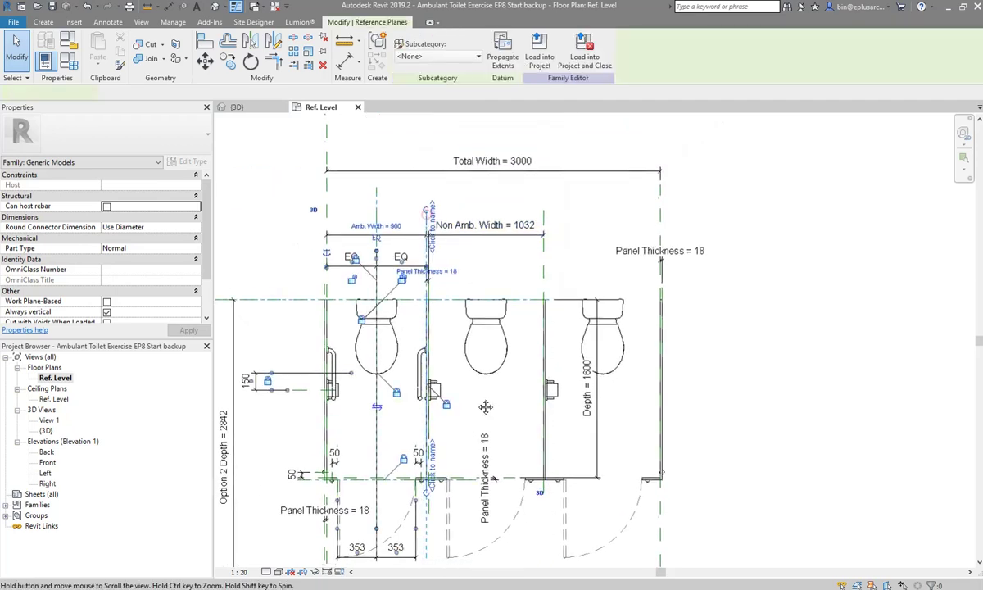
scroll(430, 427, up, 1)
click(442, 368)
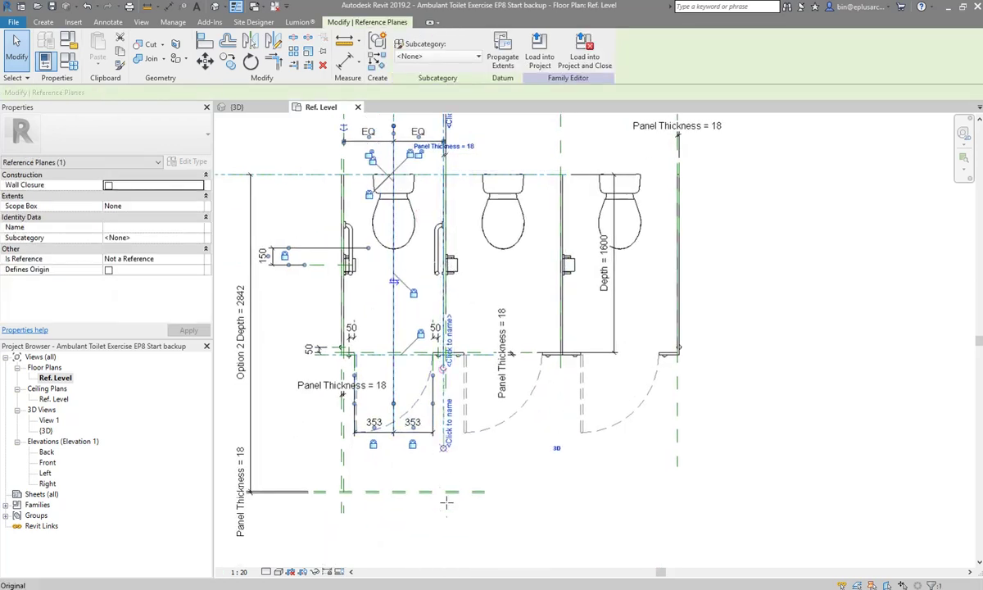
key(Escape)
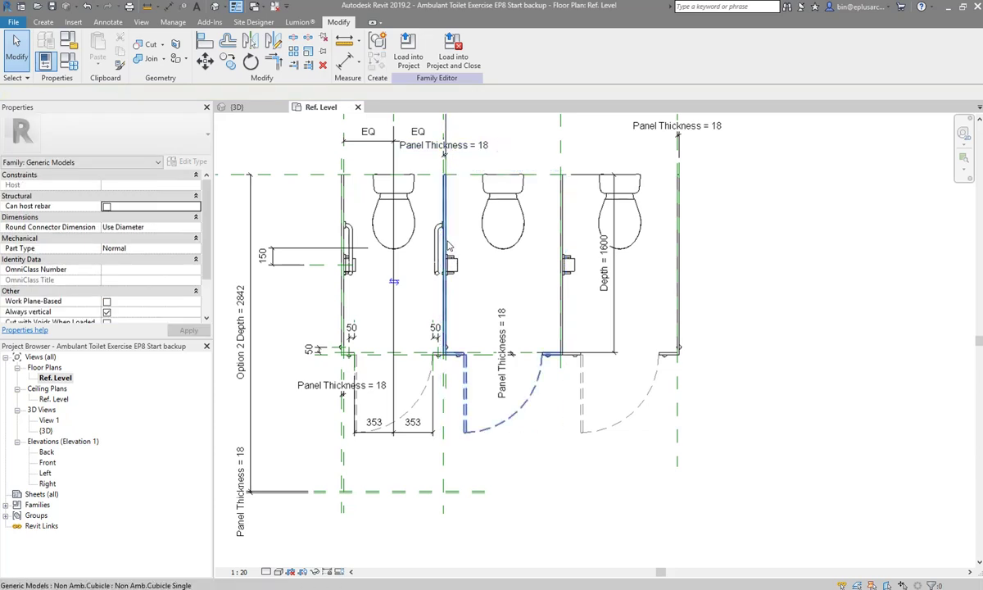
Tab past the nested Non Amb.Cubicle to select the left cubicle's vertical reference plane
scroll(440, 374, up, 2)
key(Tab)
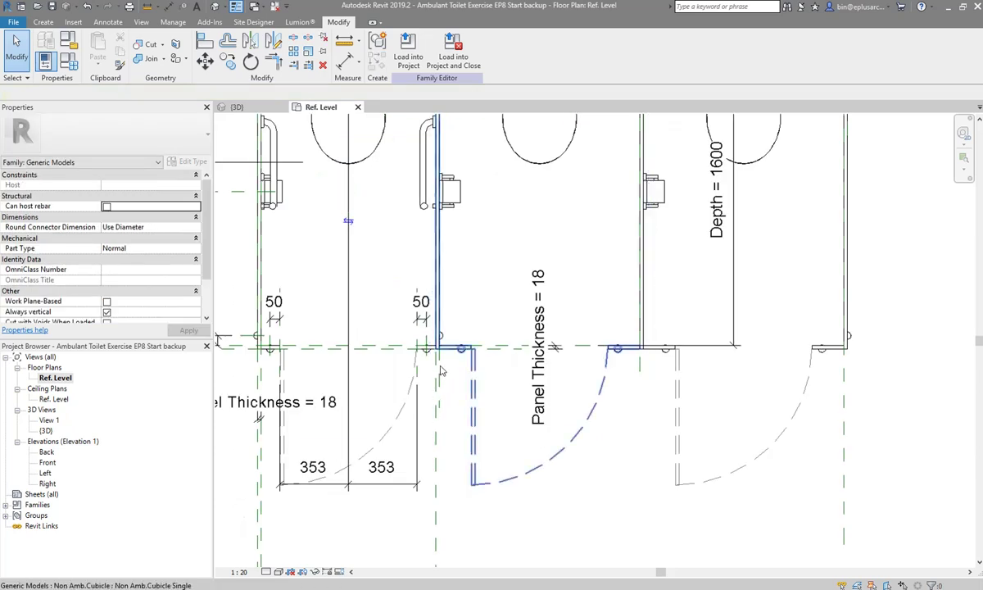
key(Tab)
click(440, 373)
middle_drag(440, 374, 476, 253)
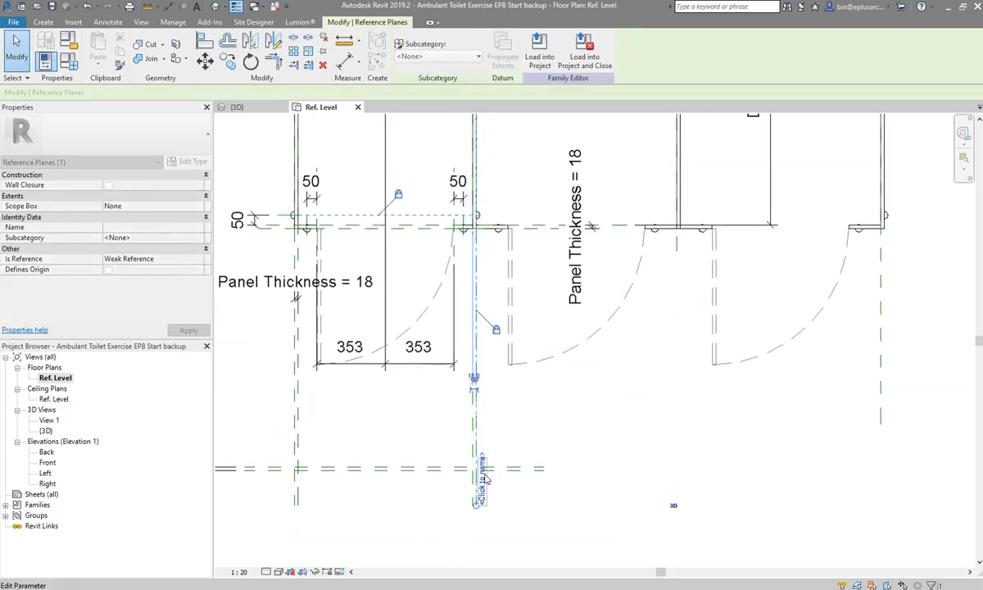
key(Escape)
scroll(511, 469, down, 3)
scroll(573, 435, down, 1)
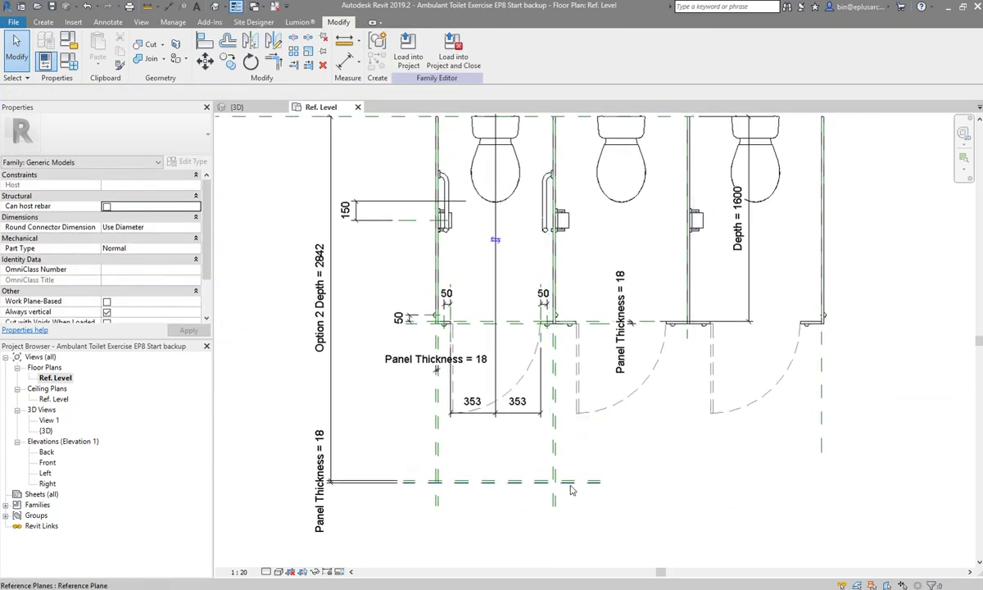
scroll(523, 434, up, 1)
scroll(522, 434, up, 1)
scroll(472, 417, up, 1)
scroll(450, 440, up, 1)
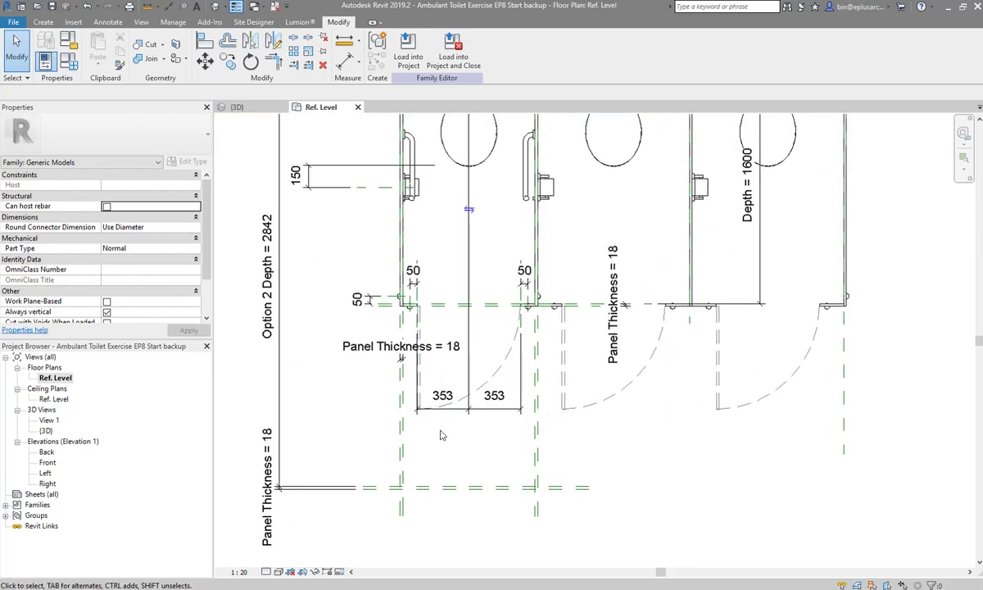
Open the left partition panel's sketch and delete its old outline lines
click(400, 240)
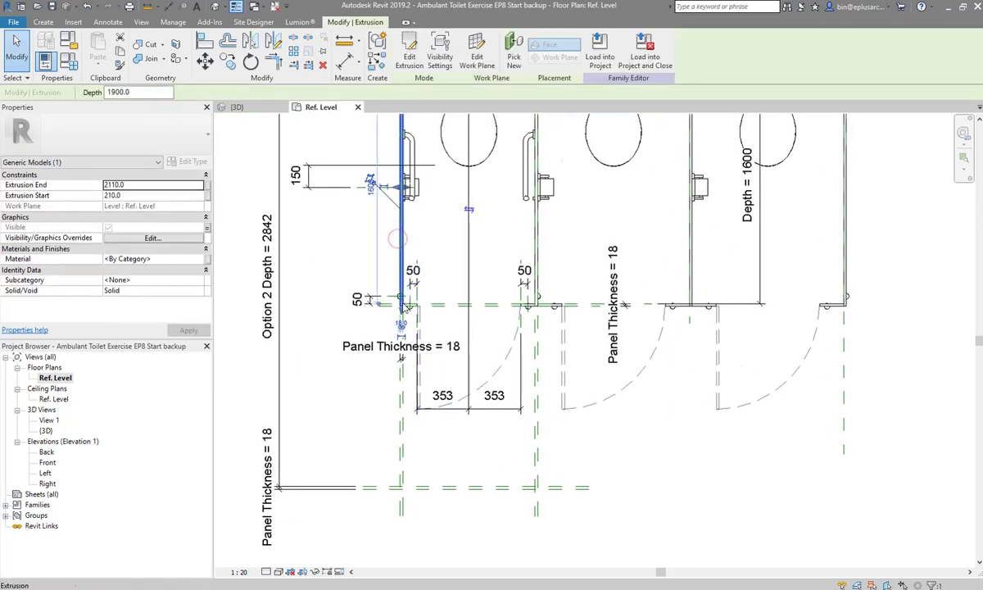
scroll(406, 308, down, 1)
click(358, 369)
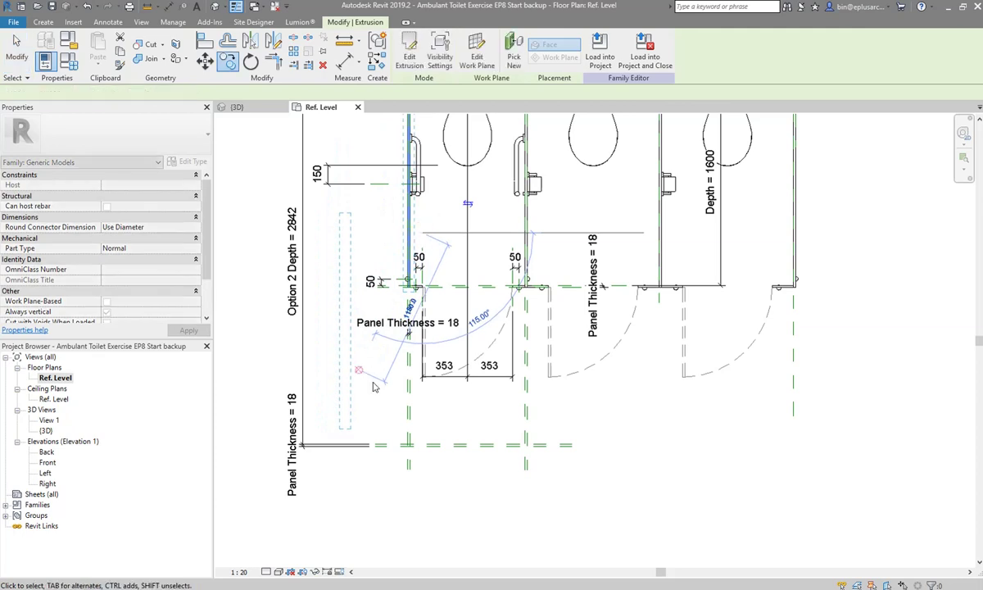
double_click(353, 379)
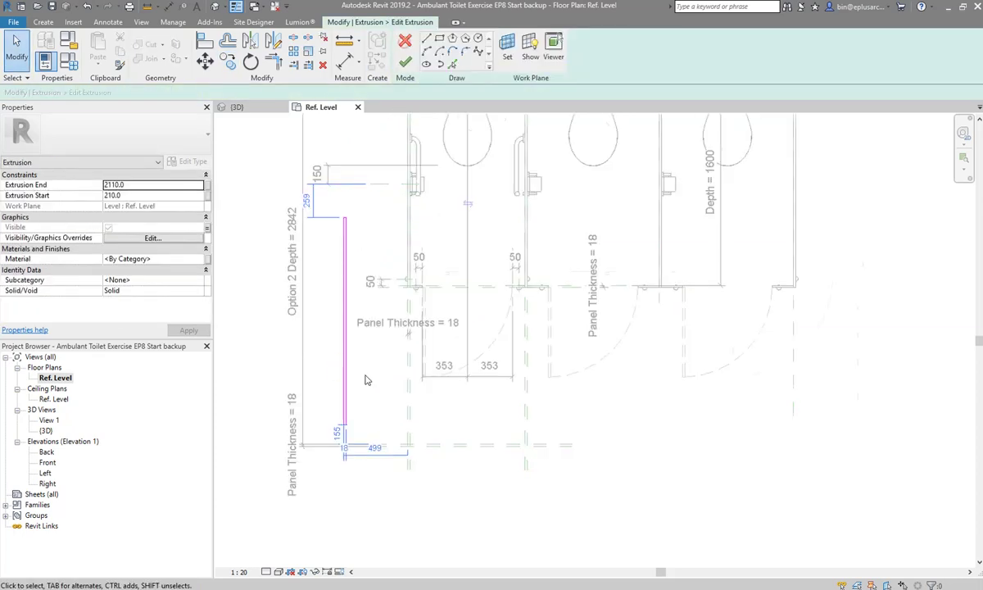
scroll(367, 379, up, 1)
click(347, 187)
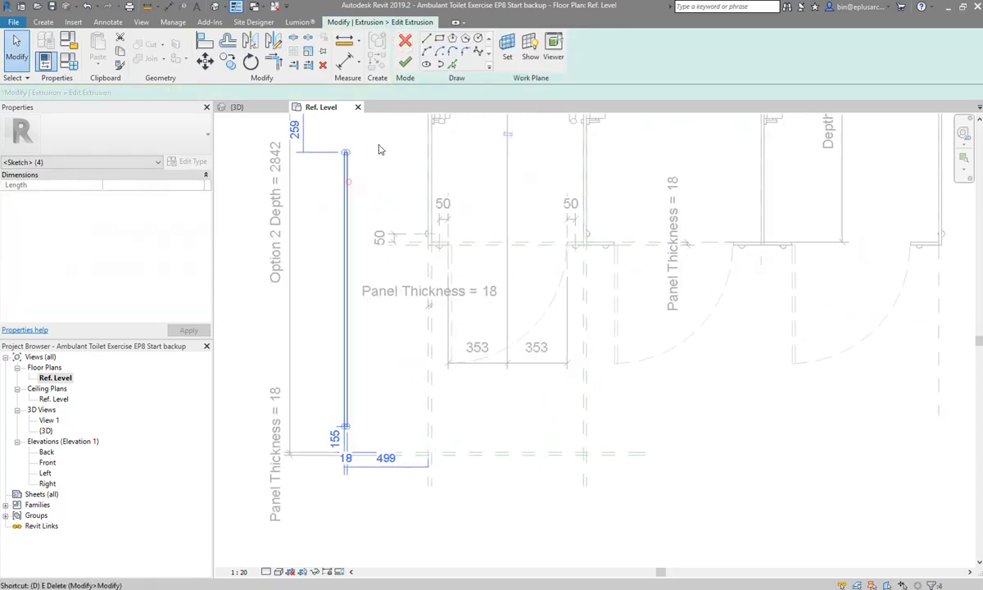
key(Delete)
Draw an 18-wide rectangle from the bottom intersection to the rear plane and finish the sketch
click(439, 39)
scroll(430, 455, up, 3)
scroll(433, 455, up, 1)
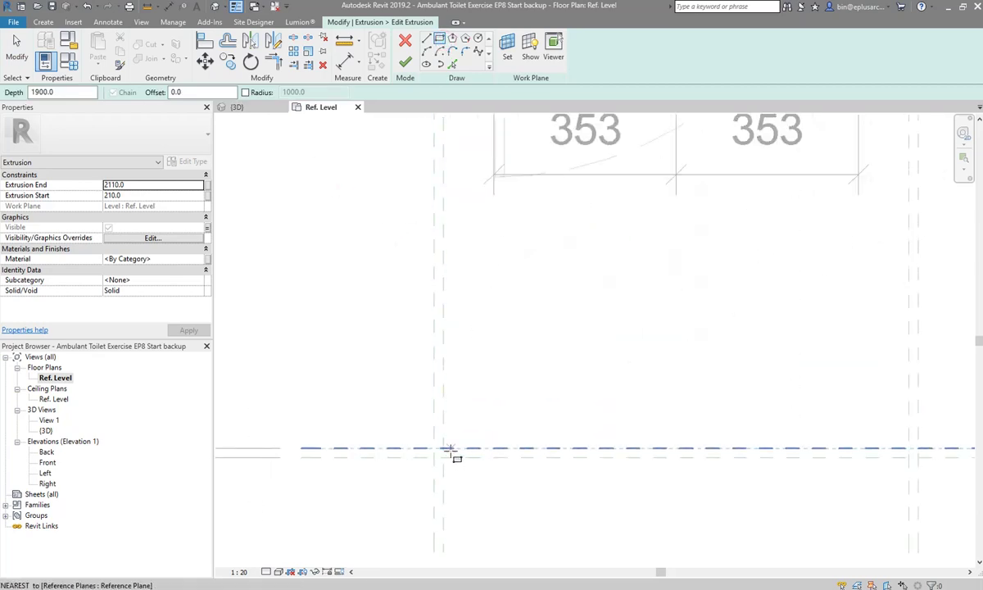
click(442, 457)
scroll(439, 457, down, 2)
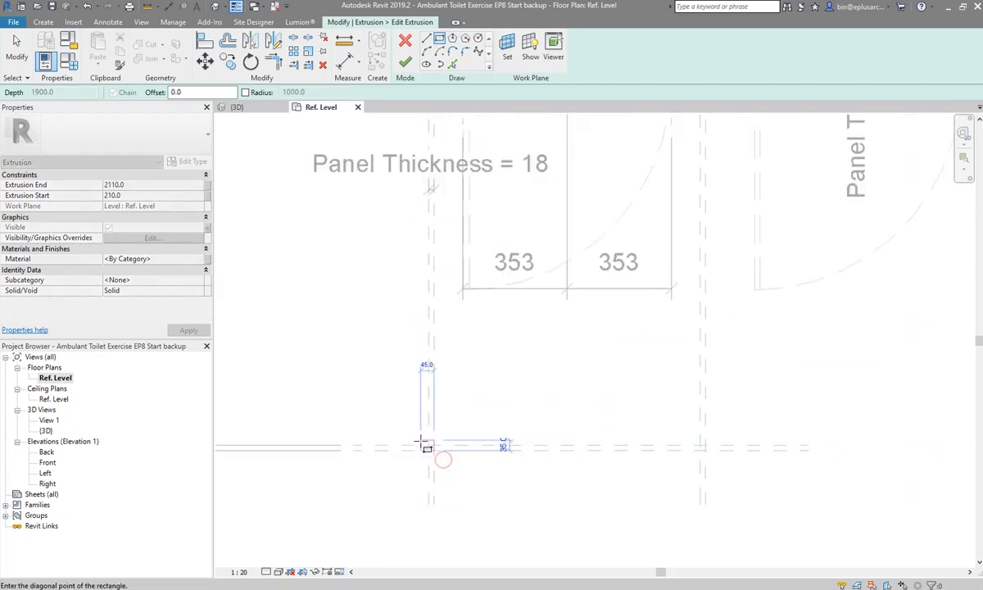
scroll(427, 444, down, 2)
scroll(423, 369, down, 2)
scroll(423, 281, up, 1)
scroll(439, 278, up, 2)
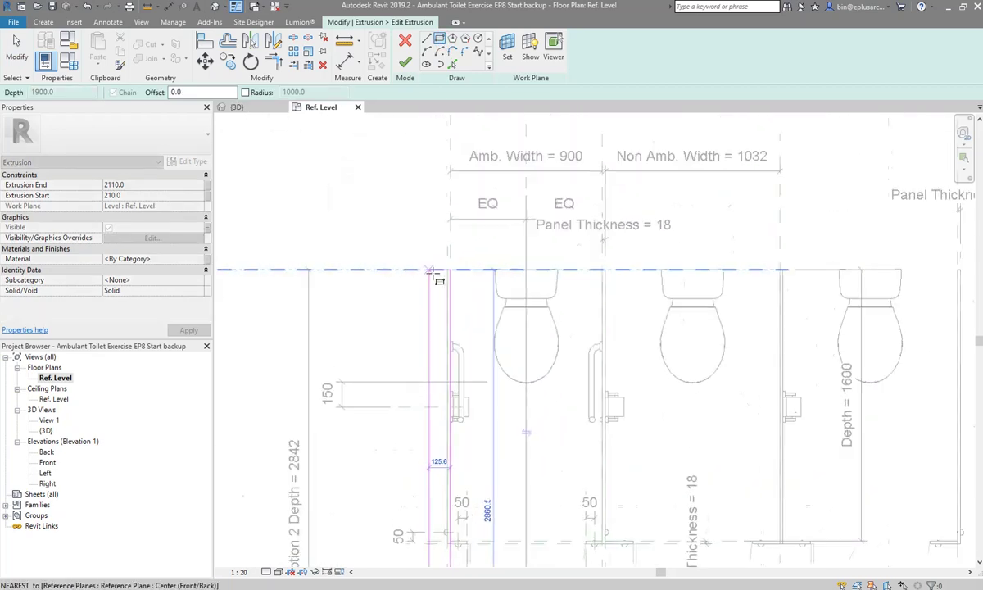
scroll(455, 266, up, 2)
click(455, 266)
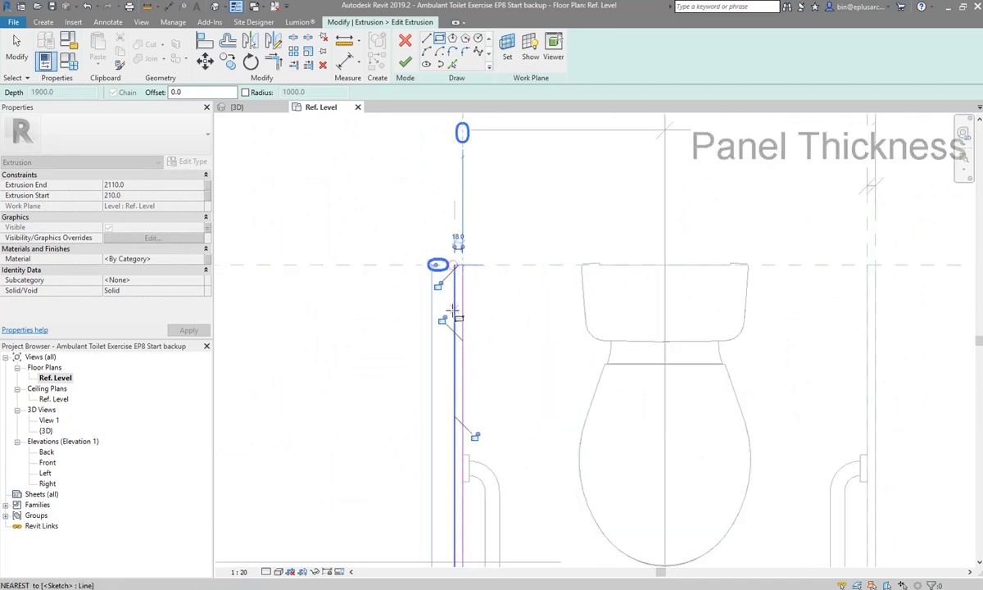
scroll(455, 263, down, 3)
scroll(466, 237, down, 1)
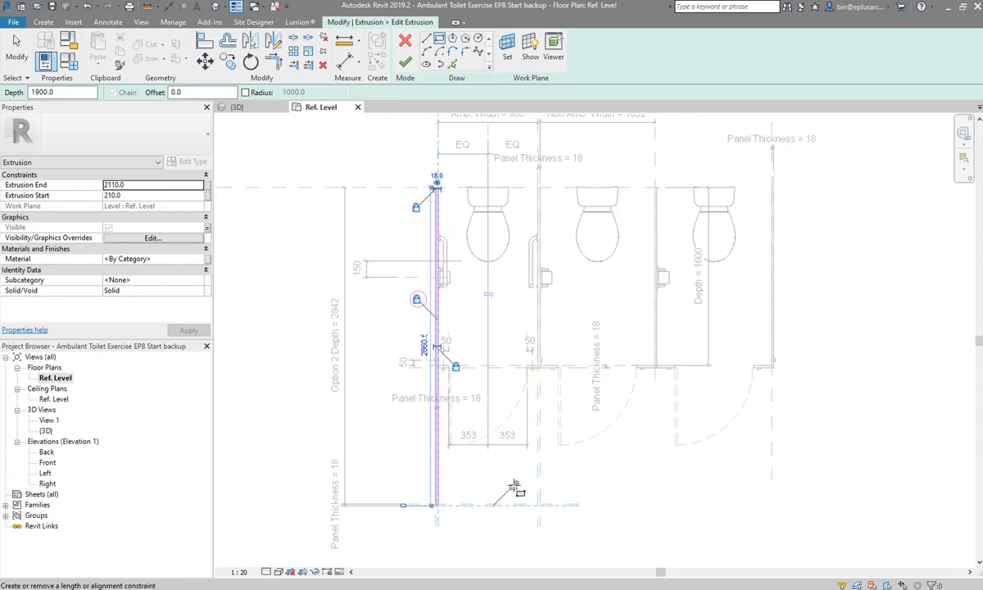
click(405, 61)
In the Front elevation, lower the panel's top from 2110 to 2010
click(47, 463)
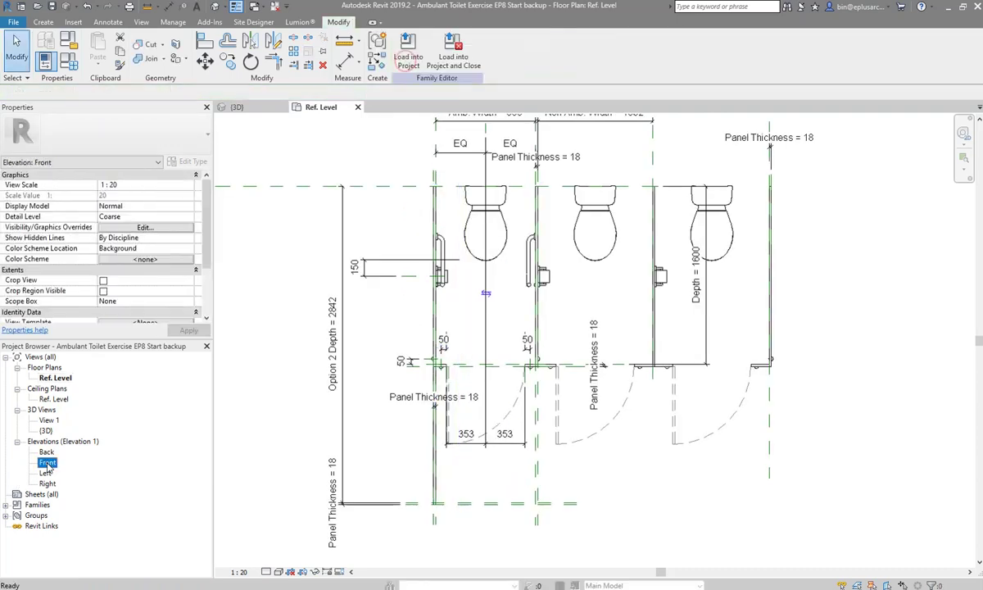
double_click(48, 463)
middle_drag(546, 288, 514, 376)
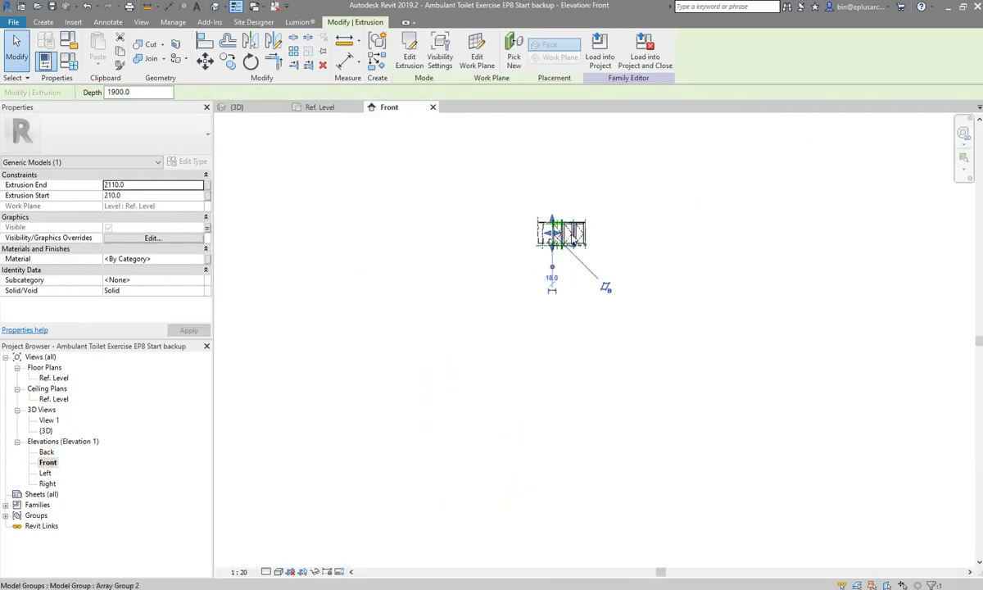
scroll(556, 223, up, 2)
scroll(540, 221, up, 3)
scroll(508, 220, up, 1)
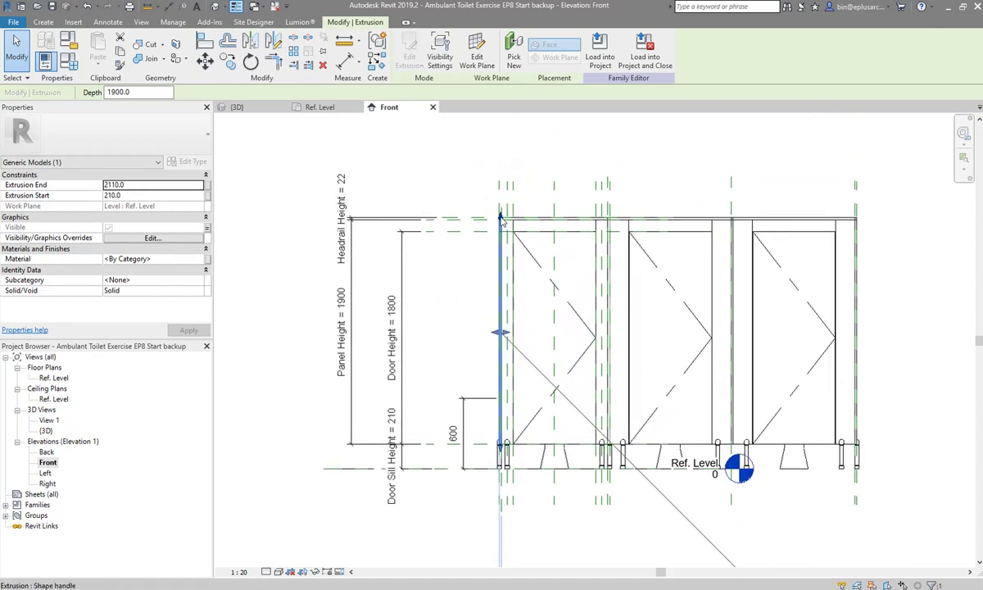
drag(502, 219, 502, 371)
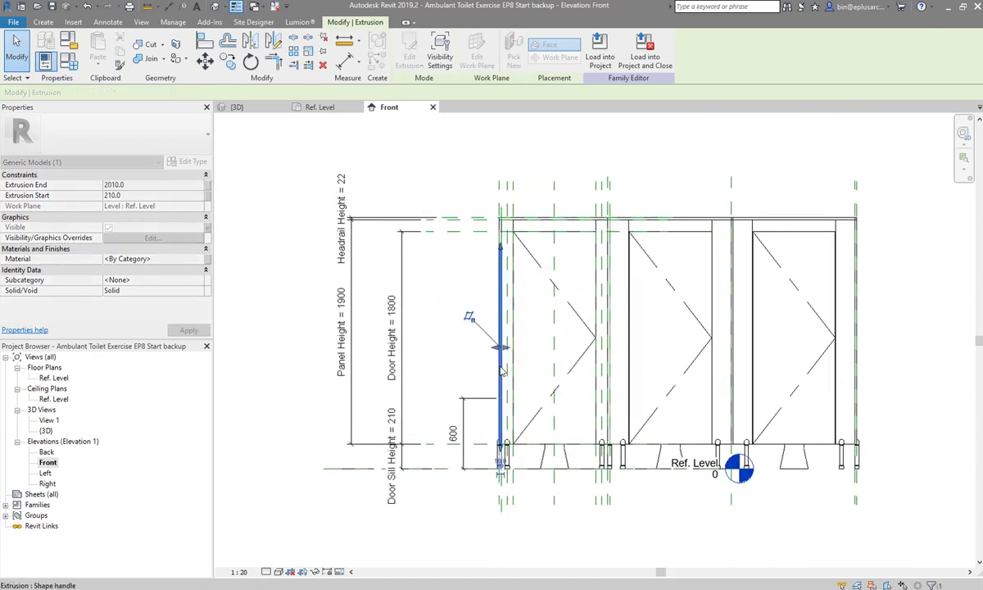
Align the panel's top to the headrail reference plane, then return to the Ref. Level plan
key(a)
key(l)
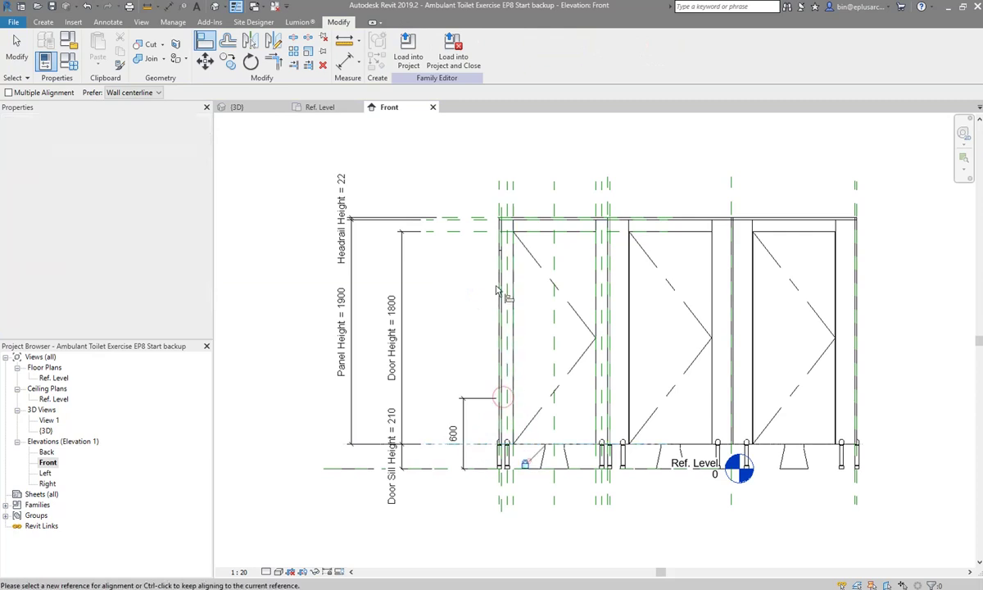
scroll(492, 228, up, 1)
scroll(492, 227, up, 2)
click(490, 224)
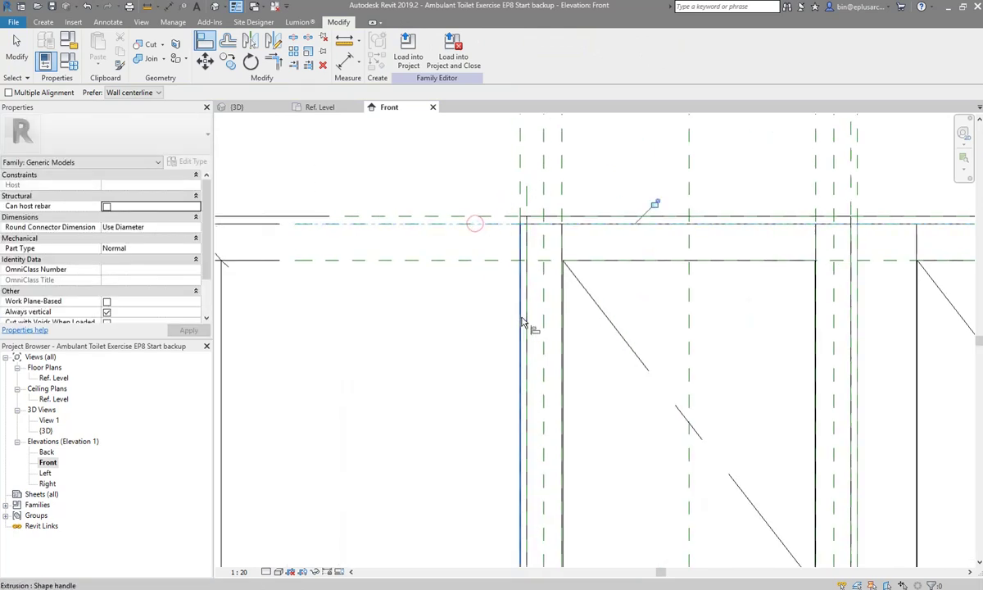
scroll(522, 322, down, 1)
scroll(610, 257, down, 2)
key(Escape)
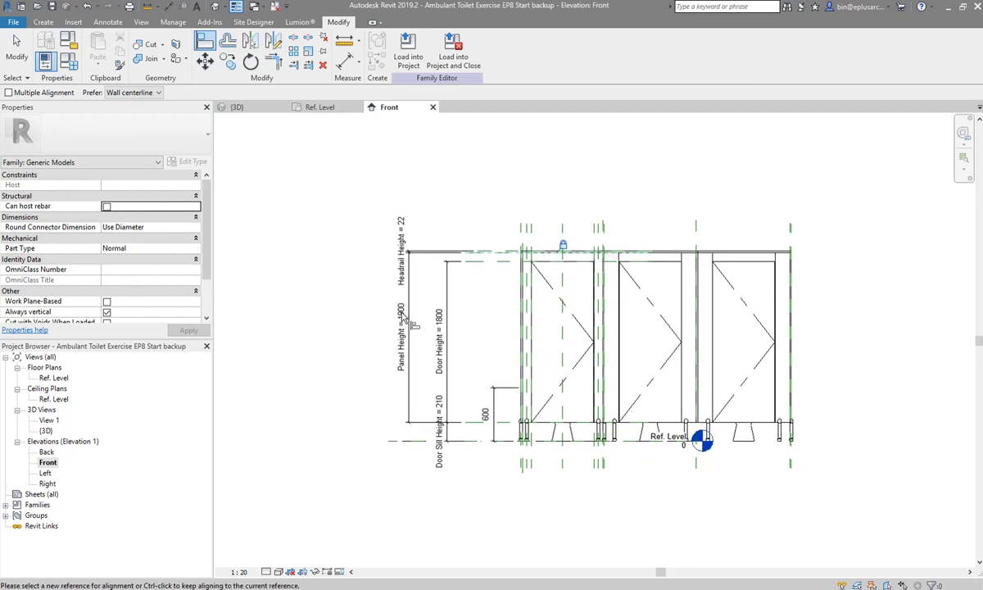
key(Escape)
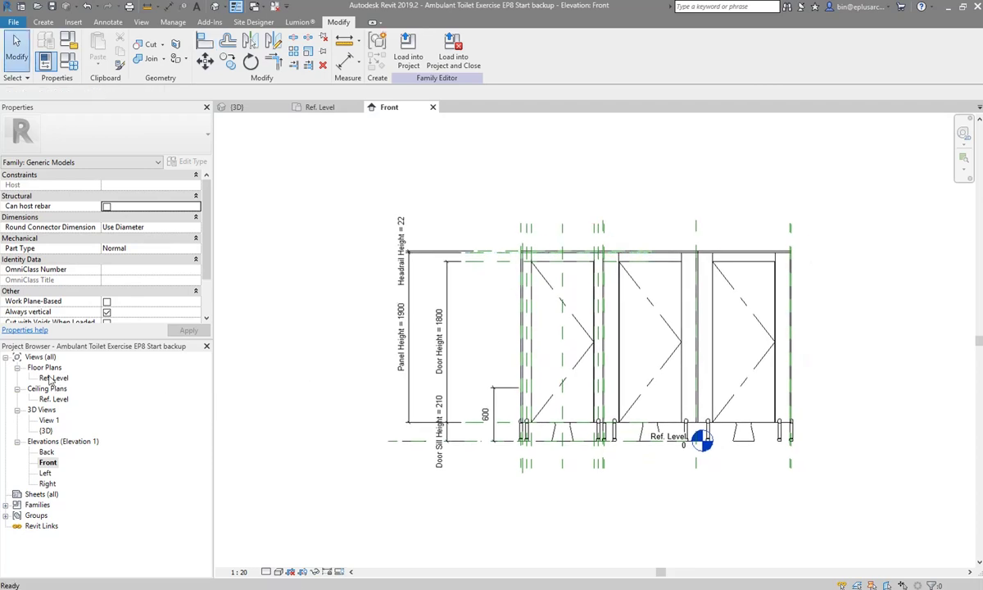
double_click(52, 378)
mouse_move(456, 421)
middle_down()
mouse_move(440, 401)
mouse_move(424, 337)
middle_up()
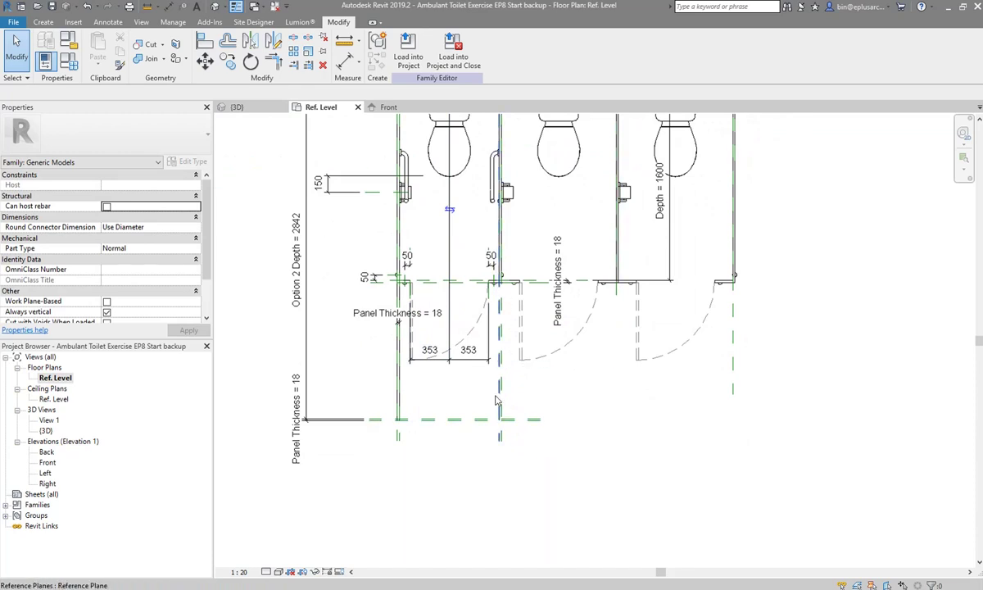
Move the panel extrusion right, edit its sketch, and delete the old sketch line
scroll(434, 393, up, 2)
click(385, 384)
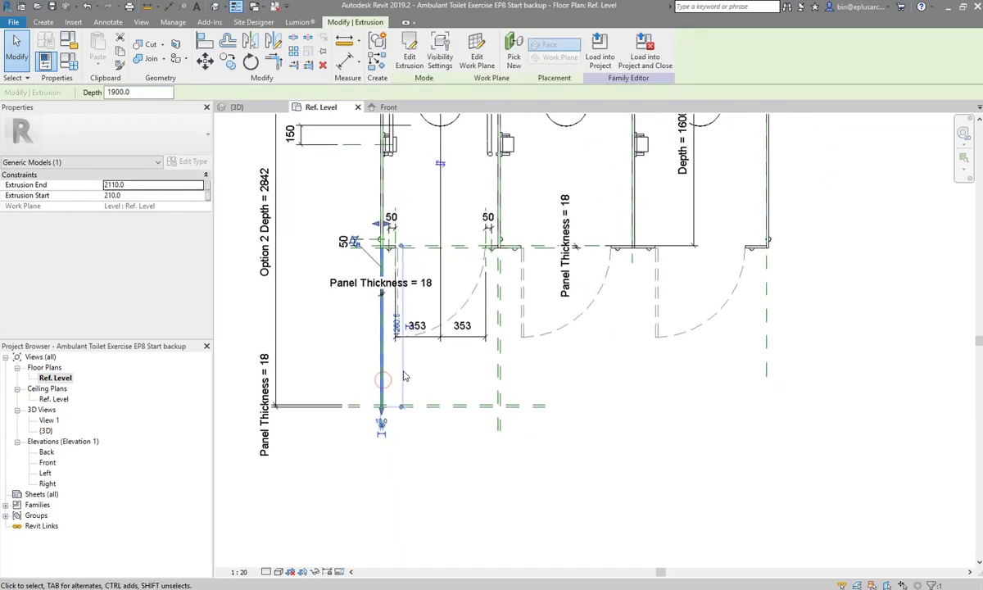
middle_drag(437, 400, 426, 377)
drag(375, 377, 417, 377)
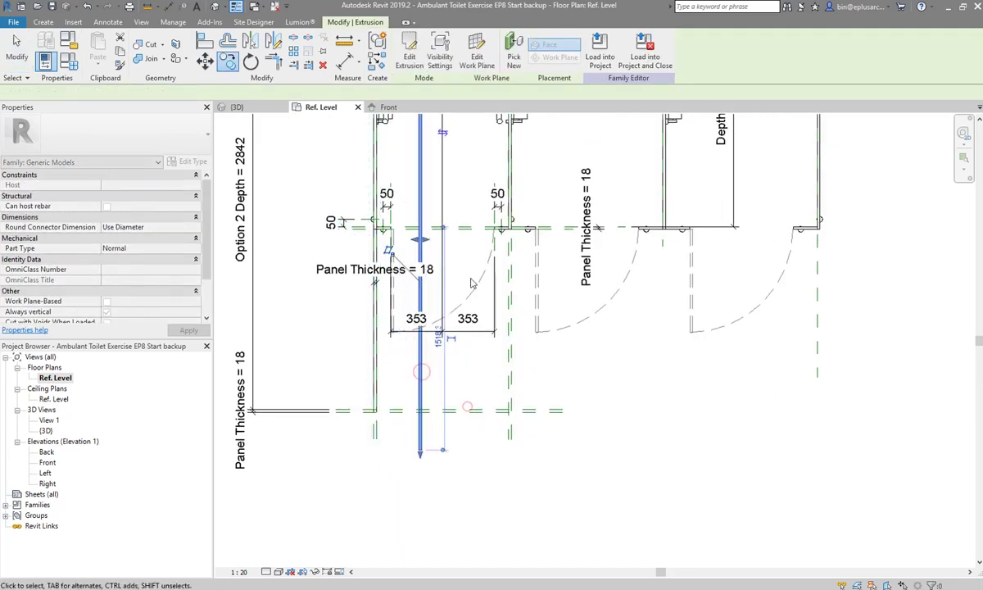
click(409, 51)
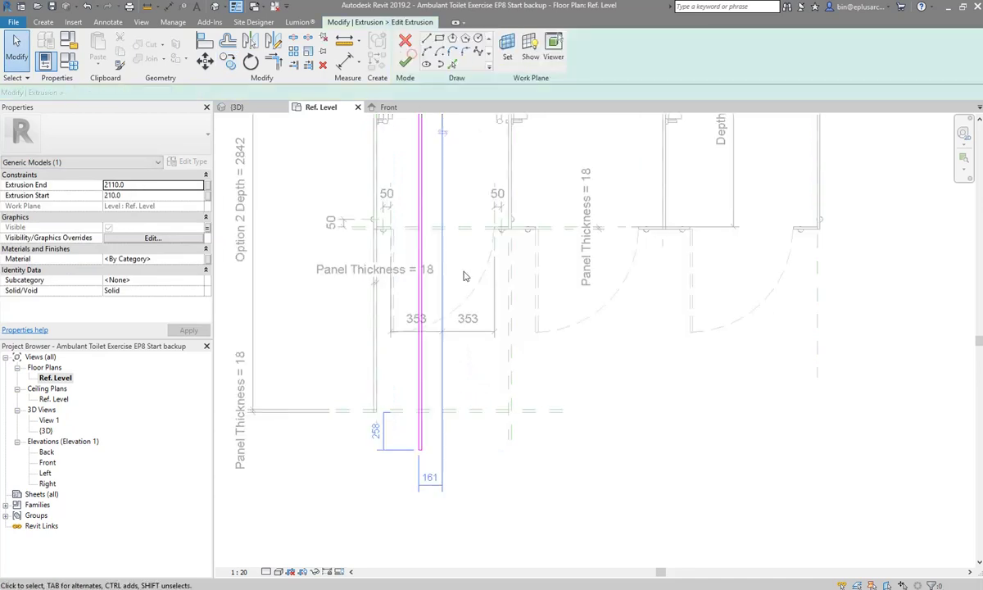
click(418, 319)
key(Delete)
Draw an 18 by 918 rectangle snapped to the reference-plane intersections and finish the sketch
key(l)
key(i)
scroll(504, 412, up, 2)
scroll(501, 402, up, 3)
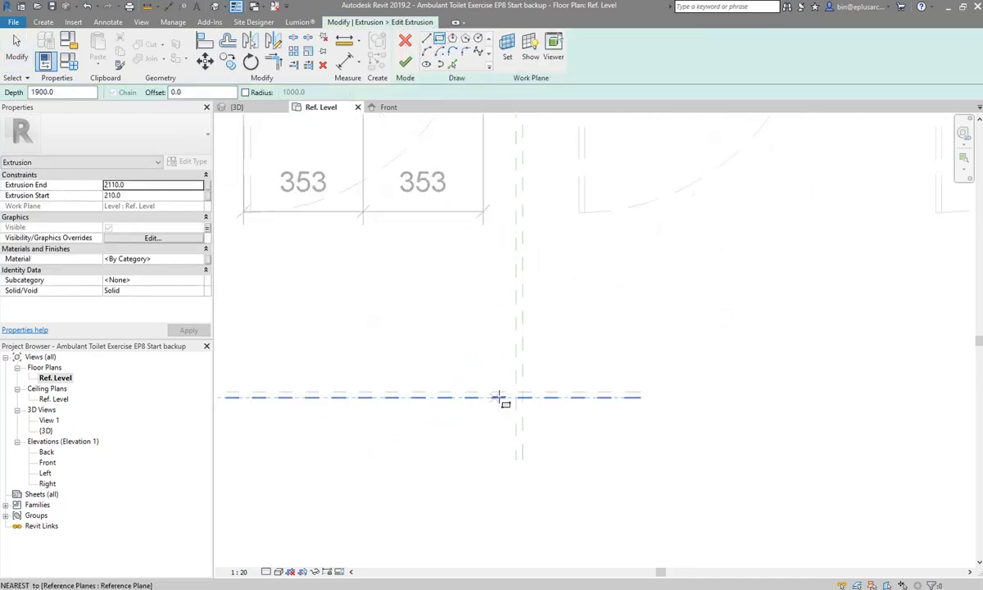
scroll(511, 401, down, 3)
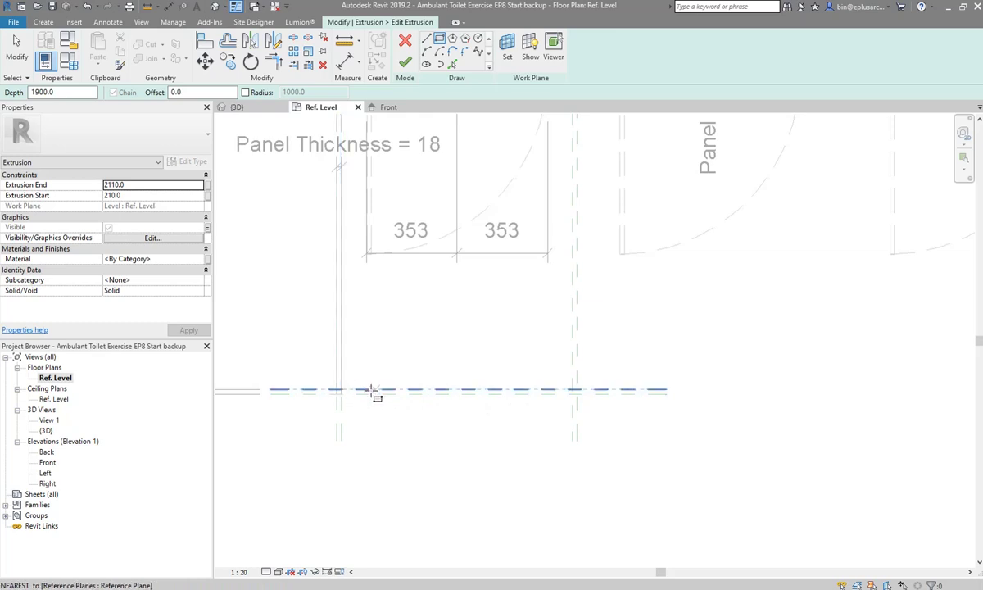
scroll(580, 393, up, 2)
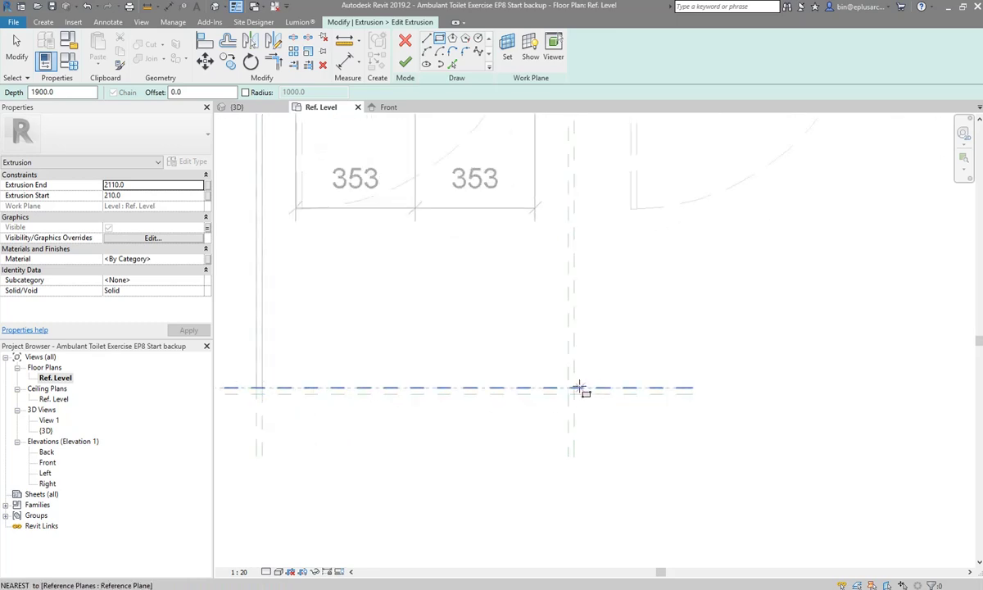
click(576, 389)
scroll(385, 402, up, 1)
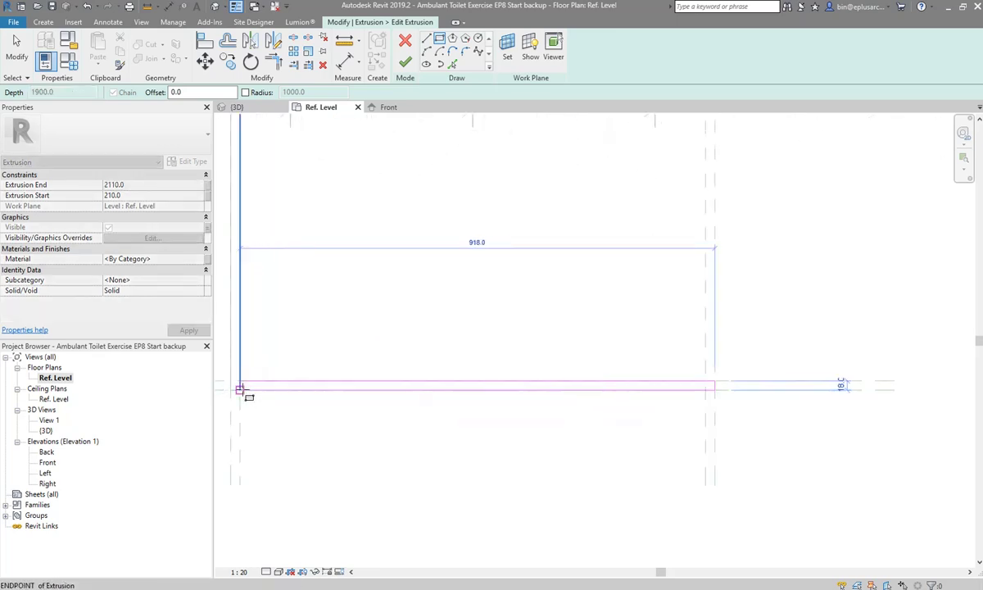
click(240, 389)
scroll(240, 389, down, 2)
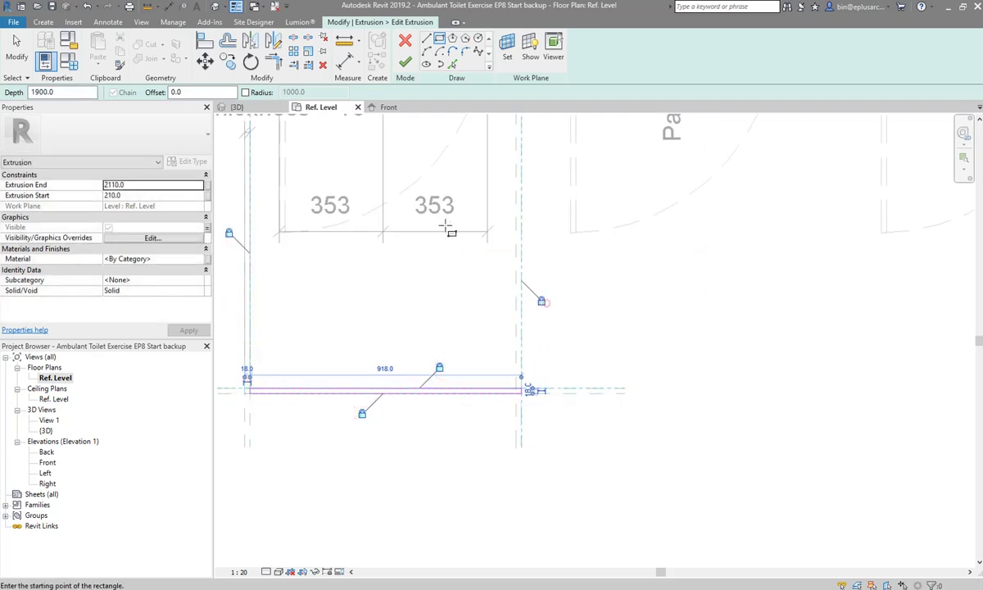
click(404, 61)
In Front elevation, snap the front panel's top and bottom edges to the reference planes, then return to Ref. Level
double_click(48, 462)
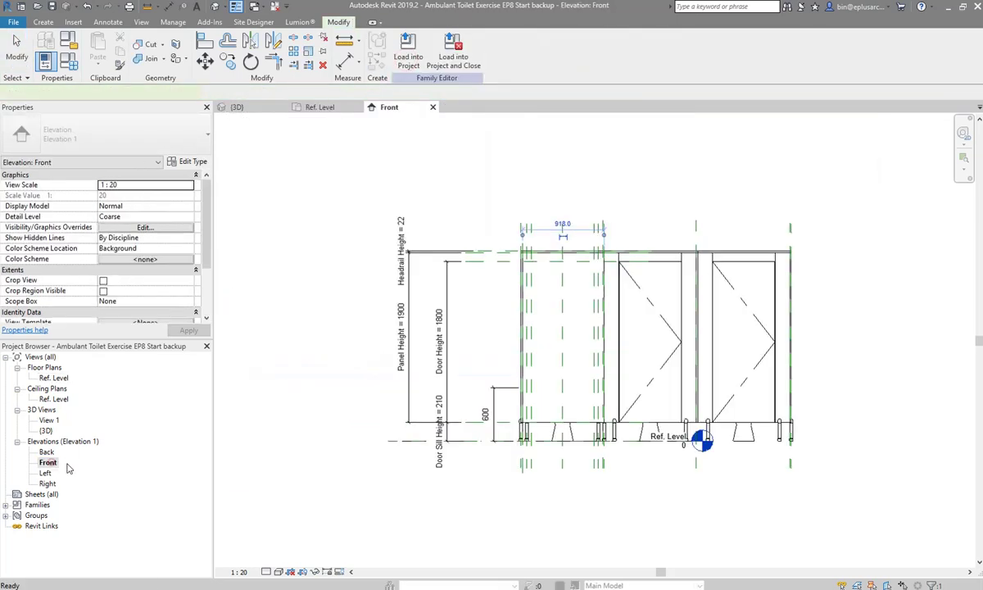
scroll(540, 336, up, 3)
scroll(483, 245, up, 2)
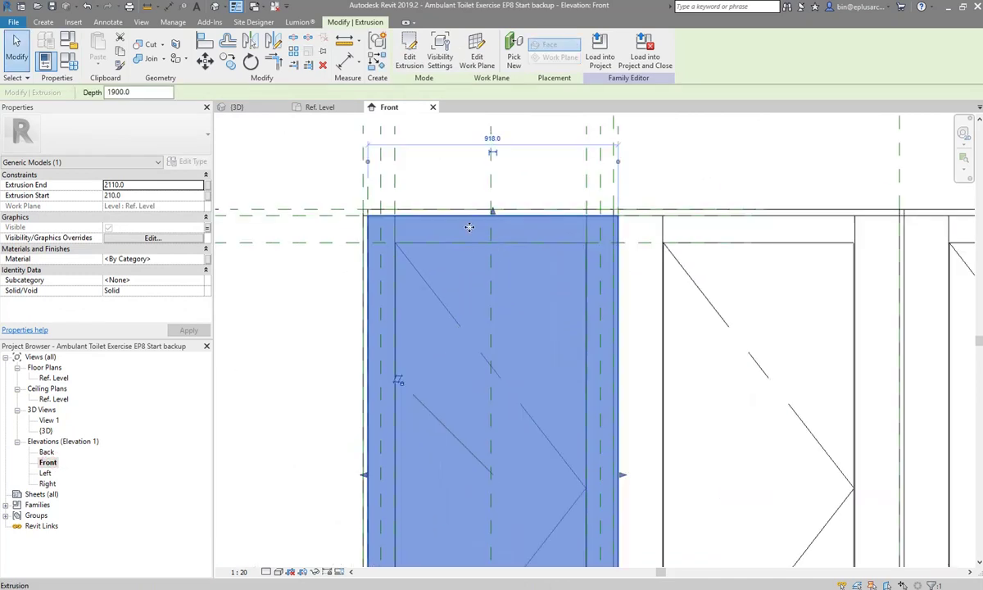
drag(492, 214, 494, 213)
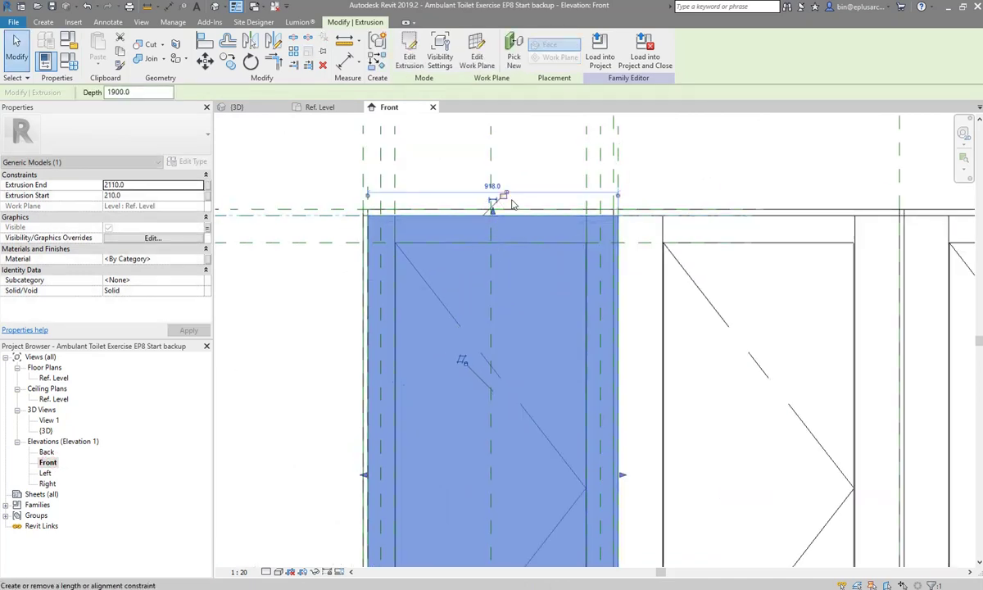
middle_drag(547, 305, 557, 72)
drag(505, 506, 505, 502)
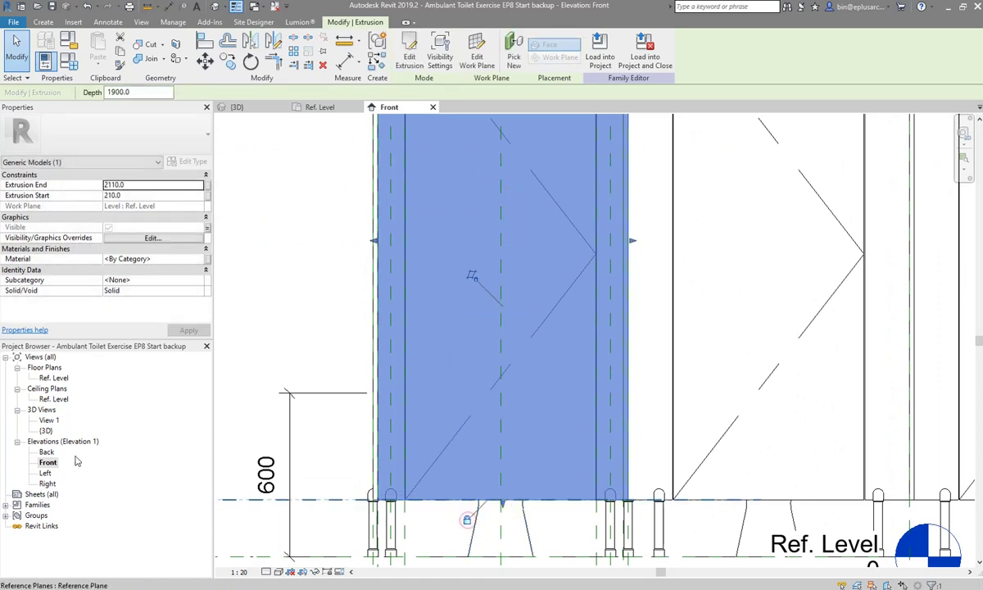
double_click(56, 381)
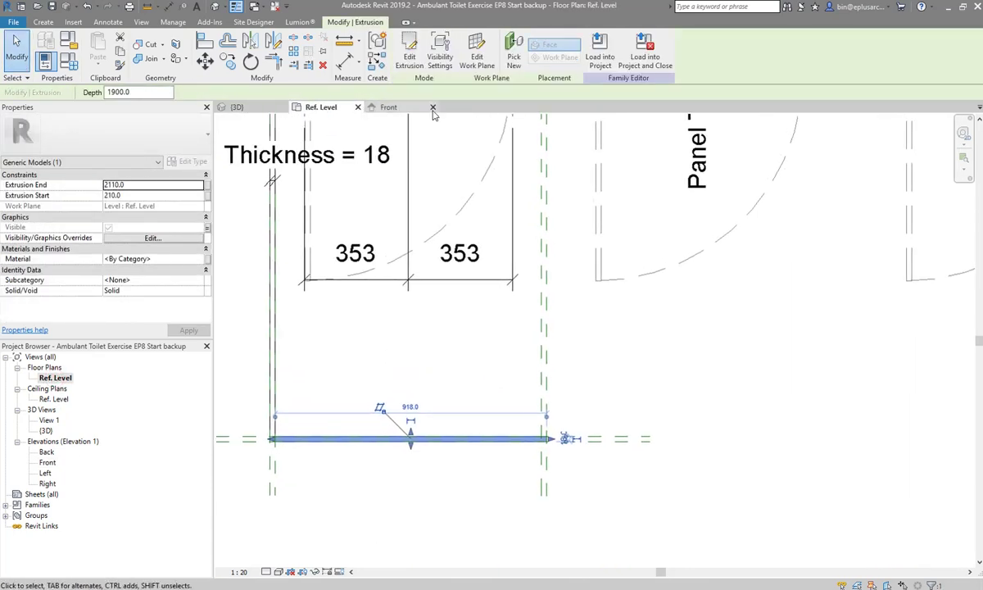
Move the panel extrusion up and right, edit its sketch, and delete the horizontal line
scroll(461, 318, down, 1)
key(m)
key(v)
click(472, 391)
click(517, 336)
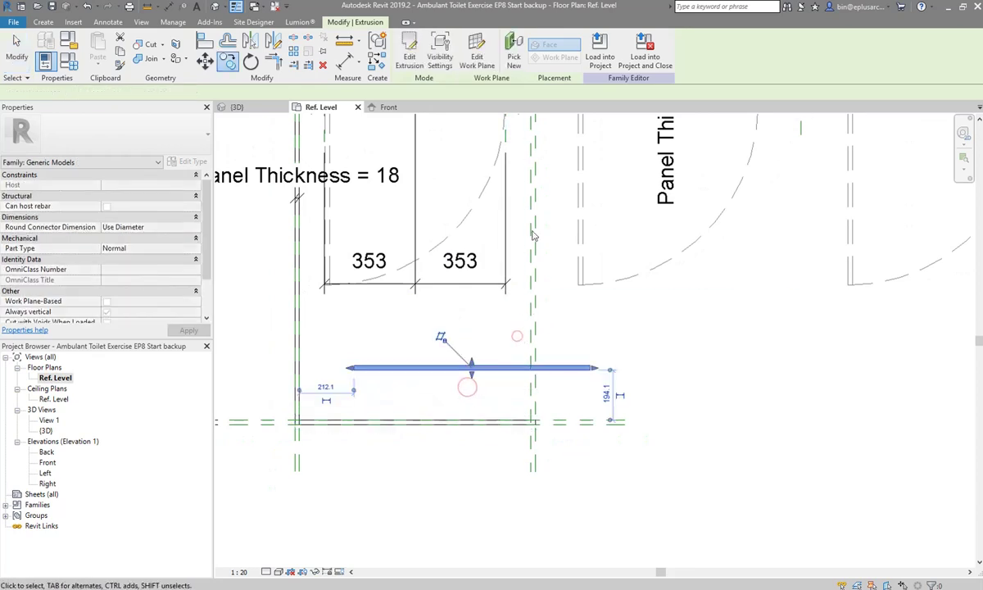
click(407, 56)
click(514, 365)
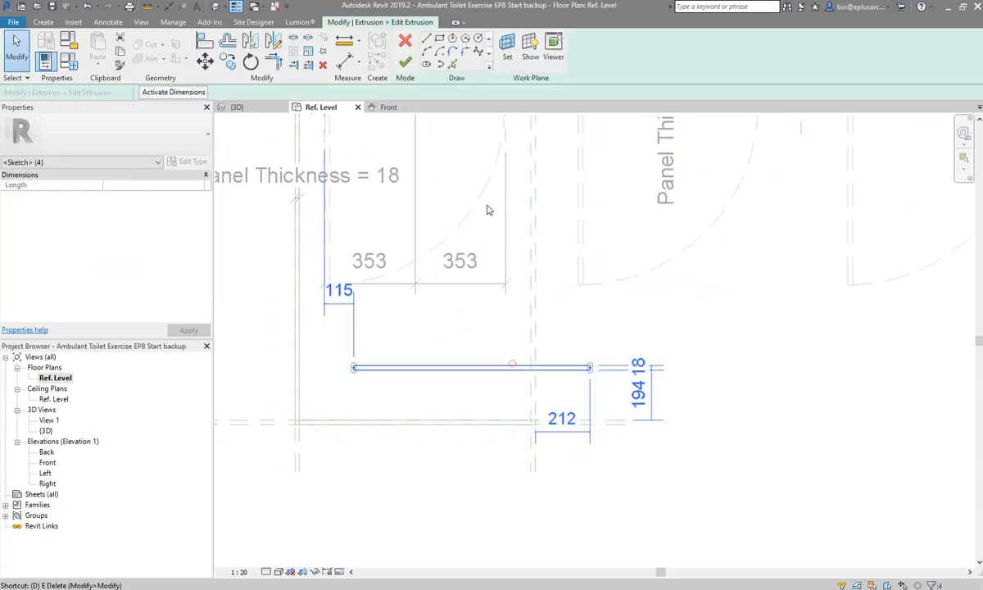
key(Delete)
Draw an 18 by 1224 rectangle between the line endpoints, finish the sketch, and open Front elevation
click(439, 39)
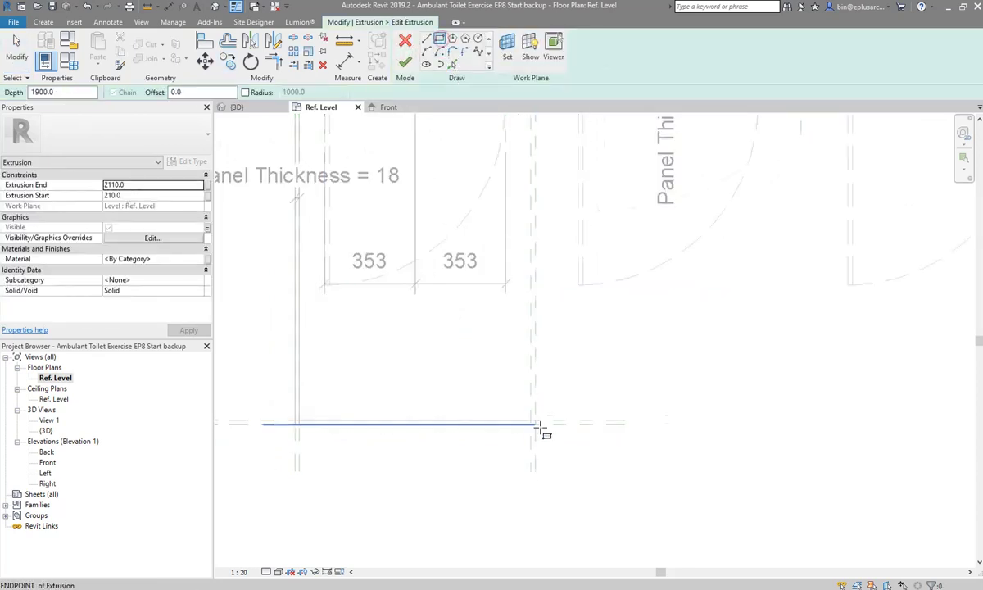
scroll(540, 425, up, 3)
click(533, 422)
scroll(516, 410, down, 3)
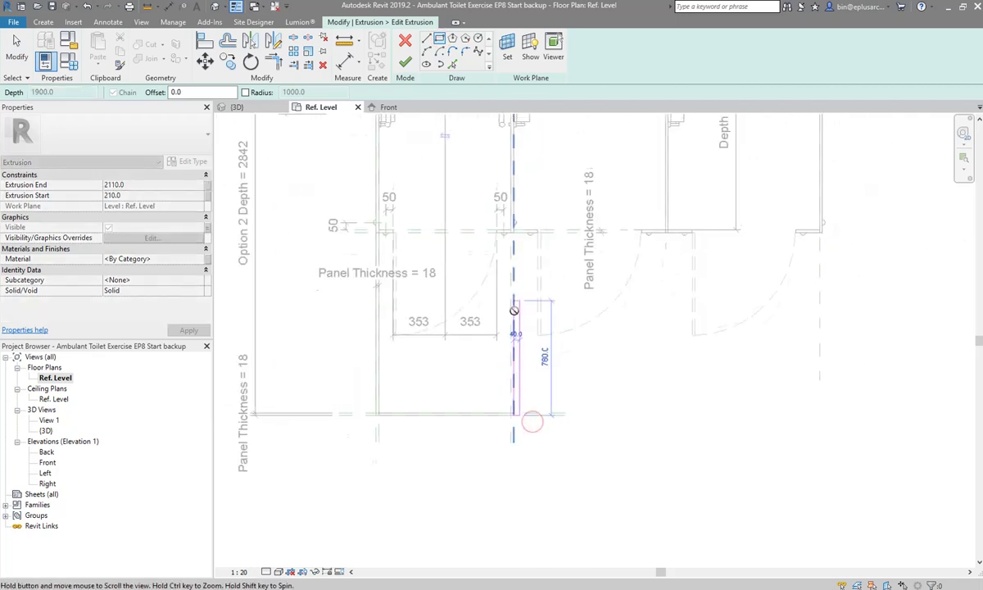
click(511, 432)
scroll(523, 487, up, 5)
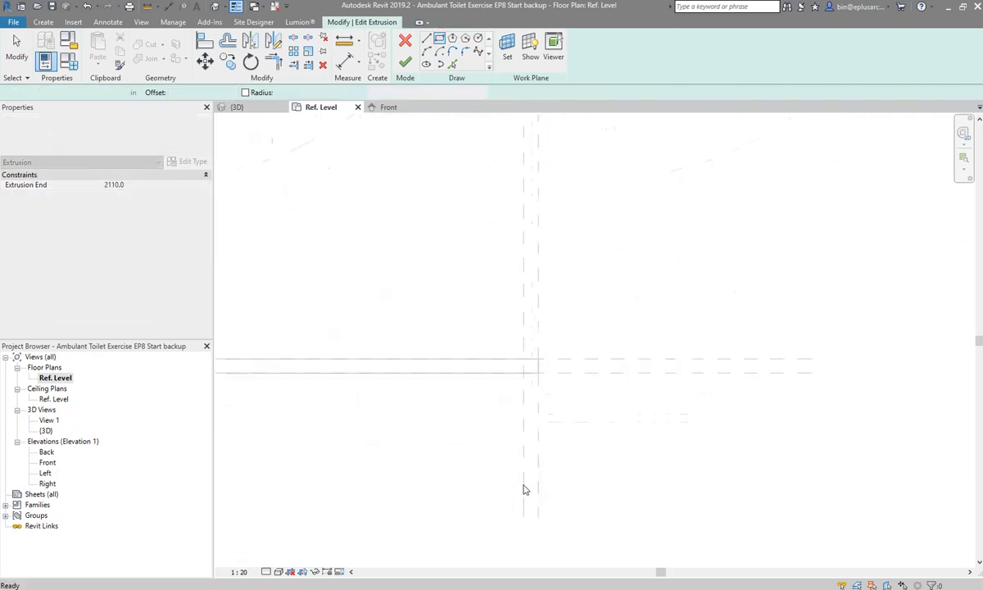
click(553, 305)
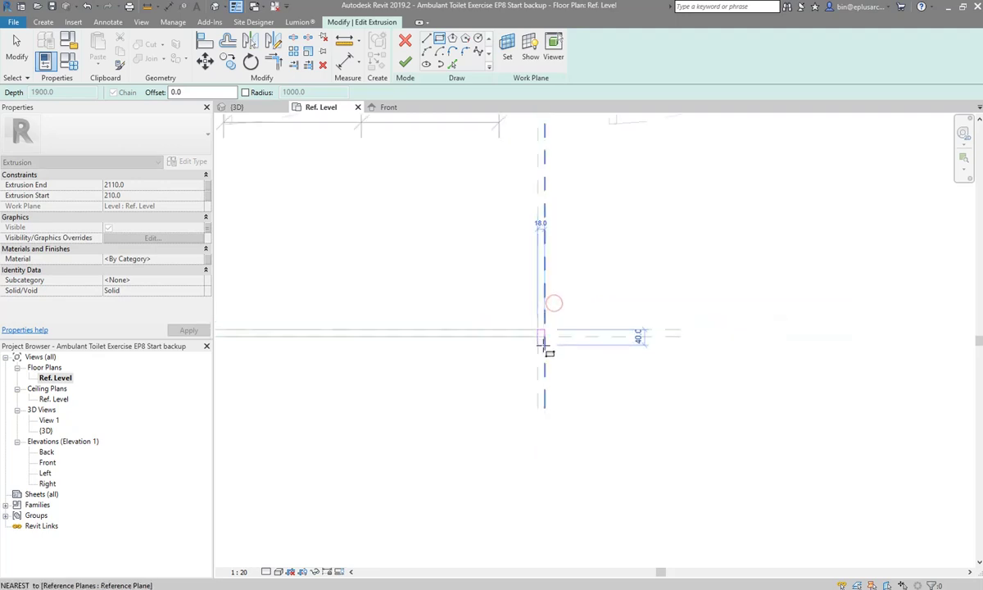
scroll(532, 328, down, 5)
scroll(503, 294, up, 1)
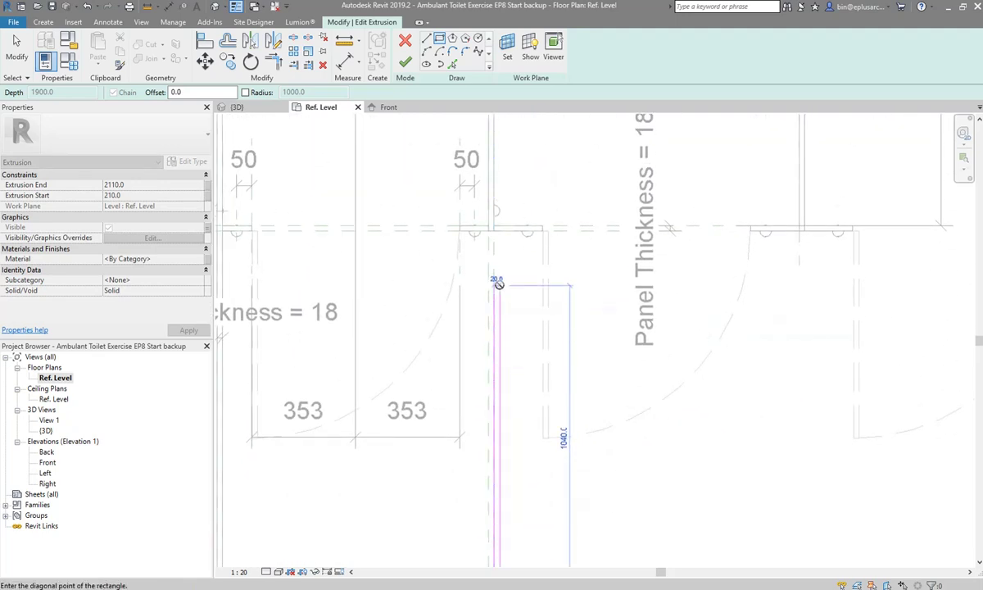
scroll(495, 218, up, 1)
click(489, 232)
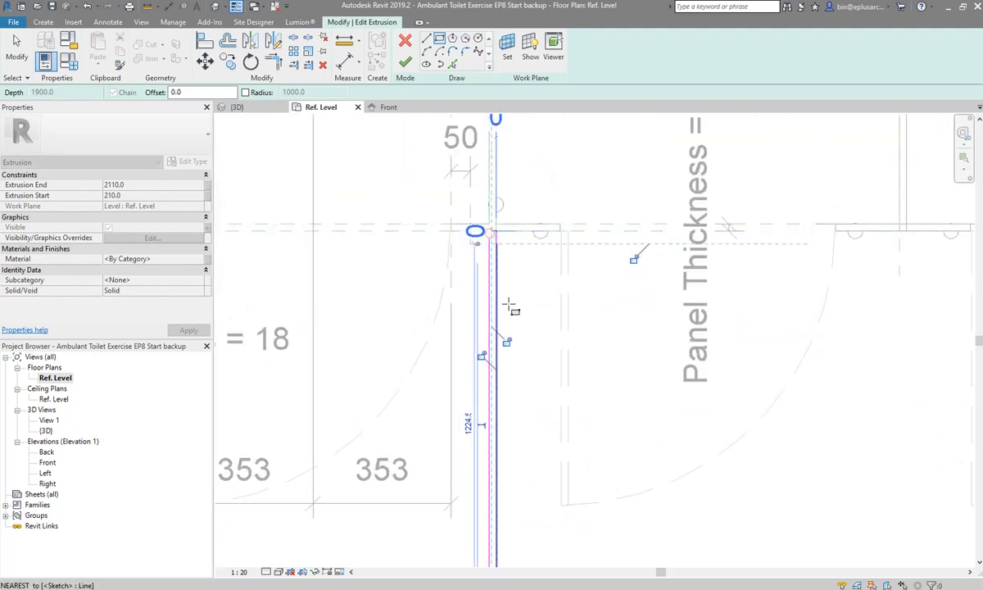
scroll(495, 262, down, 2)
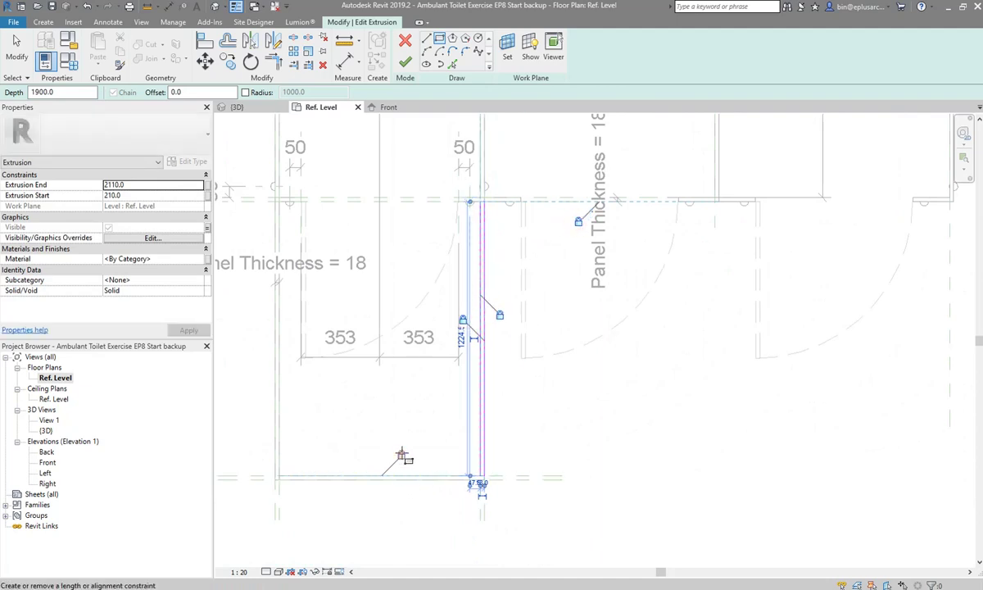
click(405, 62)
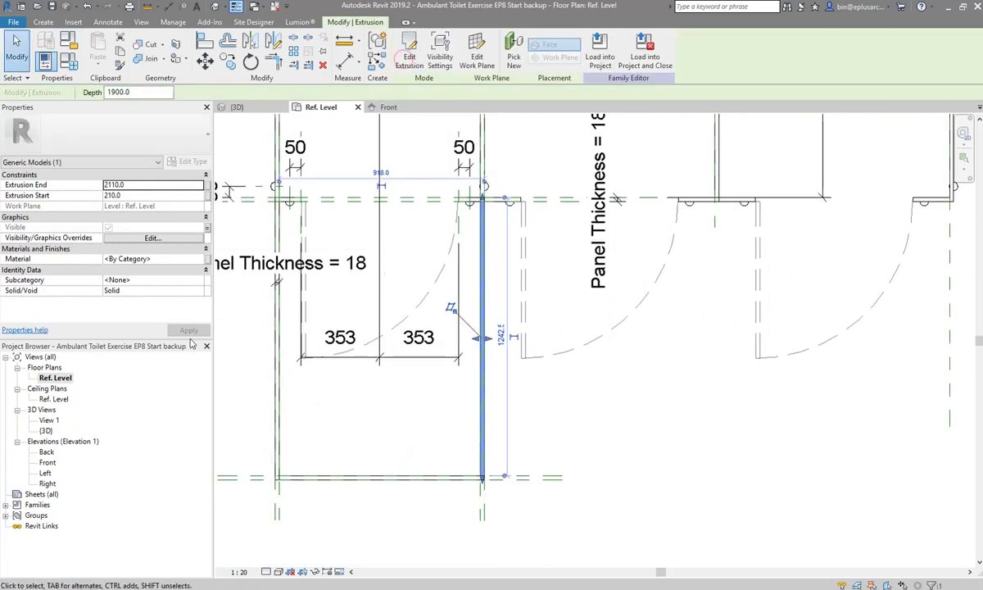
double_click(49, 462)
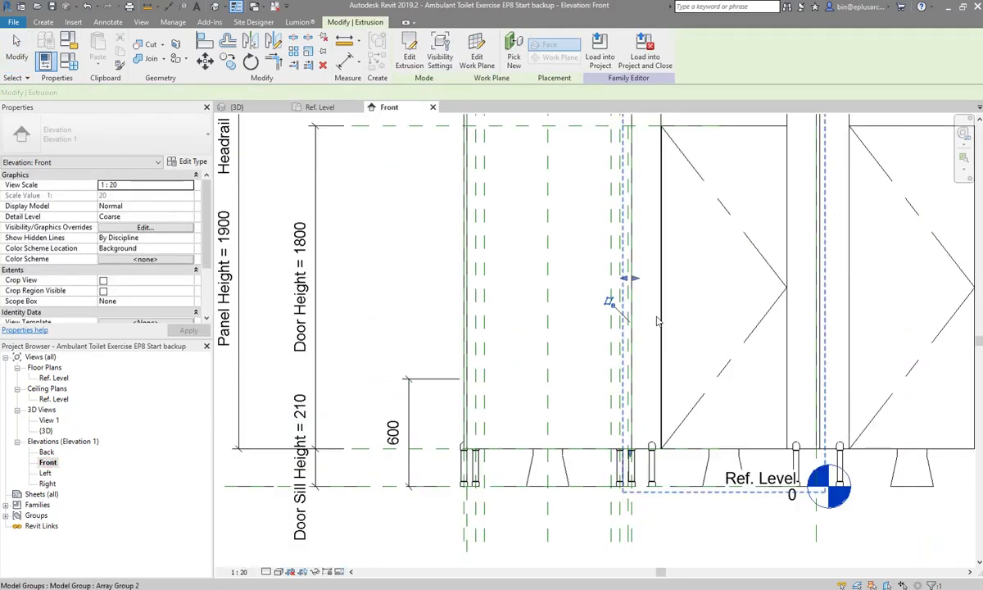
Snap the side panel's top and base to the elevation reference planes (210 to 2110), then return to Ref. Level
scroll(532, 257, up, 3)
click(559, 213)
mouse_move(553, 215)
mouse_down()
mouse_move(557, 228)
mouse_move(559, 218)
mouse_up()
scroll(554, 332, down, 3)
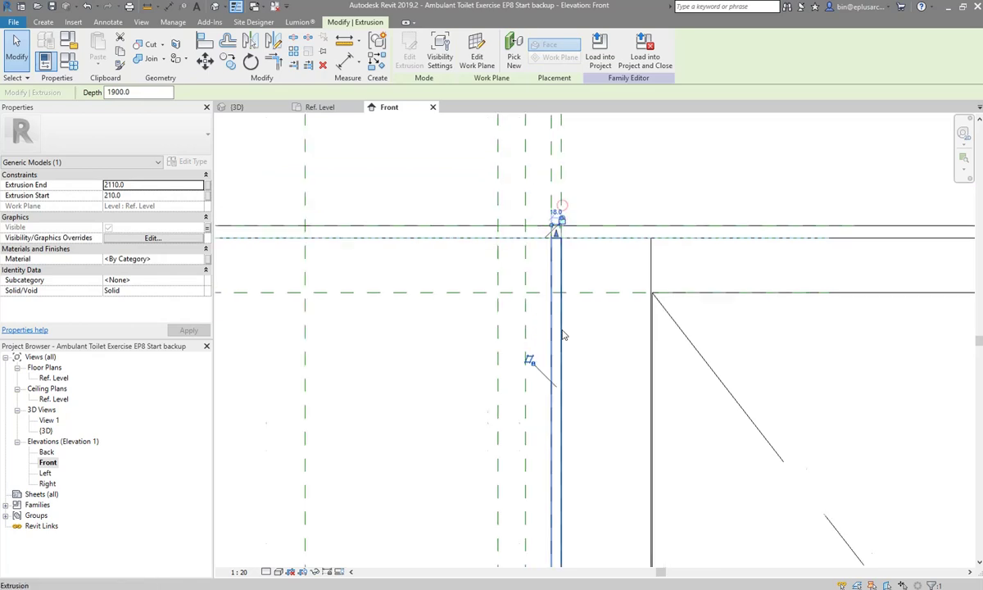
scroll(524, 385, down, 2)
scroll(495, 432, up, 3)
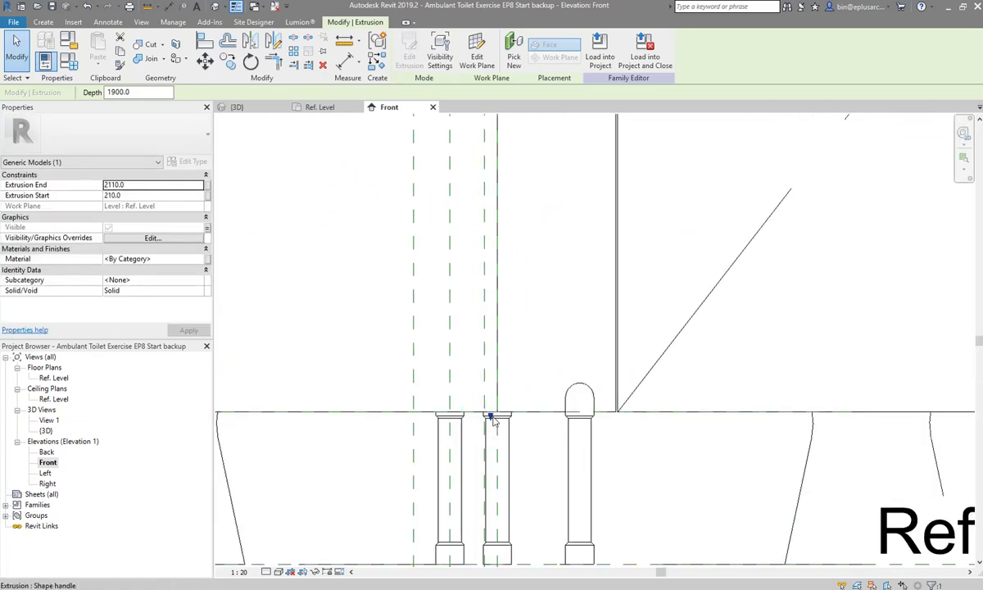
drag(494, 422, 491, 414)
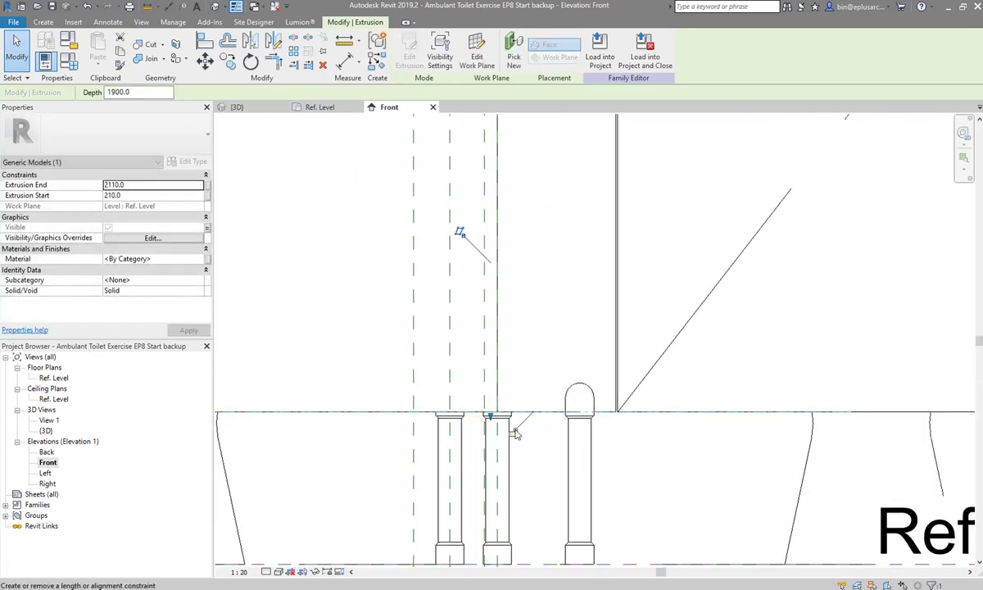
scroll(512, 427, down, 2)
double_click(54, 377)
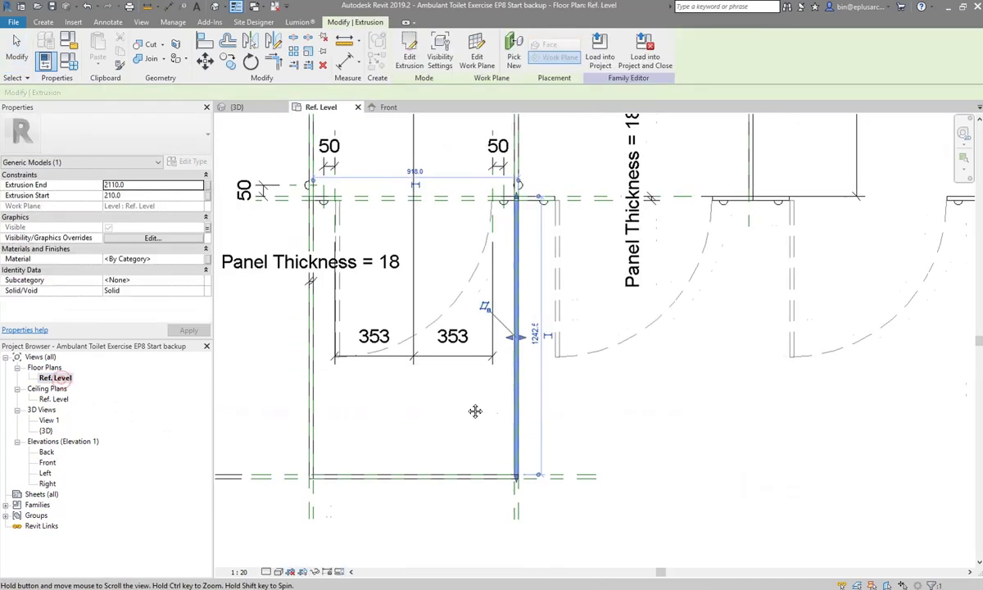
middle_drag(474, 410, 488, 382)
scroll(495, 368, down, 2)
scroll(495, 368, down, 1)
Copy the partition legs from the panel top down to the cubicle's front edge
key(Escape)
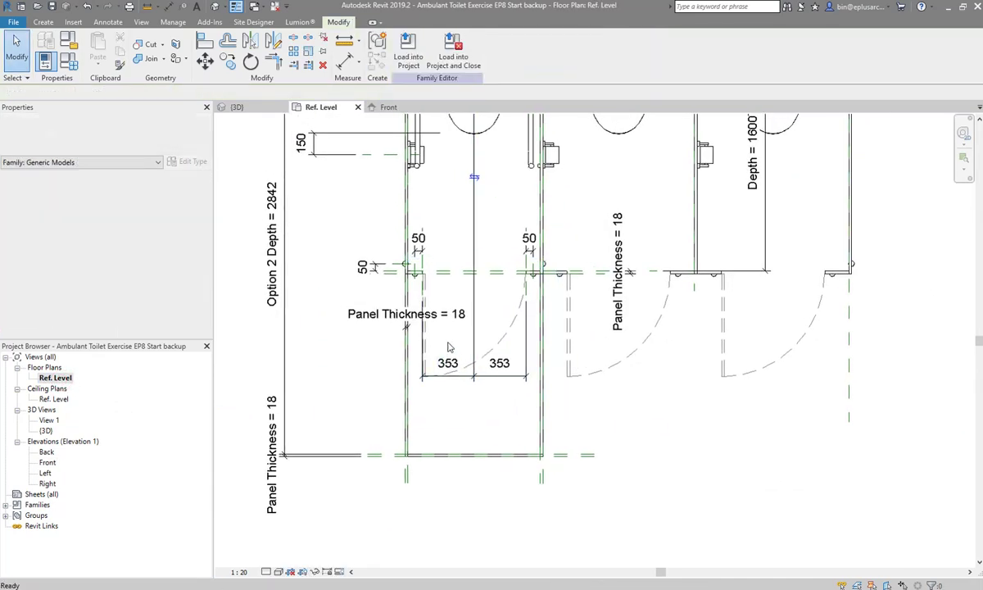
scroll(463, 369, up, 2)
scroll(464, 369, up, 1)
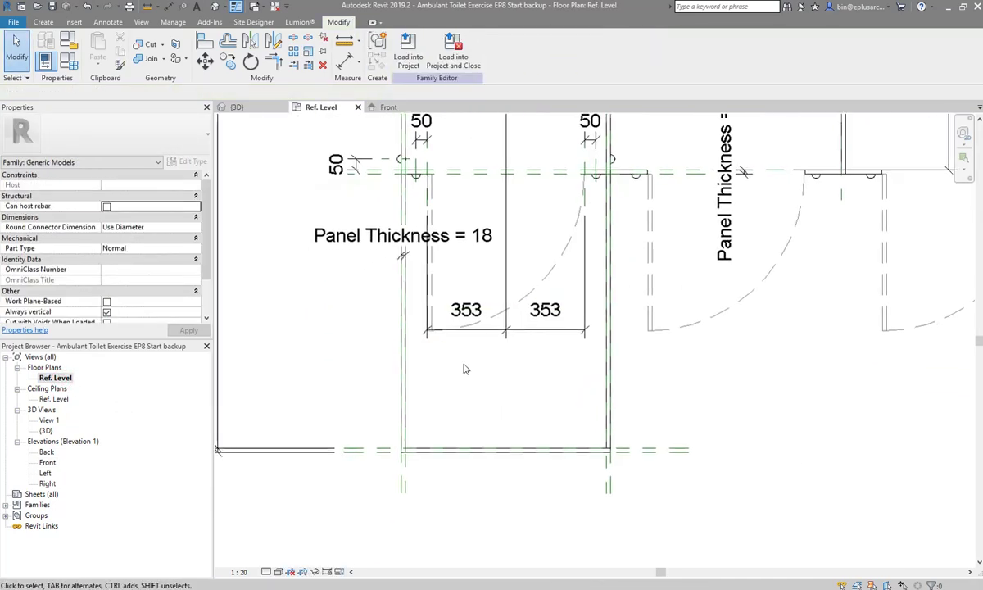
click(420, 182)
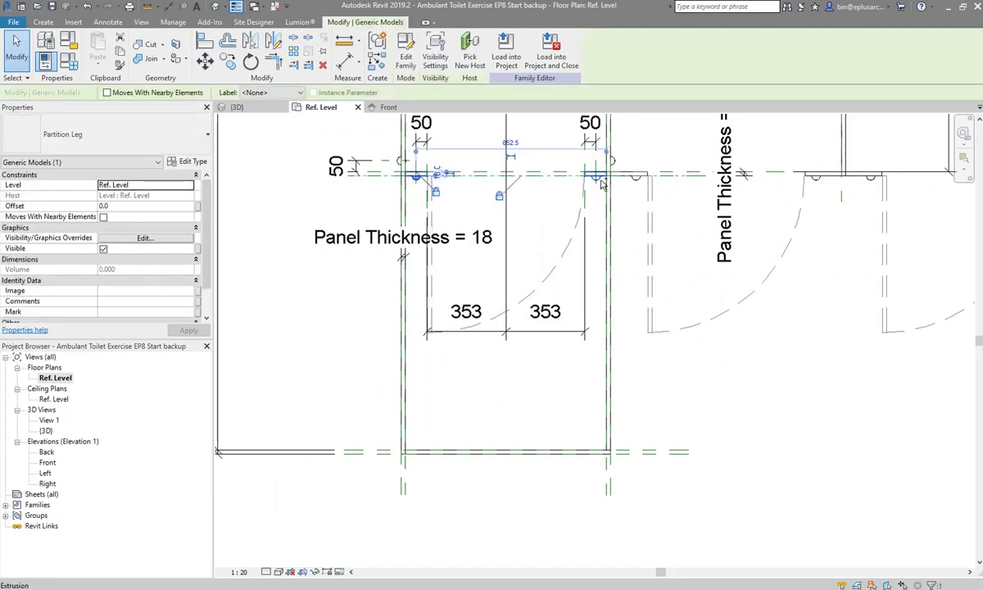
key(r)
key(o)
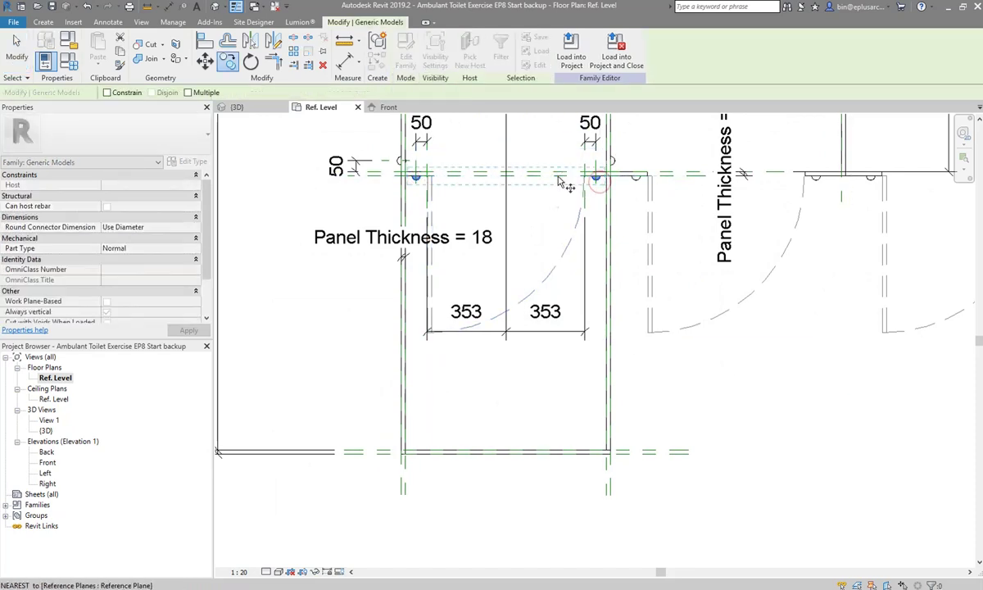
click(590, 176)
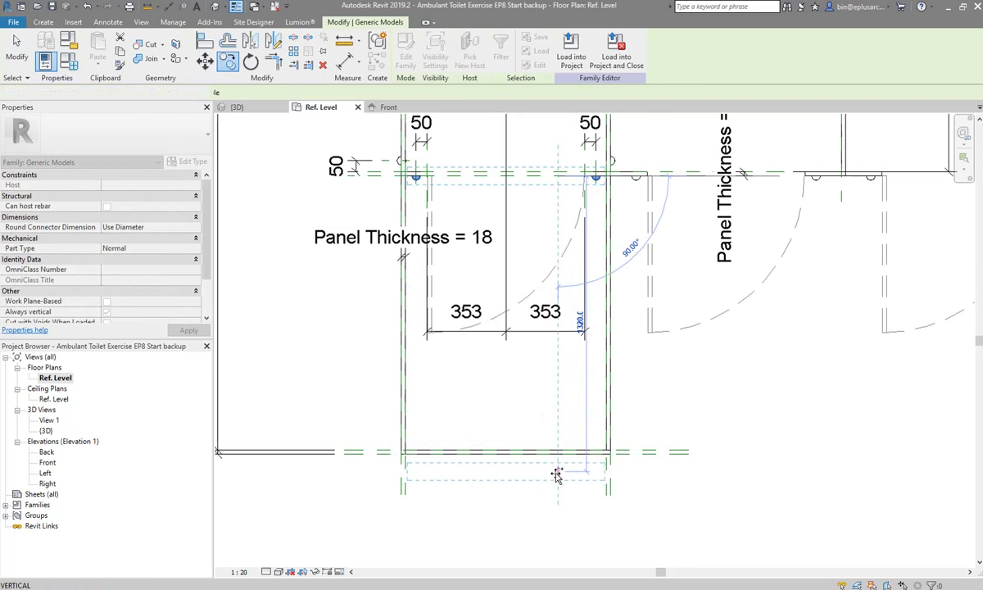
click(556, 476)
Align the copied front legs to the front reference plane and lock them
key(a)
key(l)
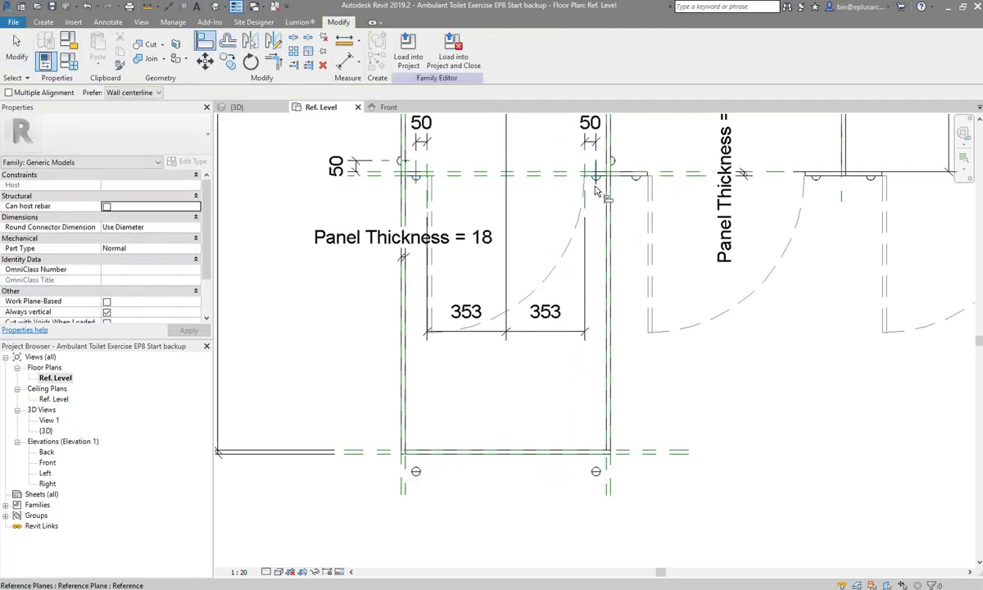
click(616, 339)
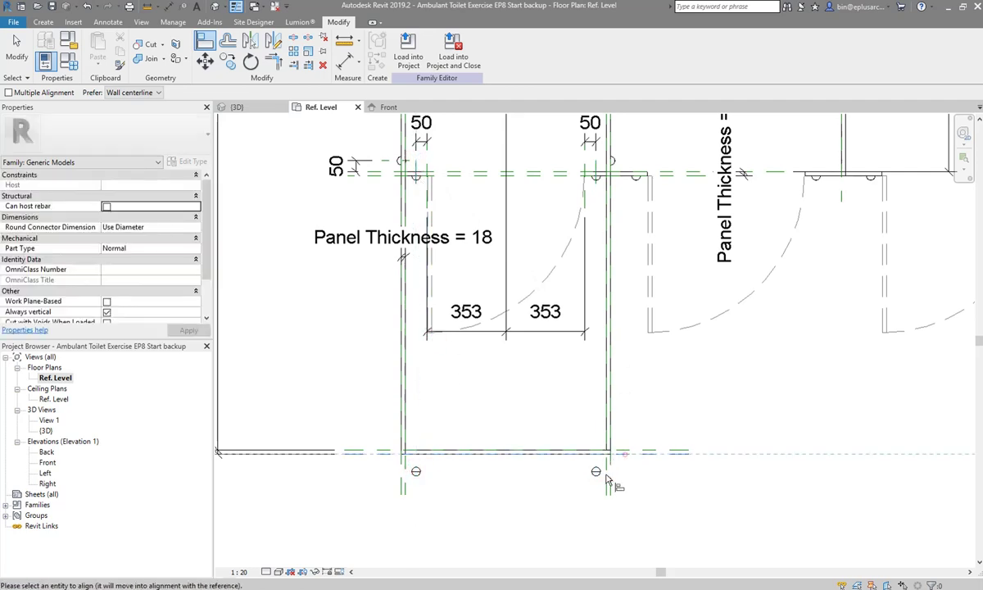
scroll(607, 481, up, 3)
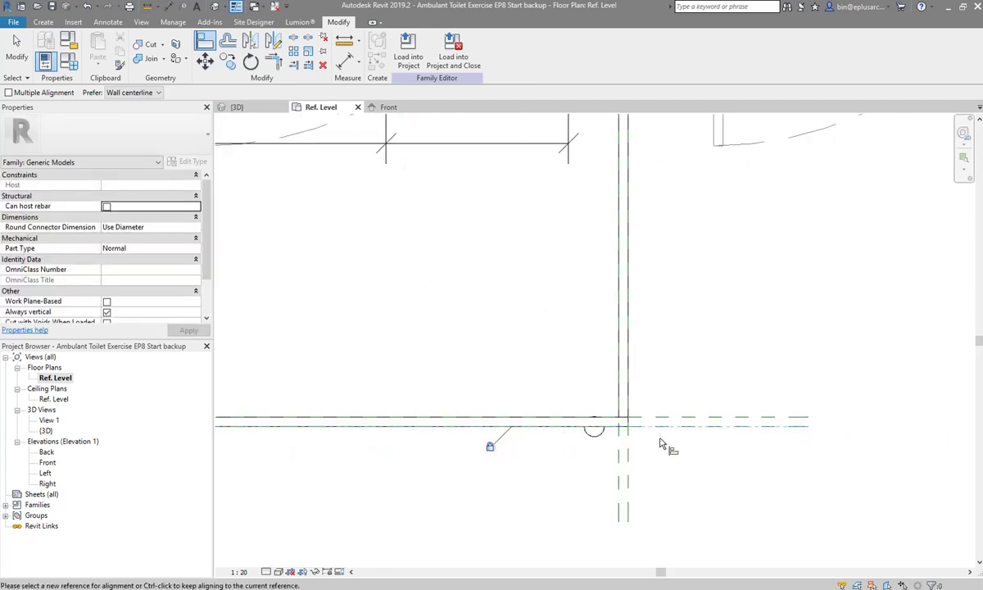
middle_drag(362, 455, 636, 435)
drag(467, 448, 499, 408)
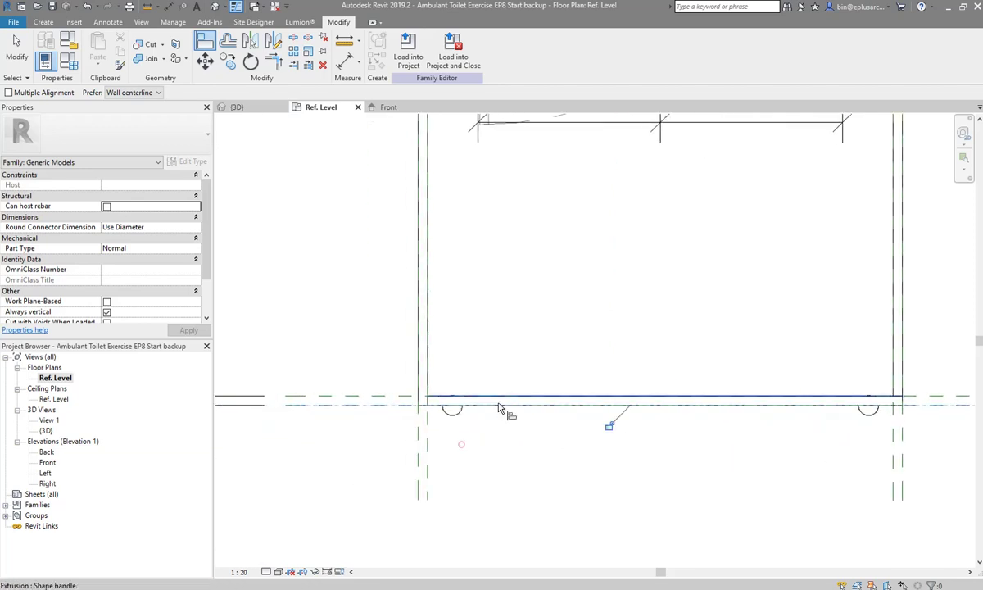
scroll(607, 432, down, 2)
scroll(555, 428, down, 1)
scroll(533, 430, down, 2)
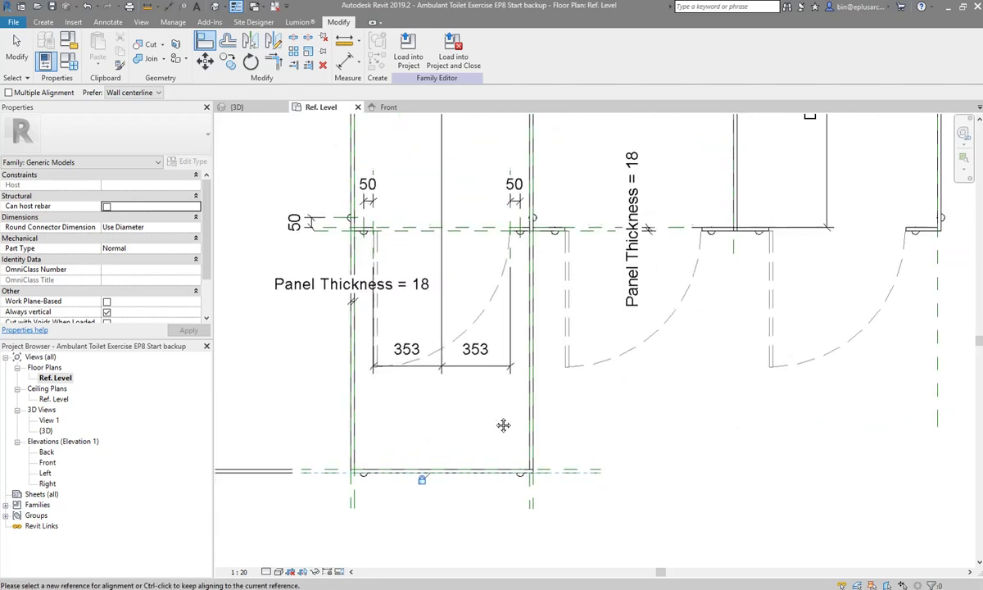
middle_drag(530, 366, 516, 374)
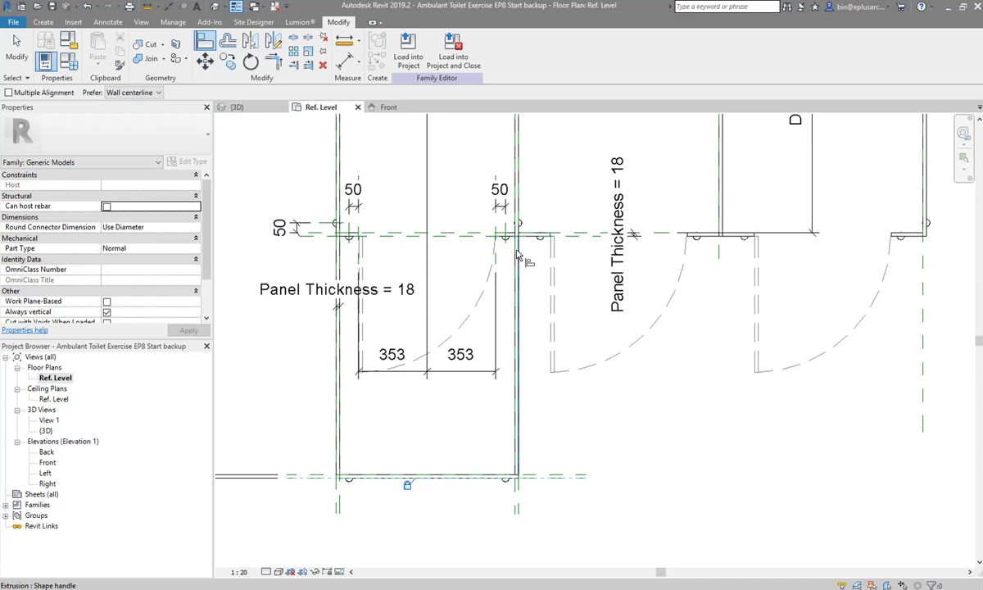
Rotate the partition leg by the door 90° to lie along the right side panel
key(Escape)
key(Escape)
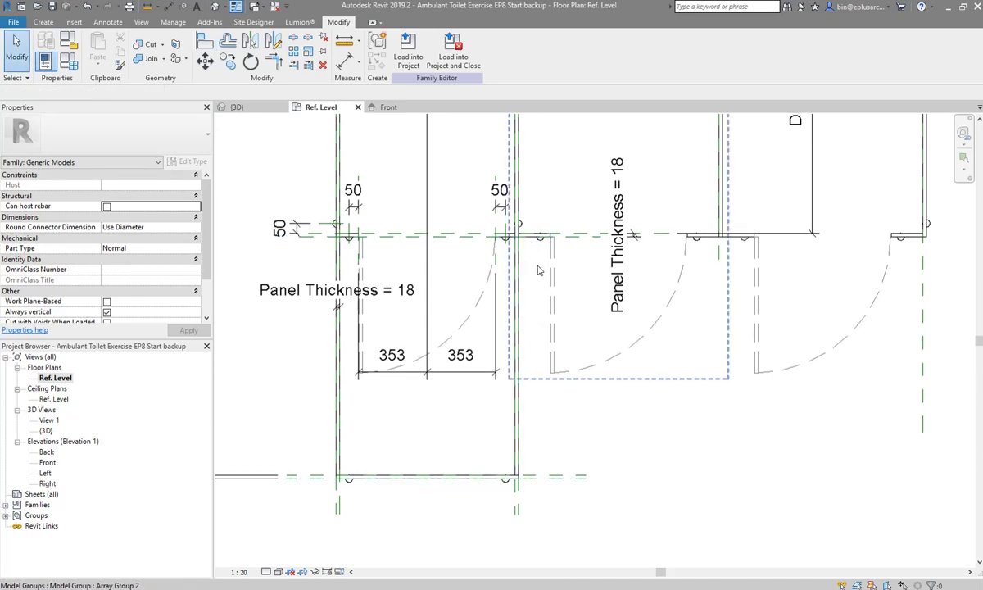
scroll(520, 264, up, 1)
scroll(514, 235, up, 1)
scroll(516, 246, up, 1)
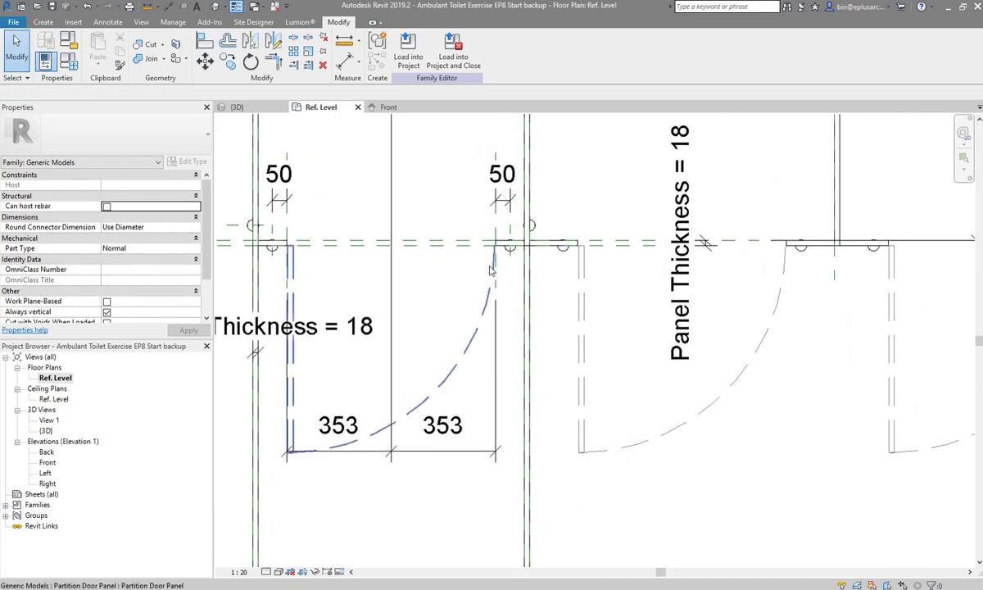
scroll(518, 263, up, 1)
click(507, 253)
key(m)
key(v)
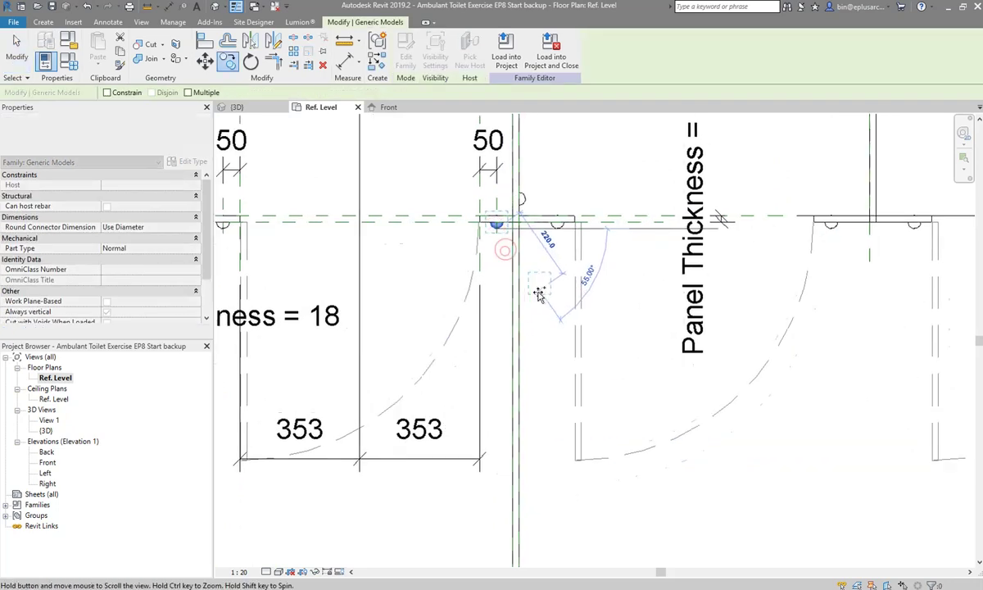
scroll(516, 262, down, 1)
scroll(531, 271, down, 1)
key(Escape)
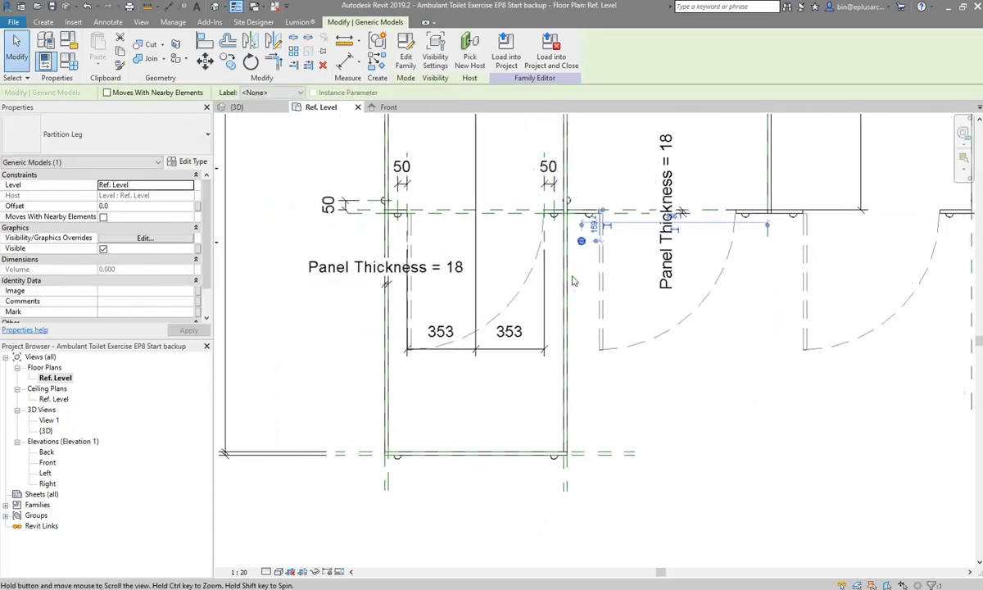
key(r)
key(o)
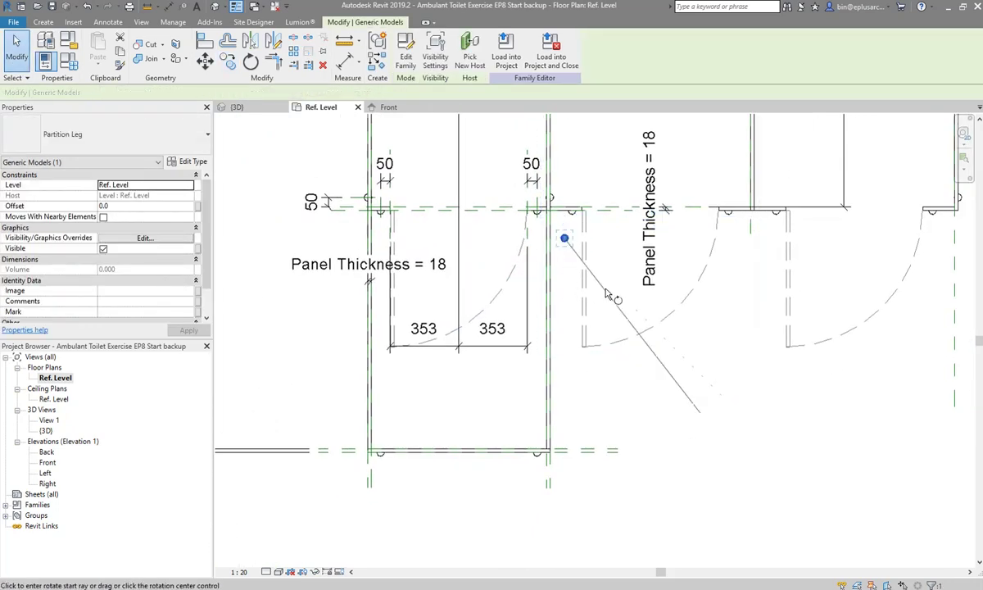
click(632, 277)
key(Return)
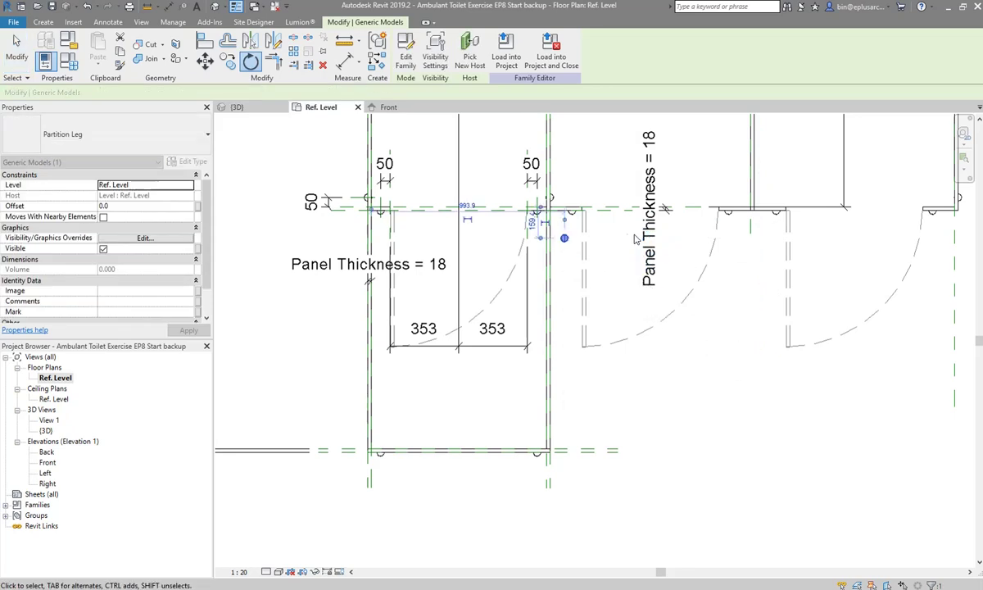
key(Escape)
Copy the rotated leg down to the front end of the side panel
scroll(578, 225, up, 1)
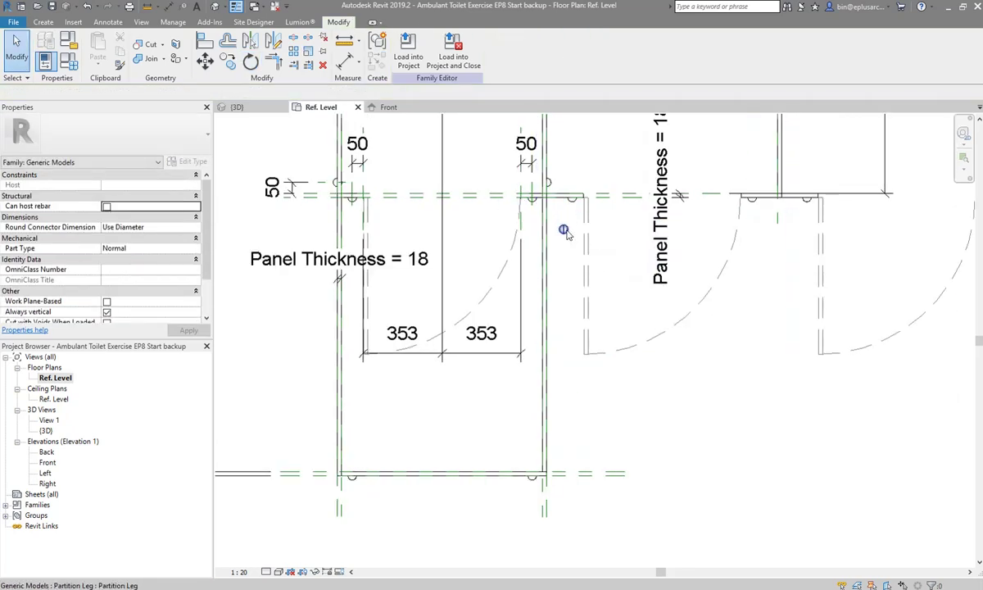
click(564, 230)
key(c)
key(o)
click(564, 229)
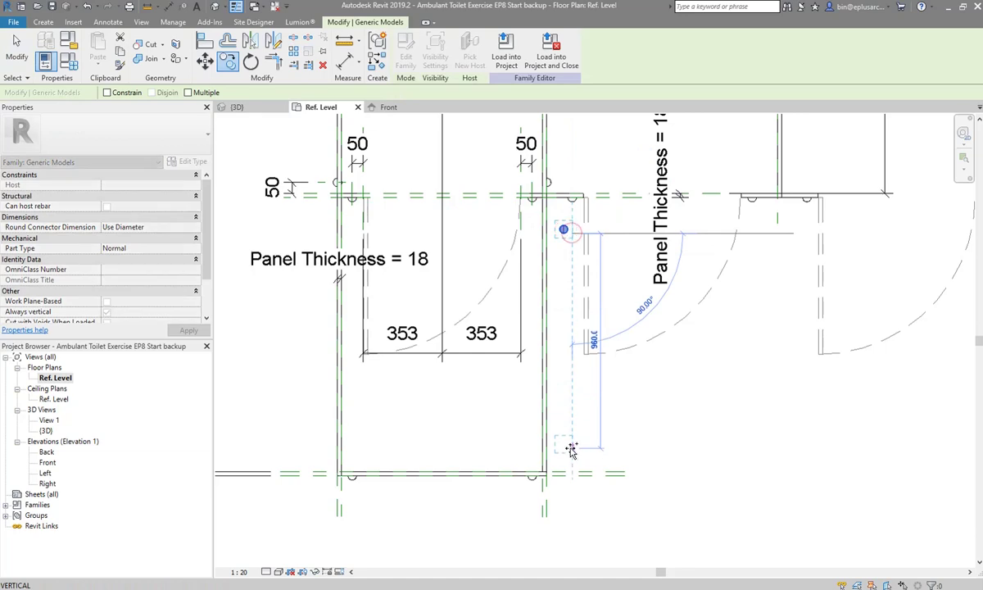
click(565, 444)
scroll(587, 442, down, 1)
middle_drag(586, 441, 607, 454)
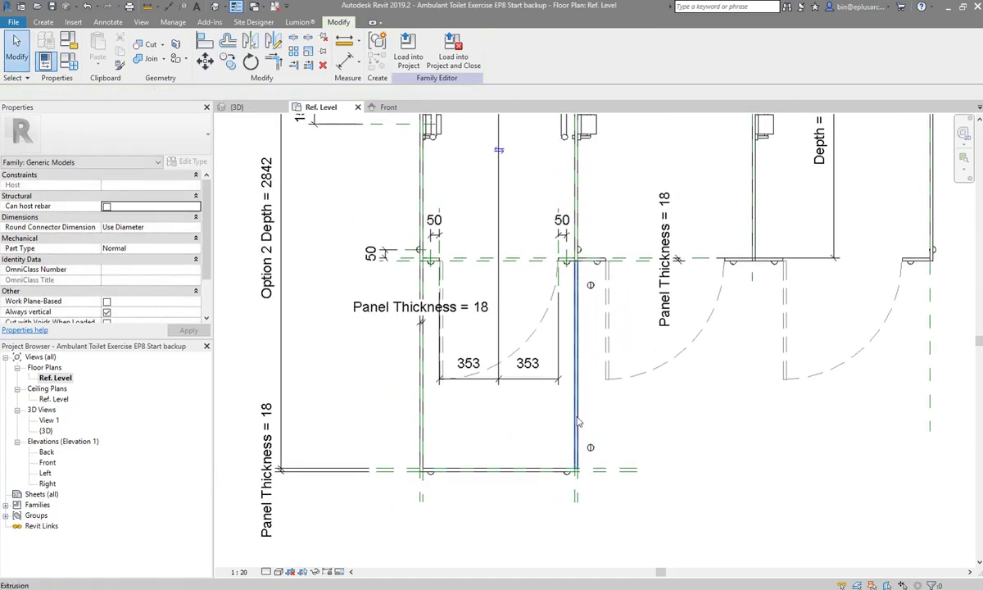
scroll(579, 423, up, 1)
scroll(579, 424, up, 1)
Draw a short reference plane by the lower leg and set it 100 from the front line
key(r)
key(p)
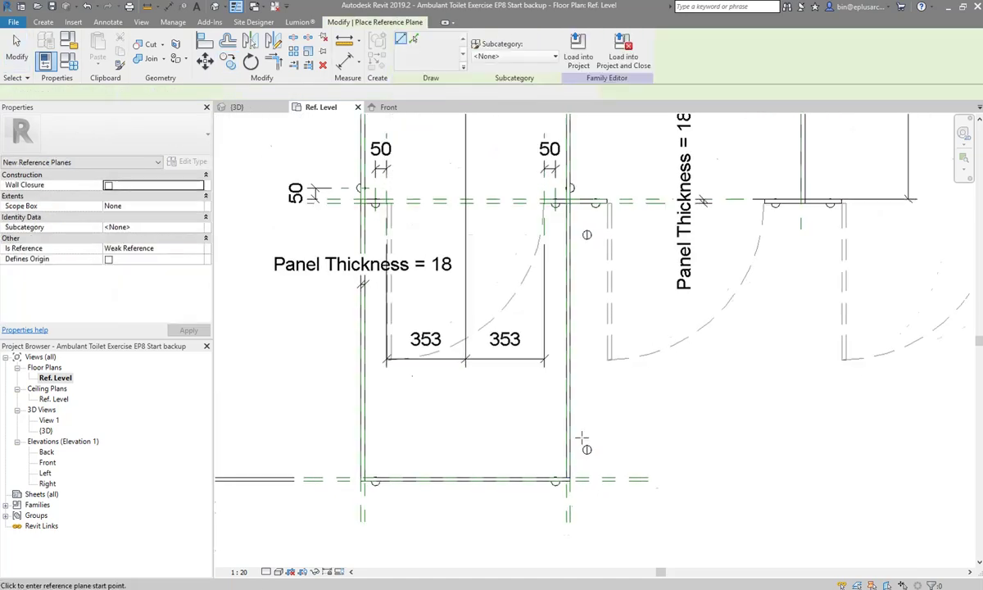
scroll(584, 444, up, 1)
click(610, 439)
click(543, 441)
key(d)
key(i)
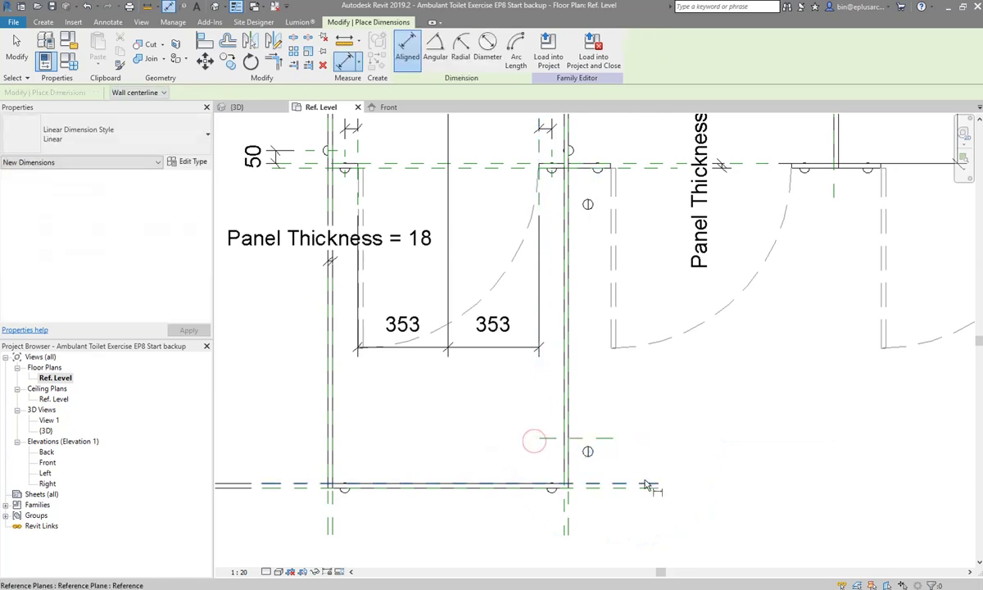
click(619, 440)
click(655, 458)
key(Escape)
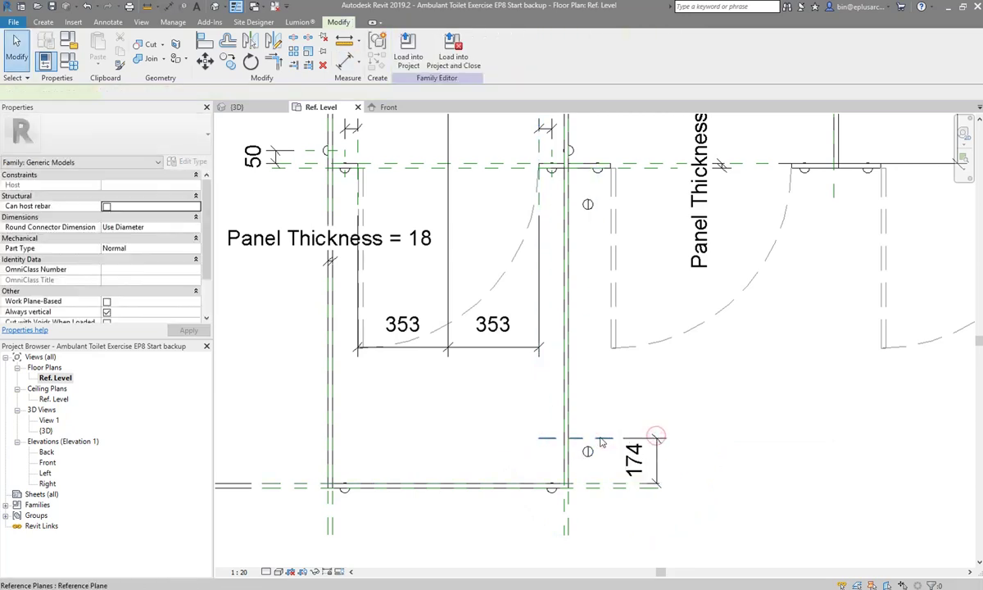
click(644, 463)
text(100)
click(726, 421)
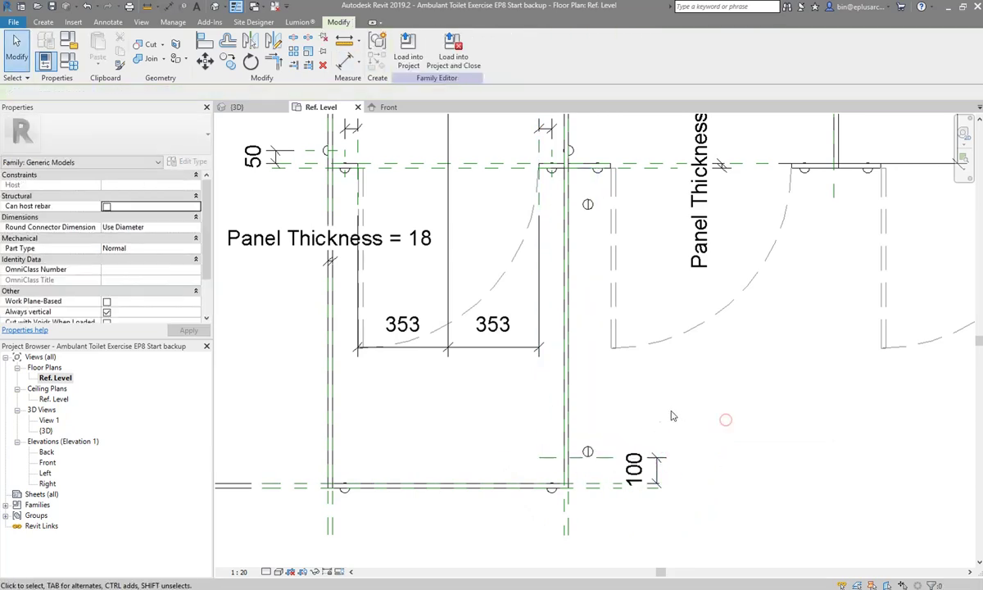
Copy the new reference plane 705 upward
click(574, 465)
key(r)
key(o)
text(705)
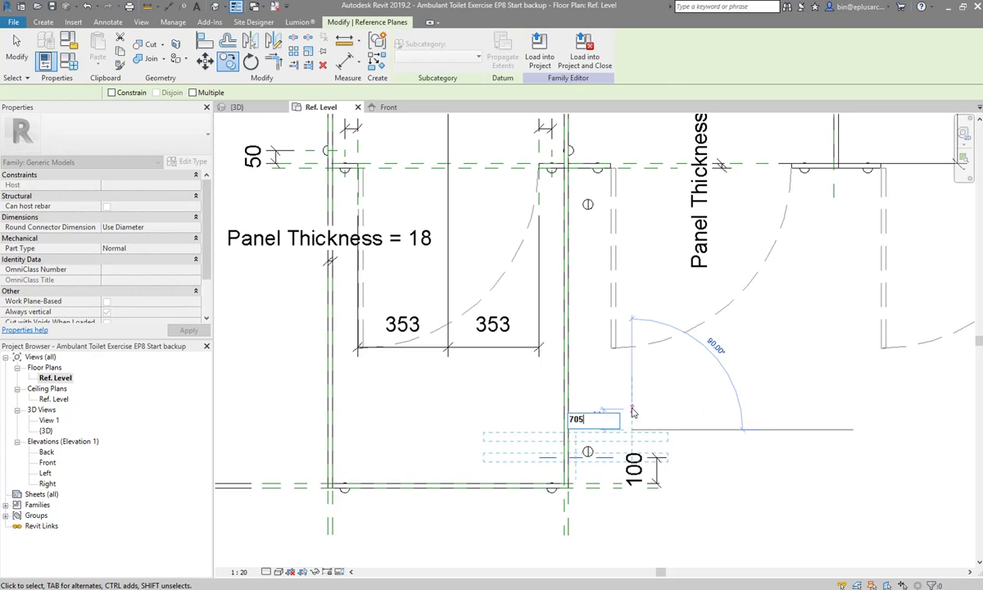
key(Return)
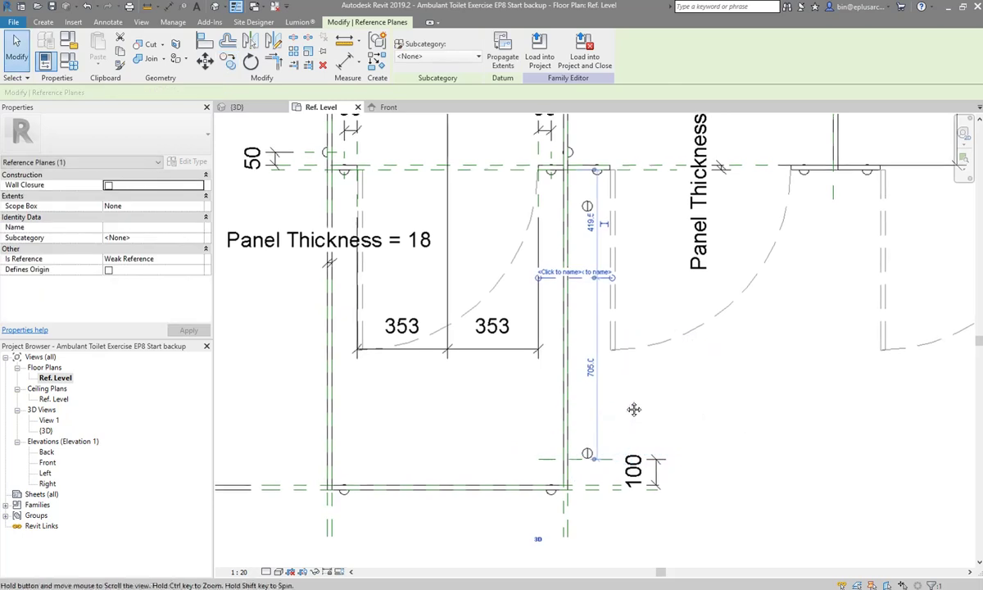
key(Escape)
click(589, 287)
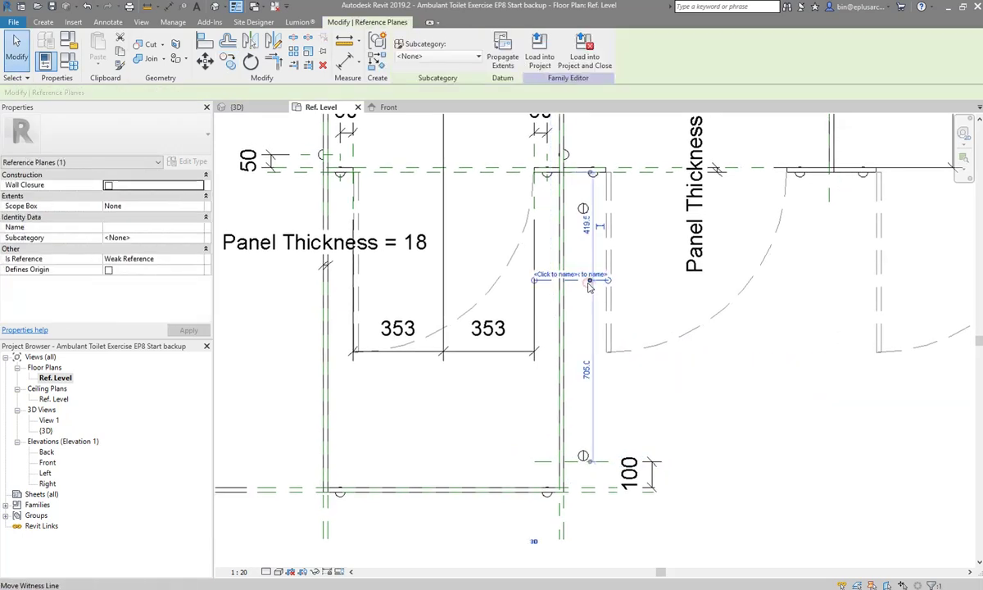
Add an aligned 705 dimension between the two reference planes
key(Escape)
key(d)
key(i)
click(604, 445)
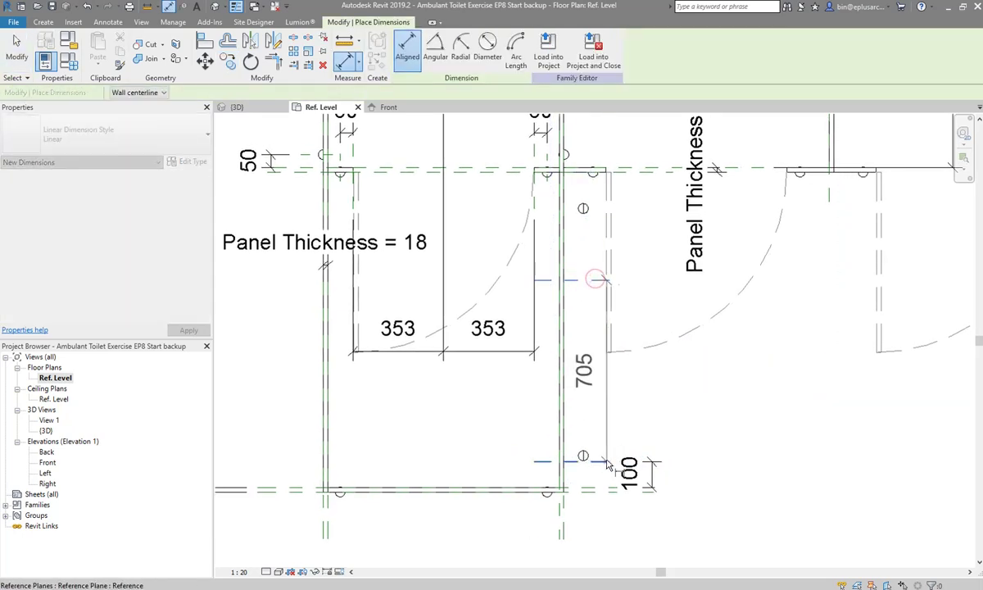
click(653, 385)
key(Escape)
click(654, 397)
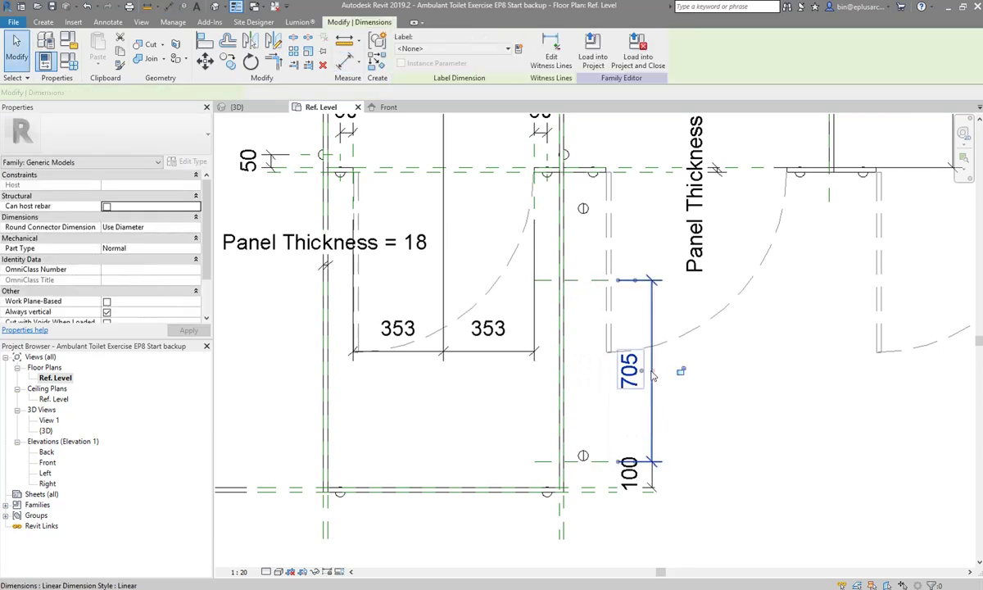
click(519, 49)
text(Amb. Door Opening Width)
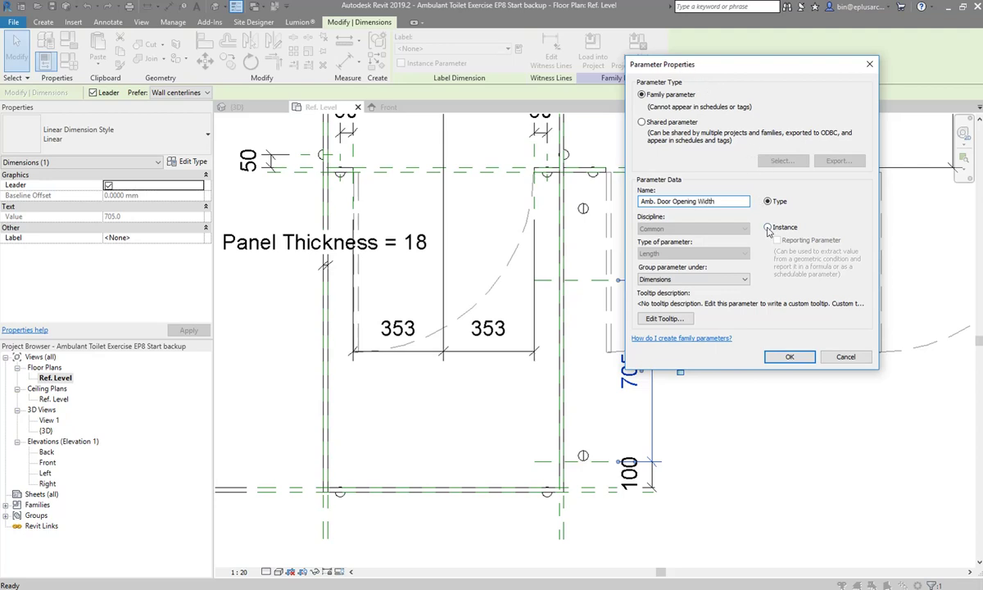
Create instance parameter Amb. Door Opening Width with formula Ambulant Door Width+5
click(786, 357)
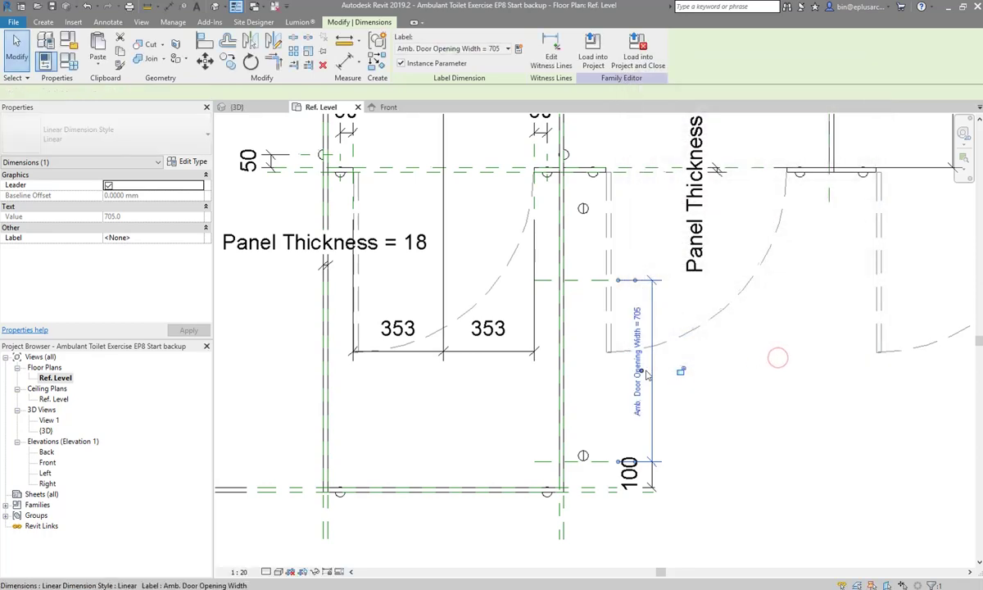
click(67, 59)
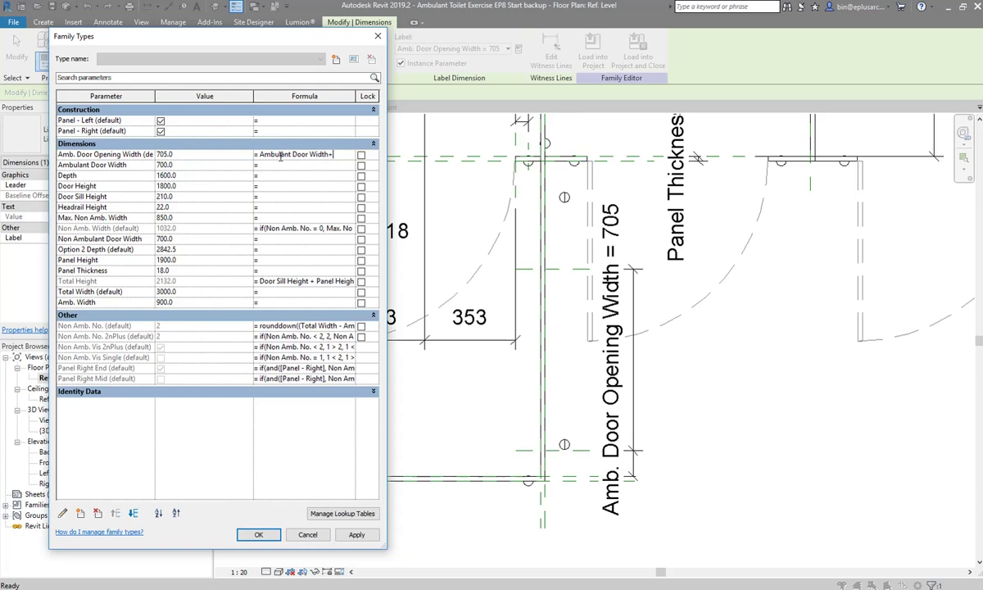
click(259, 535)
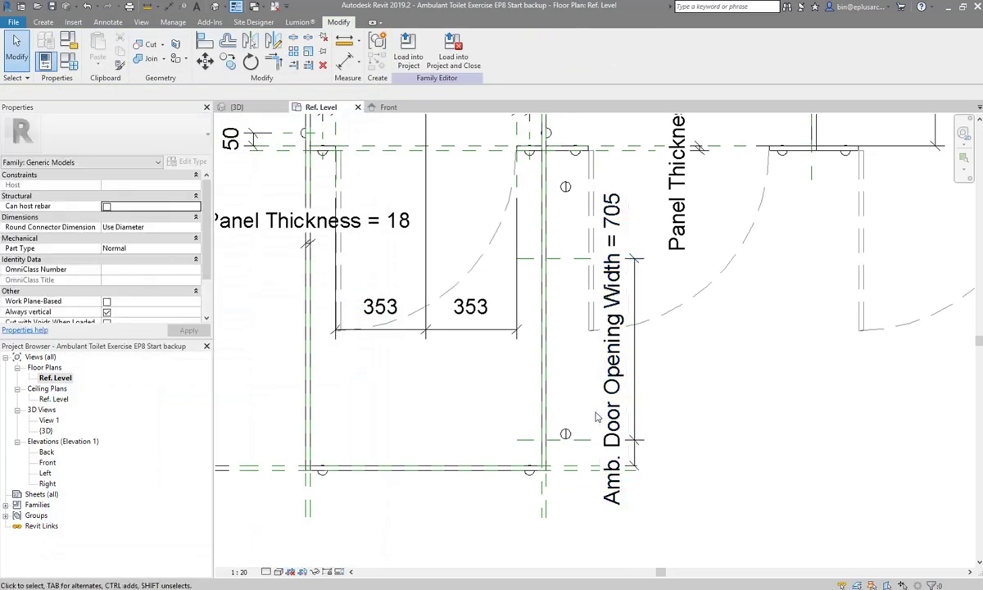
Edit the partition extrusion's sketch, picking a new edge along the lower reference line
click(569, 397)
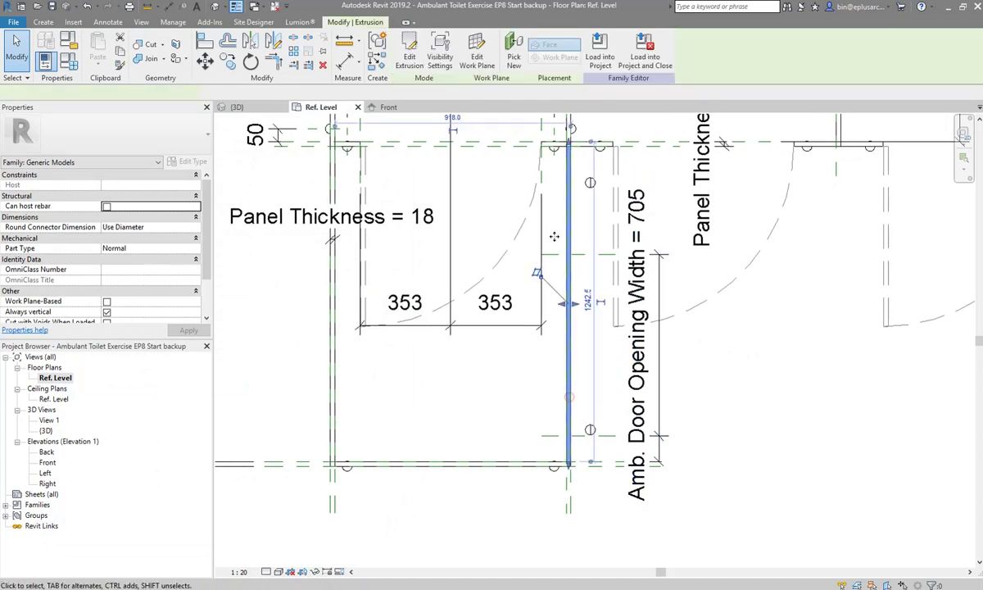
click(410, 57)
click(452, 65)
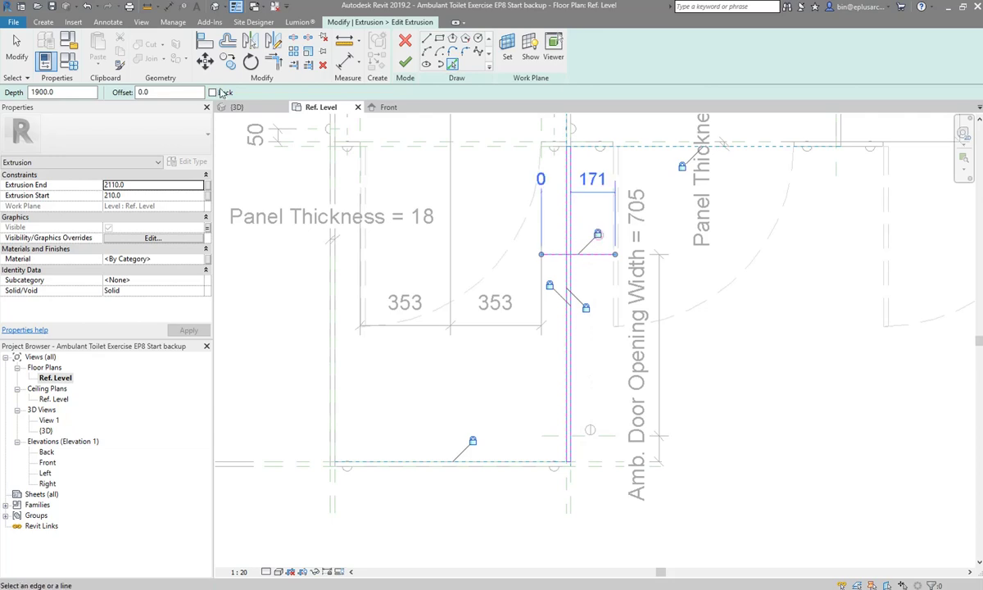
click(608, 440)
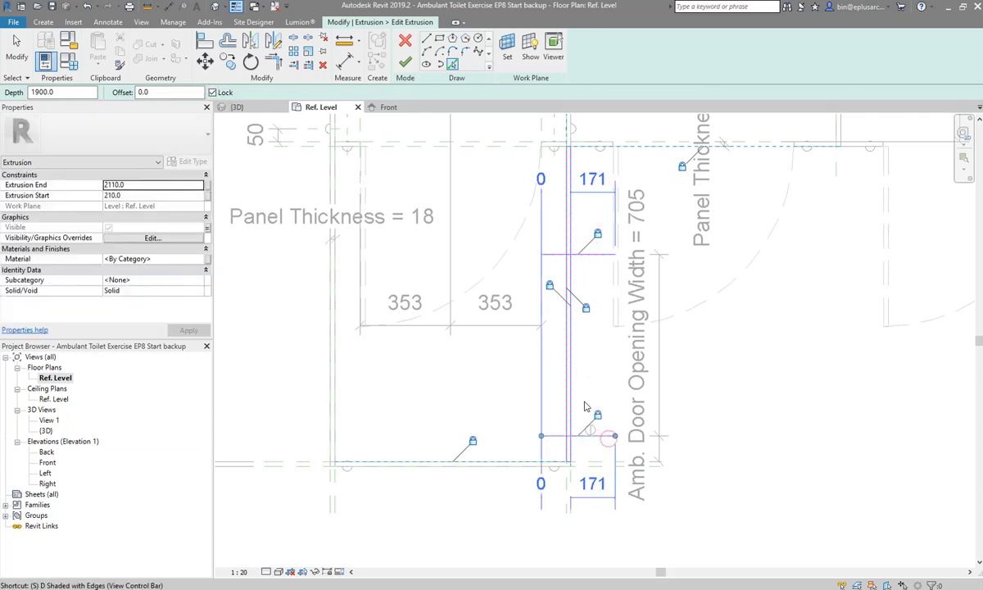
Split and trim the sketch lines to a corner at the door-opening edge
key(s)
key(l)
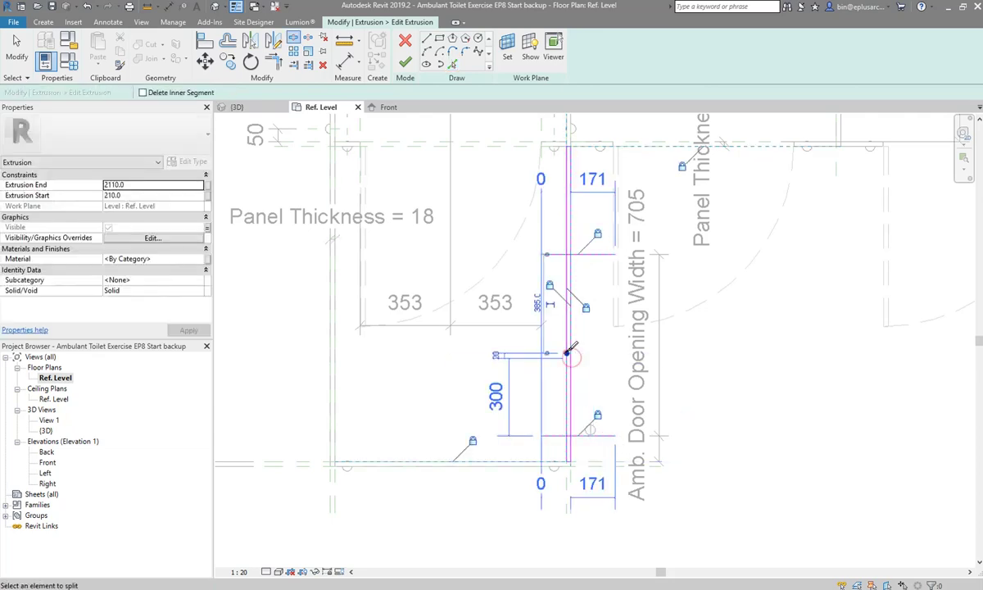
scroll(565, 443, up, 2)
scroll(561, 449, up, 1)
key(Escape)
key(t)
key(r)
click(551, 445)
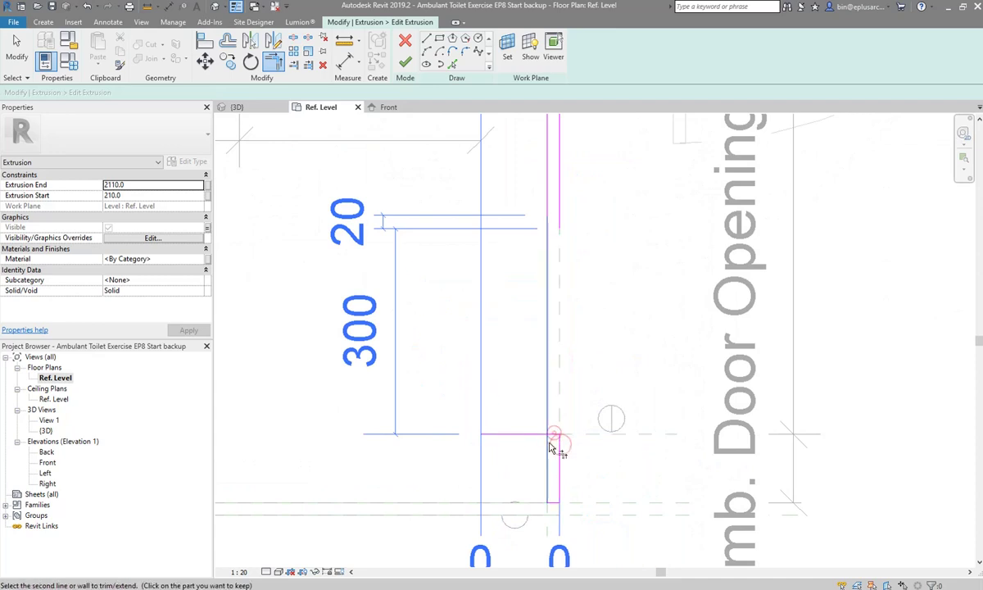
scroll(559, 414, down, 2)
scroll(549, 361, up, 2)
scroll(540, 355, up, 1)
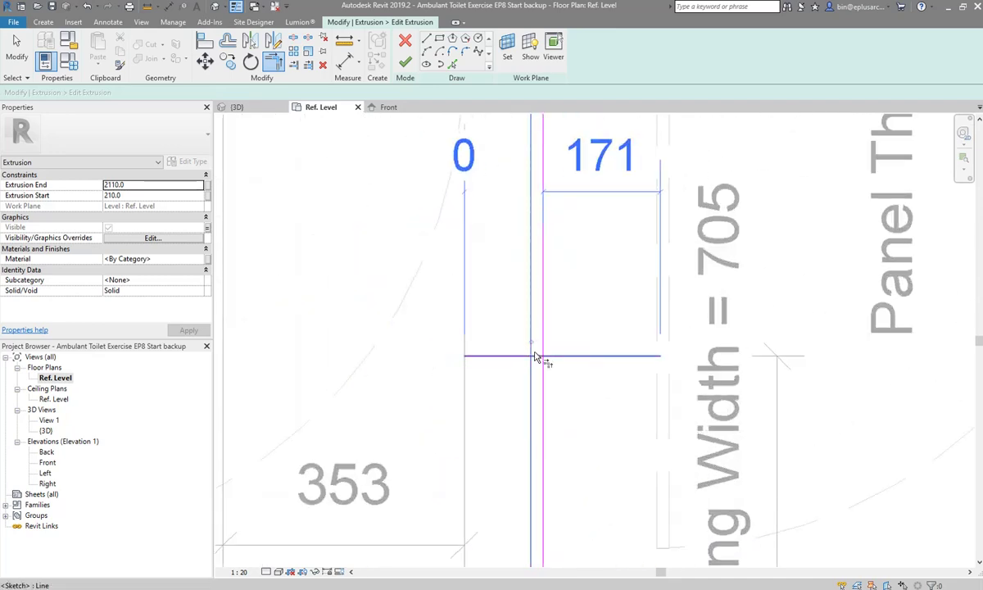
scroll(541, 352, down, 2)
Align the sketch edges to the reference planes and finish the extrusion edit
key(a)
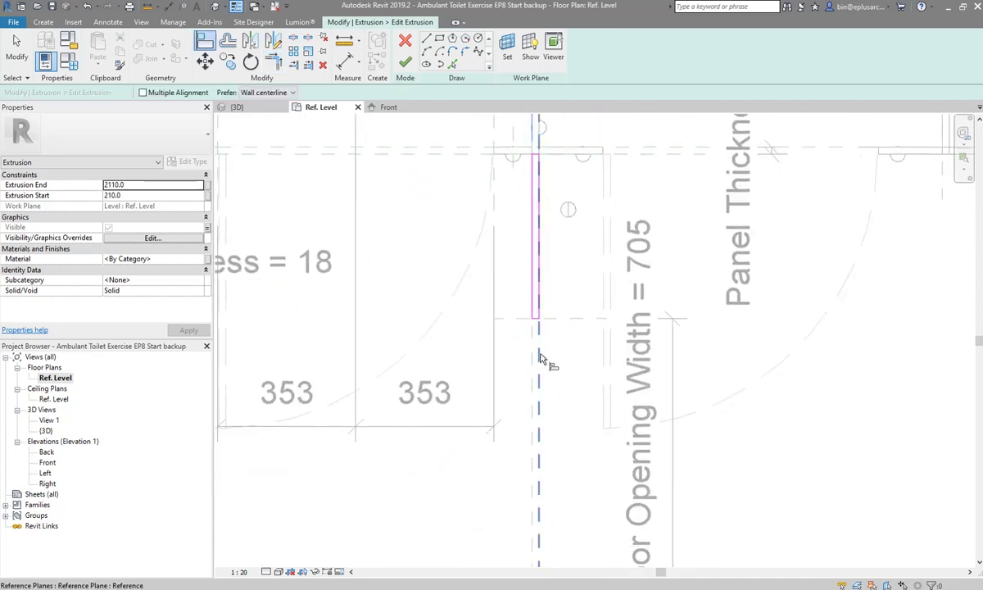
scroll(540, 358, down, 2)
click(541, 299)
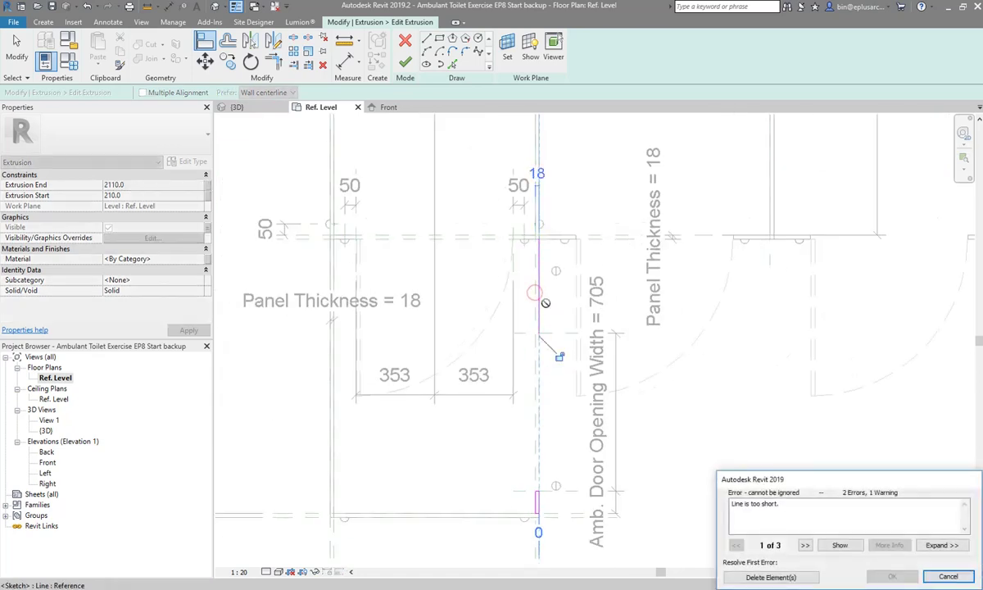
key(Escape)
key(Escape)
scroll(545, 369, up, 1)
key(l)
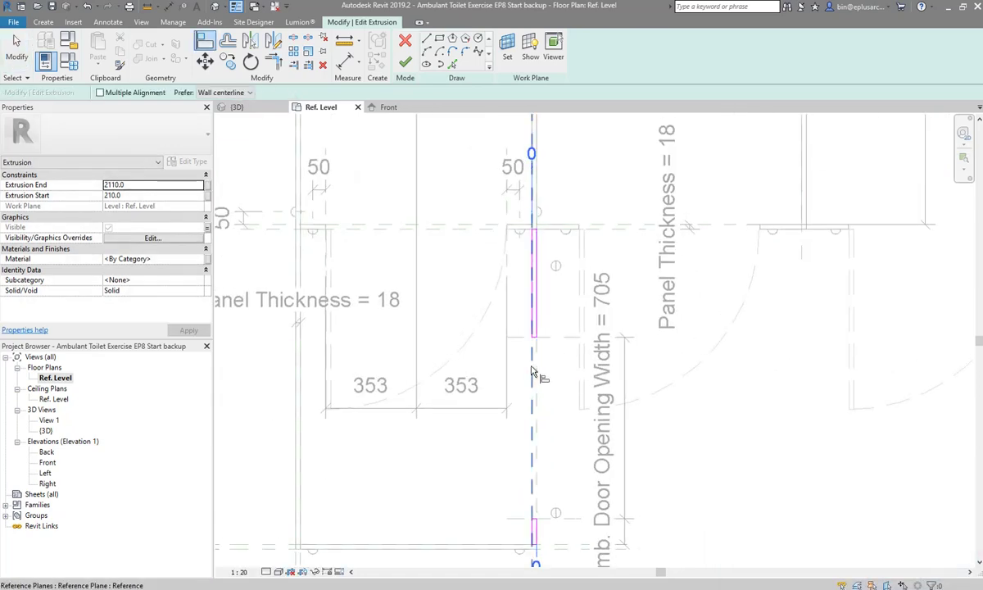
middle_drag(565, 401, 564, 281)
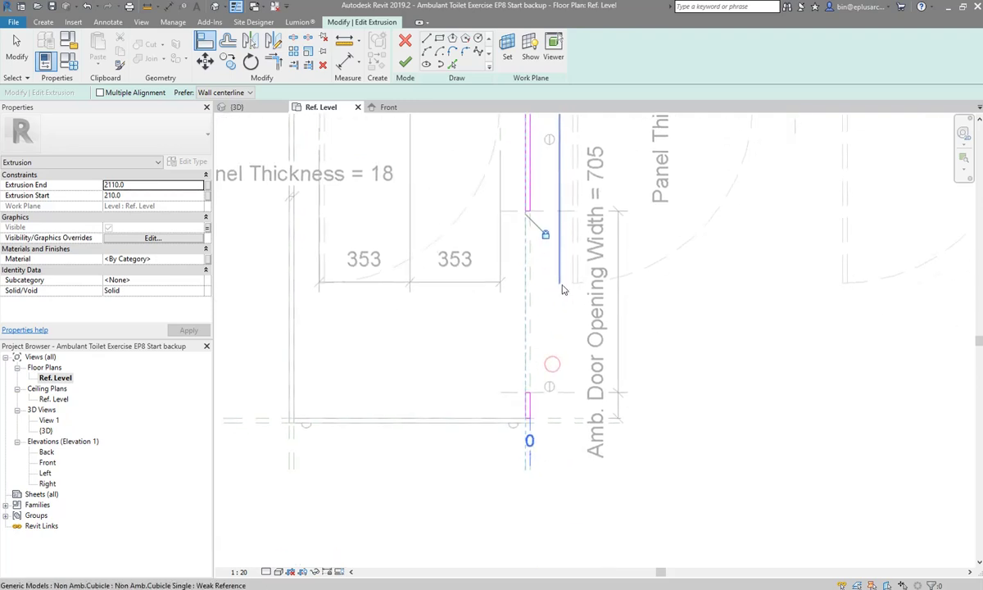
scroll(531, 385, up, 1)
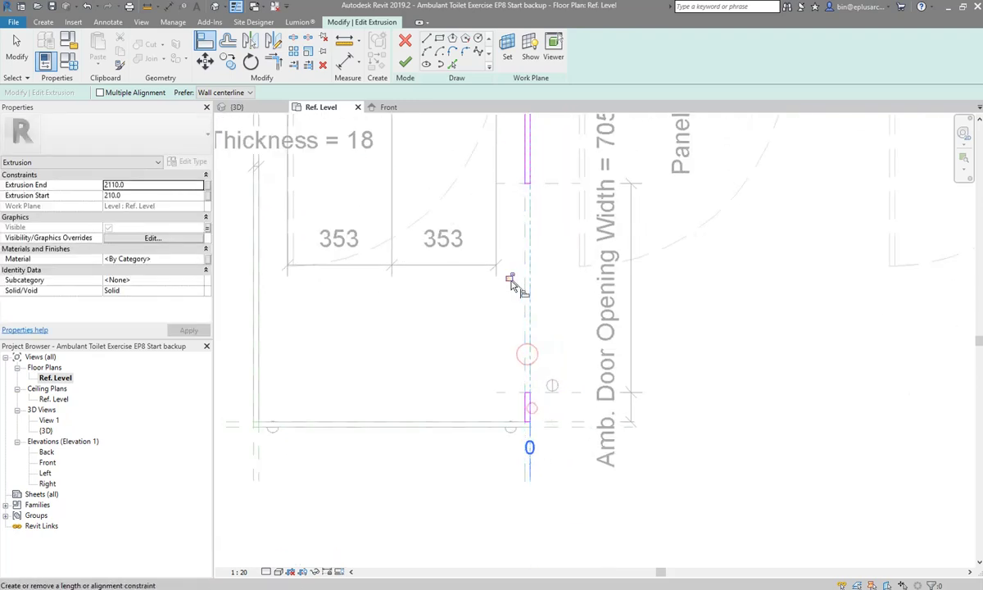
scroll(513, 221, down, 1)
click(401, 66)
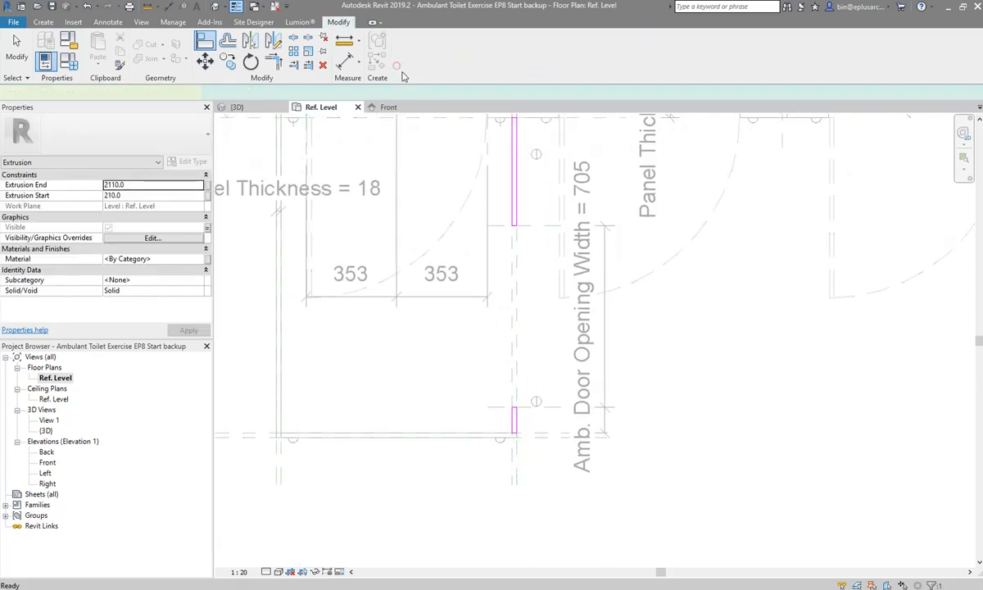
Align the bottom partition leg to its reference plane and lock it
scroll(541, 428, down, 1)
scroll(542, 428, up, 1)
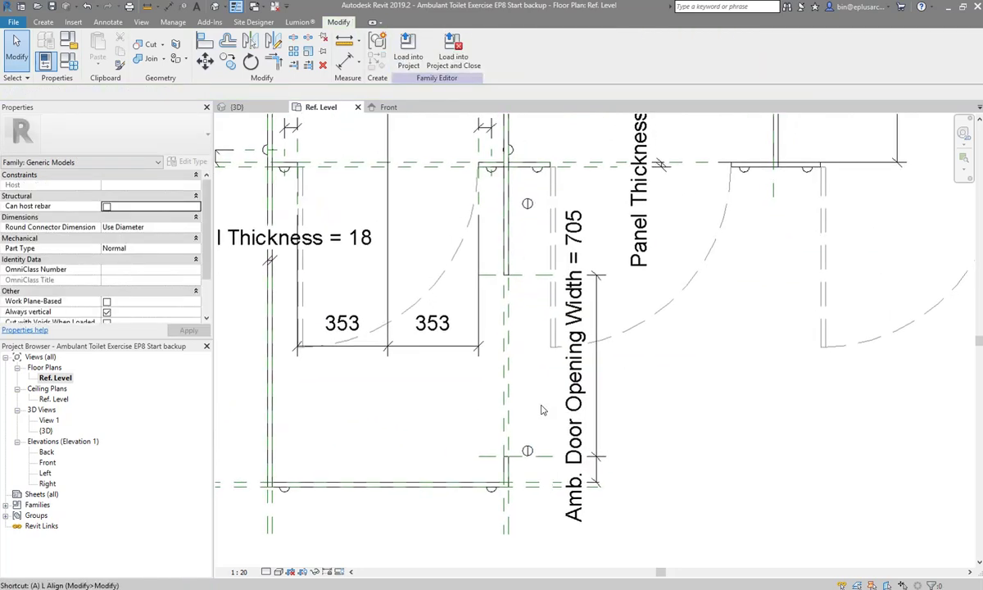
scroll(533, 458, up, 1)
key(a)
key(l)
scroll(552, 461, up, 1)
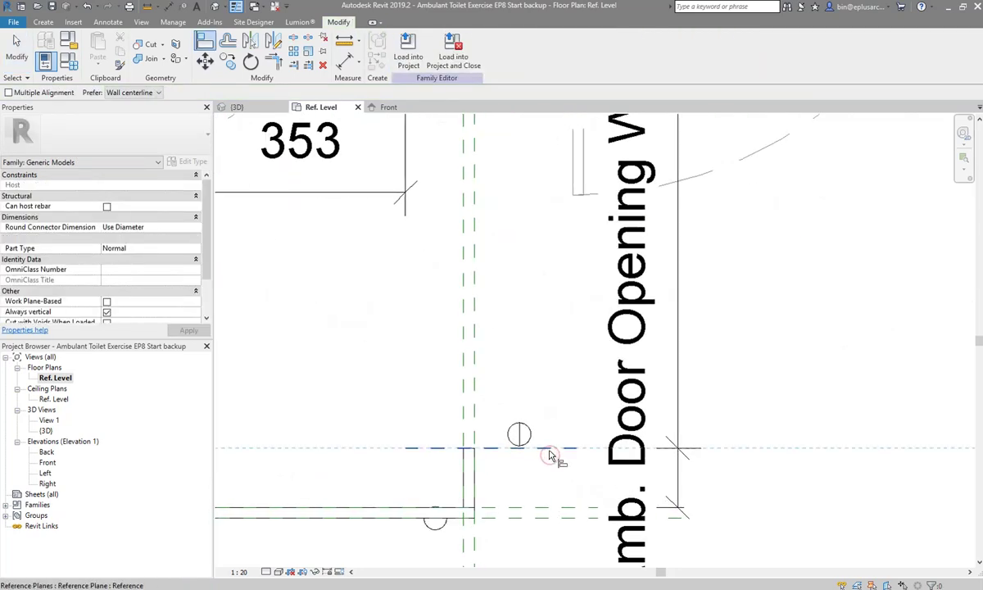
click(513, 429)
scroll(513, 430, down, 1)
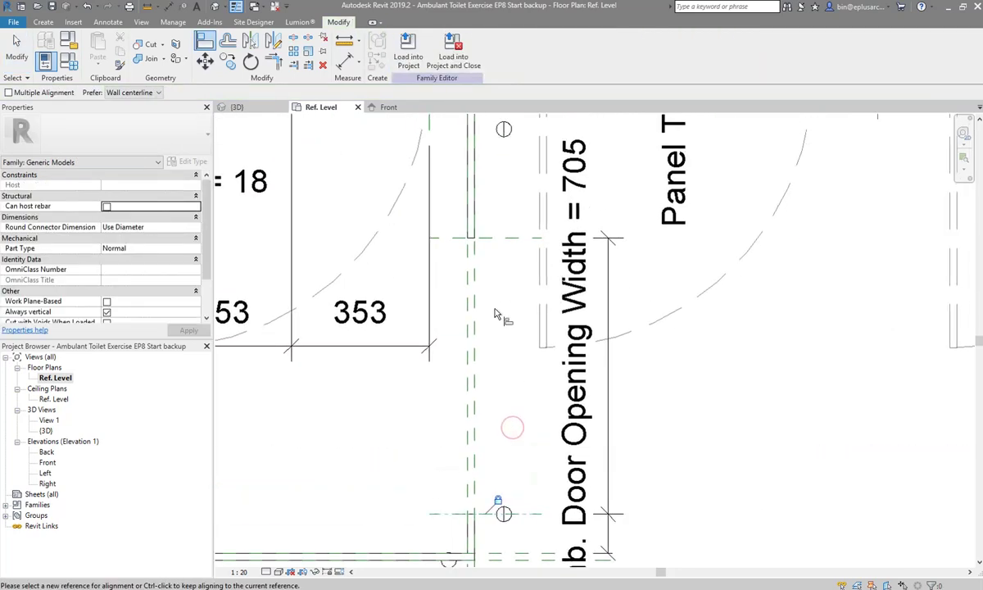
key(Escape)
scroll(519, 434, down, 1)
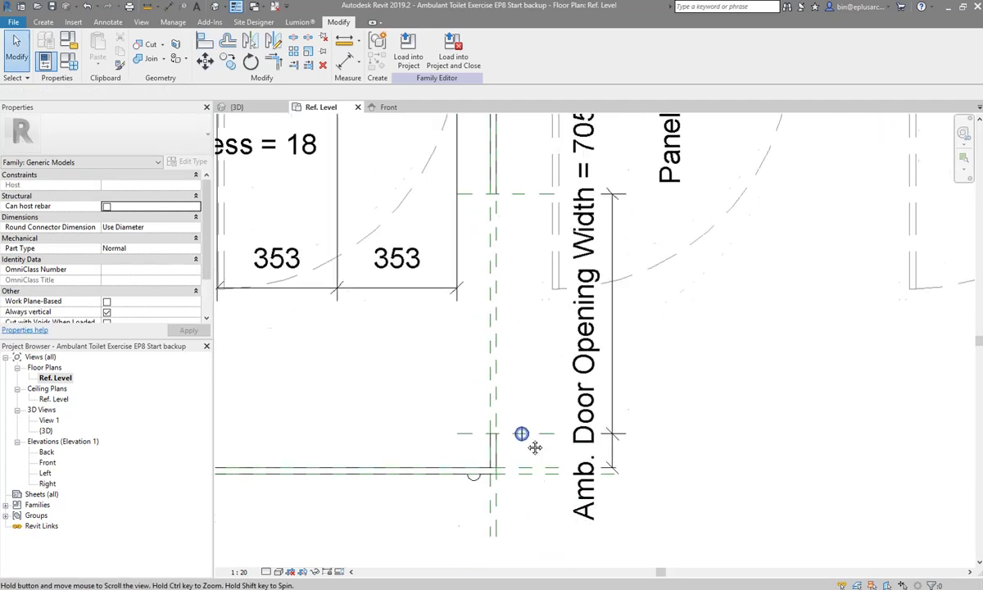
scroll(526, 442, up, 1)
click(525, 396)
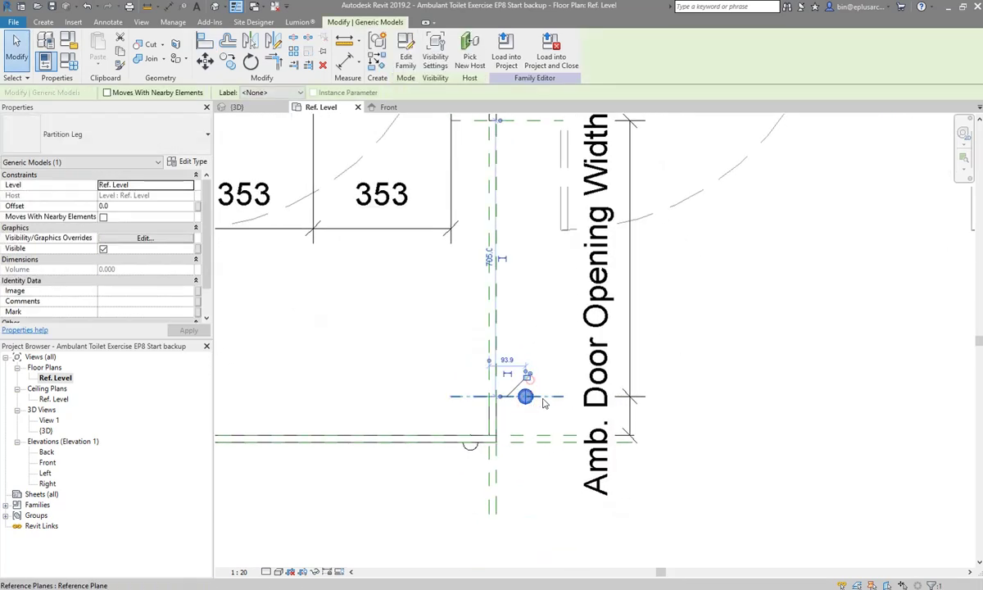
key(Escape)
Add a reference plane 50 from the lower door-opening plane with a permanent 50 dimension
key(p)
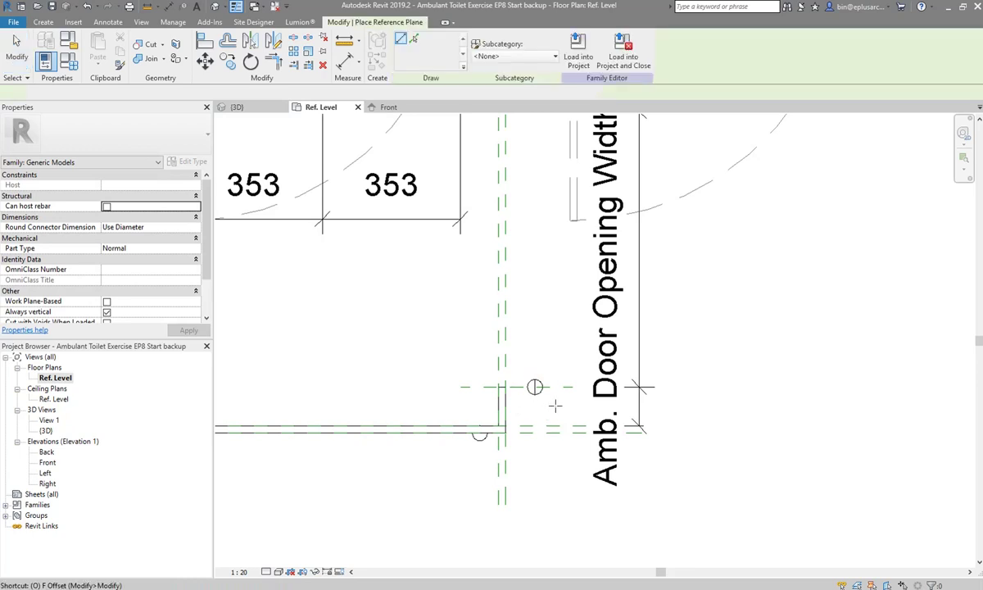
scroll(545, 413, up, 1)
key(Escape)
key(r)
key(p)
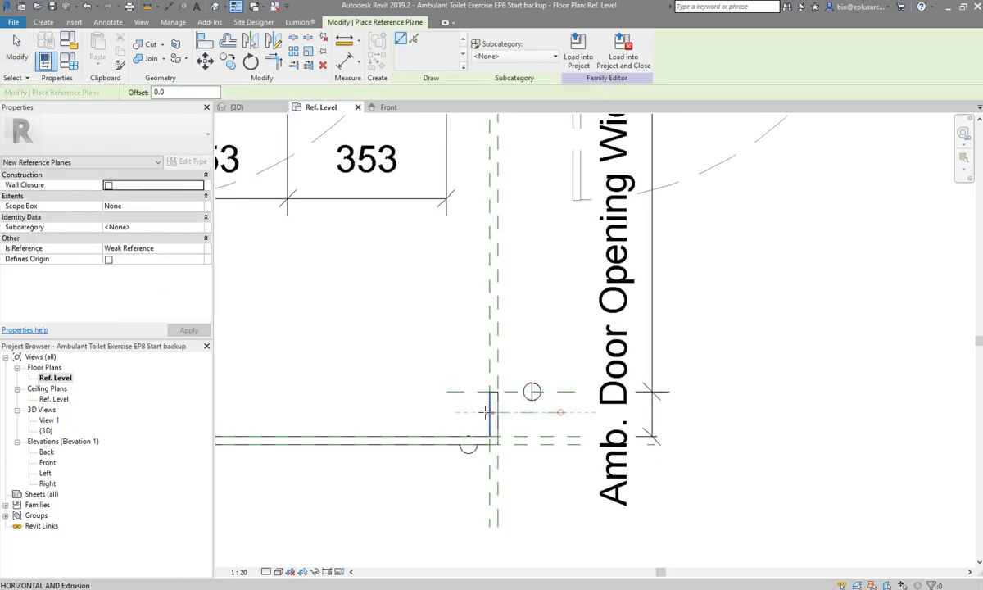
key(d)
key(i)
click(559, 398)
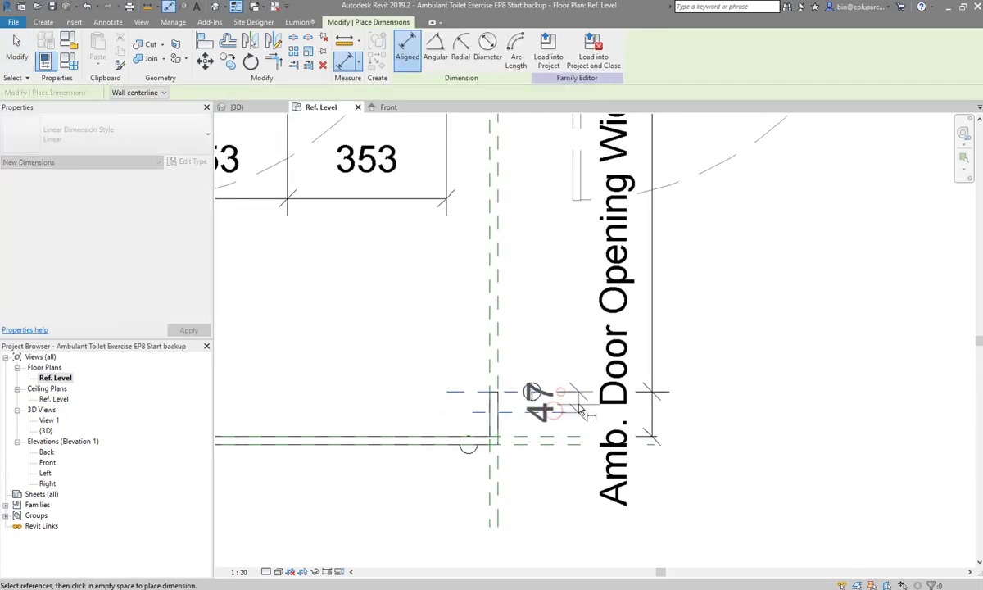
key(Escape)
key(Escape)
click(503, 412)
click(534, 402)
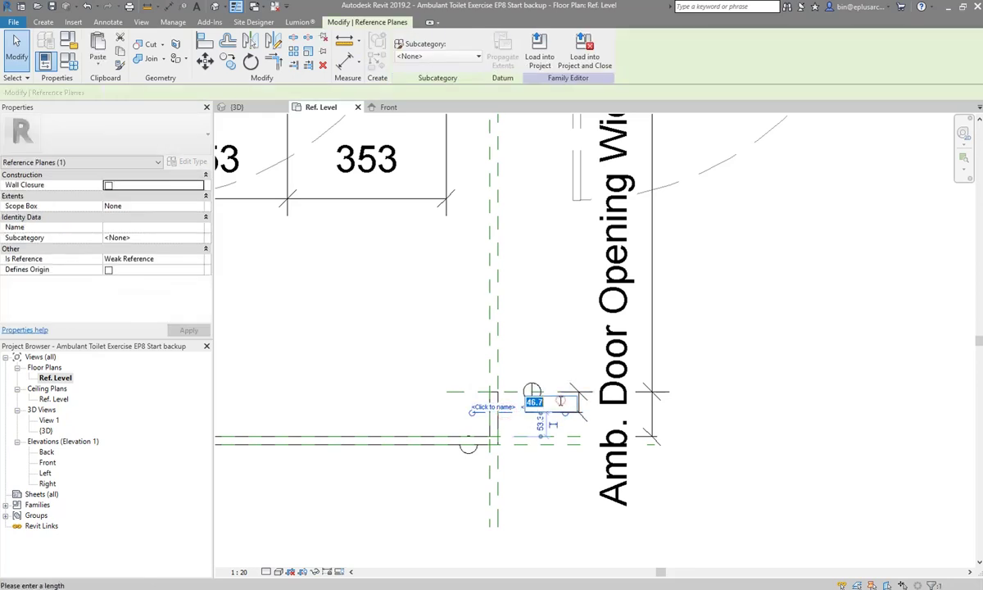
text(50)
key(Return)
click(576, 402)
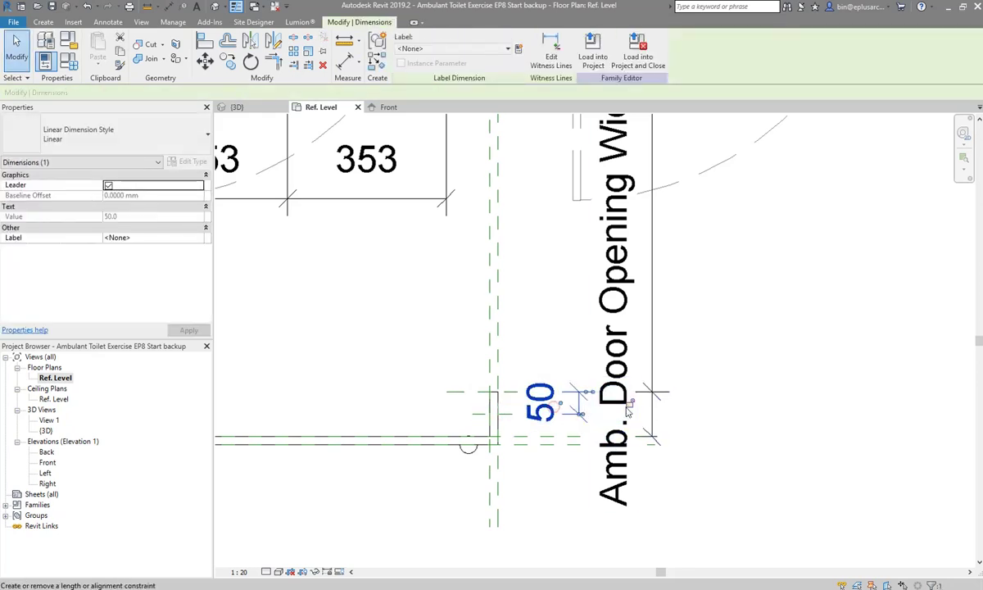
Move the existing 50 dimension right of the opening and draw a reference plane near the top
drag(577, 405, 807, 406)
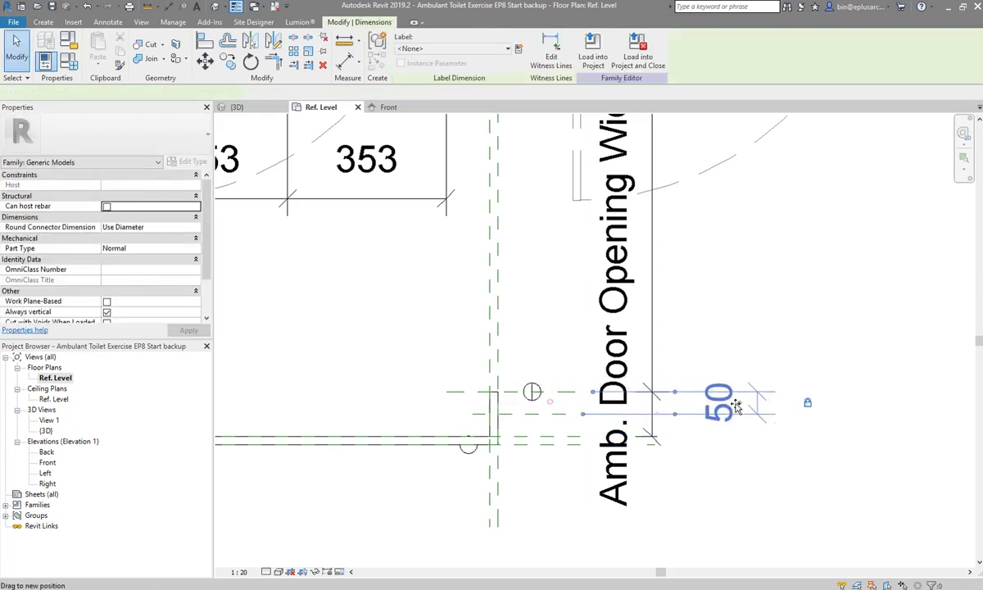
scroll(668, 409, down, 2)
scroll(574, 434, up, 2)
key(r)
key(p)
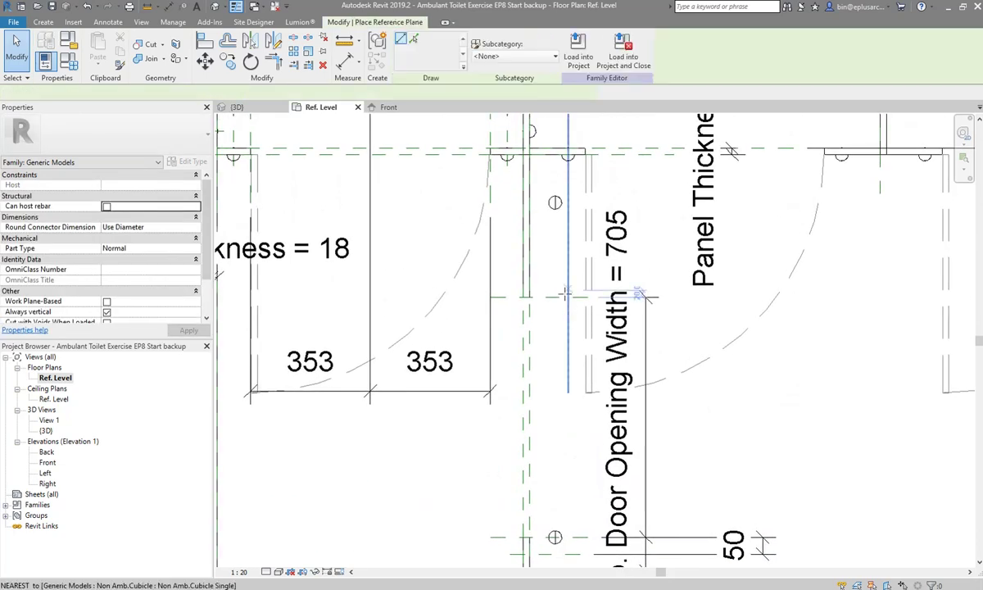
scroll(549, 285, up, 2)
click(549, 285)
Set the new top plane 50 from the opening plane and keep that 50 dimension beside the opening
key(d)
key(i)
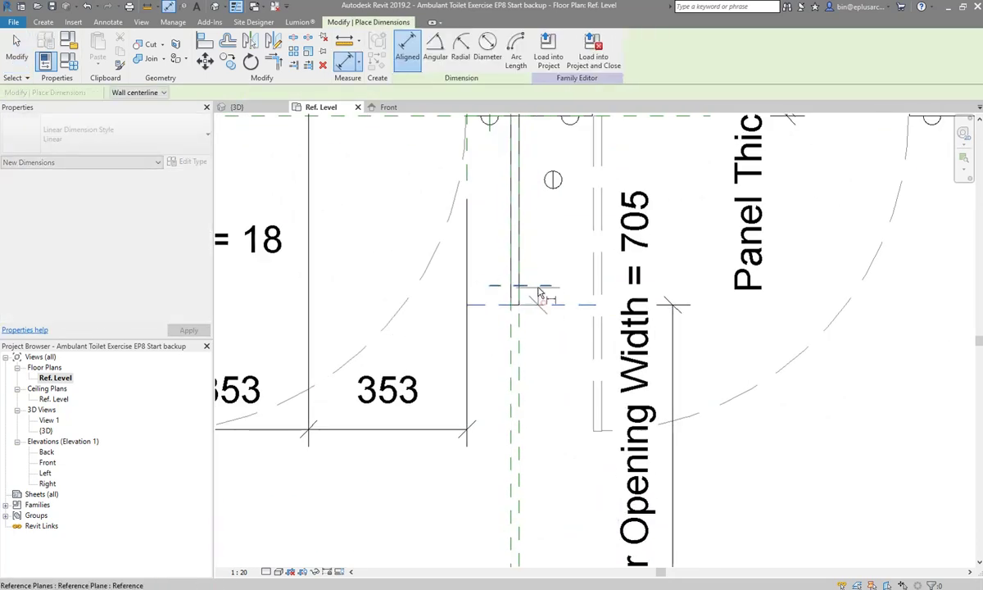
key(Escape)
click(537, 270)
click(526, 295)
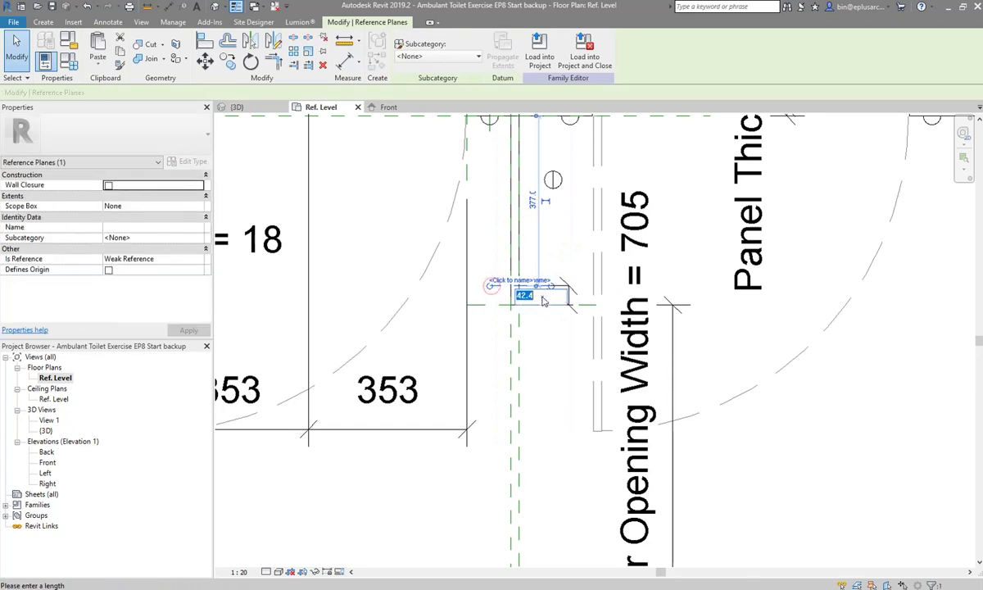
key(Return)
click(531, 345)
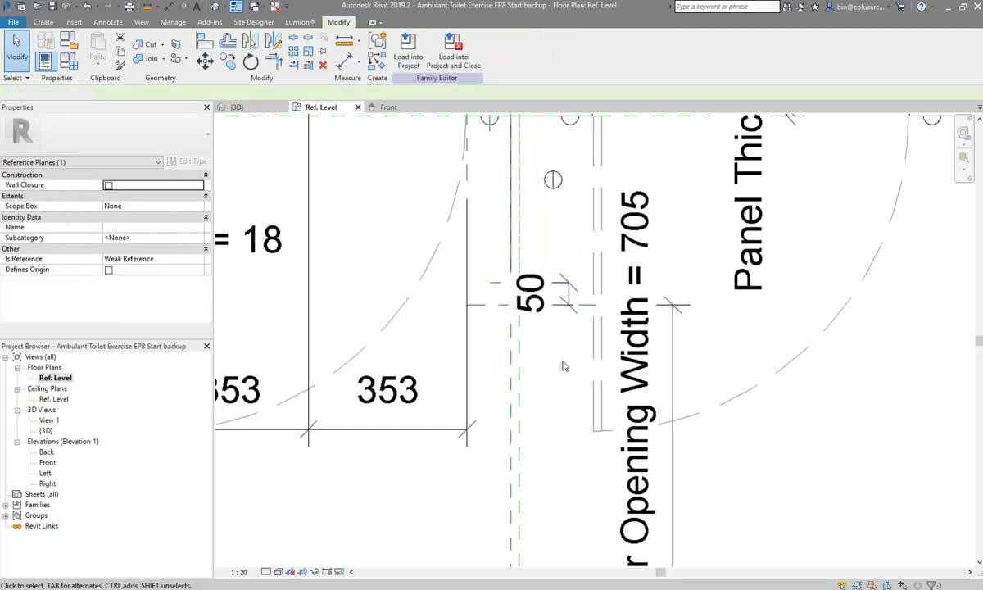
click(530, 292)
click(619, 299)
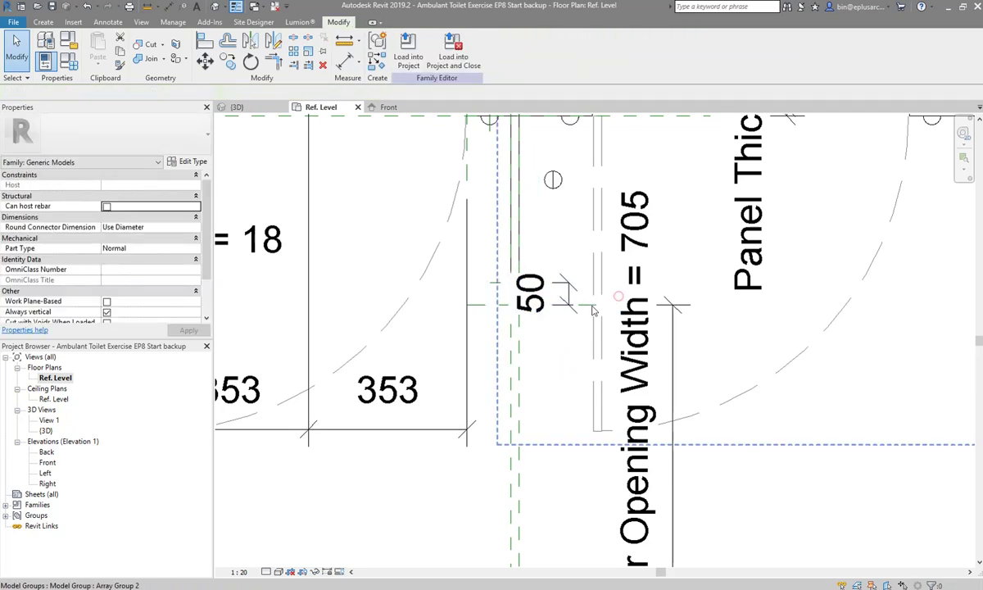
ctrl+drag(534, 294, 841, 381)
scroll(841, 381, down, 2)
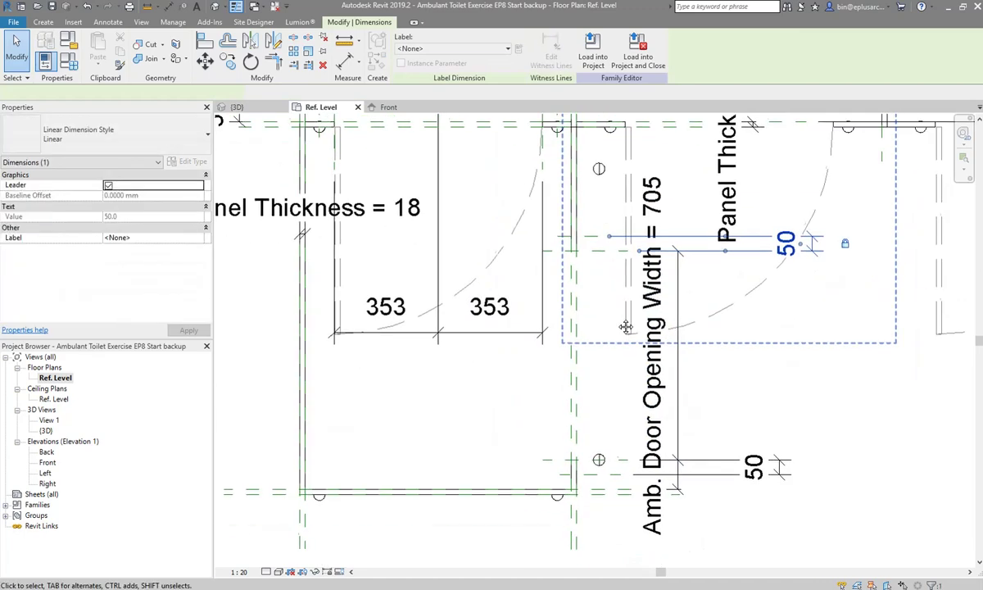
key(Escape)
Align the top leg to the new top reference plane
key(a)
key(l)
scroll(595, 448, up, 1)
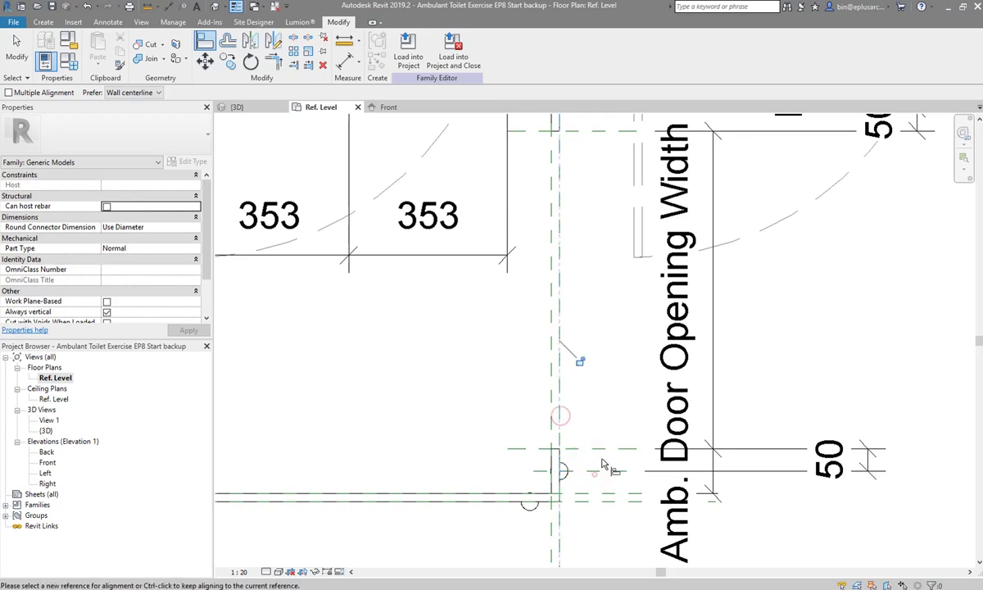
scroll(581, 366, down, 1)
scroll(573, 358, up, 1)
scroll(559, 417, up, 1)
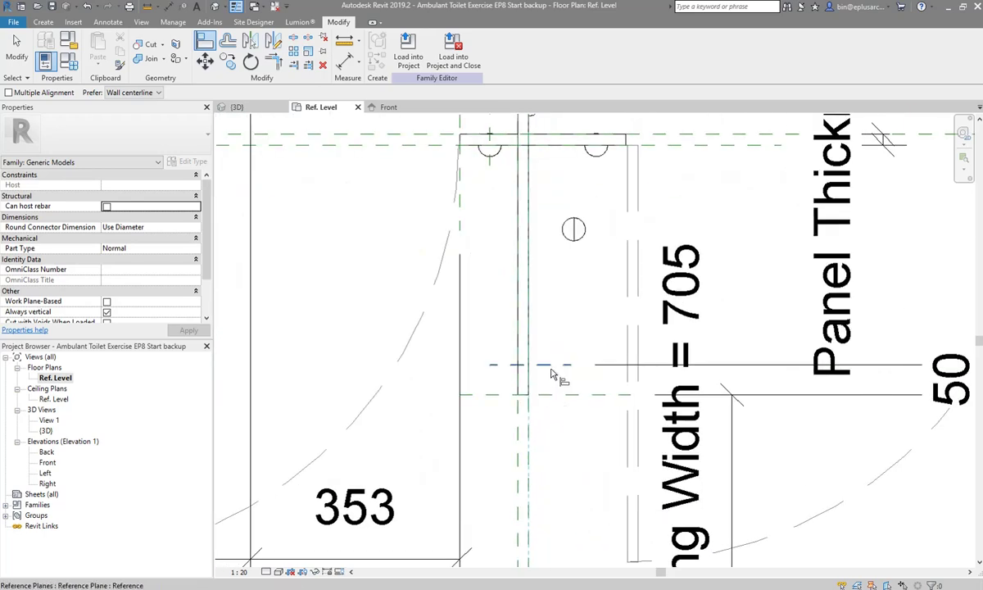
click(525, 427)
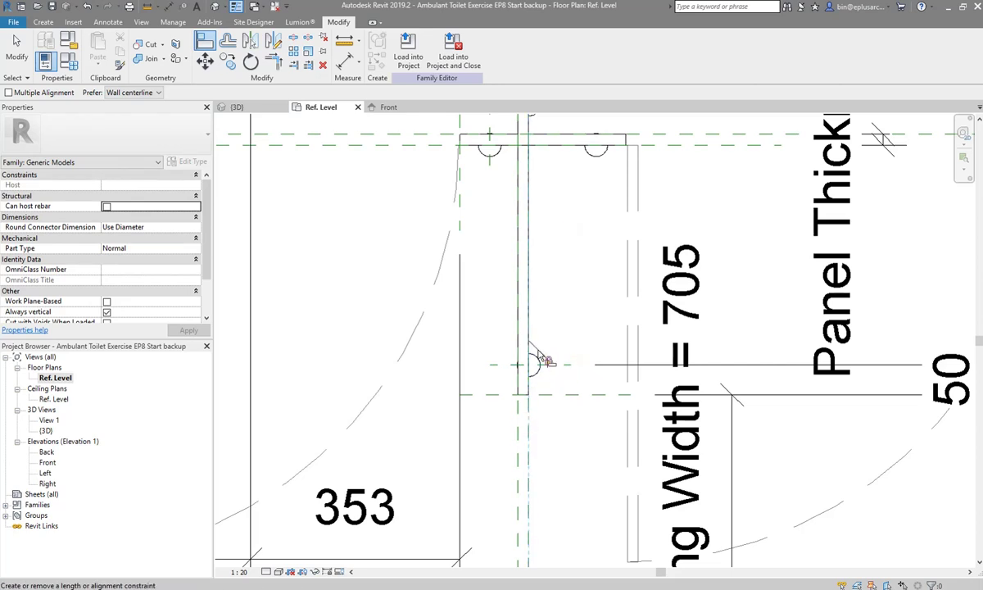
scroll(544, 360, down, 3)
key(Escape)
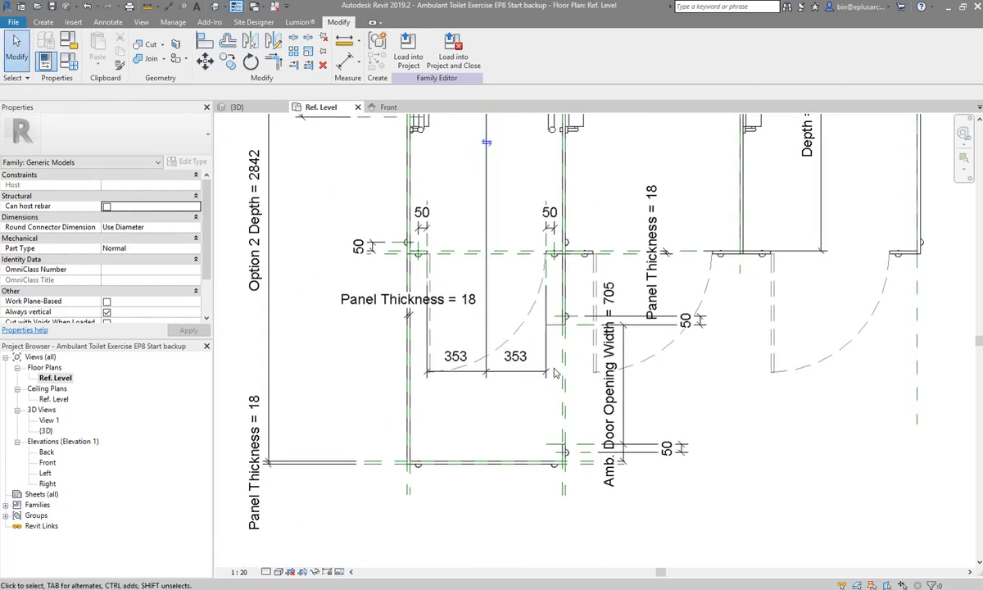
Delete the two old 353 panel dimensions
click(525, 372)
scroll(520, 378, up, 1)
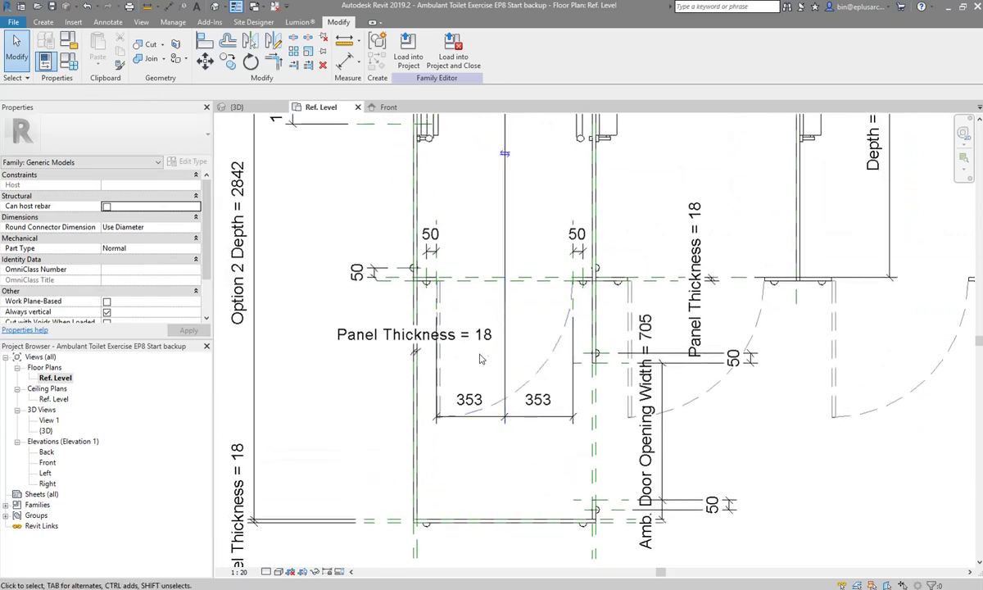
click(528, 419)
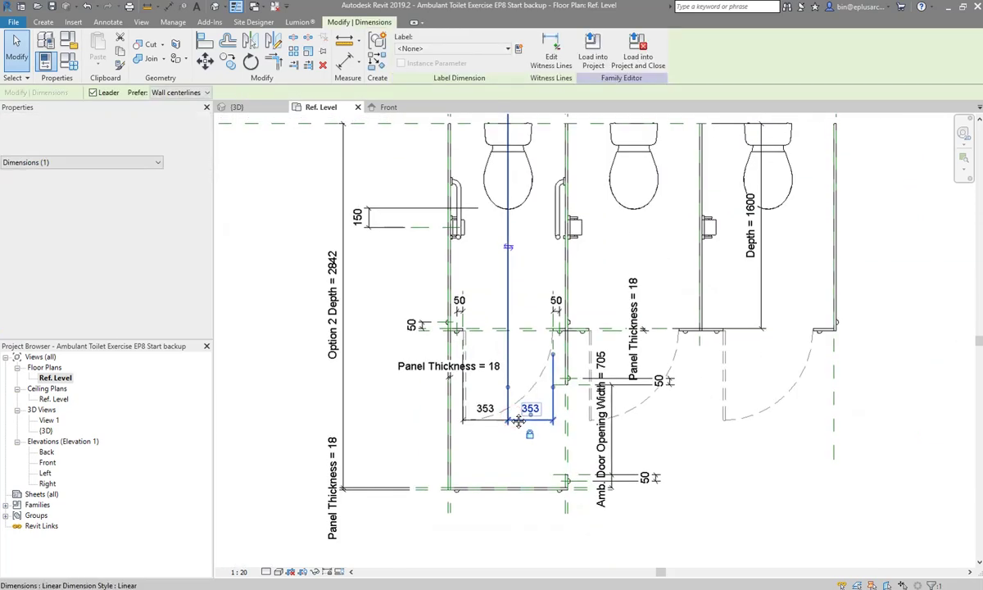
click(527, 405)
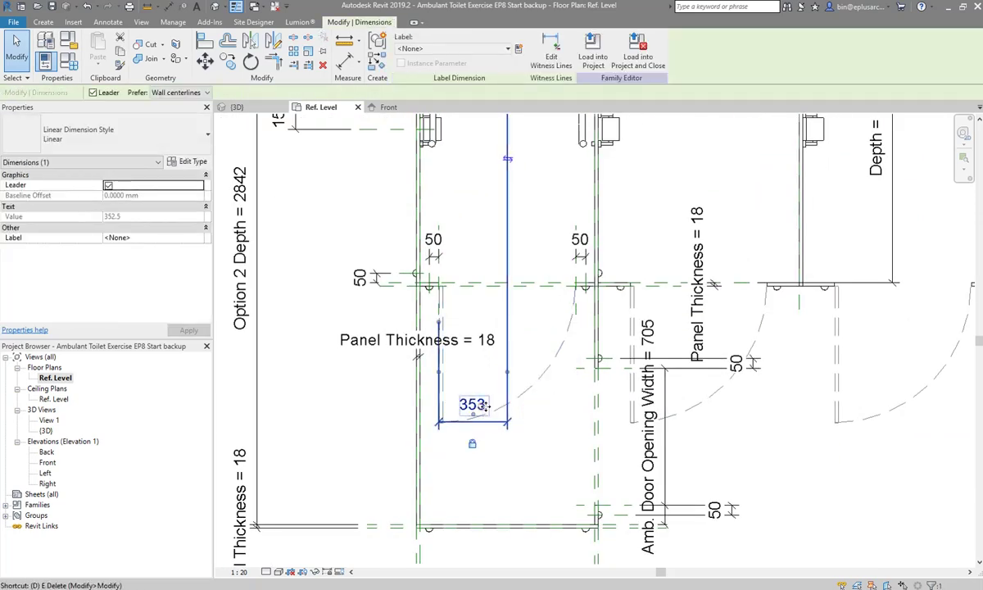
click(482, 405)
key(d)
Dimension the 705 span between the leg reference planes and label it Amb. Door Opening Width
key(i)
scroll(532, 274, up, 1)
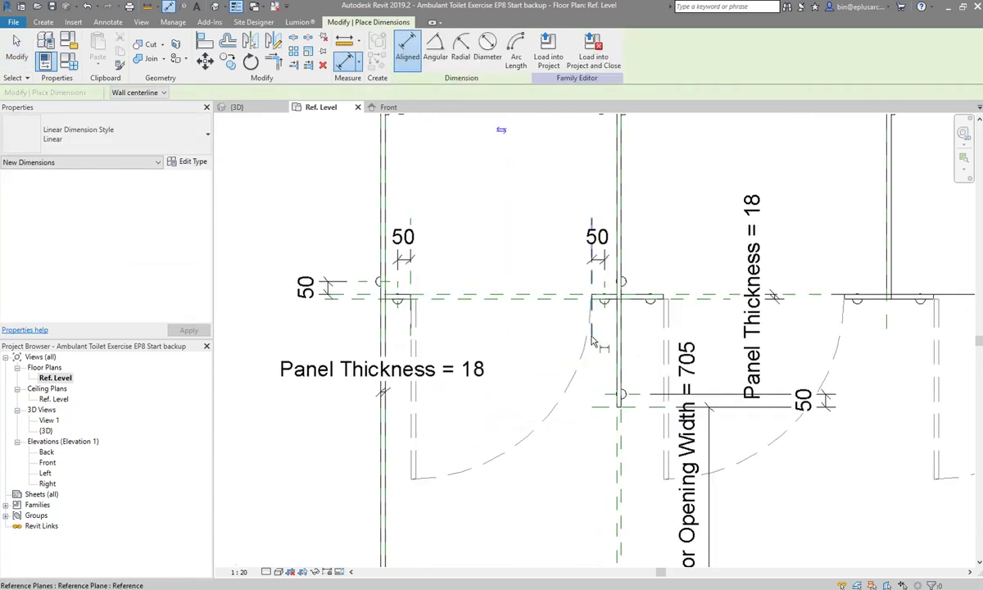
click(593, 341)
click(409, 278)
scroll(409, 279, down, 1)
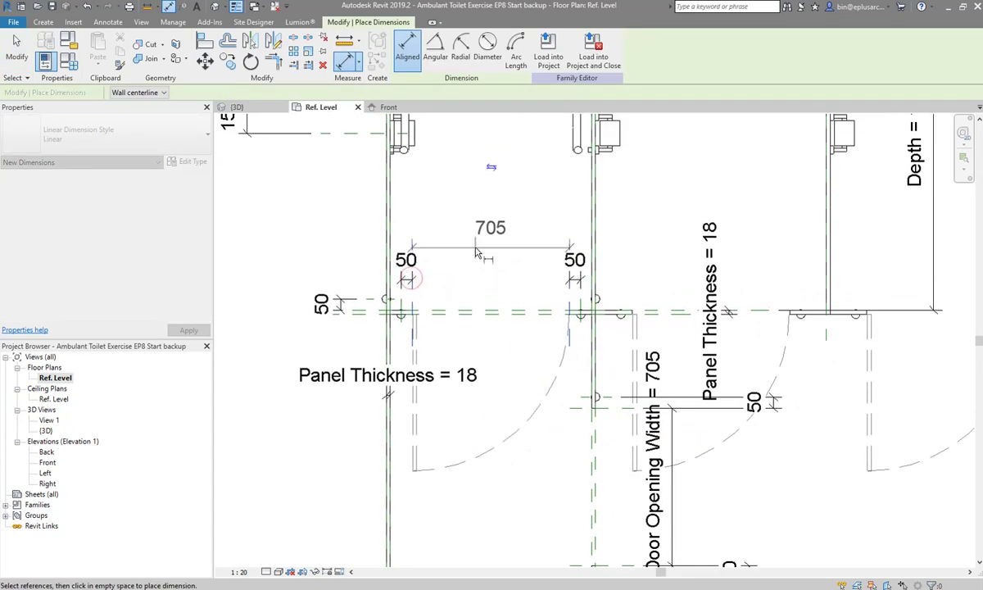
click(477, 252)
key(Escape)
click(507, 232)
click(453, 48)
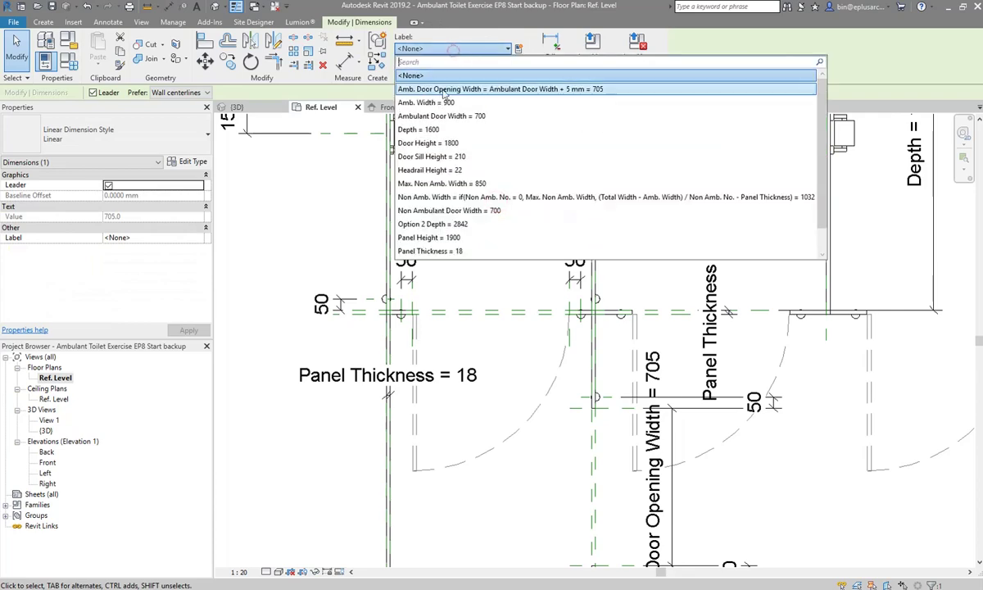
click(428, 89)
Check the Amb. Door Opening Width dimension and begin a centre-split aligned dimension
key(Escape)
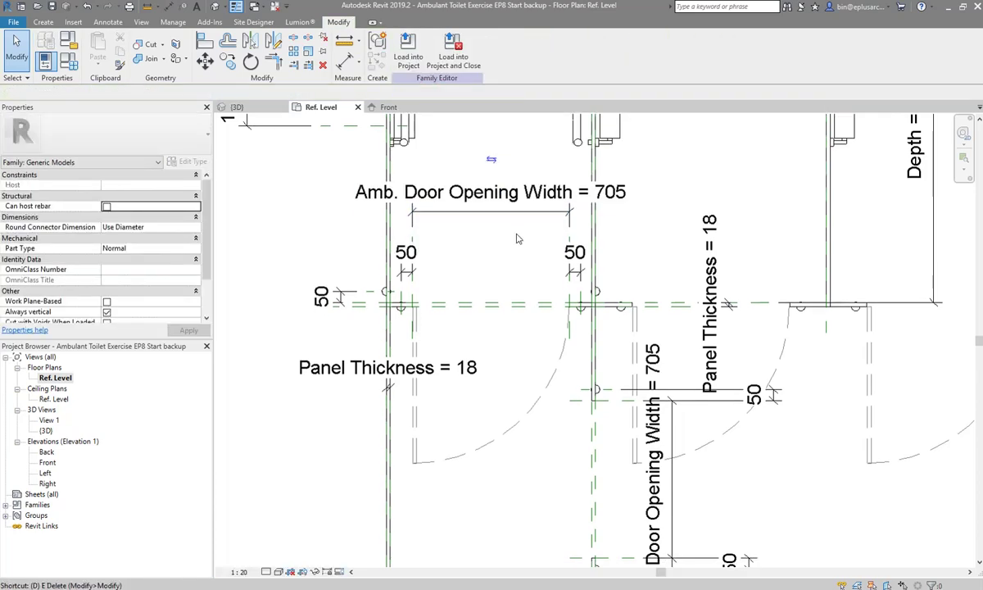
key(d)
key(i)
scroll(483, 344, down, 2)
scroll(483, 344, down, 2)
key(Escape)
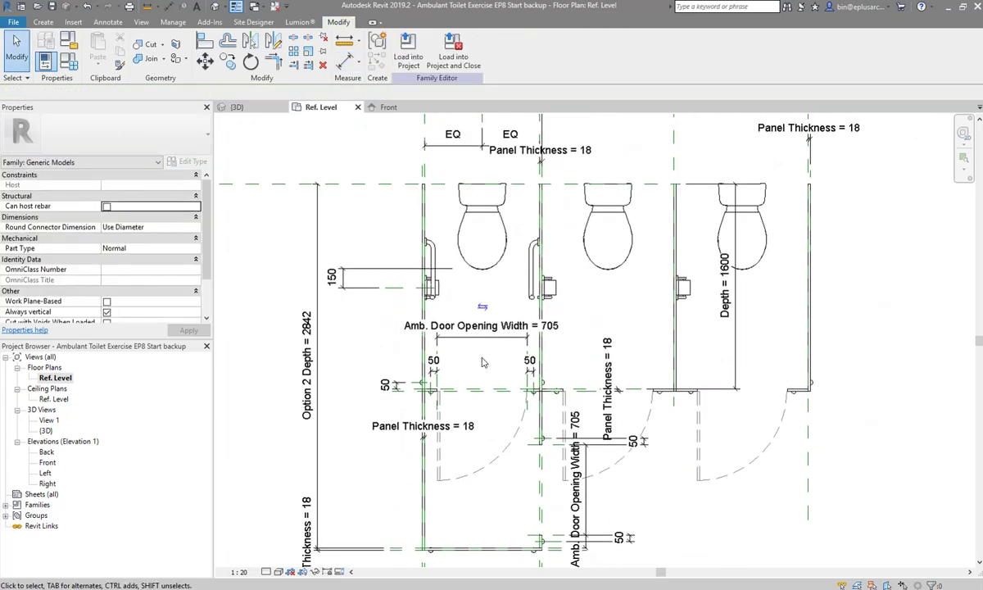
click(492, 349)
ctrl+scroll(492, 354, up, 1)
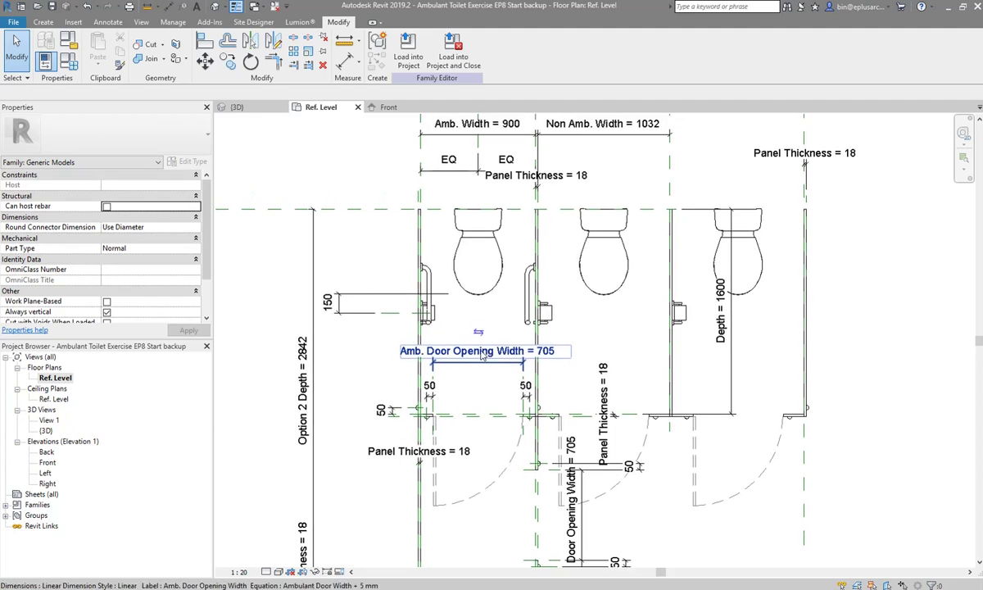
ctrl+scroll(482, 393, up, 1)
click(483, 393)
ctrl+scroll(483, 393, down, 1)
scroll(487, 213, down, 1)
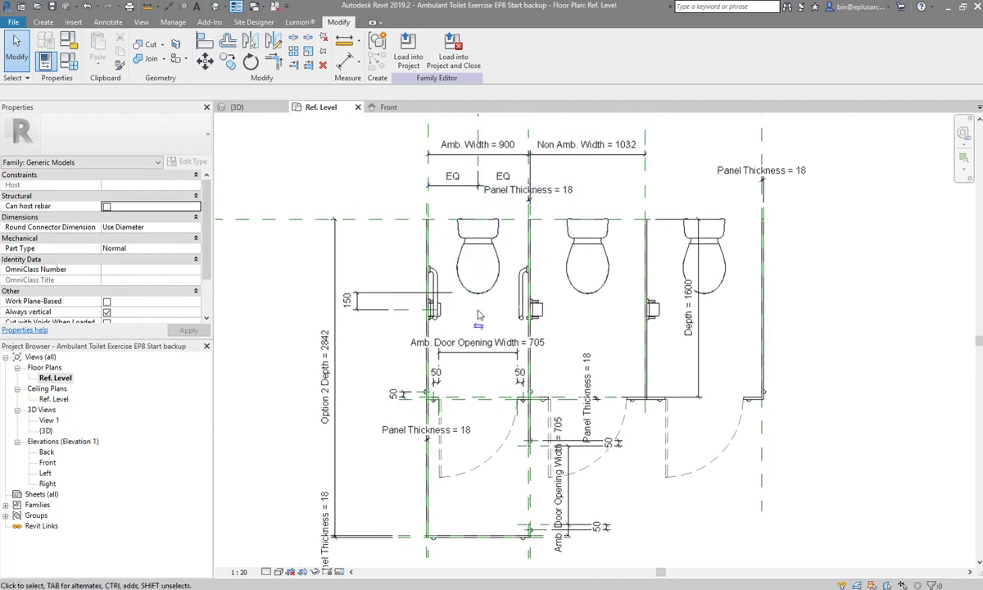
ctrl+scroll(483, 388, up, 1)
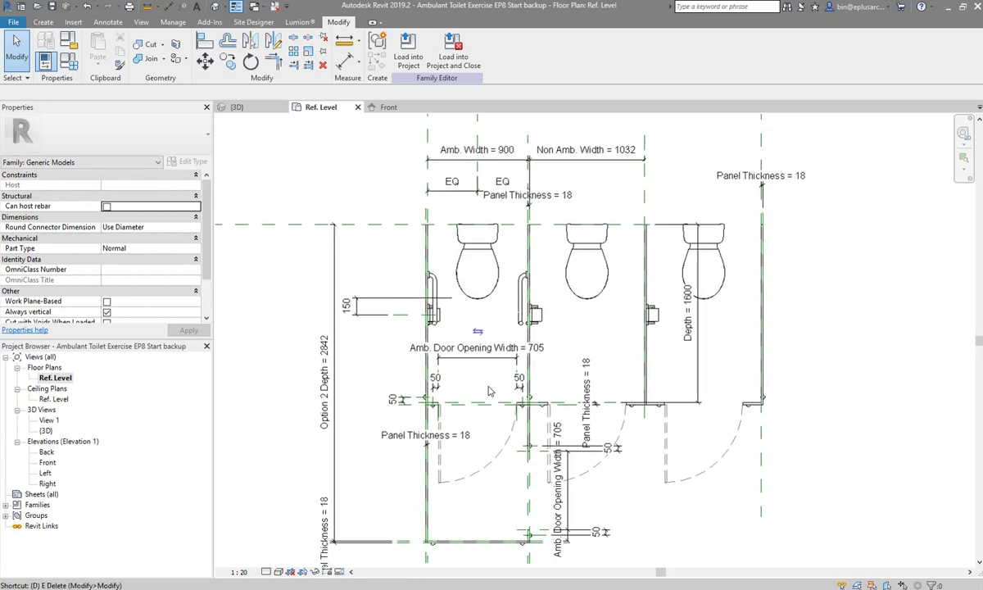
key(i)
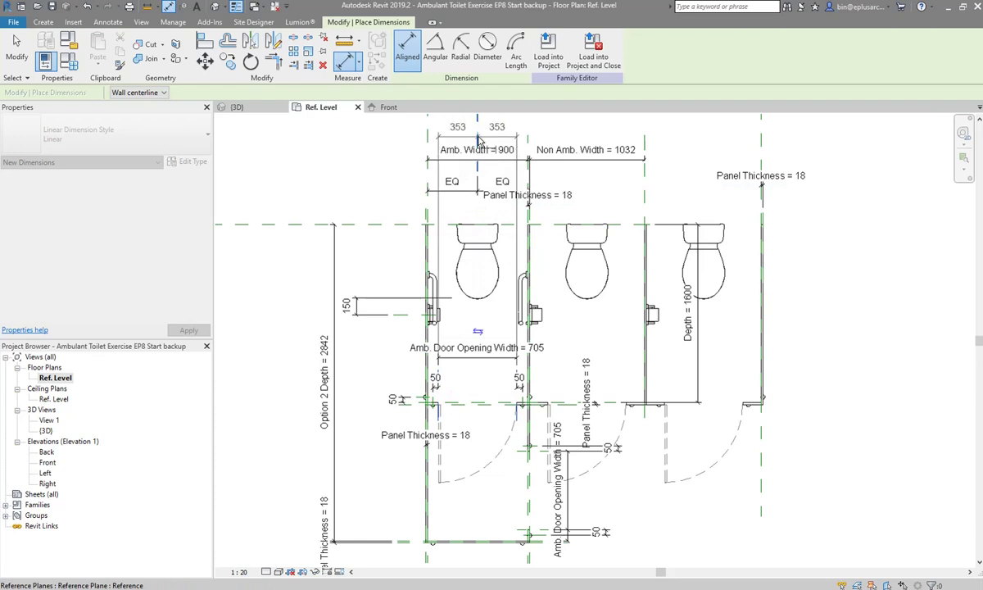
Place the dimension splitting the front door opening at its centre
click(493, 379)
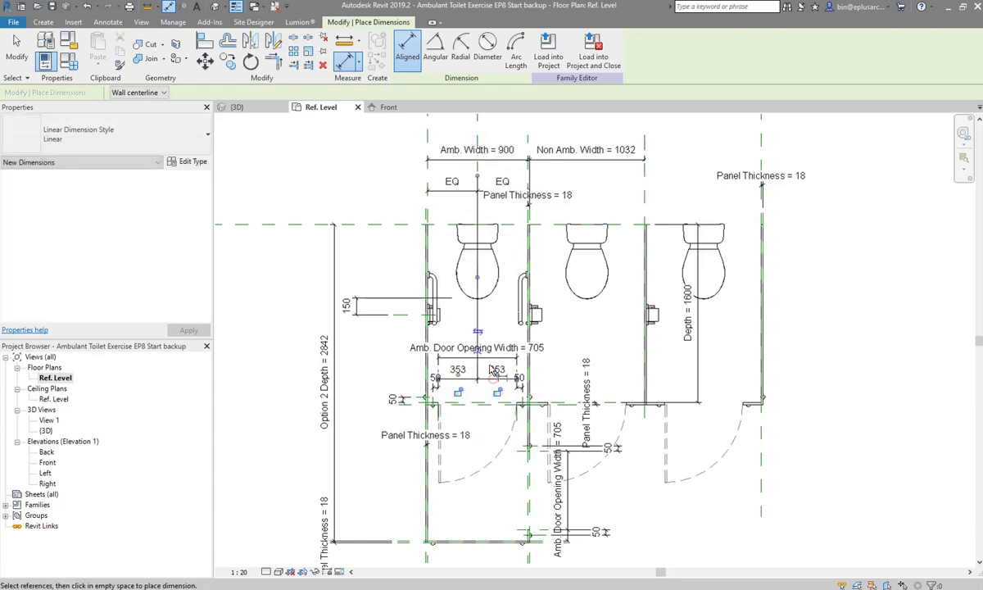
key(Escape)
key(Escape)
scroll(485, 375, down, 1)
scroll(485, 375, up, 3)
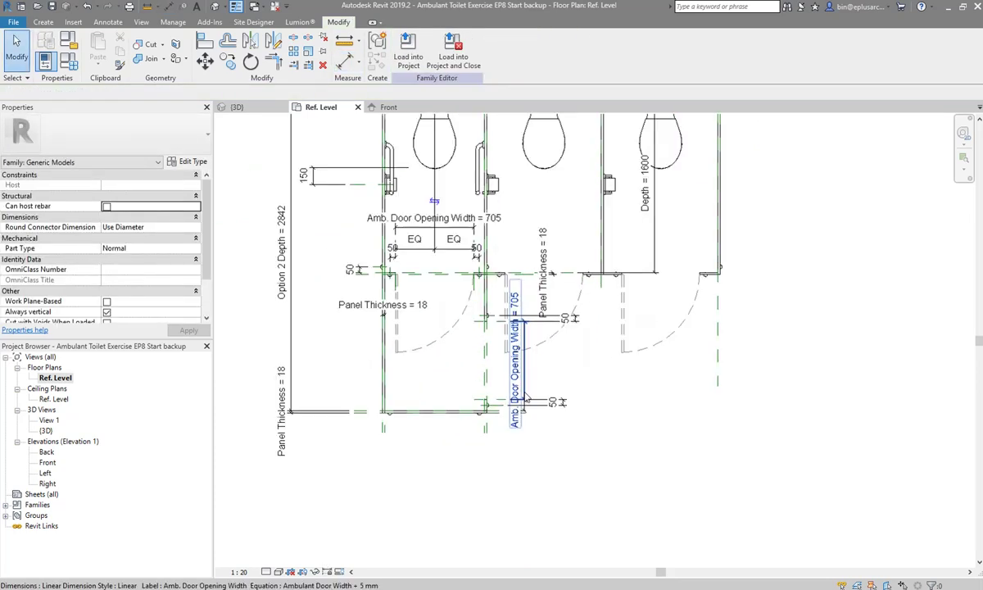
scroll(485, 375, up, 1)
scroll(485, 375, up, 1)
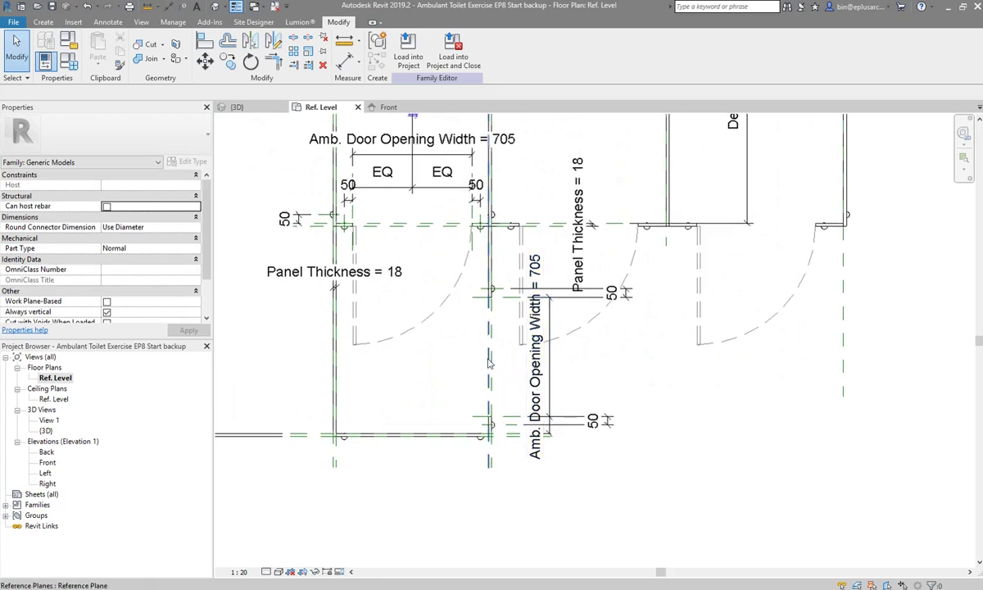
middle_drag(493, 374, 503, 390)
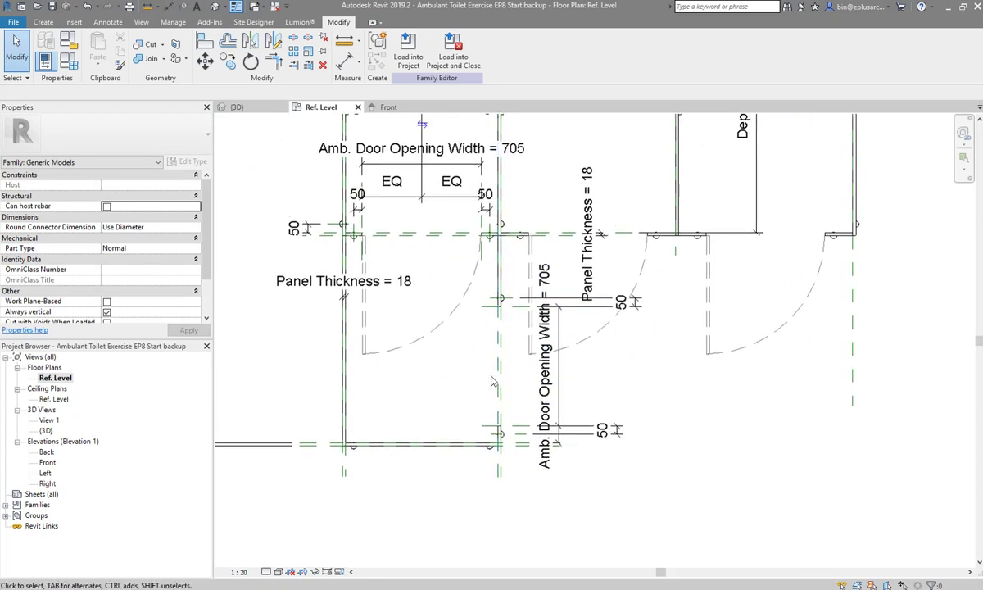
Add a centre reference plane across the side opening with a 50/360/345/50 dimension string
key(r)
key(p)
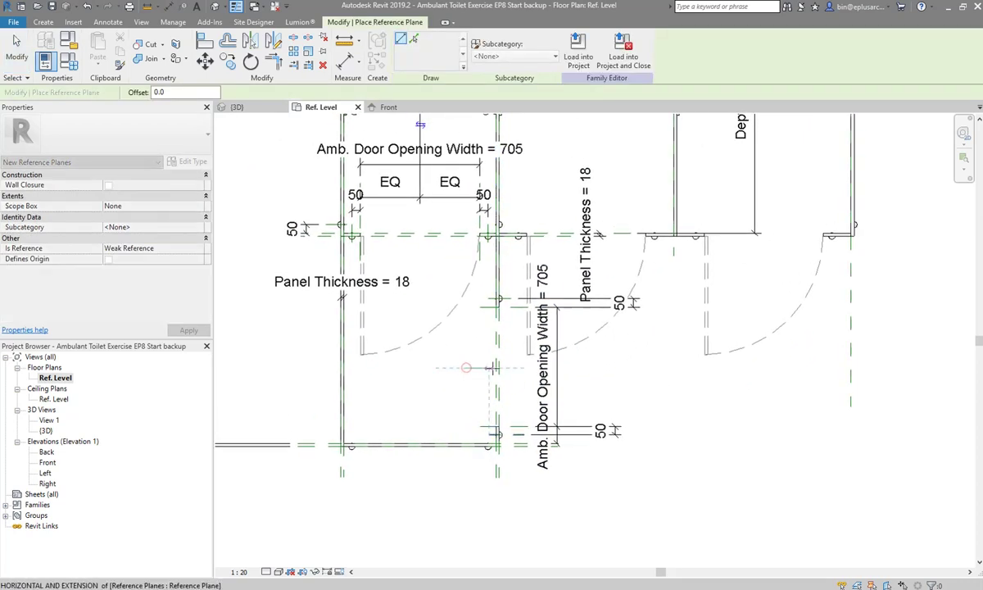
key(d)
key(i)
key(m)
key(e)
click(472, 366)
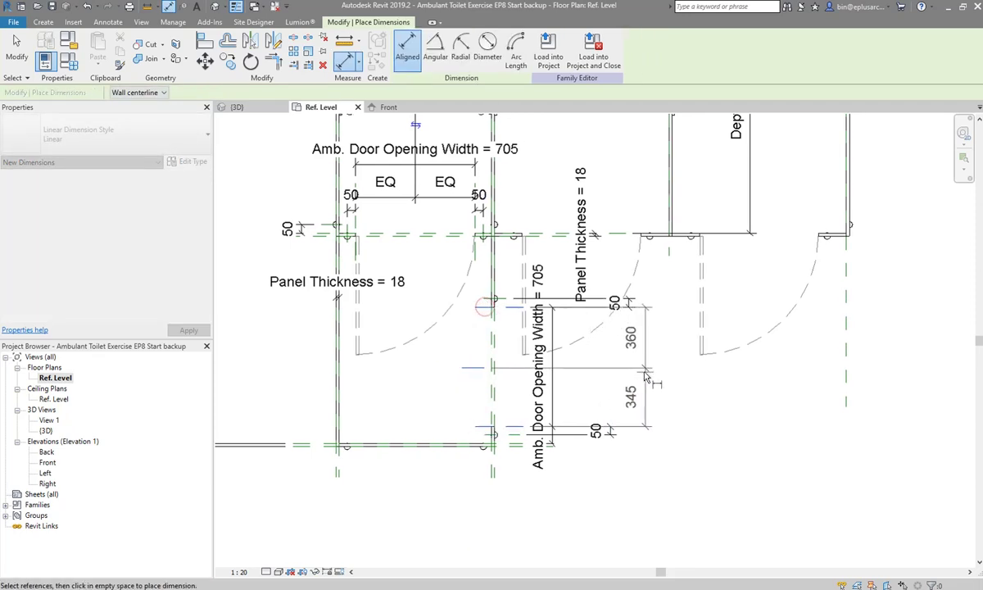
click(645, 377)
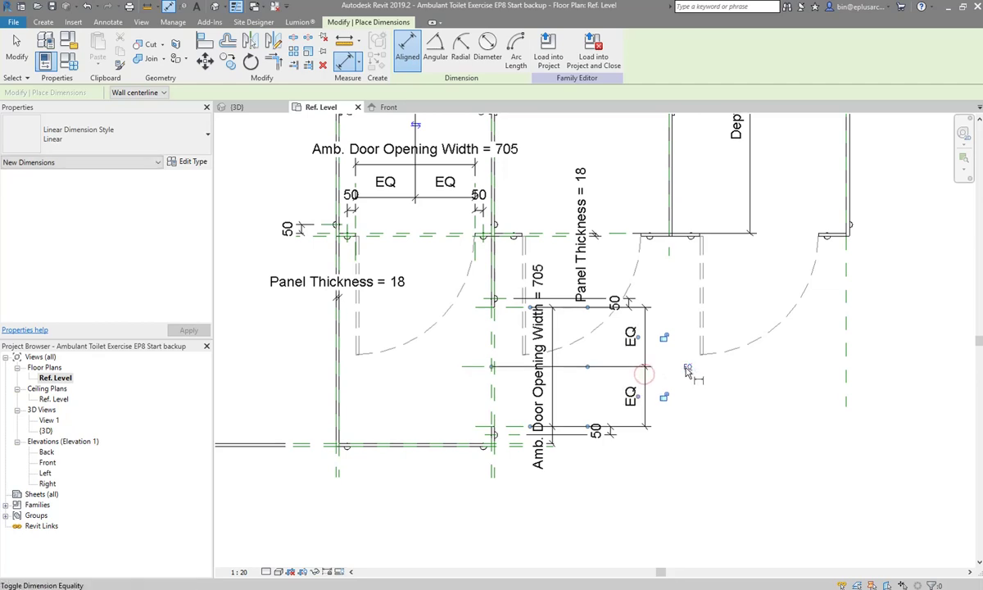
key(Escape)
key(Escape)
scroll(631, 381, down, 2)
middle_drag(573, 369, 603, 383)
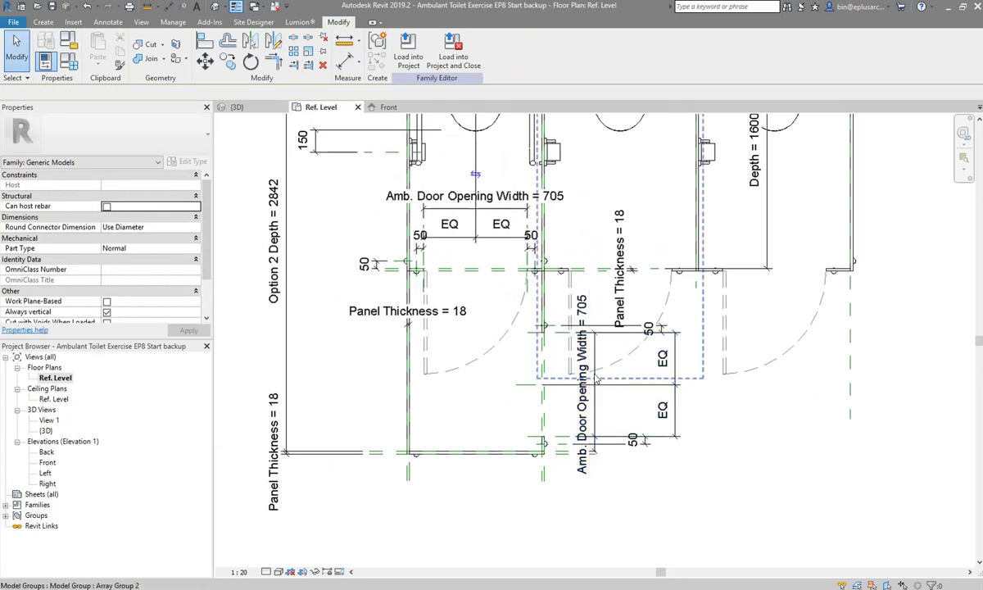
mouse_move(508, 352)
middle_down()
mouse_move(527, 367)
mouse_move(556, 343)
middle_up()
Rotate the partition door panel 90° and flip its swing and facing
click(505, 380)
middle_drag(530, 400, 530, 379)
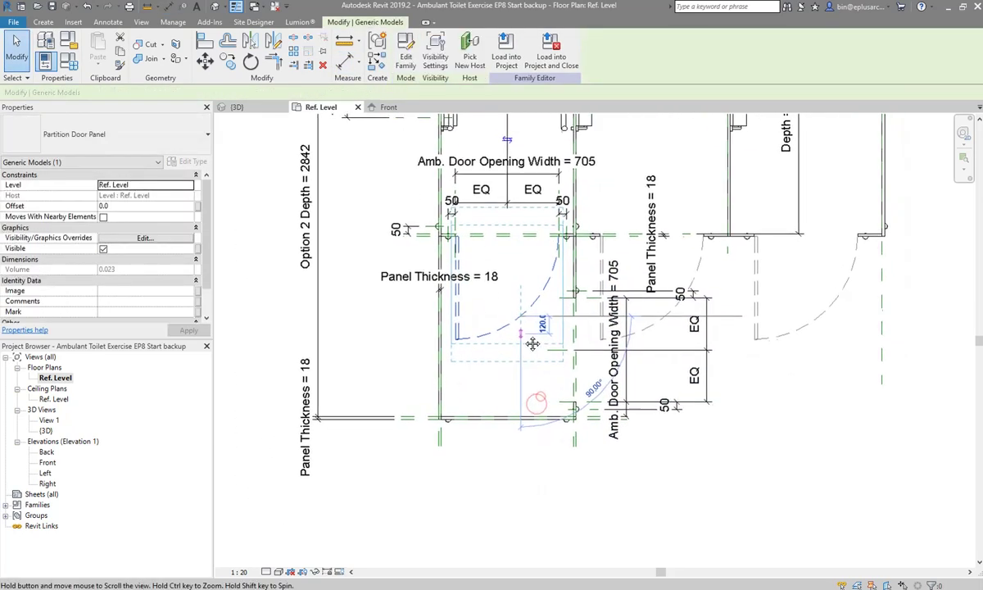
text(ro)
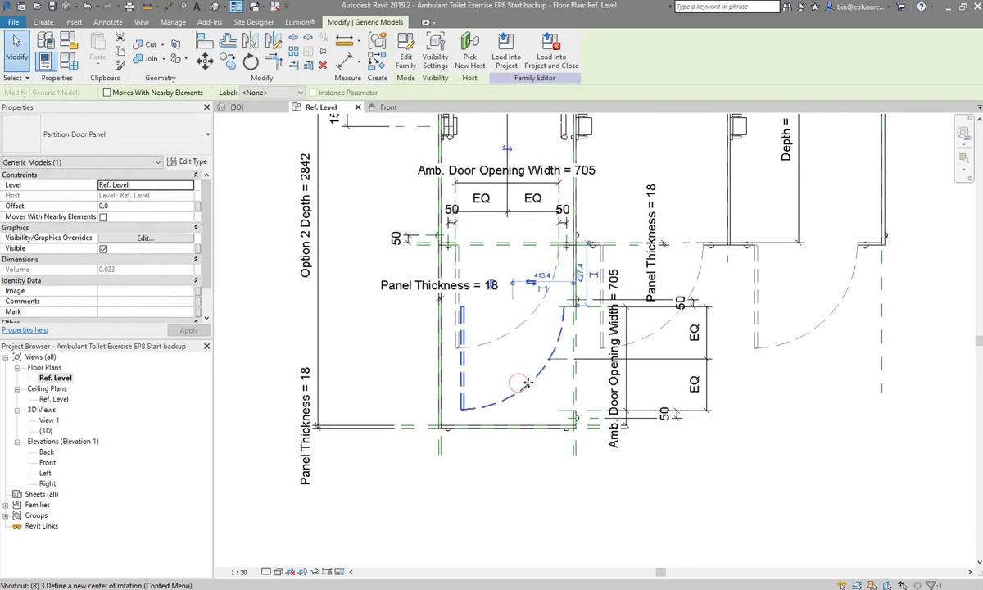
text(90)
key(Return)
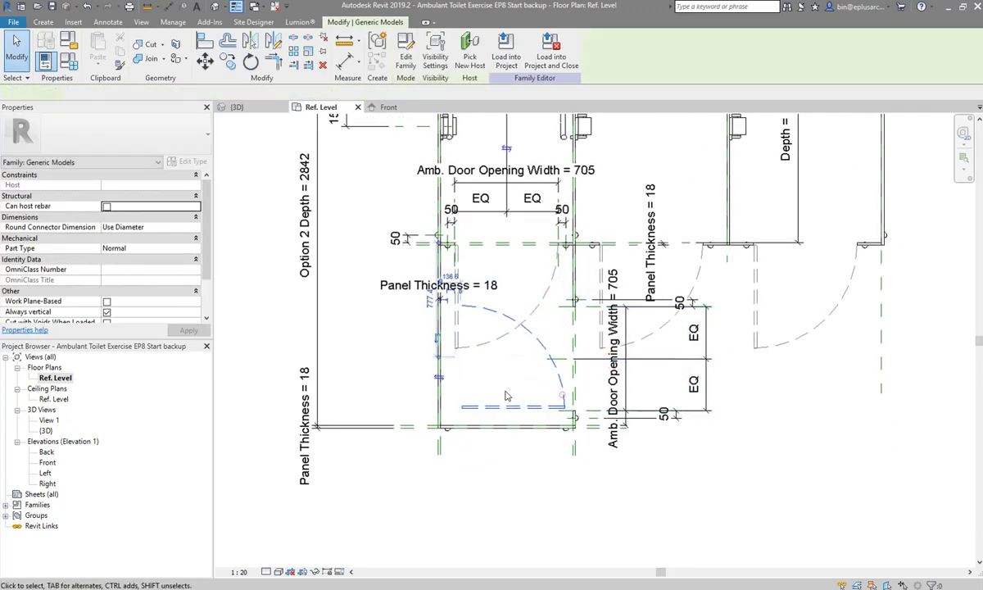
click(438, 378)
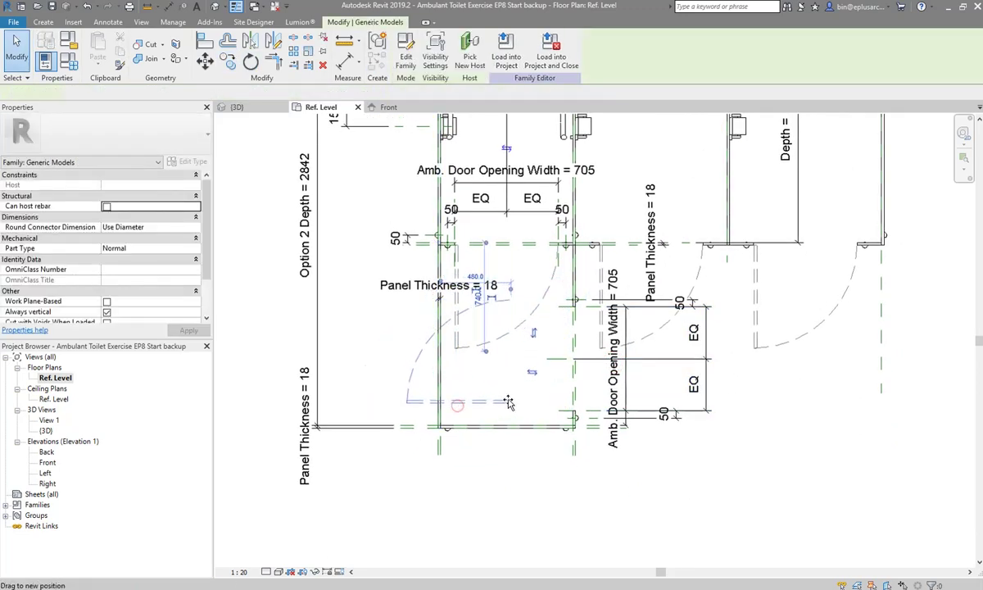
click(515, 400)
Align the door panel to the reference line at its Center (Left/Right)
key(l)
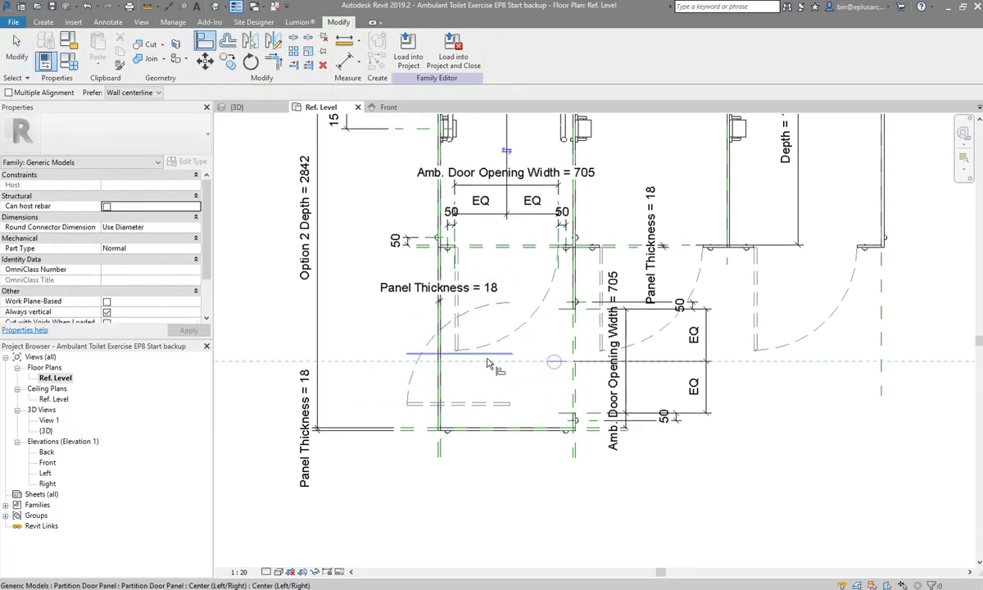
click(488, 361)
scroll(471, 385, up, 2)
scroll(509, 387, up, 2)
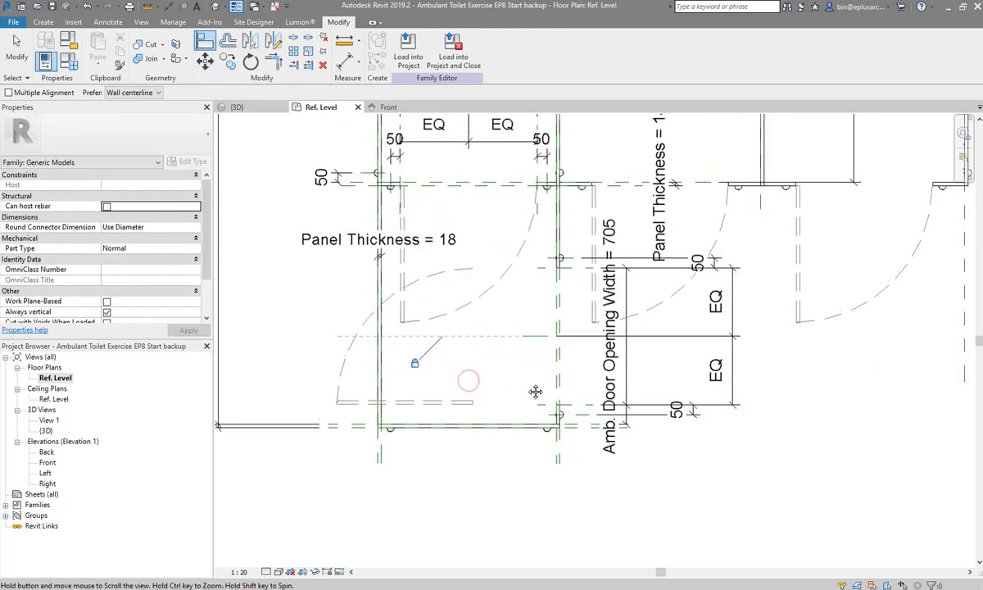
key(Escape)
scroll(480, 371, up, 2)
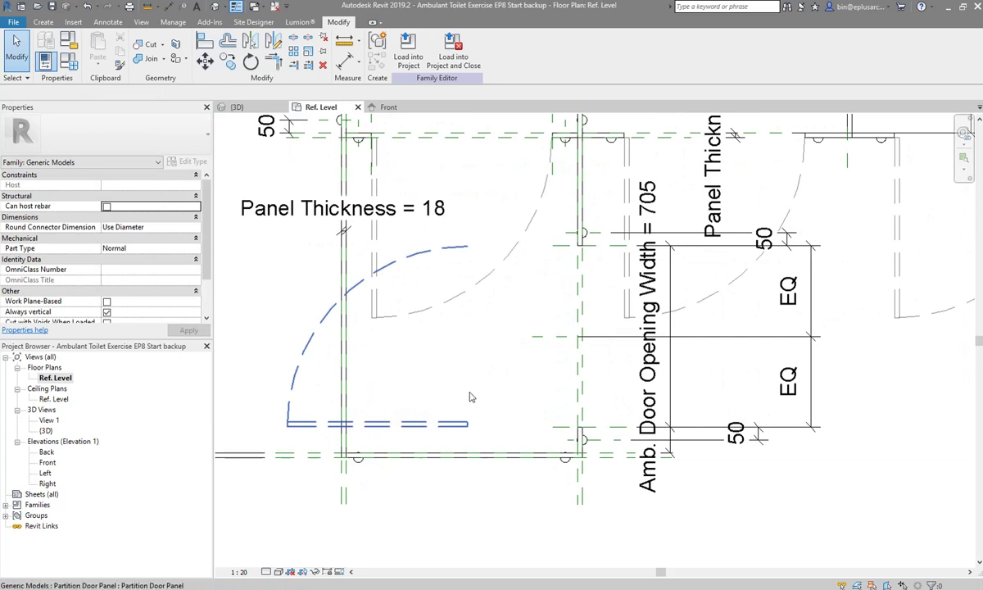
click(467, 425)
click(434, 401)
scroll(580, 404, up, 1)
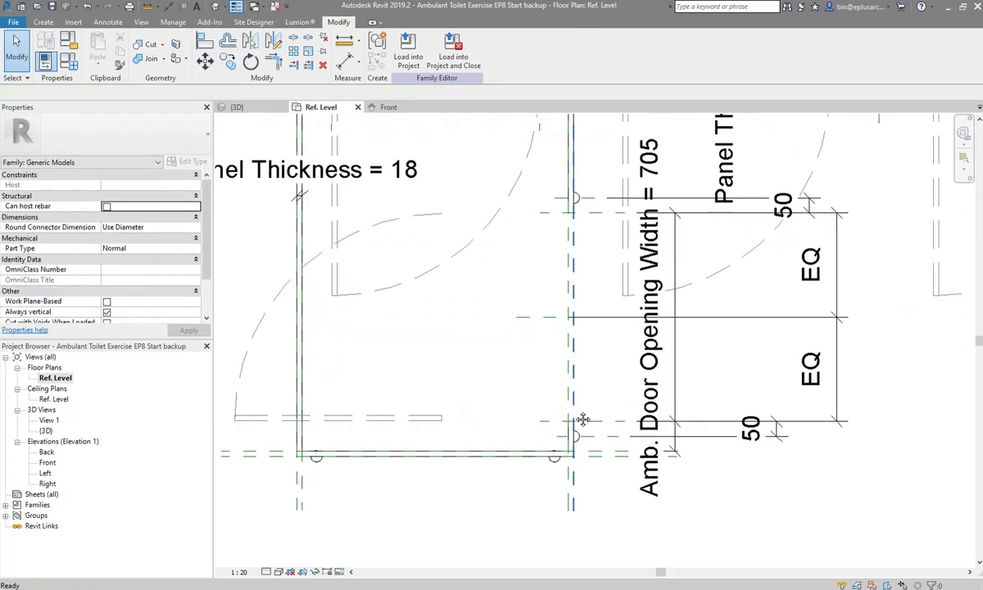
Start and cancel the reference plane and dimension tools near the cubicle front
key(r)
key(p)
scroll(556, 388, up, 1)
scroll(526, 256, up, 2)
scroll(511, 322, up, 2)
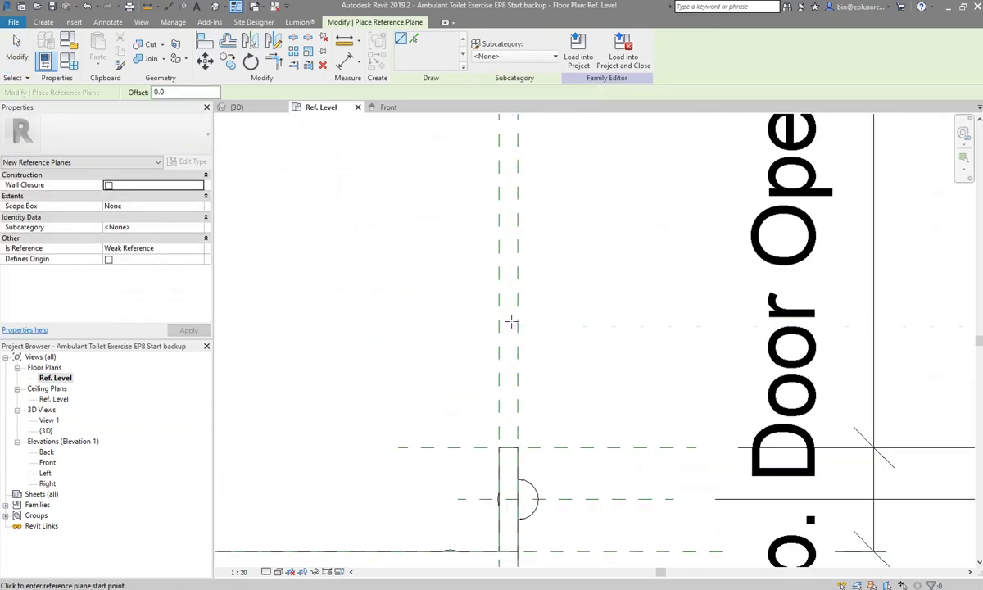
key(Escape)
key(d)
key(i)
scroll(507, 307, up, 1)
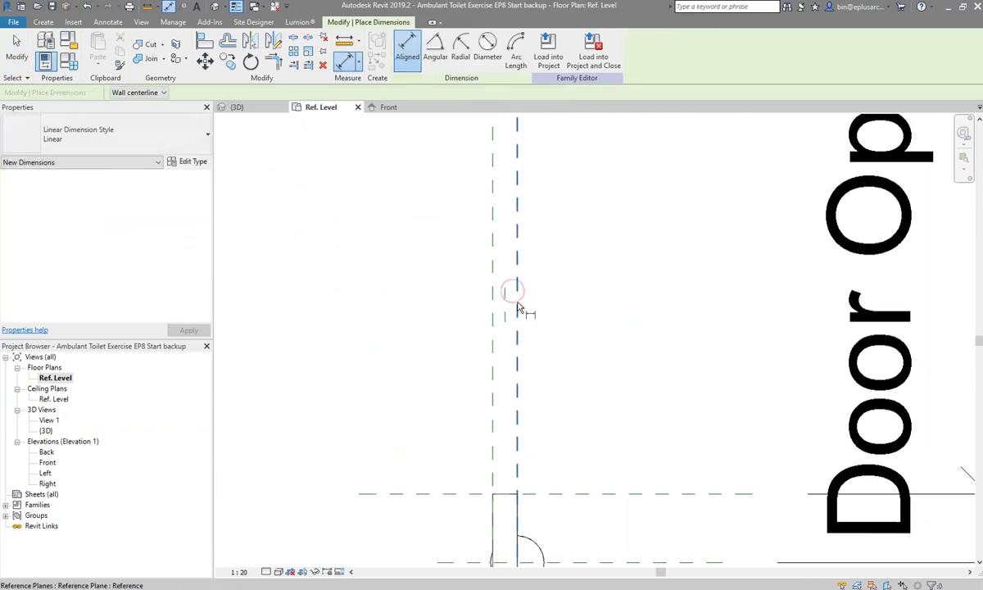
scroll(508, 301, up, 1)
scroll(509, 299, down, 2)
scroll(517, 397, down, 2)
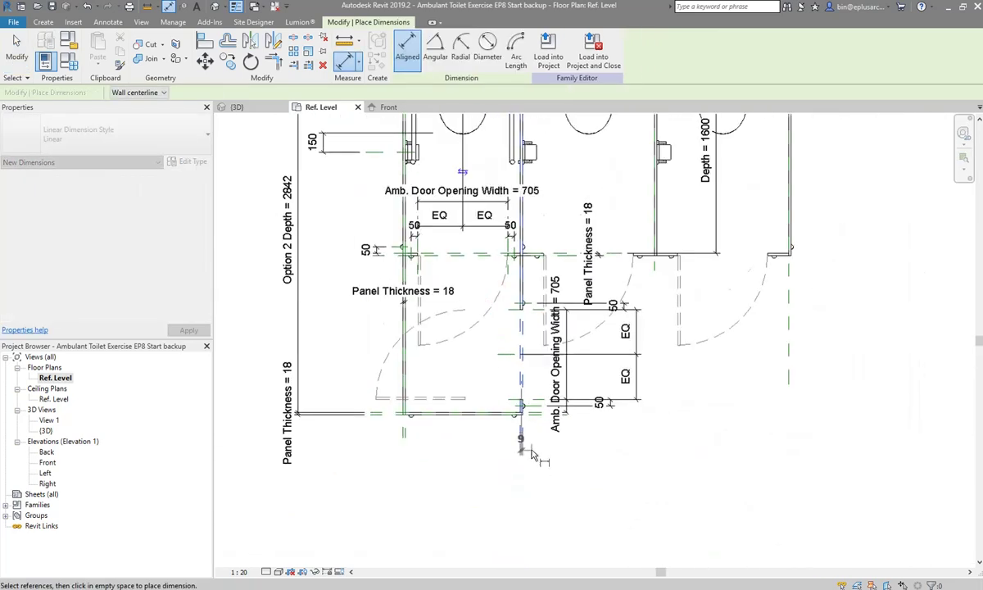
scroll(532, 426, down, 1)
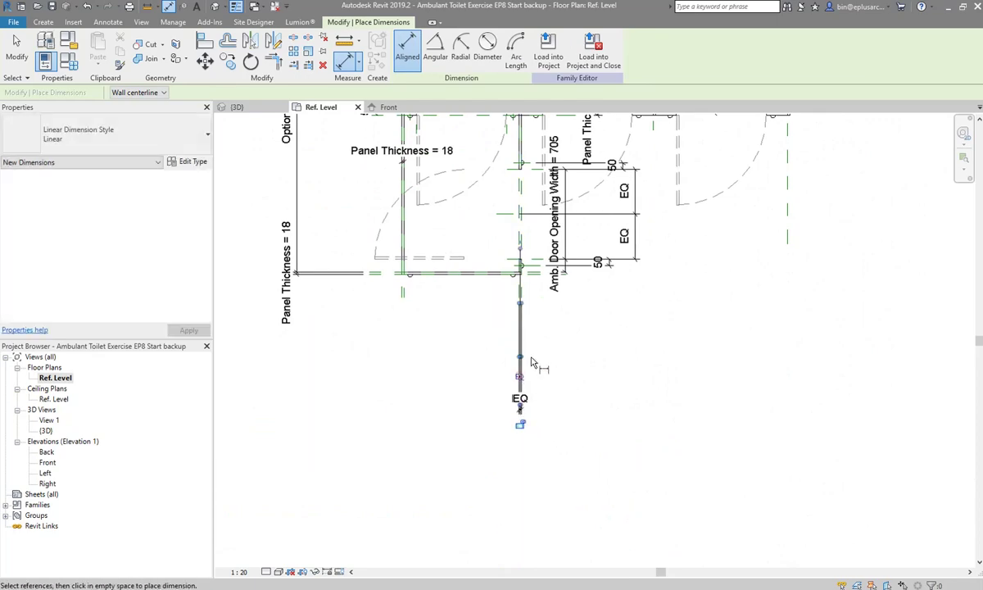
key(Escape)
scroll(524, 344, up, 1)
scroll(520, 328, up, 1)
scroll(516, 303, up, 2)
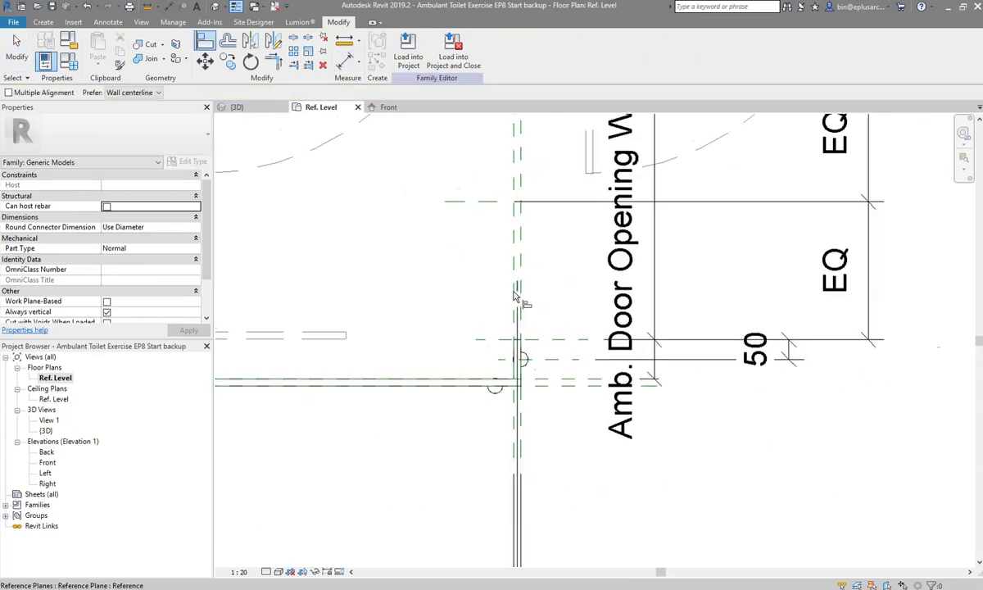
scroll(516, 296, up, 2)
Align the partition door panel's Center (Front/Back) line to the front reference line
middle_drag(479, 307, 565, 327)
scroll(565, 327, down, 2)
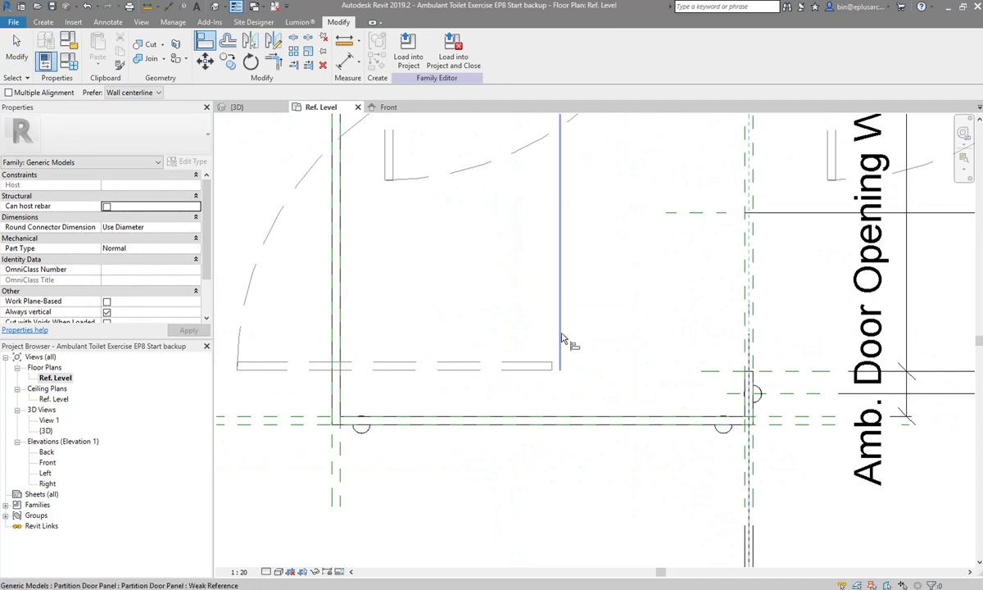
click(561, 336)
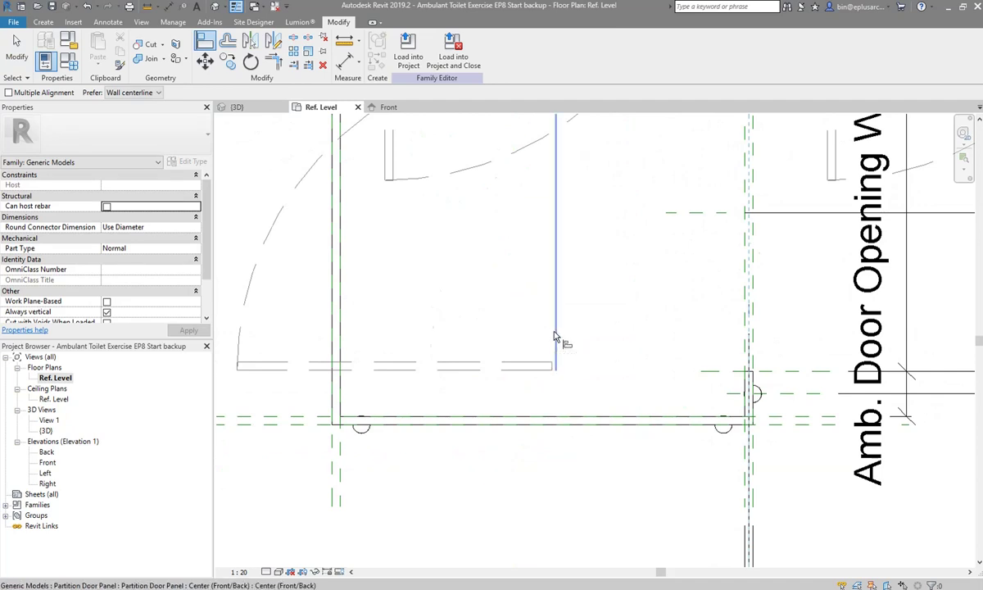
click(554, 336)
scroll(631, 331, down, 3)
scroll(620, 334, down, 1)
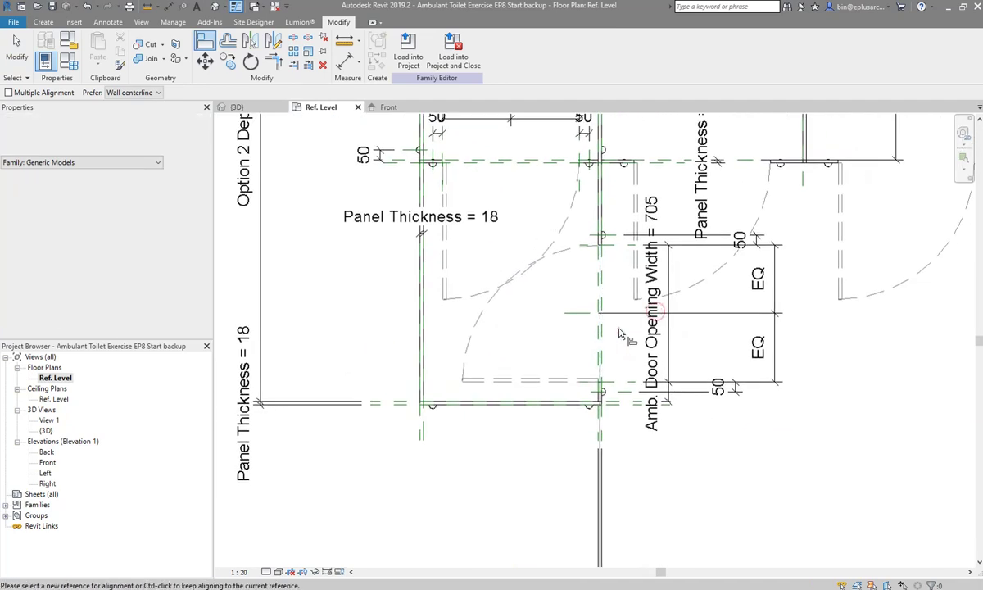
key(Escape)
key(Escape)
Flip the door panel's swing and test its facing flip with the flip arrows
click(557, 258)
middle_drag(600, 318, 580, 336)
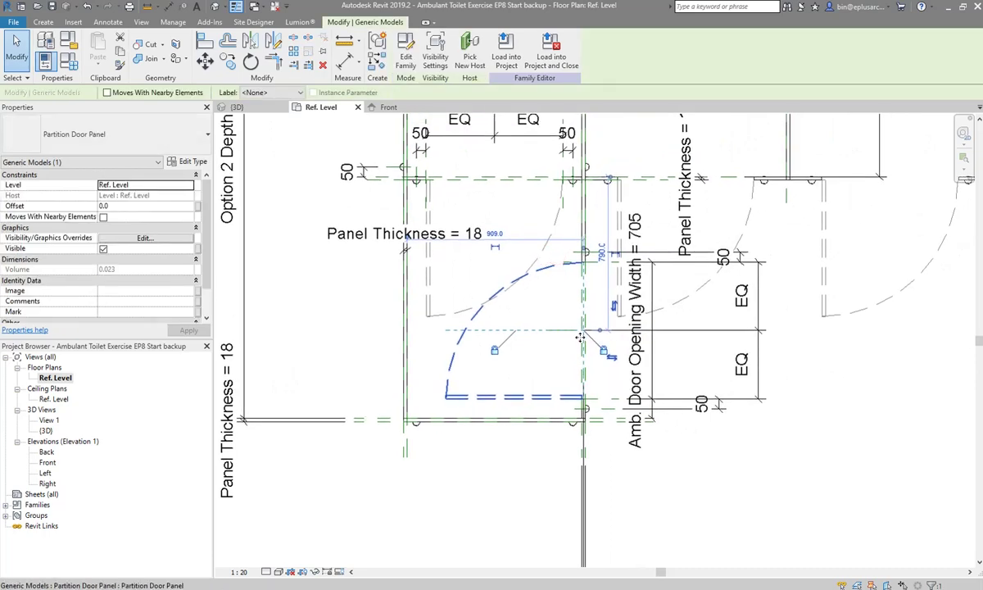
click(611, 358)
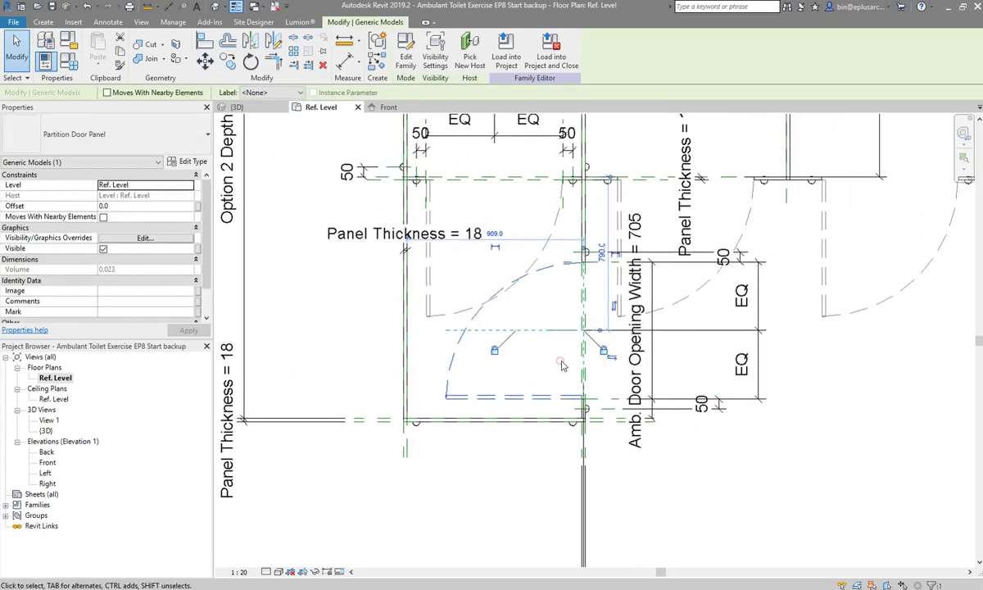
key(Escape)
scroll(538, 358, down, 2)
middle_drag(524, 295, 524, 313)
click(521, 317)
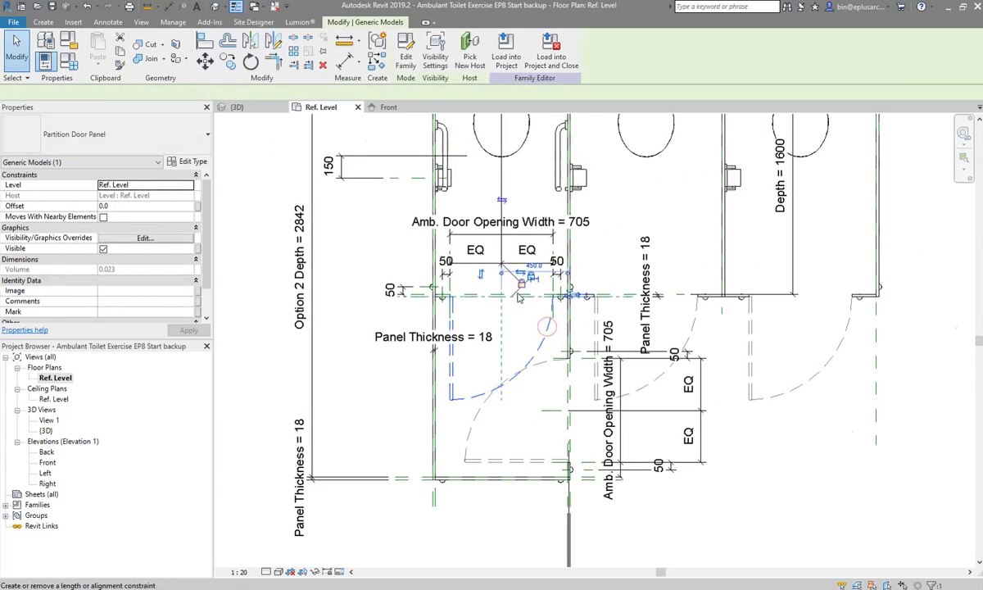
scroll(492, 278, up, 2)
scroll(500, 275, up, 2)
scroll(507, 274, up, 1)
click(517, 255)
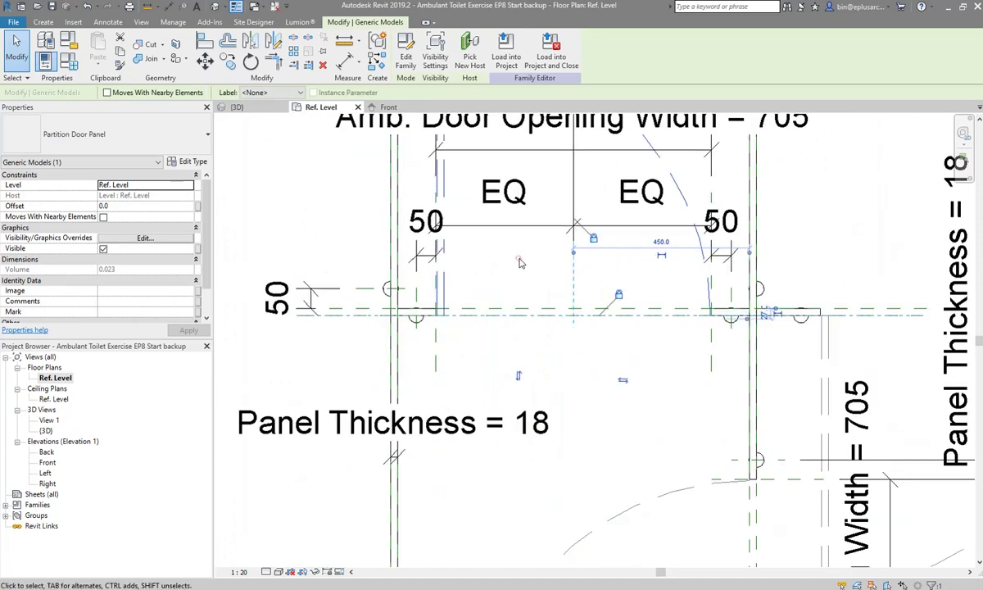
click(517, 376)
middle_drag(554, 339, 509, 339)
click(573, 294)
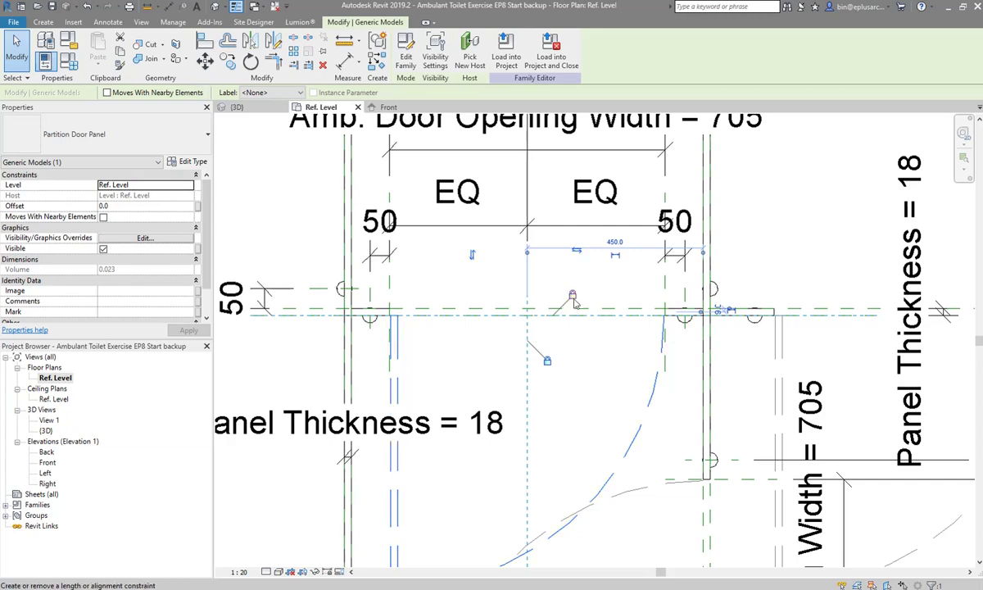
Draw a horizontal reference plane (RP) and dimension it EQ between the panel faces
key(r)
key(p)
scroll(458, 324, up, 2)
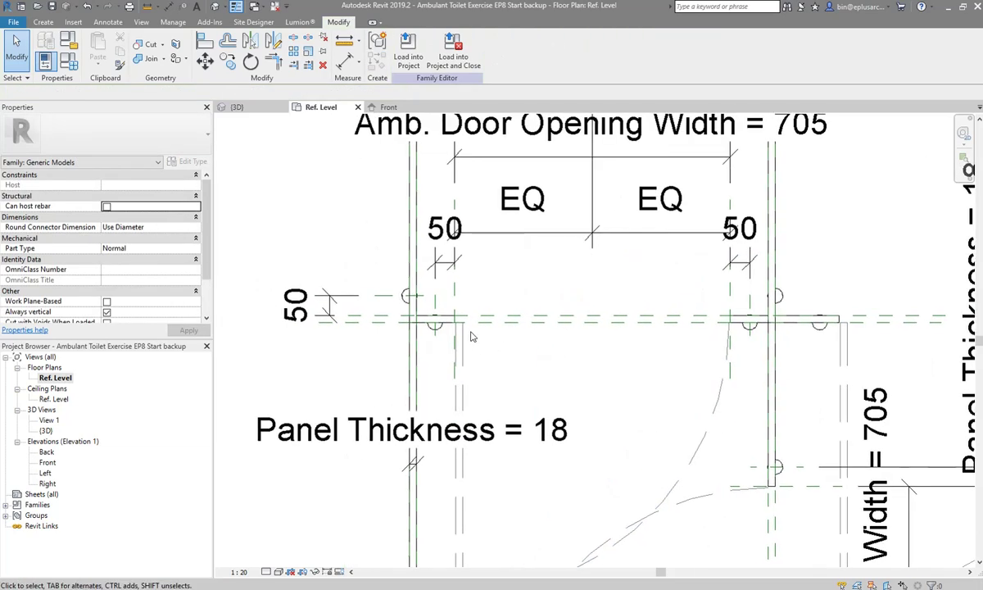
scroll(475, 319, up, 2)
scroll(486, 318, up, 3)
scroll(486, 319, up, 1)
click(488, 311)
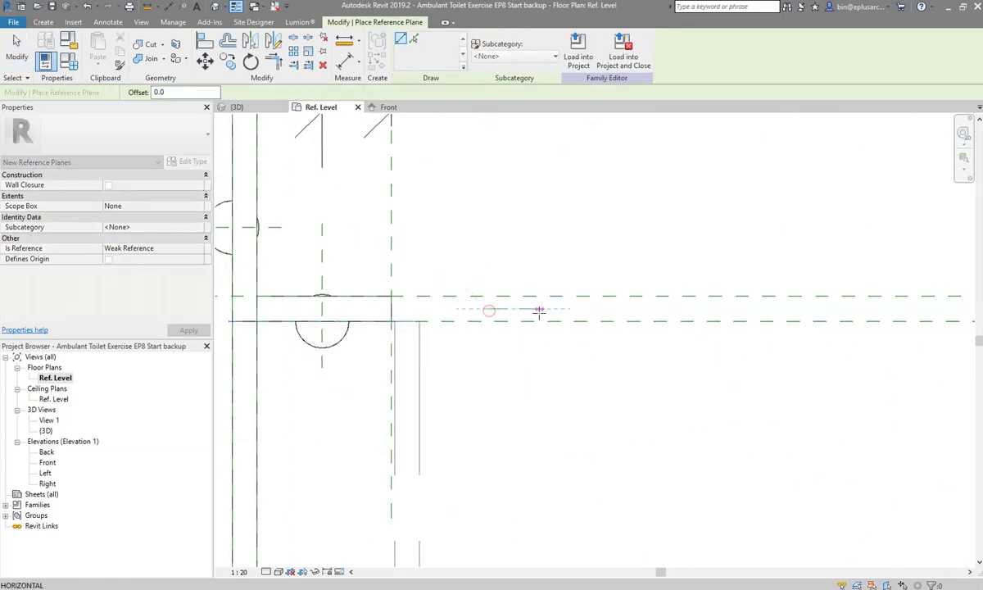
key(d)
key(i)
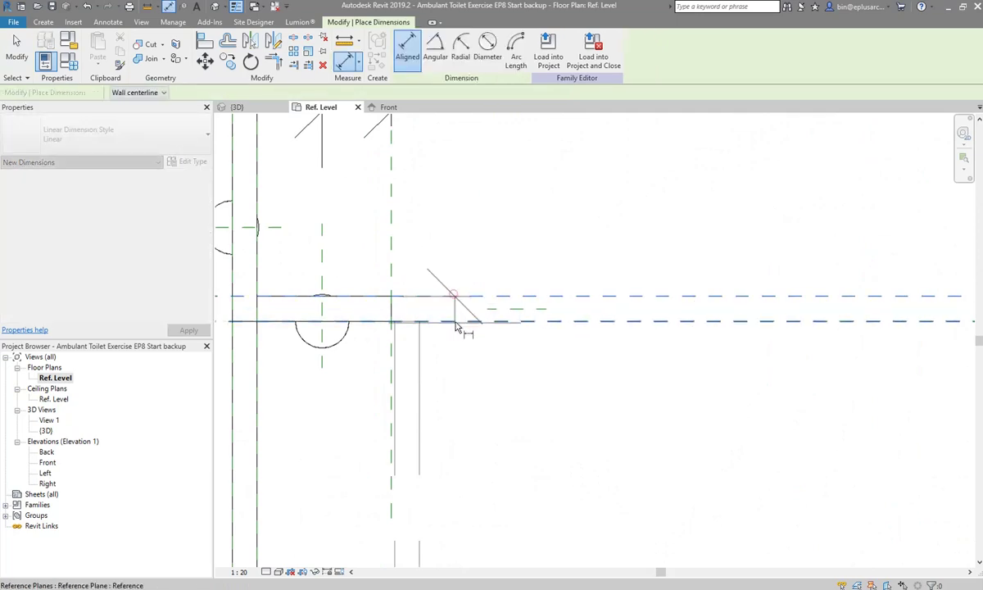
scroll(426, 340, down, 2)
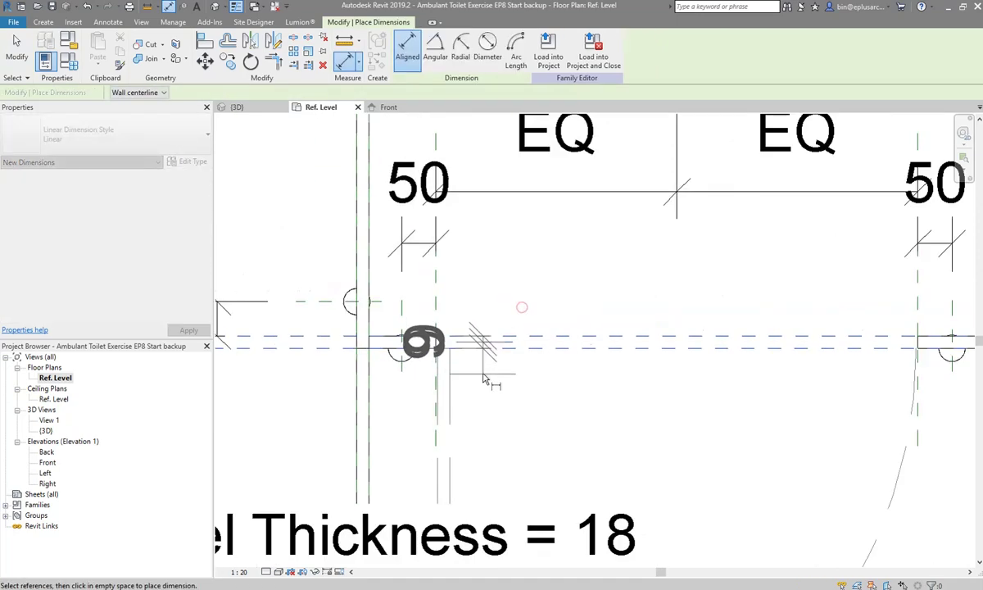
scroll(421, 375, down, 3)
scroll(420, 374, up, 1)
key(Escape)
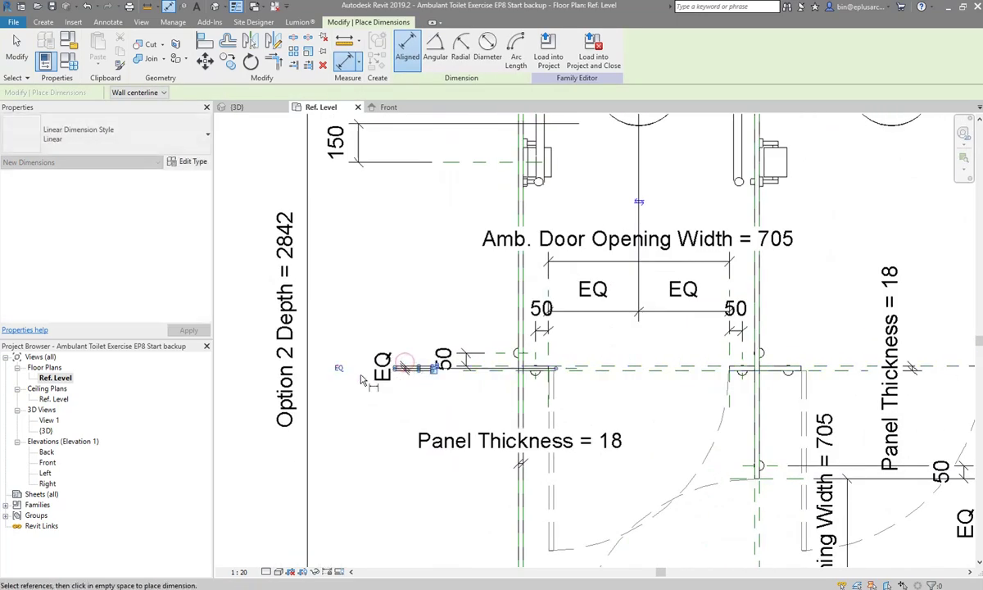
Align the door panel's centre to the new reference plane and lock it
key(Escape)
scroll(570, 372, up, 2)
scroll(569, 373, up, 2)
scroll(567, 375, up, 1)
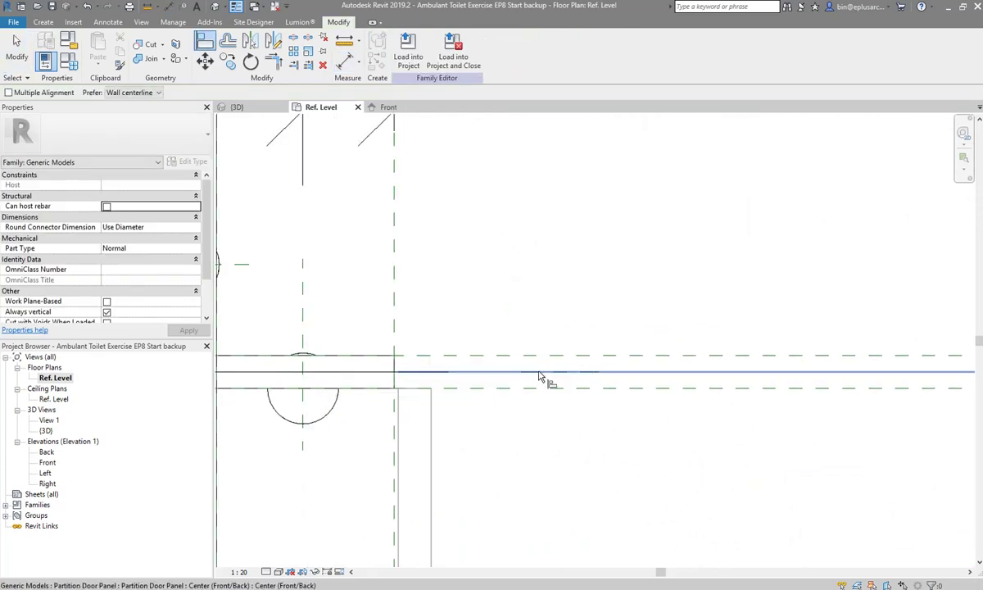
key(Tab)
click(478, 375)
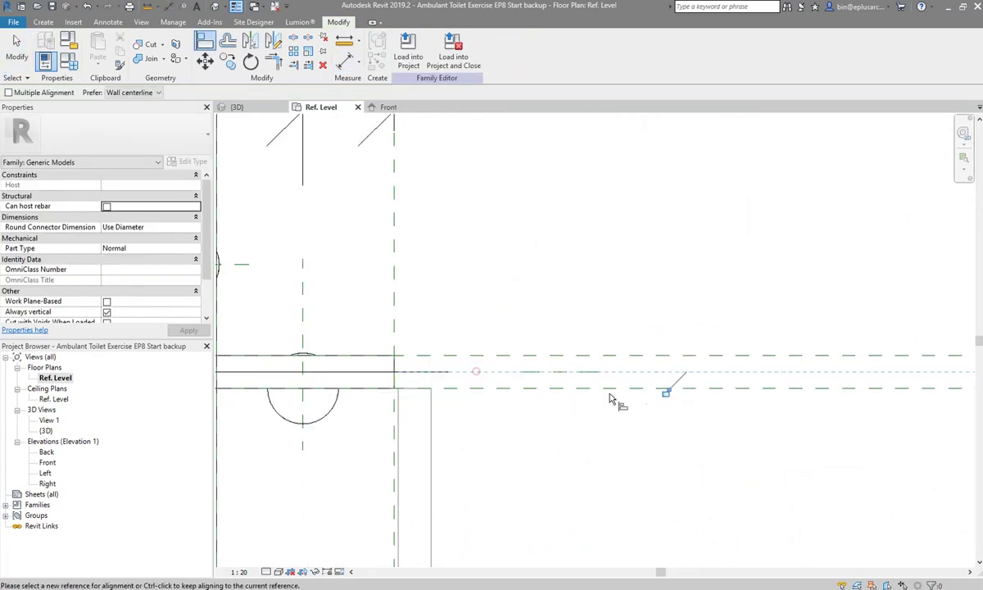
key(Escape)
key(Escape)
scroll(664, 396, down, 2)
scroll(637, 391, down, 2)
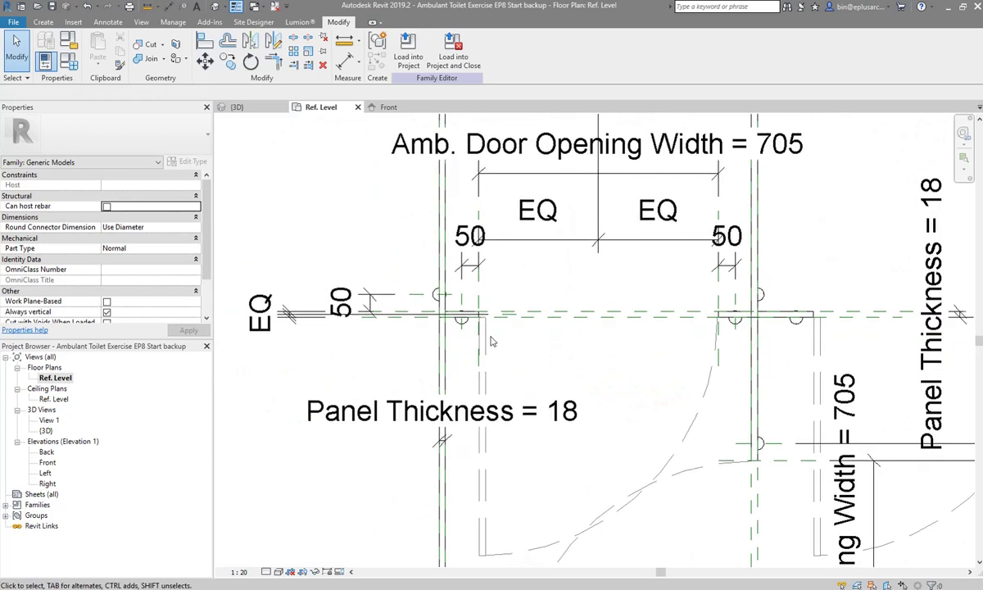
Check that the door panel sits centred in the 705 front door opening
click(489, 339)
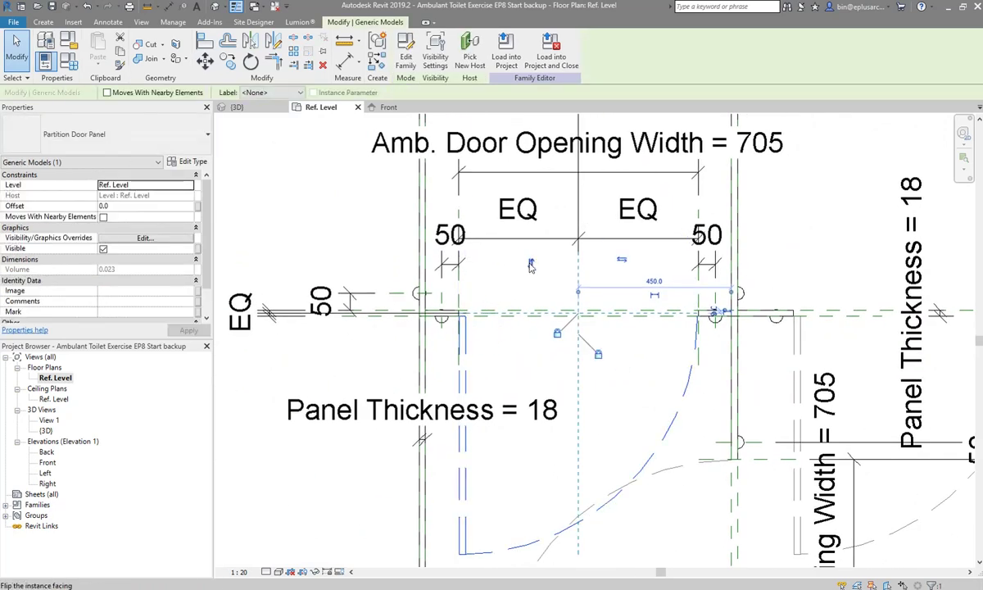
scroll(483, 350, down, 1)
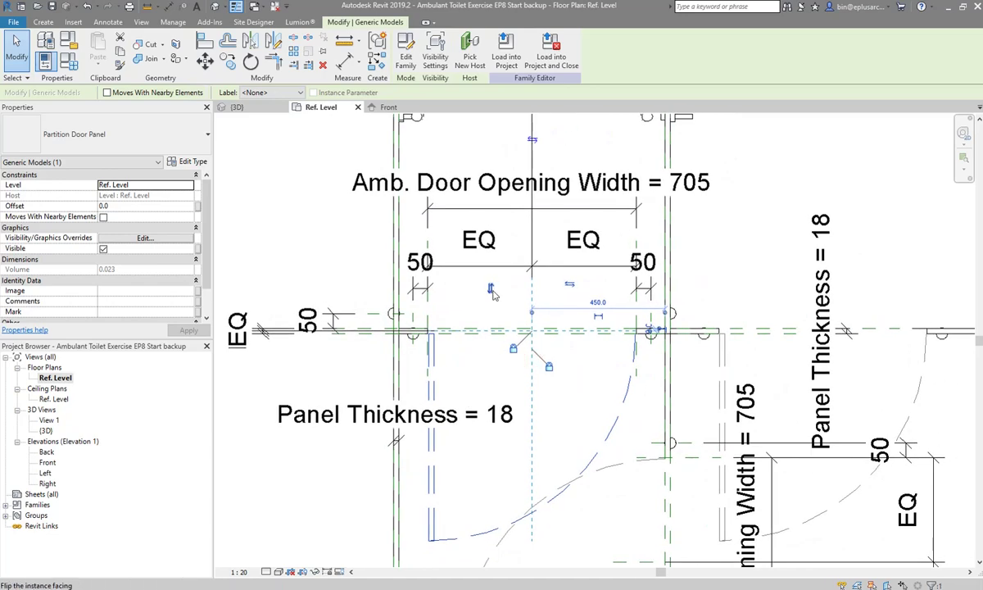
scroll(494, 300, down, 1)
scroll(494, 300, down, 1)
middle_drag(494, 300, 505, 393)
click(482, 372)
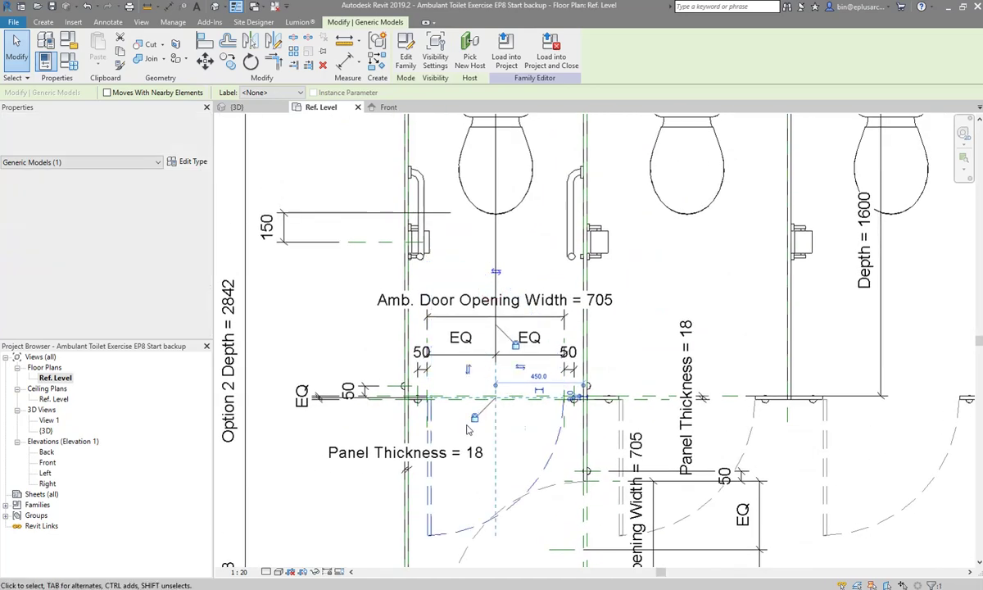
scroll(492, 352, down, 2)
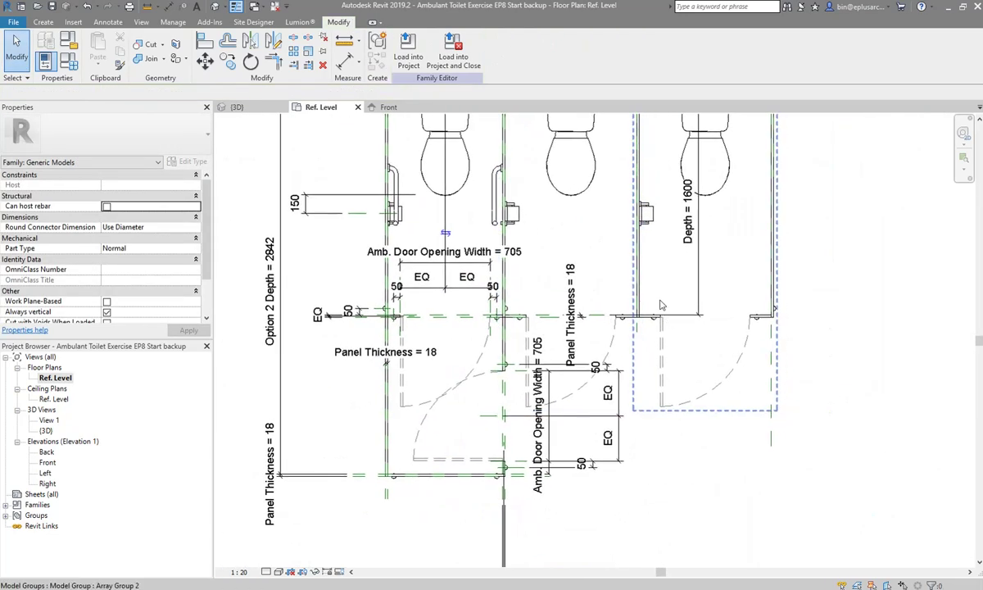
mouse_move(459, 352)
middle_down()
mouse_move(404, 365)
mouse_move(377, 331)
mouse_move(383, 244)
middle_up()
scroll(380, 342, up, 1)
scroll(376, 337, up, 1)
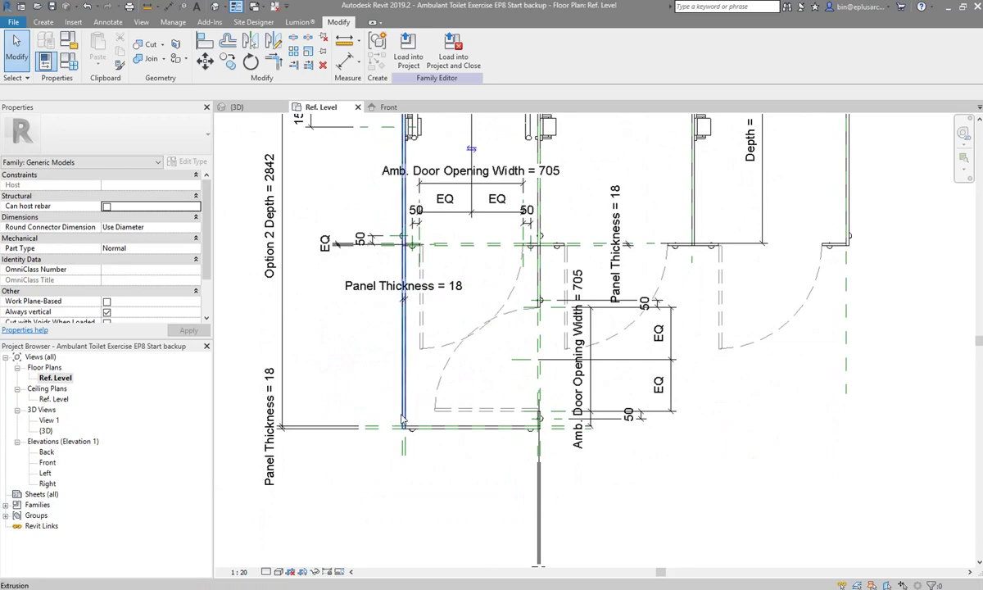
scroll(414, 422, up, 2)
scroll(514, 422, up, 2)
Select and deselect the panel extrusion and partition leg to inspect them
click(571, 421)
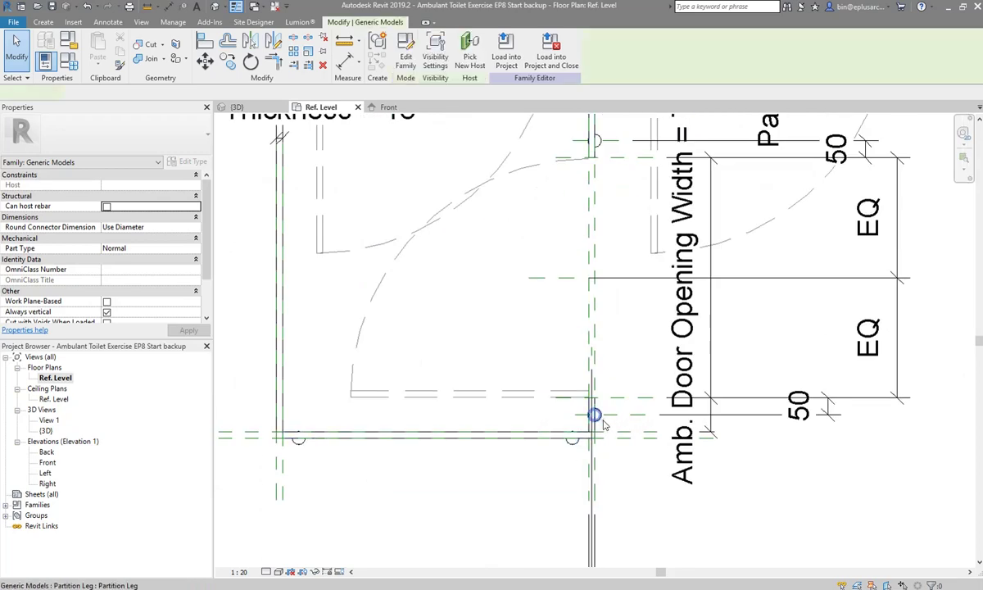
scroll(571, 421, up, 1)
scroll(492, 422, up, 1)
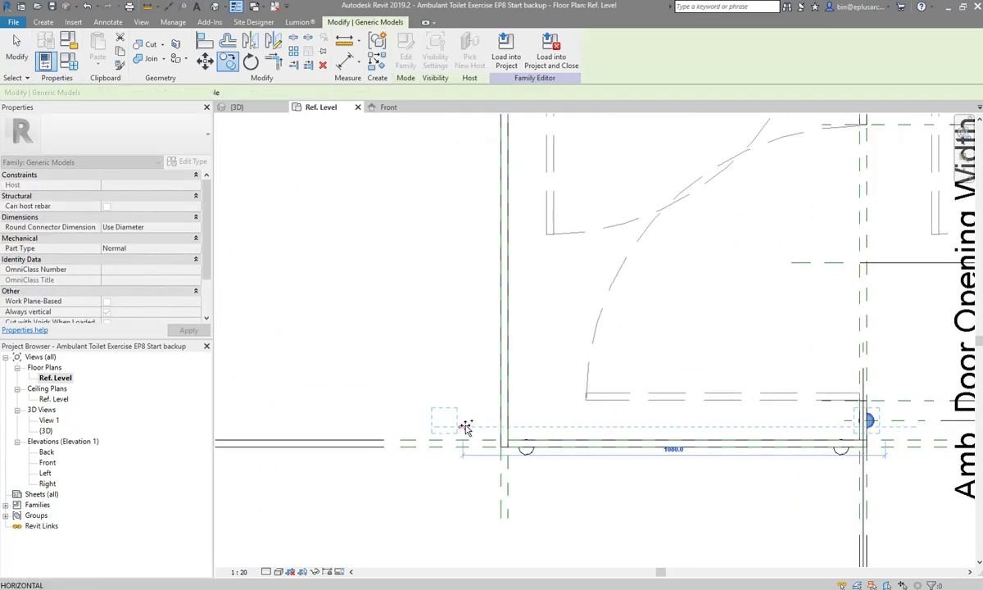
key(Escape)
click(442, 422)
key(Escape)
scroll(472, 431, up, 1)
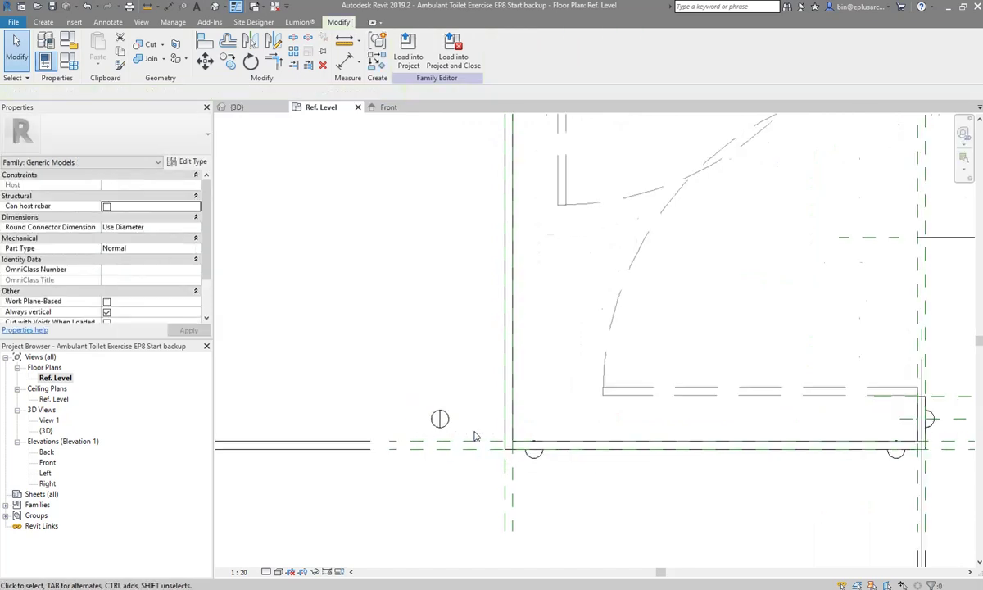
scroll(477, 438, up, 1)
Align elements to the vertical and horizontal references in the plan
key(l)
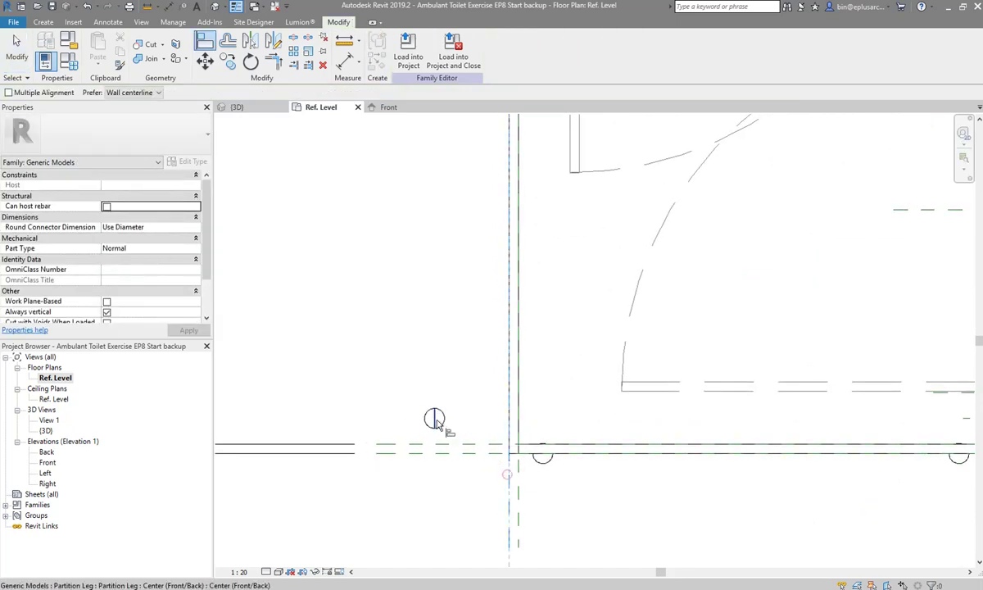
click(507, 385)
scroll(507, 426, down, 1)
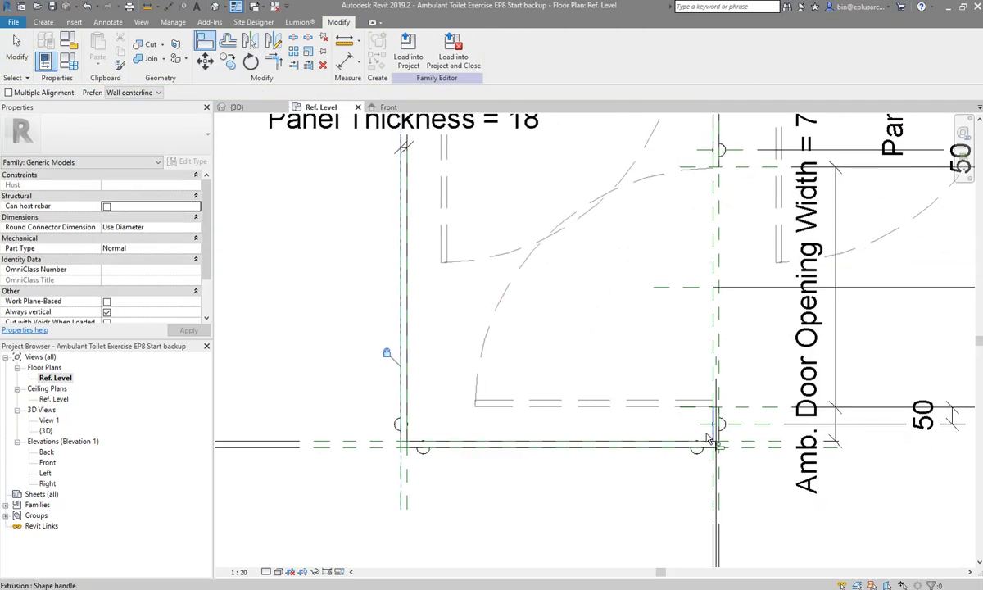
scroll(524, 442, down, 1)
click(748, 424)
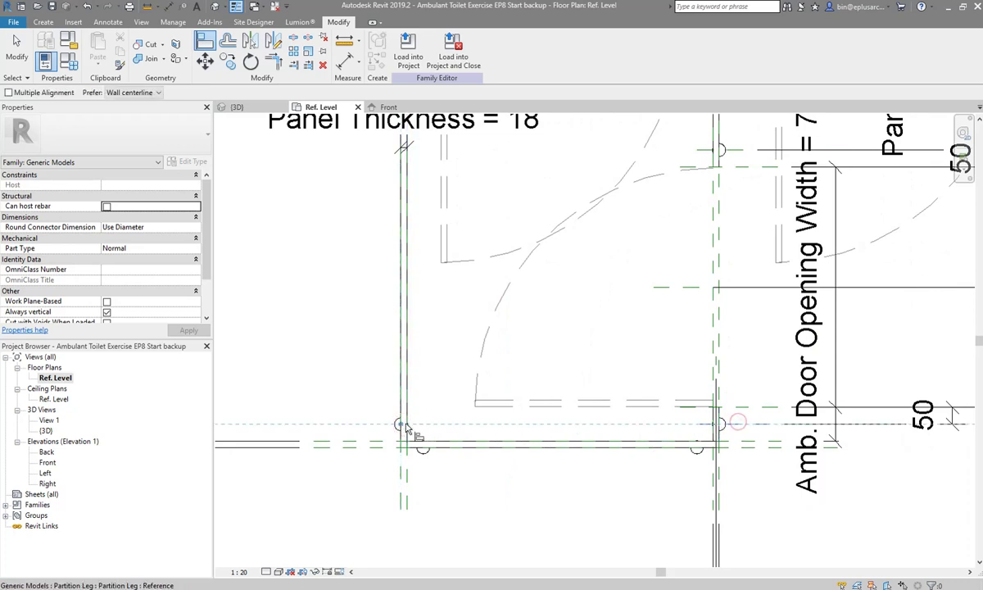
key(Escape)
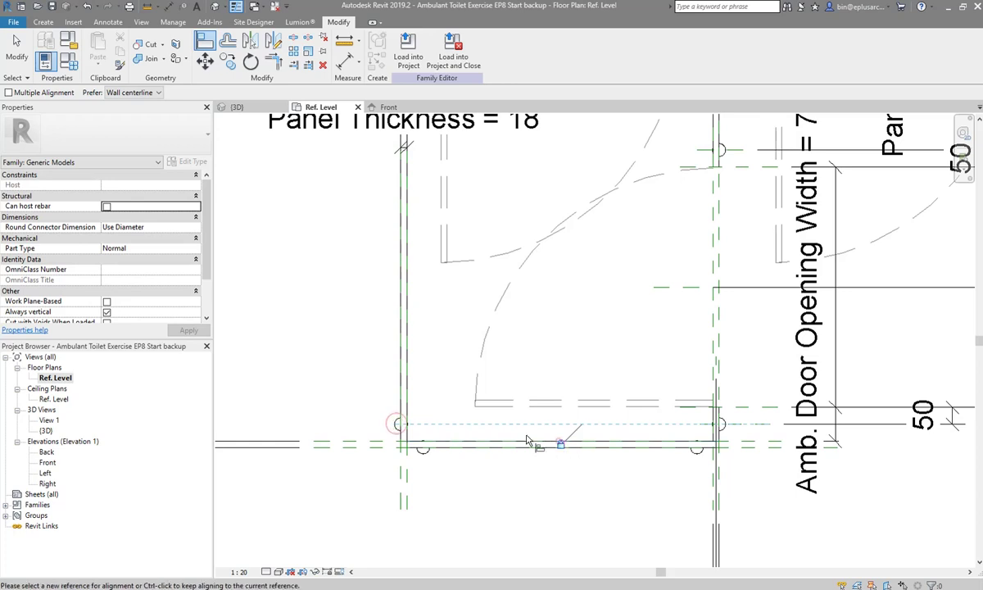
scroll(442, 459, down, 2)
key(Escape)
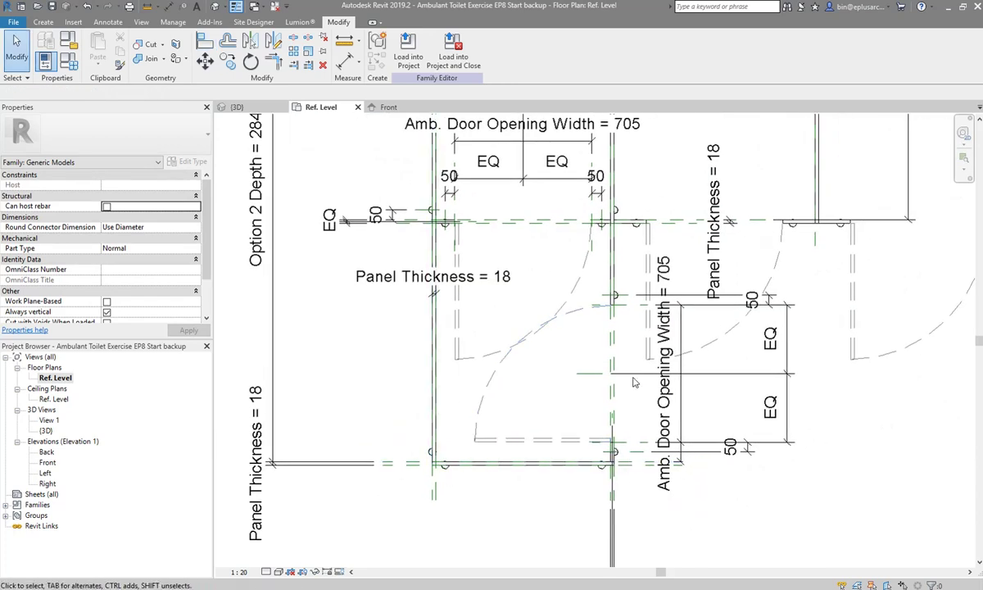
Pan to the toilets, check Array Group 2, then open the Default 3D View
middle_drag(612, 319, 576, 360)
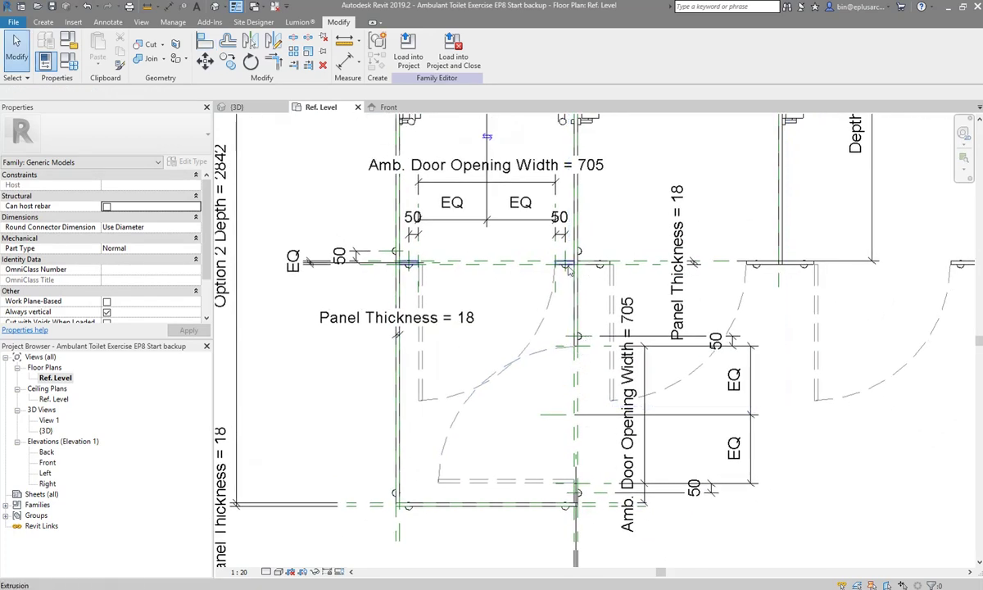
scroll(376, 336, down, 1)
scroll(506, 341, up, 1)
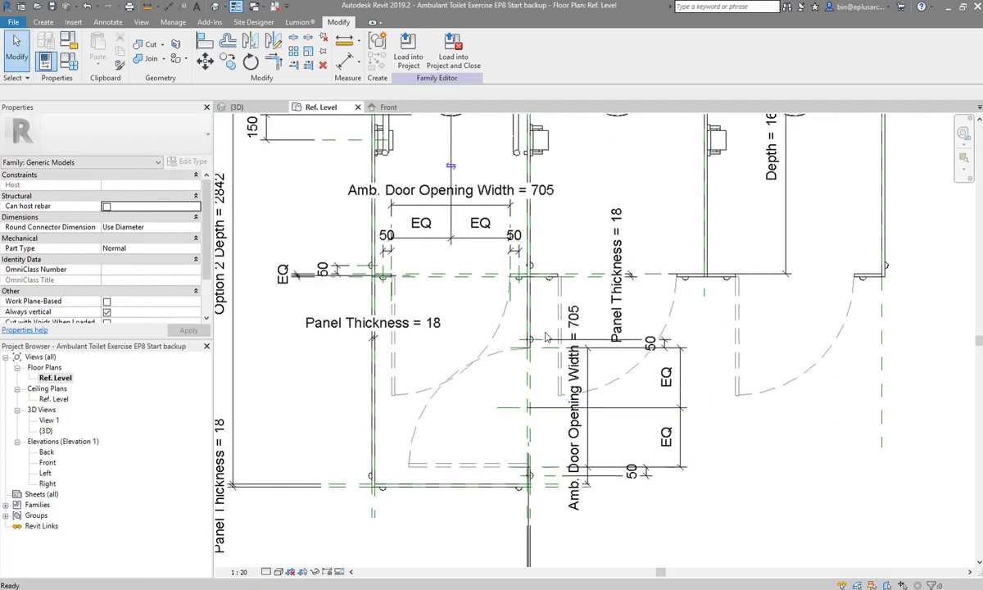
scroll(506, 341, down, 2)
middle_drag(507, 340, 537, 361)
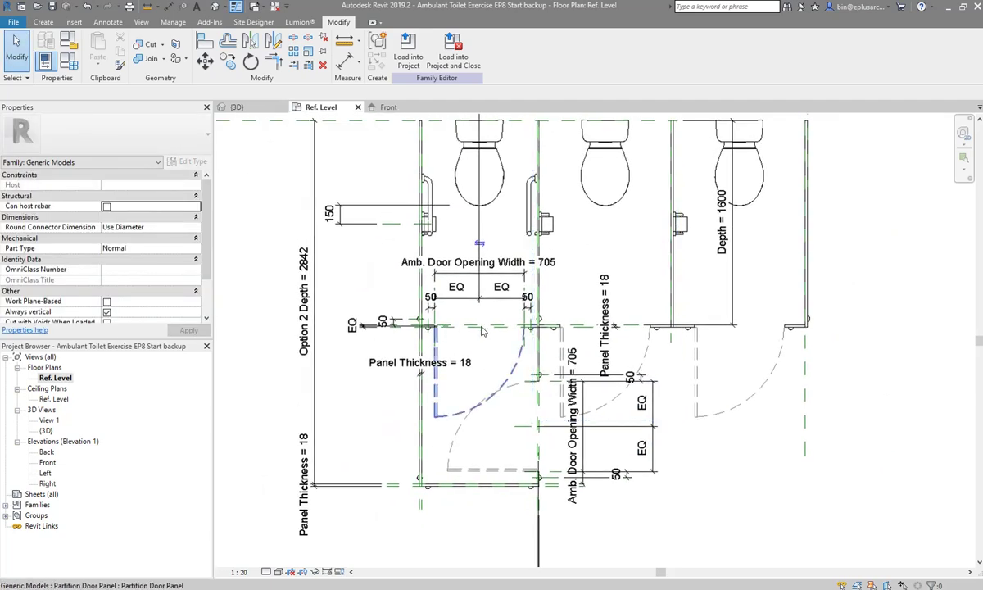
click(645, 346)
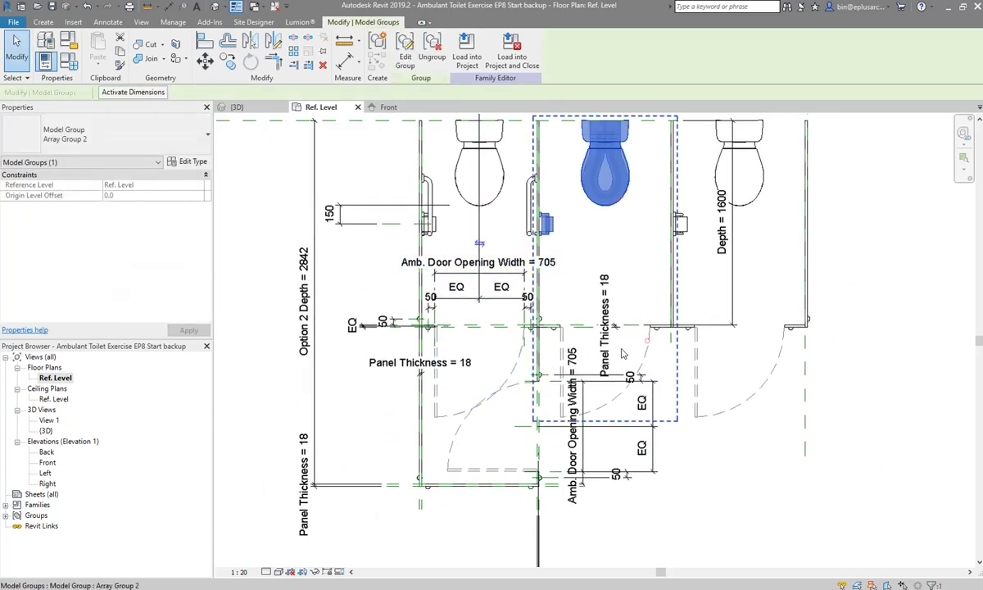
scroll(465, 381, down, 1)
middle_drag(465, 381, 496, 384)
key(Escape)
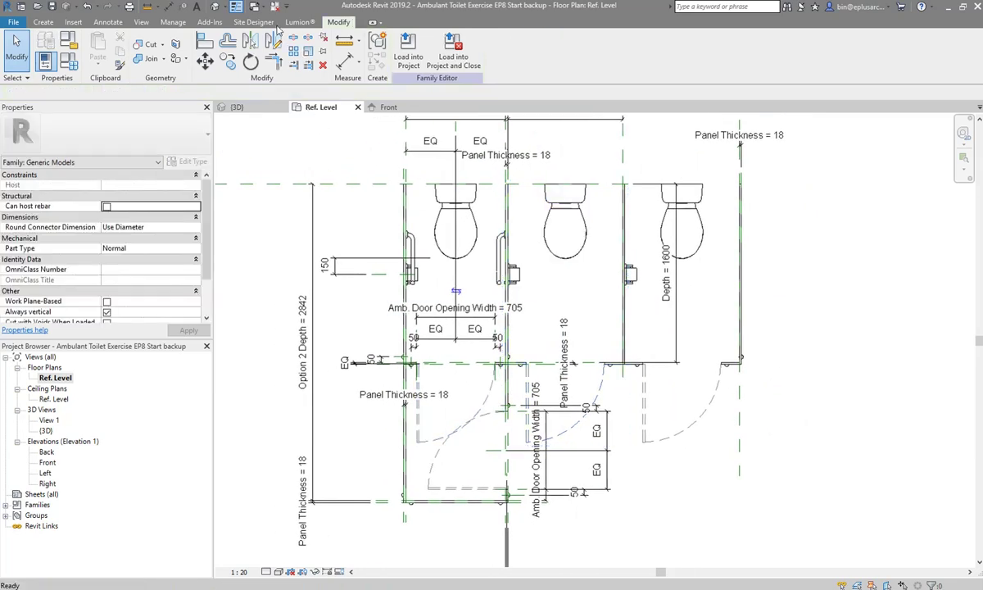
click(213, 7)
mouse_move(623, 377)
shift+middle_down()
mouse_move(667, 386)
mouse_move(589, 399)
mouse_move(642, 403)
shift+middle_up()
Turn Preview Visibility on and orbit the 3D view of the cubicles
click(353, 570)
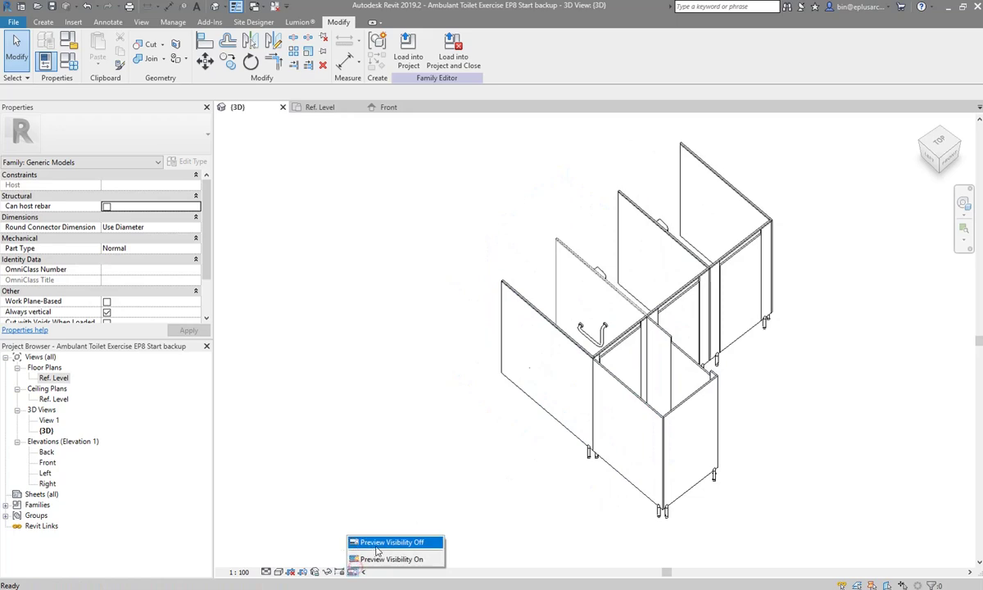
click(388, 560)
mouse_move(574, 369)
shift+middle_down()
mouse_move(694, 363)
mouse_move(511, 366)
mouse_move(625, 394)
mouse_move(599, 380)
mouse_move(597, 417)
shift+middle_up()
click(598, 377)
key(Escape)
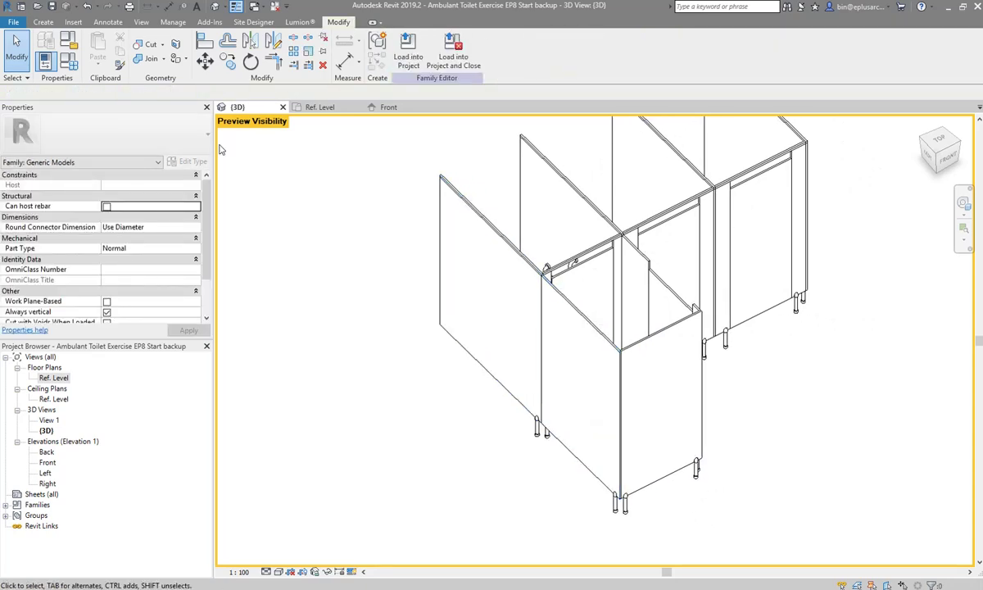
In Family Types, switch Panel - Left off and back on, then reopen Family Types
click(69, 60)
drag(219, 36, 205, 36)
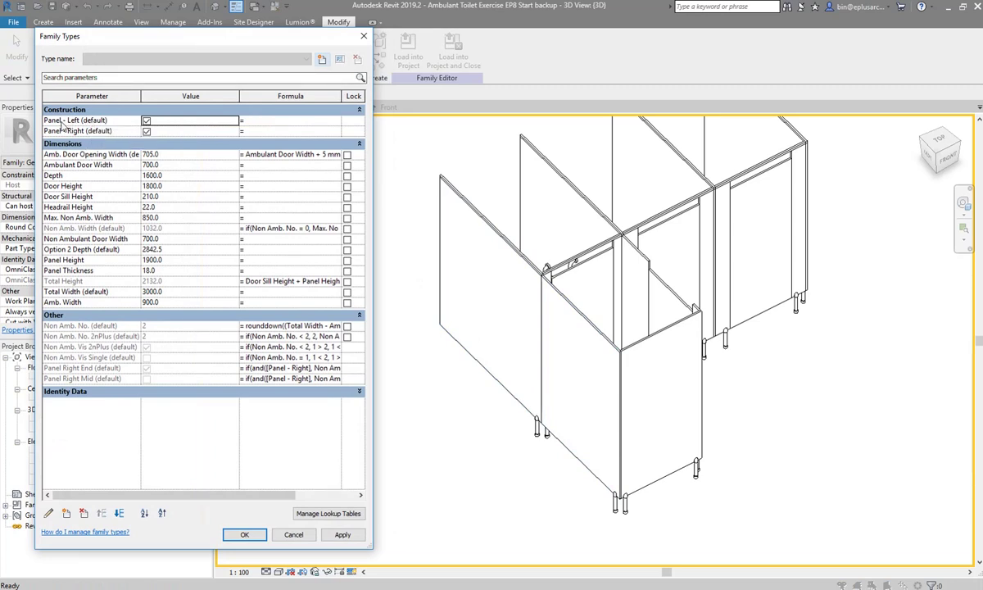
click(148, 122)
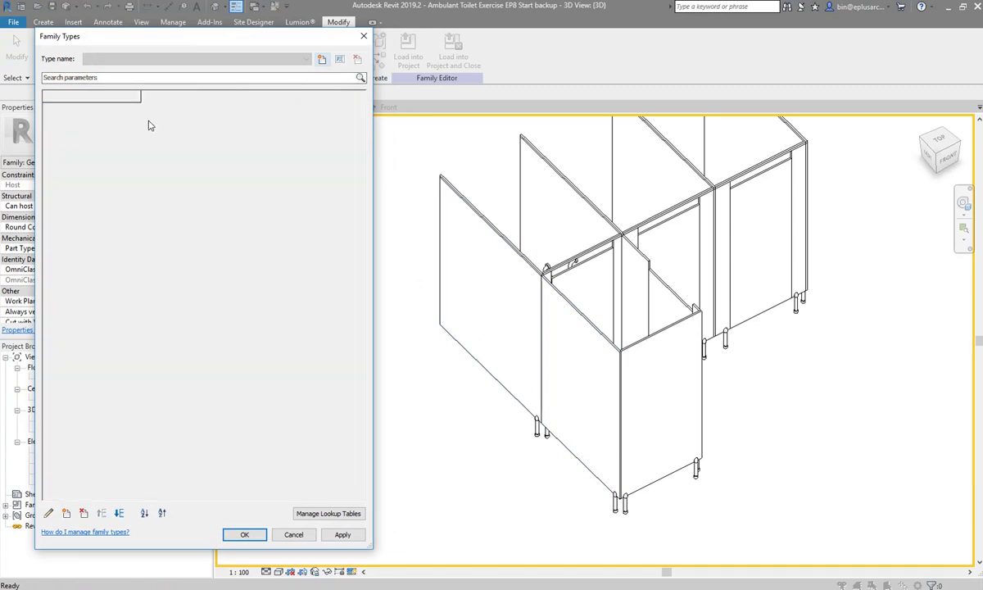
click(349, 536)
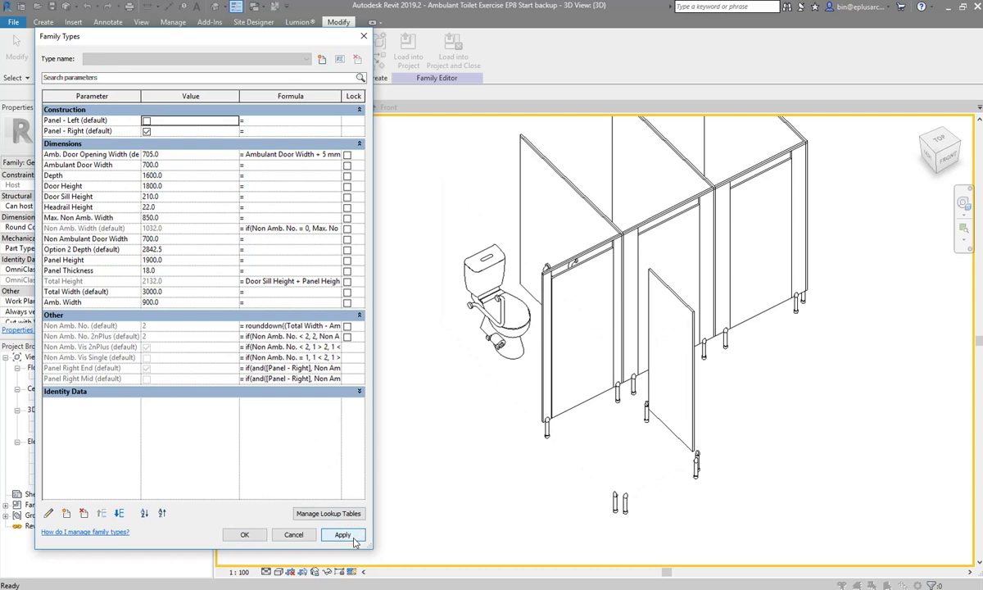
click(147, 120)
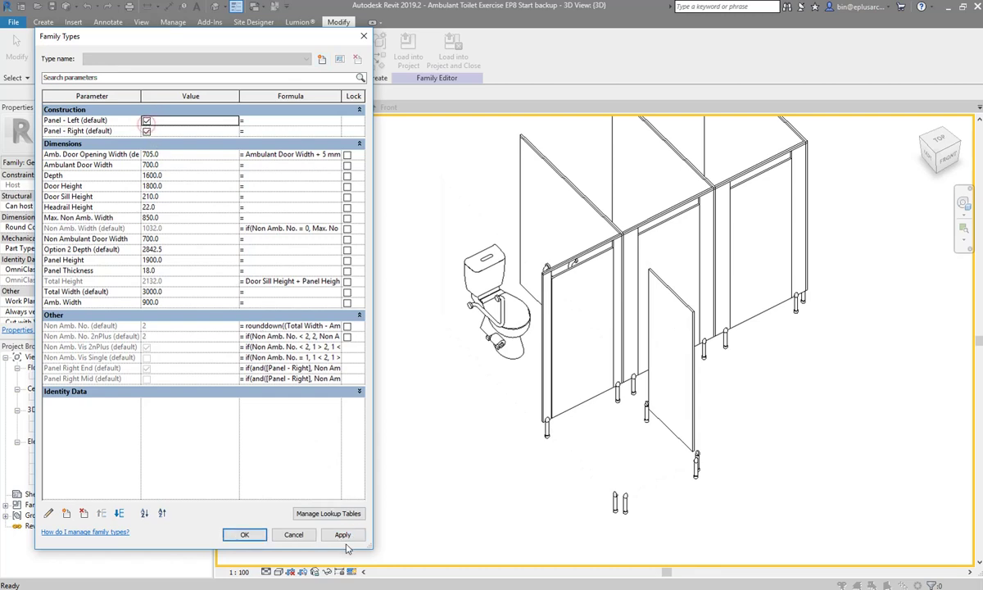
click(343, 534)
click(244, 534)
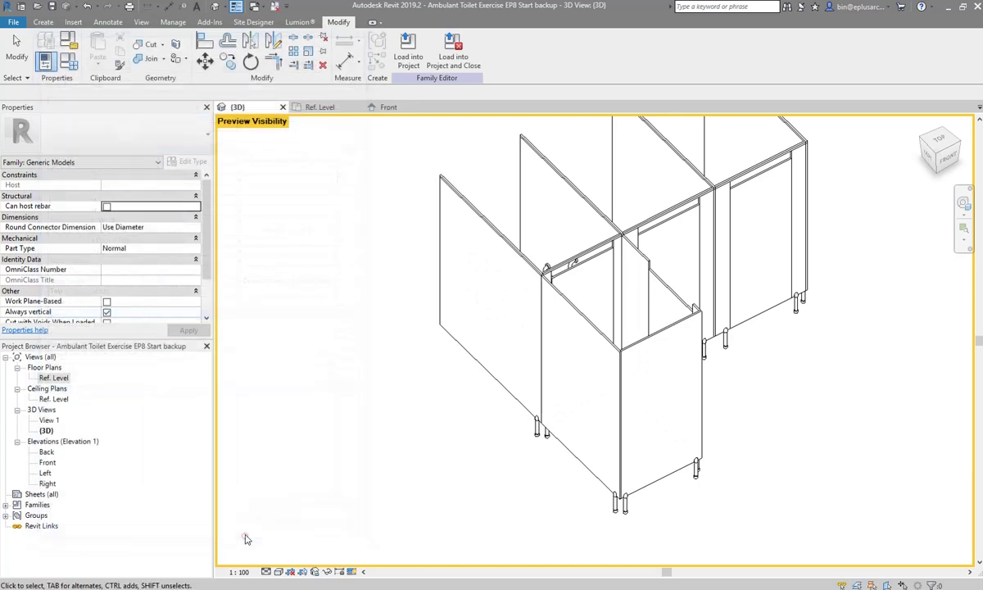
click(68, 59)
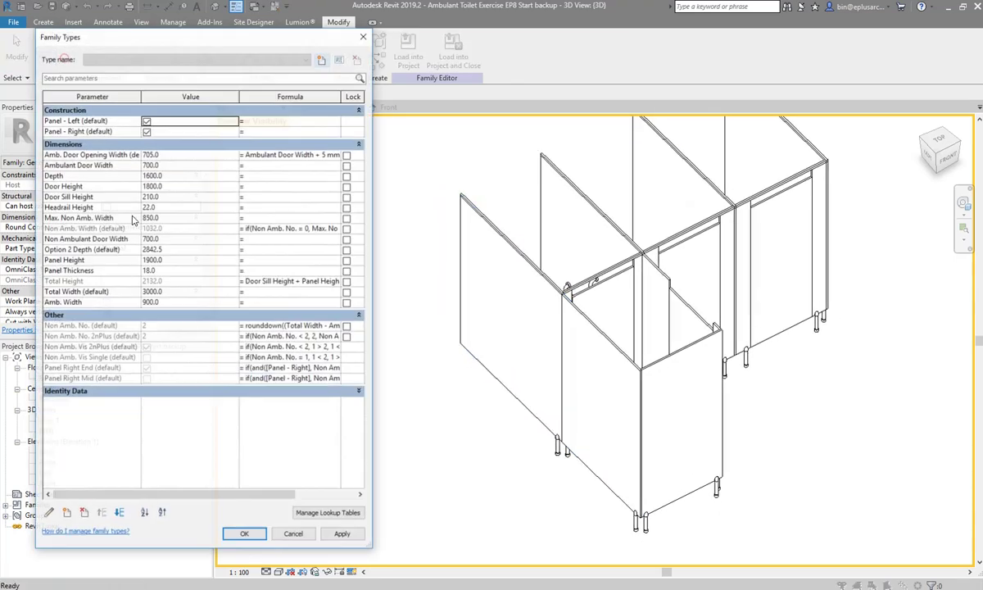
Create the 'Option 1' parameter as Yes/No, Instance, grouped under Construction
click(66, 511)
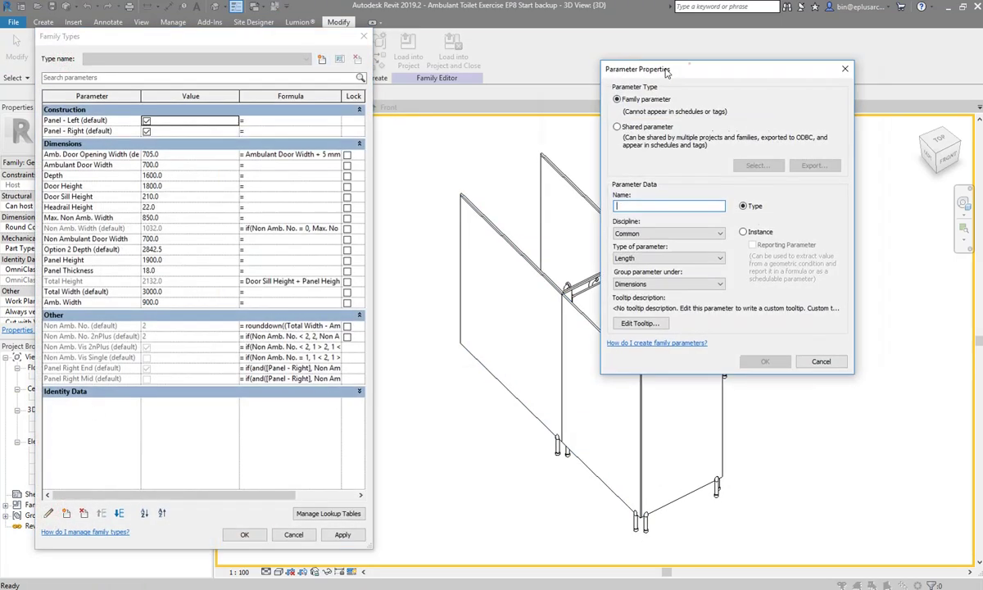
mouse_move(666, 72)
mouse_down()
mouse_move(424, 111)
mouse_move(263, 115)
mouse_up()
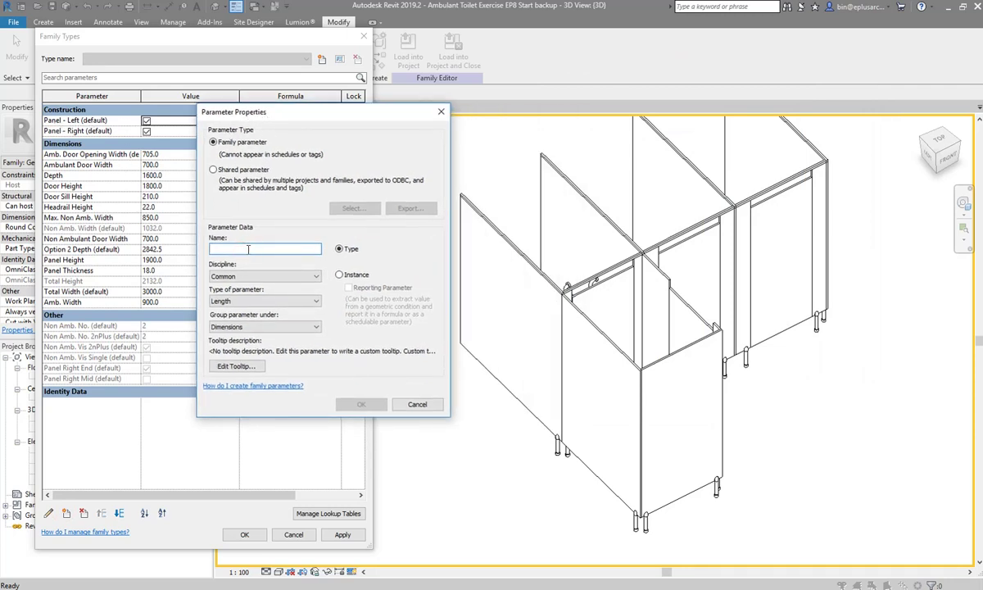
text(Option 1)
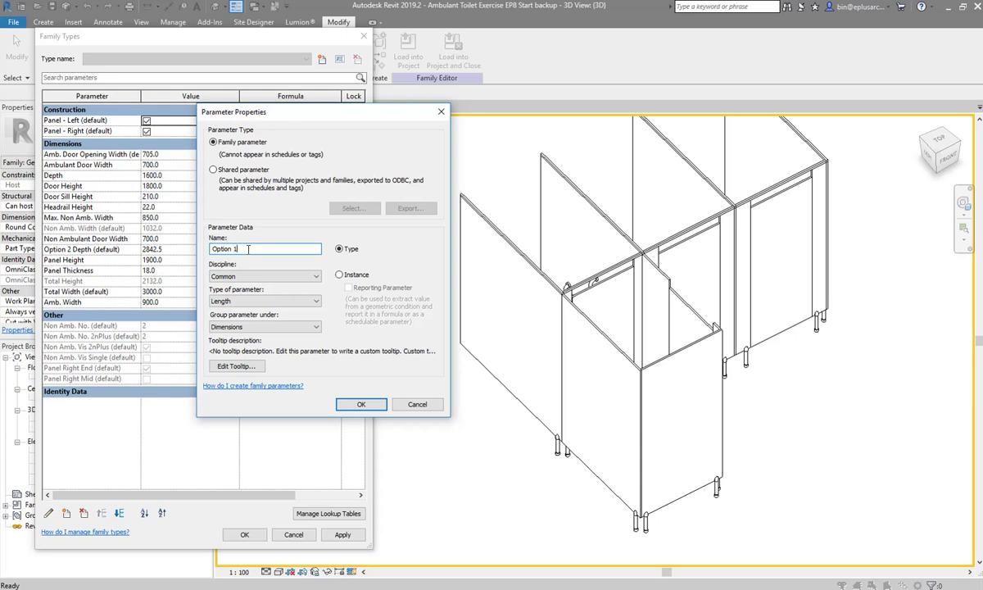
click(246, 300)
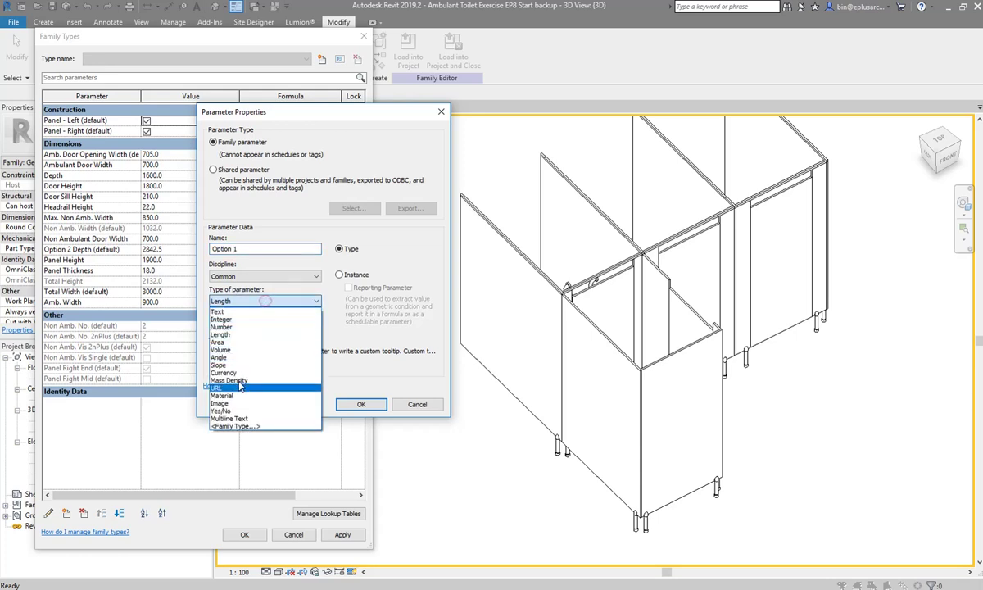
click(228, 385)
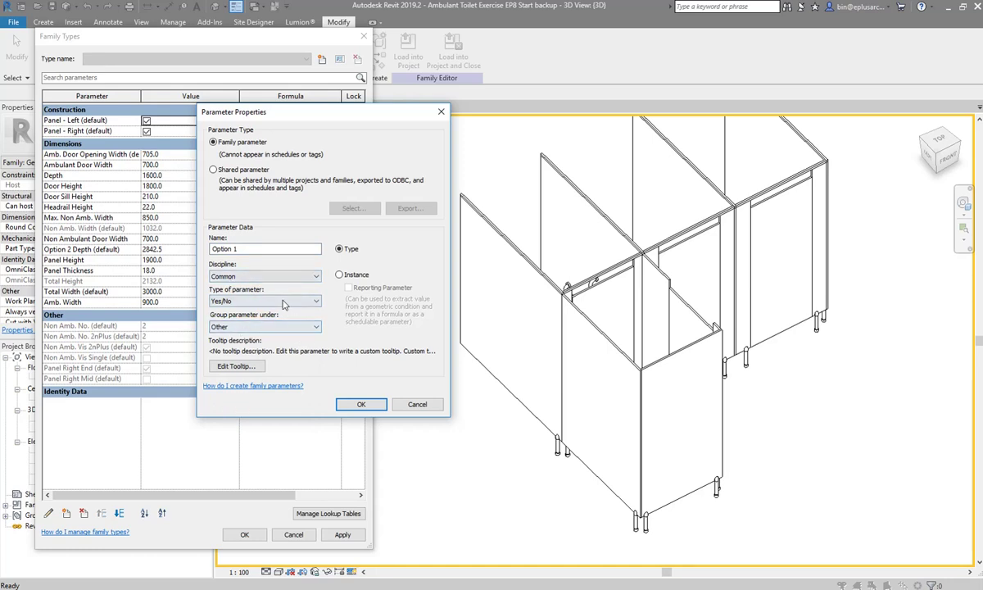
click(312, 326)
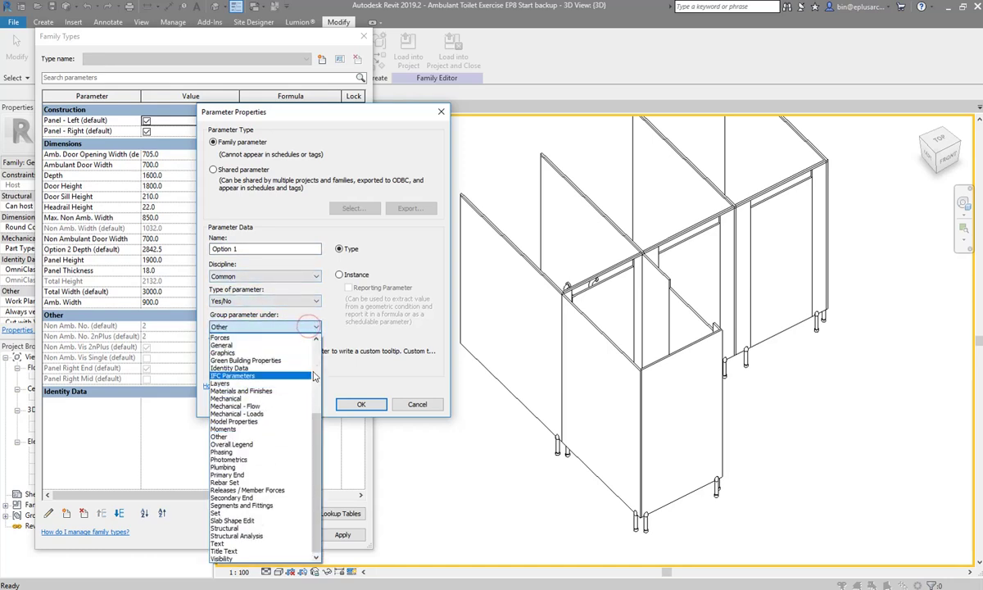
scroll(313, 376, up, 5)
click(262, 367)
click(339, 274)
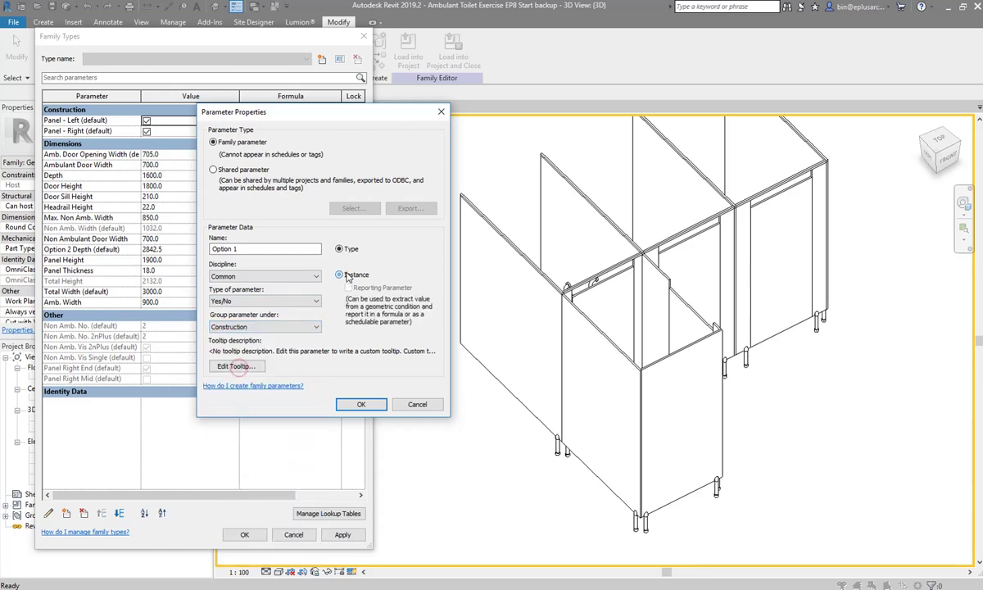
click(363, 404)
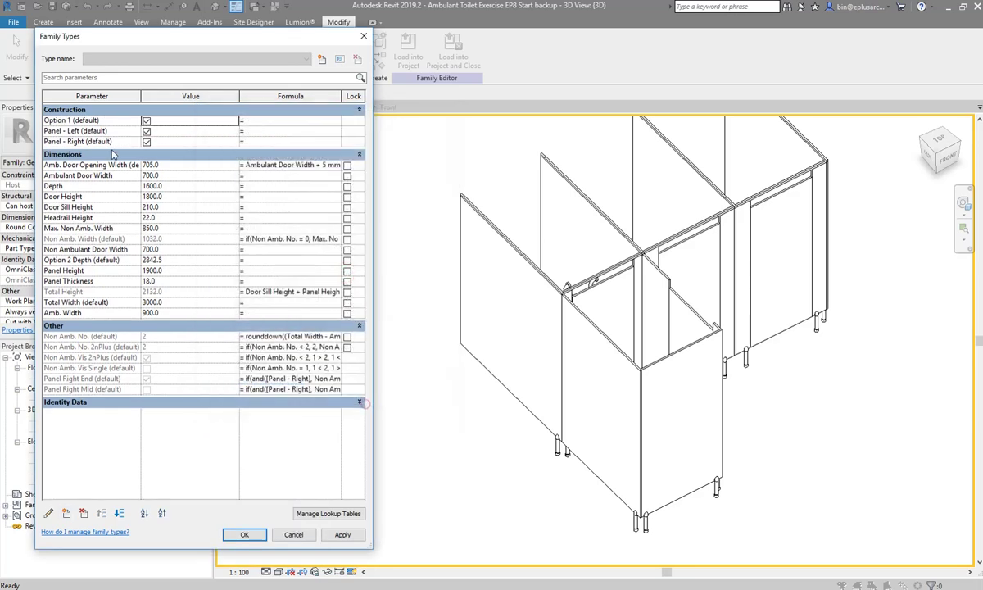
Create the 'Option 2' parameter as a Yes/No instance parameter
click(67, 513)
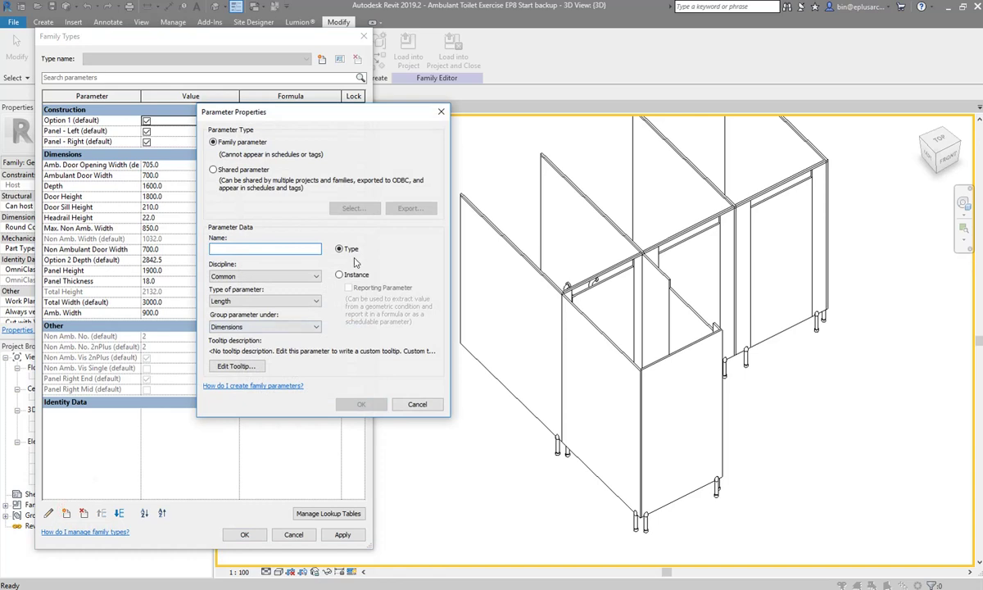
text(Option 2)
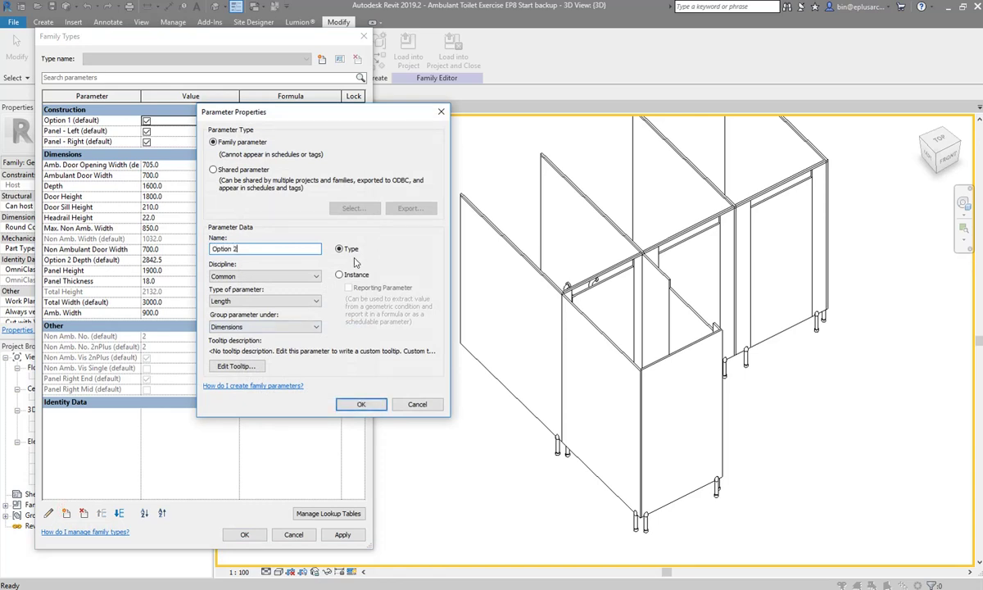
click(339, 275)
click(315, 301)
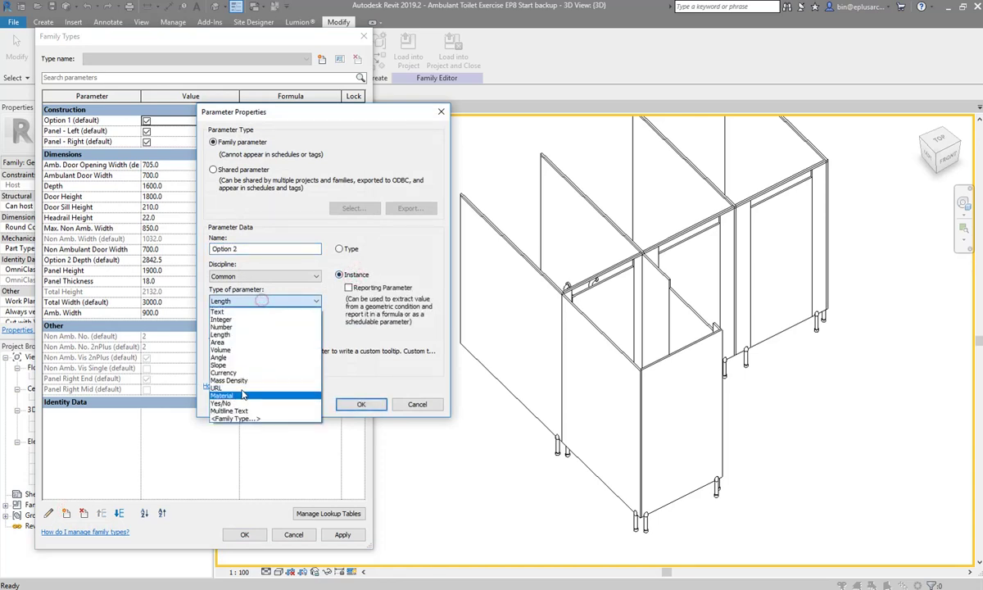
click(246, 394)
click(348, 402)
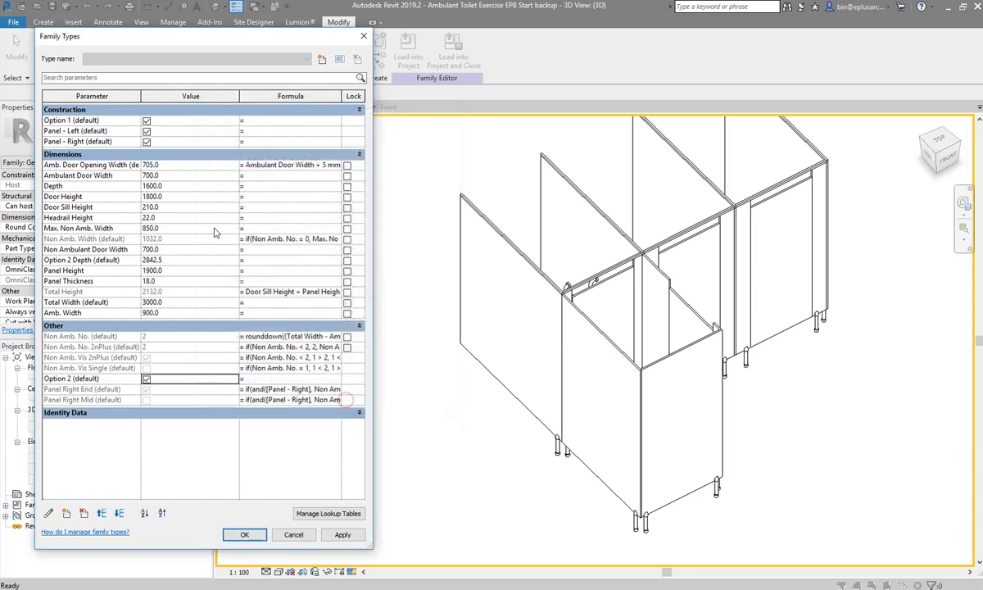
Edit Option 2 so it is grouped under Construction
click(82, 378)
click(48, 512)
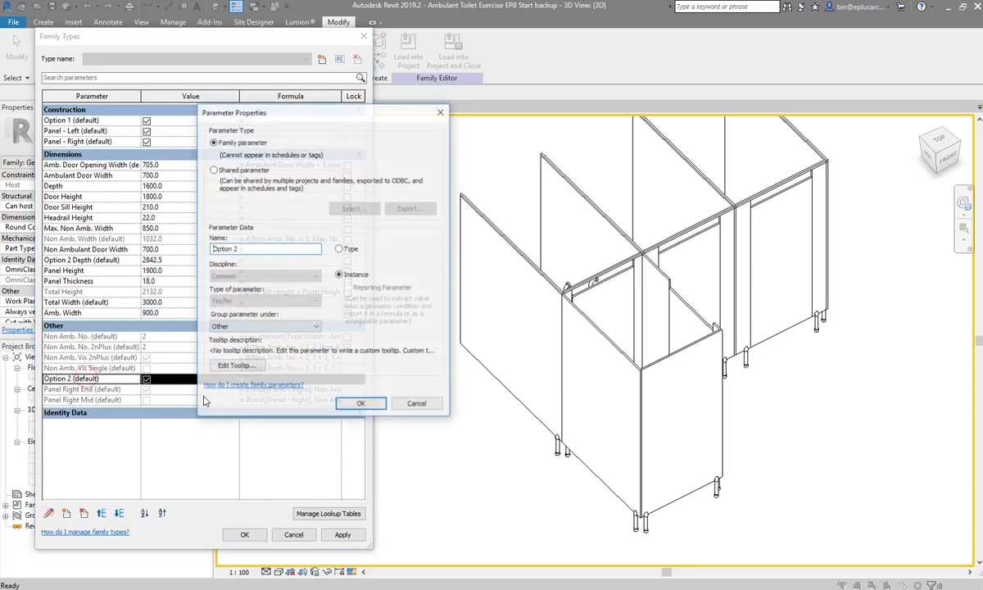
click(254, 326)
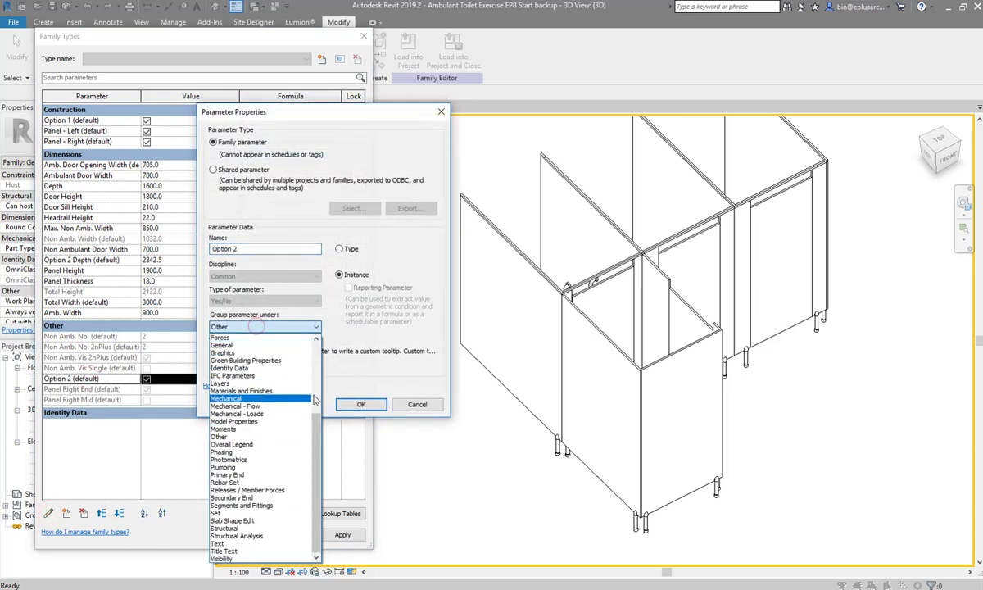
scroll(245, 377, up, 5)
click(246, 377)
click(348, 403)
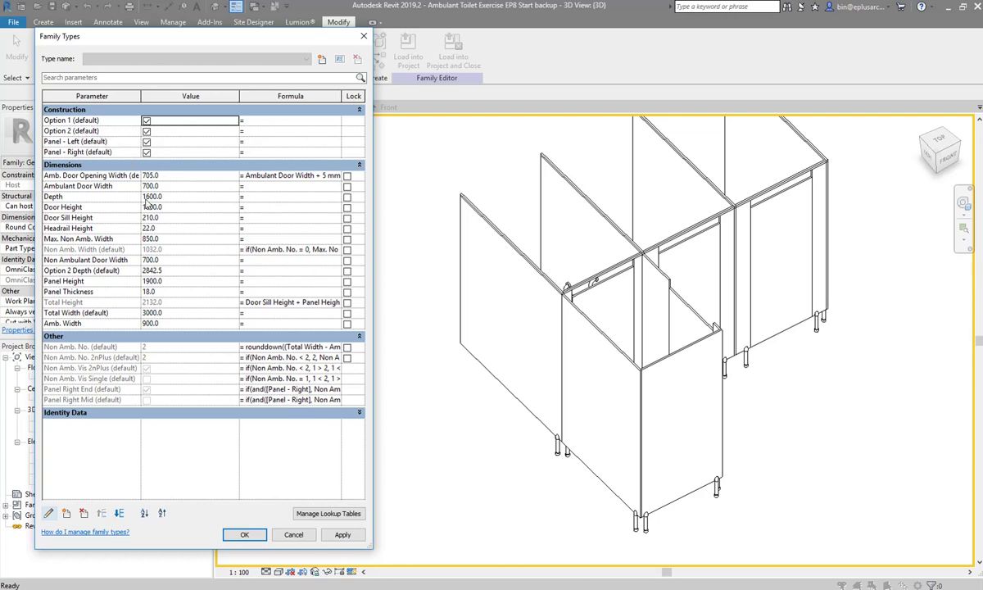
Enter not(Option 1) as Option 2's formula, fix the circular-reference error, and apply
click(263, 131)
text(not(Option 2)
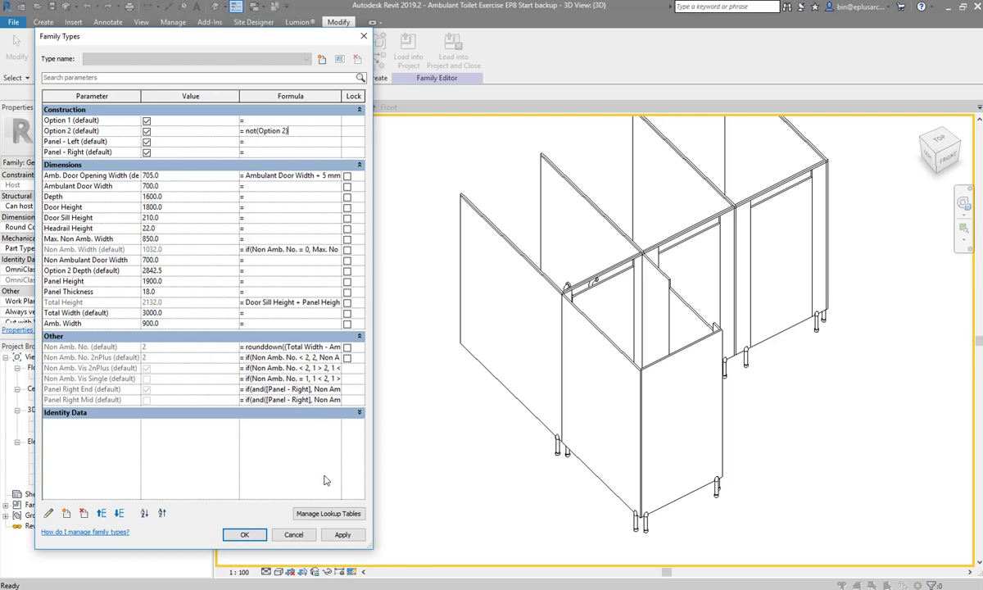
click(343, 534)
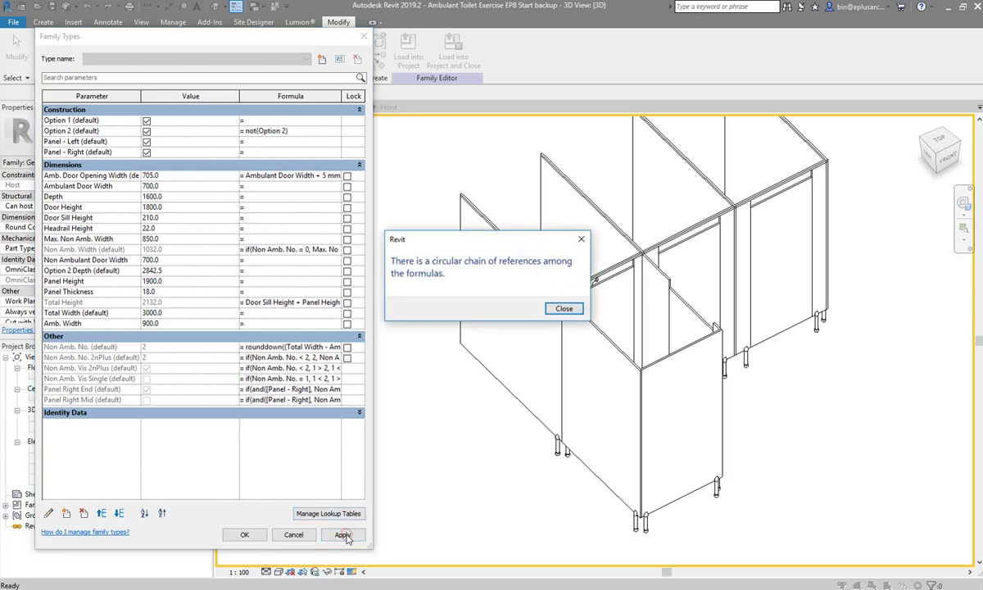
click(561, 309)
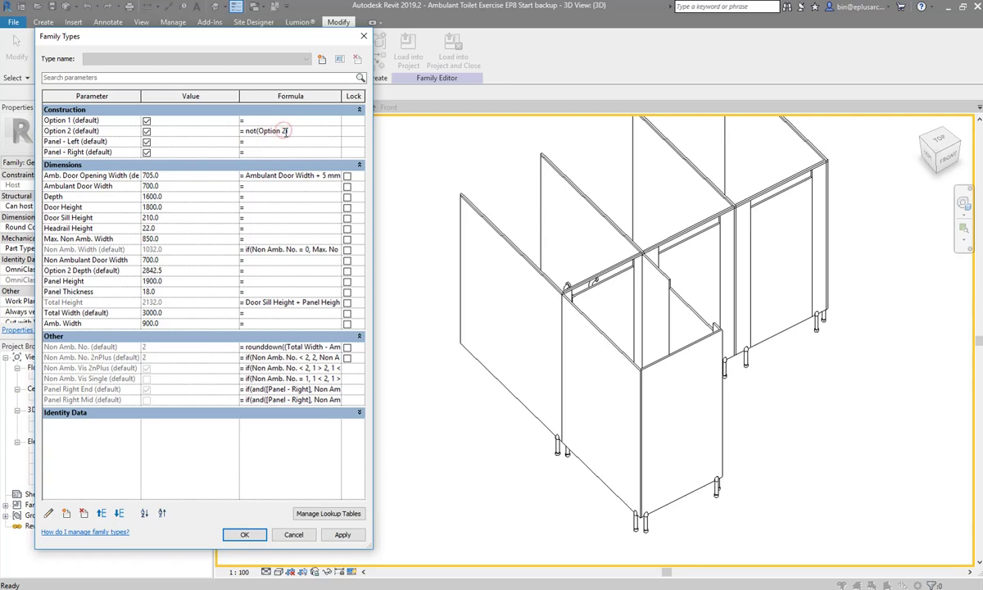
click(290, 130)
text(1)
click(344, 534)
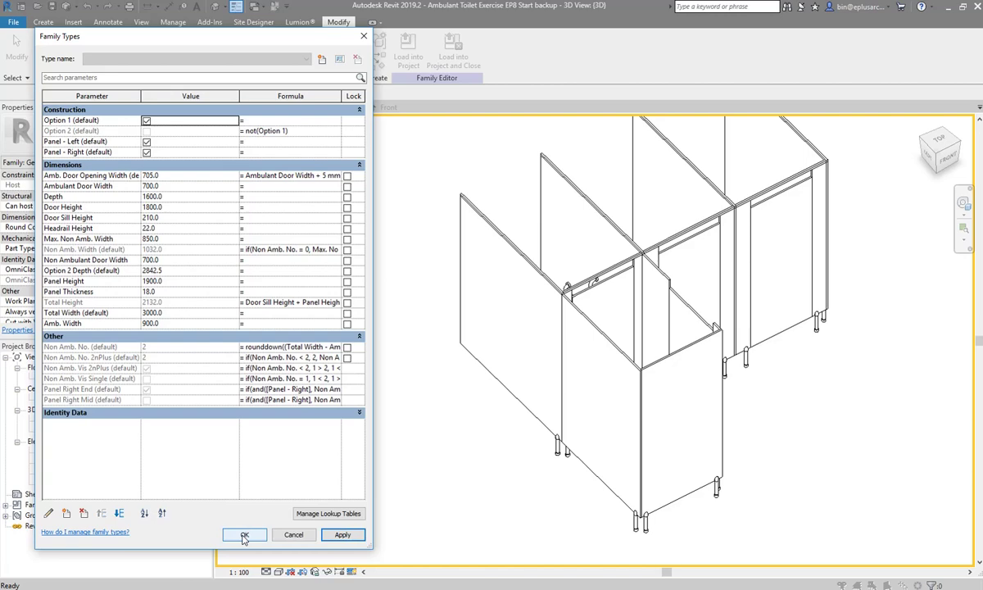
click(244, 537)
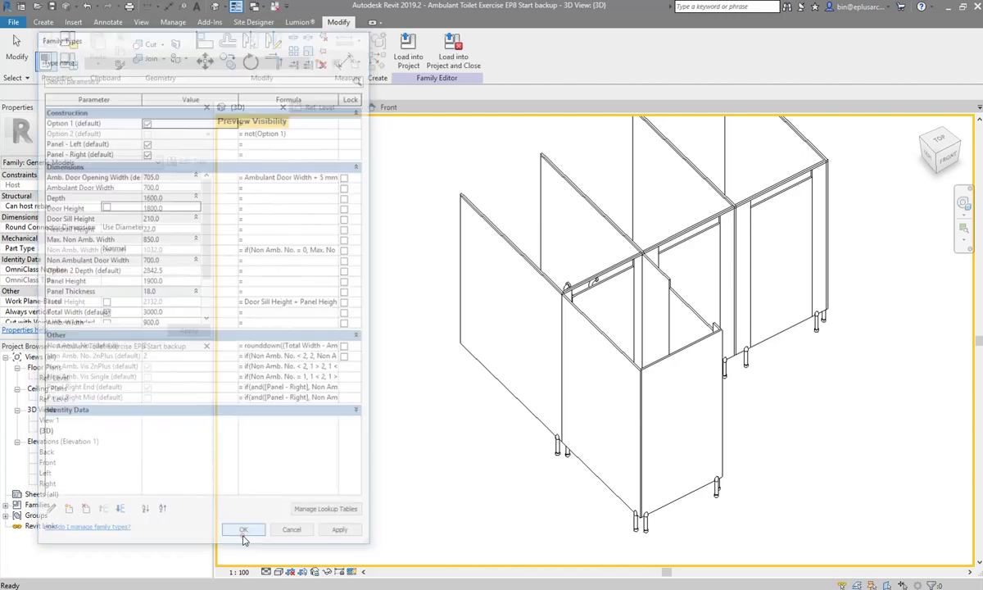
Tie the left partition panel's visibility to a new Yes/No instance parameter, Option 2 Left
click(600, 386)
click(599, 386)
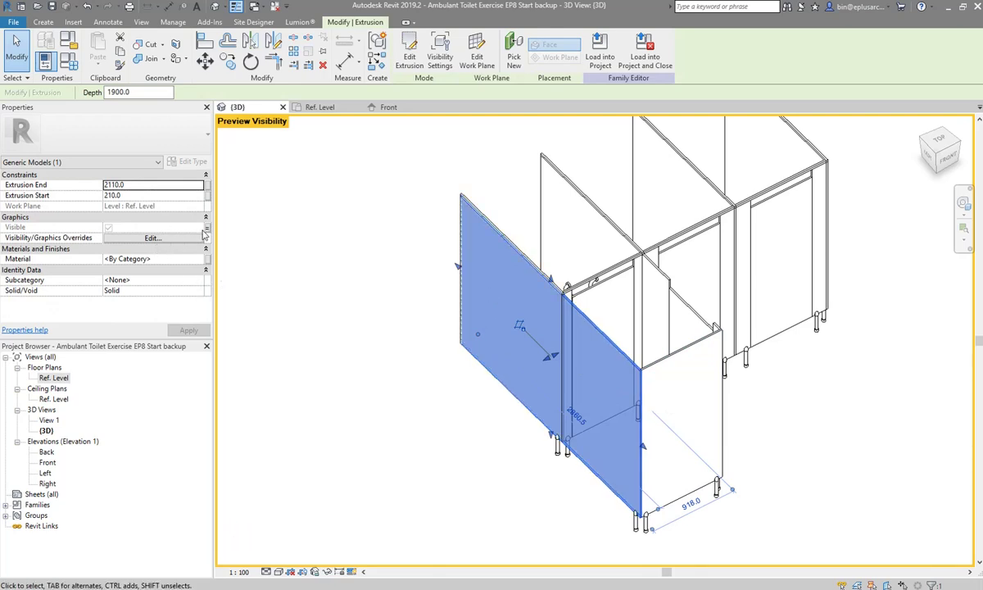
click(206, 228)
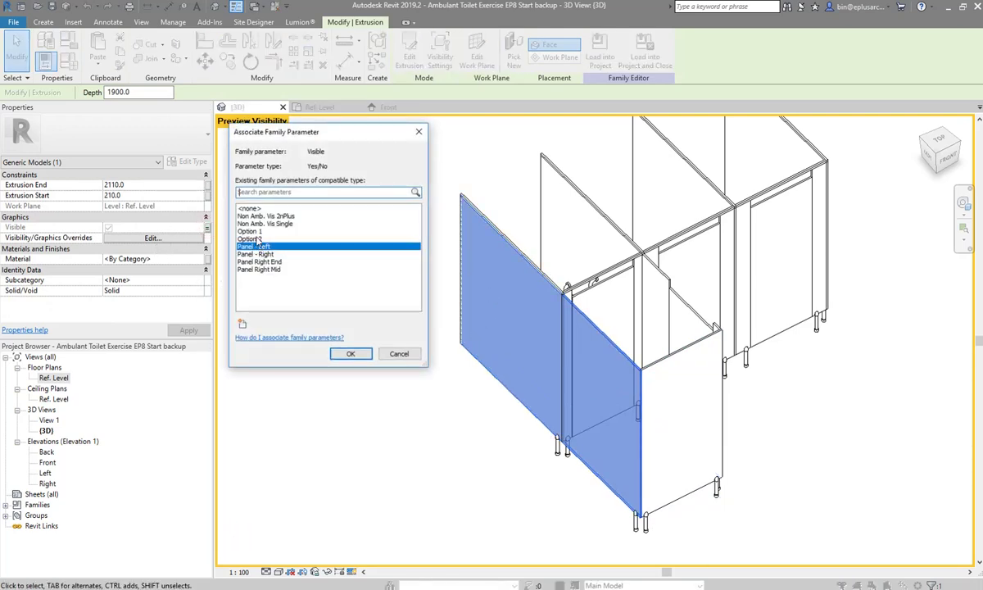
click(243, 324)
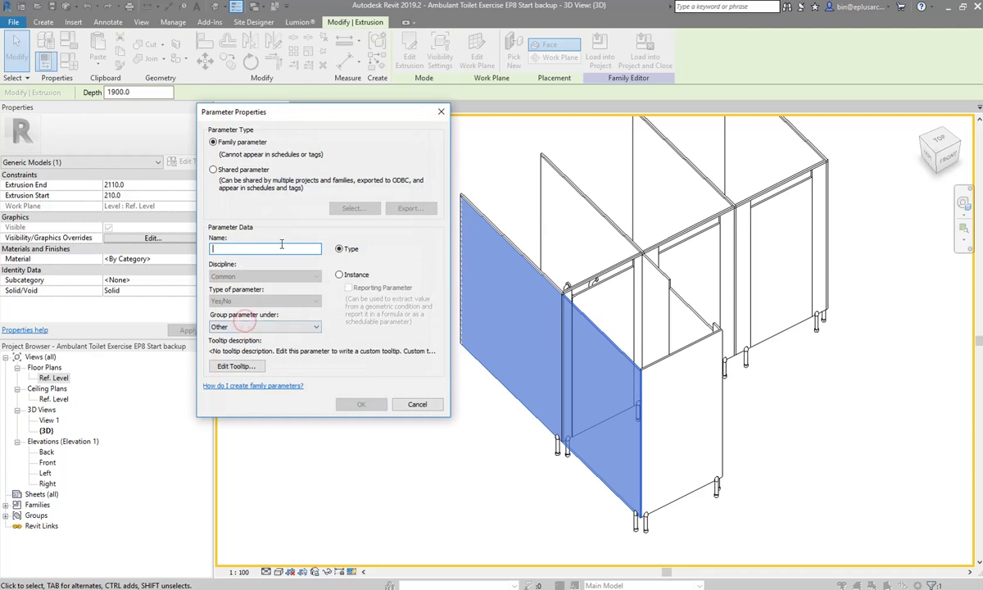
text(Option 2 Left)
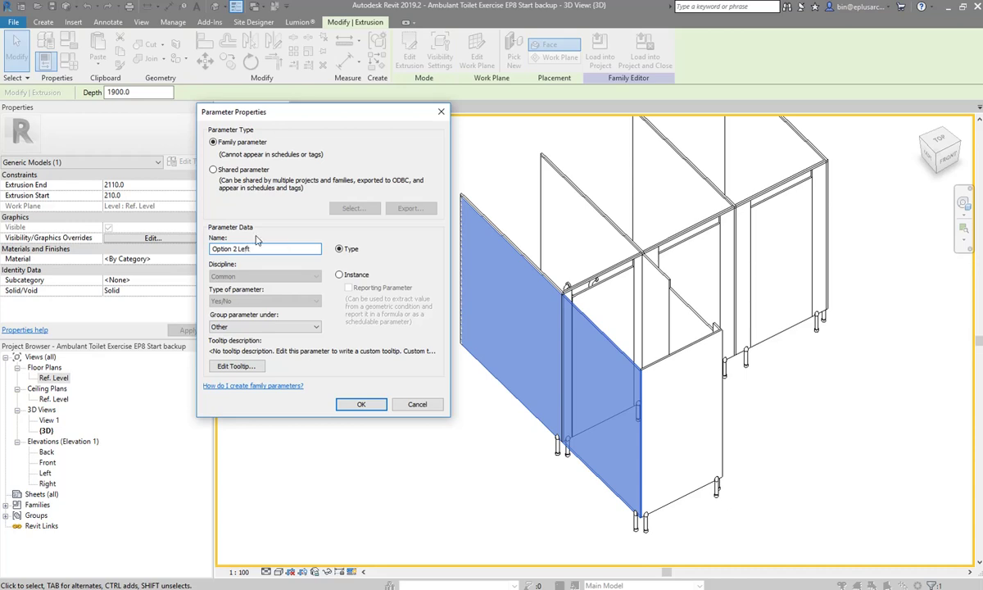
click(339, 274)
click(361, 404)
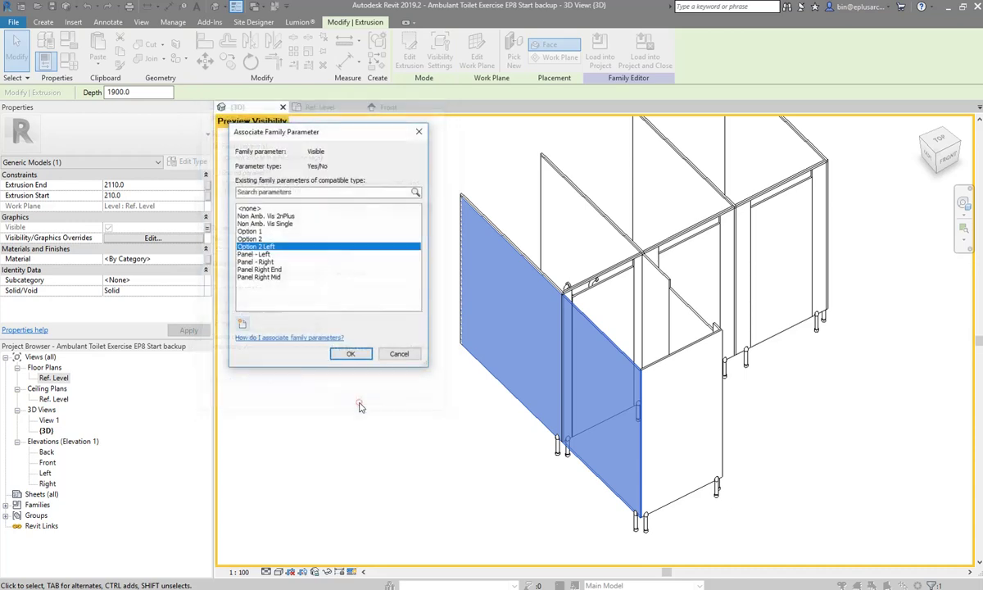
click(352, 357)
Link both partition legs under the left panel to Option 2 Left for visibility
middle_drag(548, 334, 511, 333)
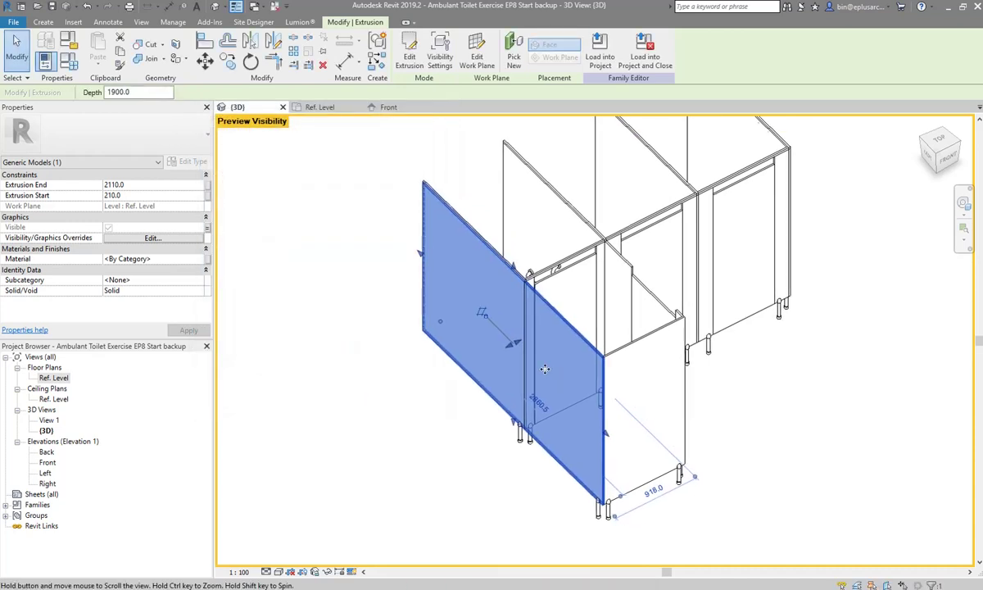
middle_drag(540, 391, 508, 357)
key(Escape)
click(602, 385)
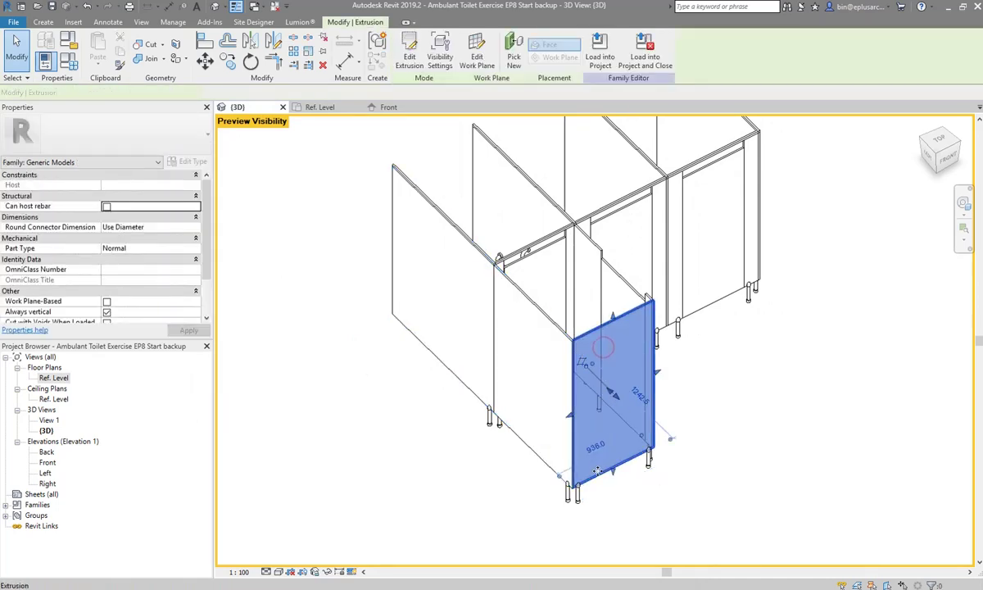
click(489, 415)
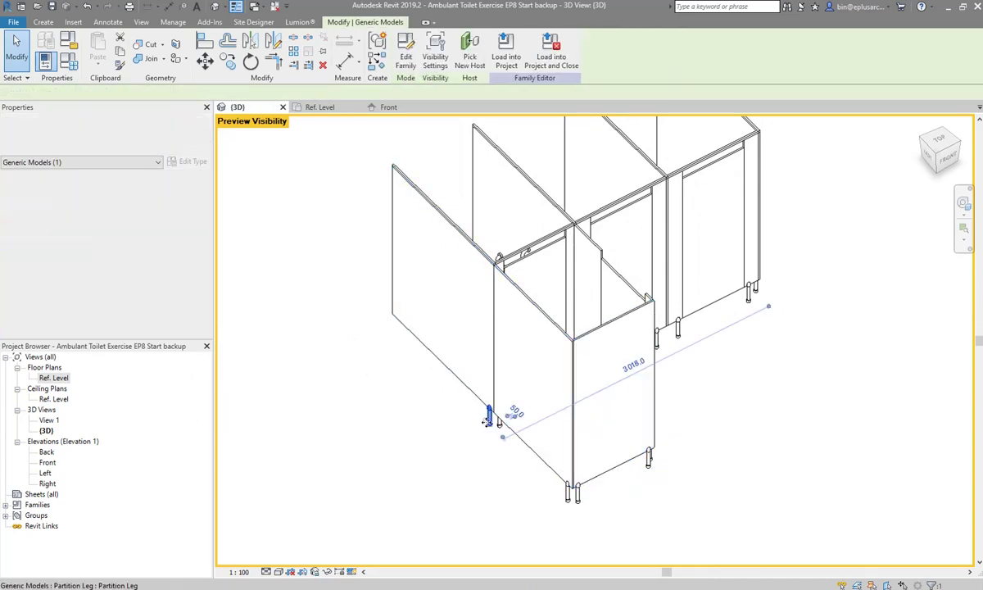
ctrl+click(566, 492)
click(197, 249)
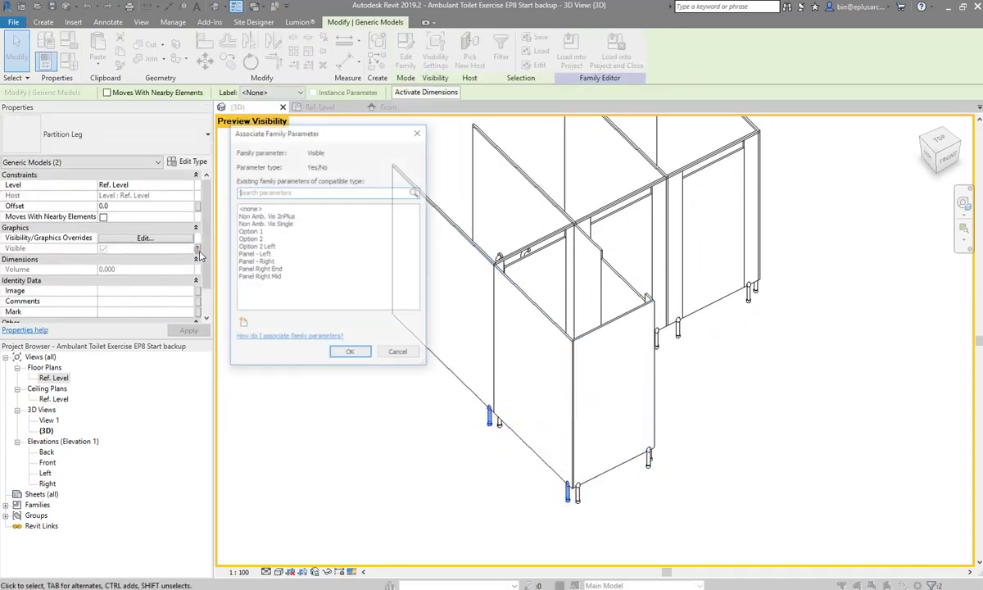
double_click(265, 255)
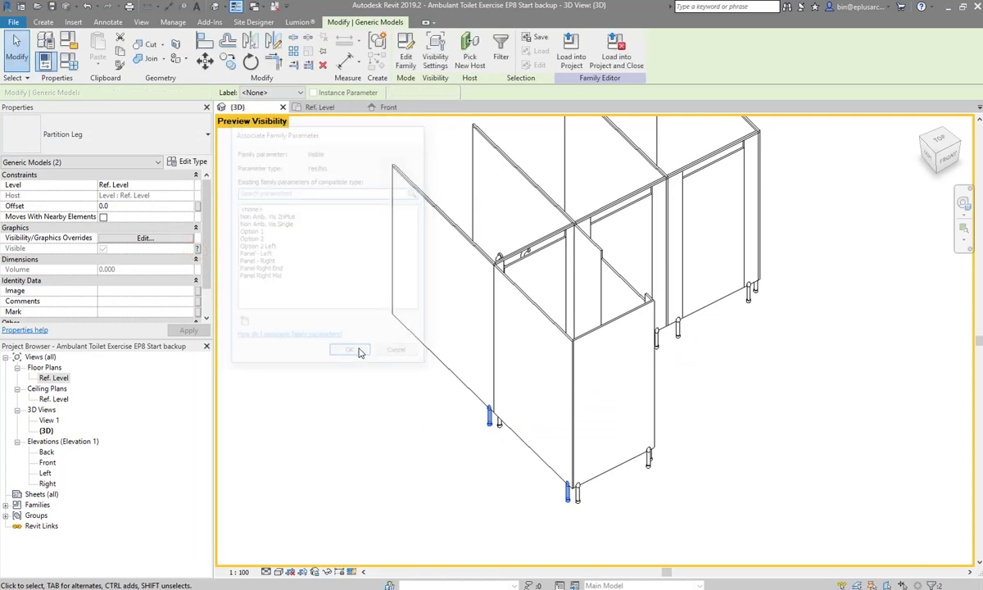
click(553, 499)
Link the upper-left partition leg's visibility to a family parameter as well
click(568, 491)
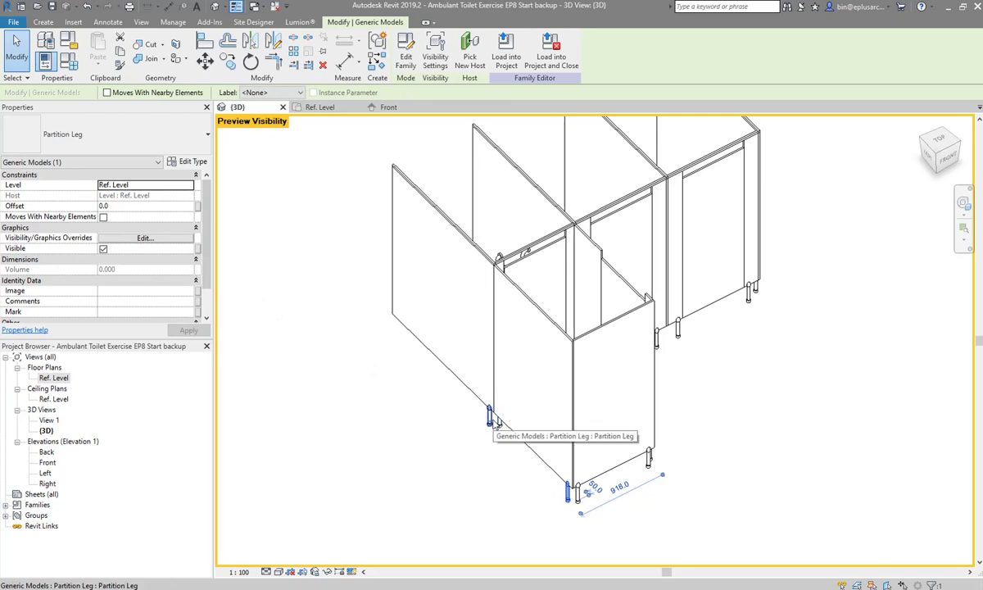
click(492, 419)
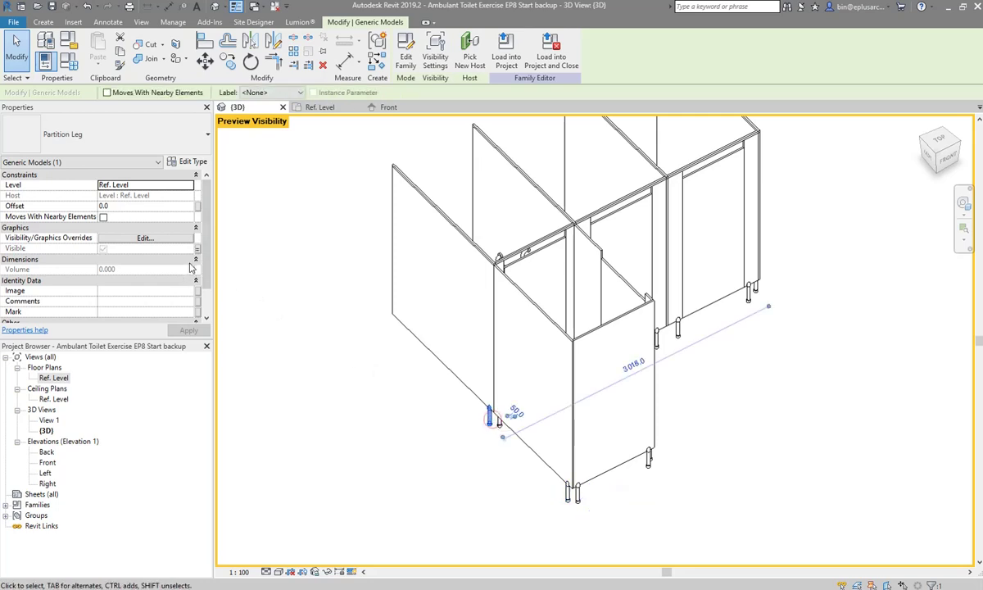
click(197, 250)
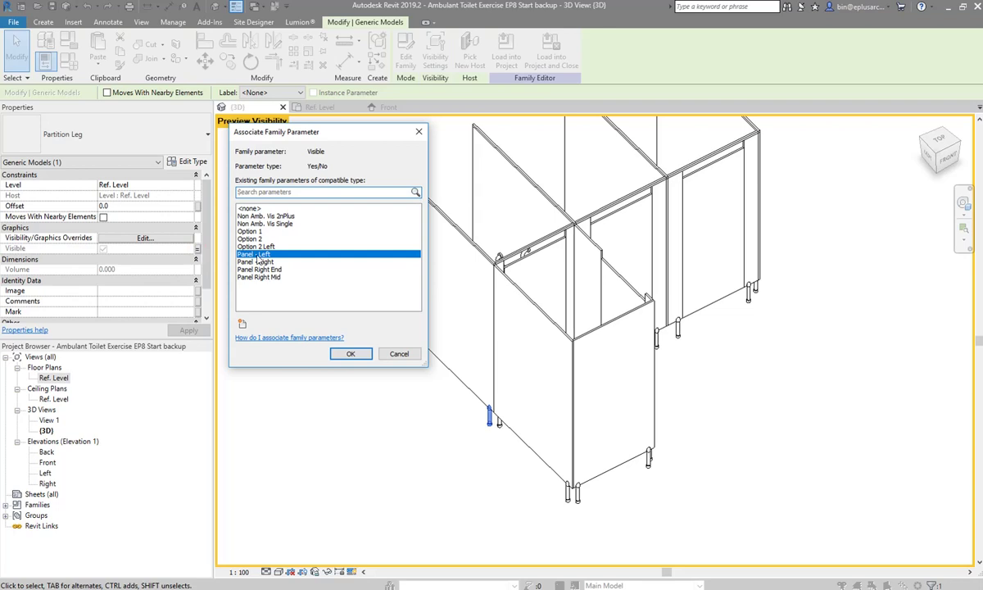
click(351, 353)
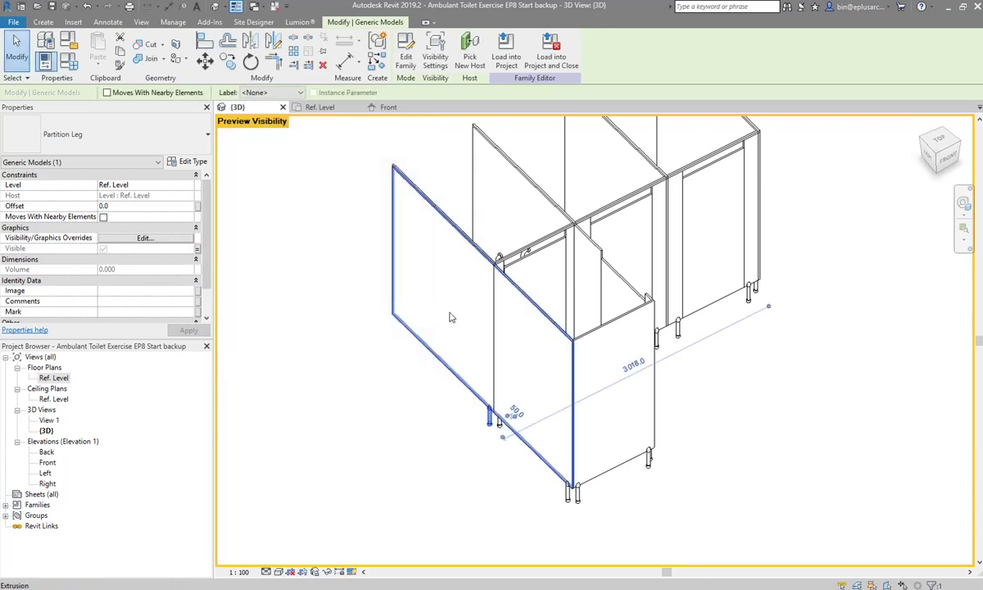
click(452, 315)
Undo the last change and review the left panel's visibility link and family parameters
key(ctrl+z)
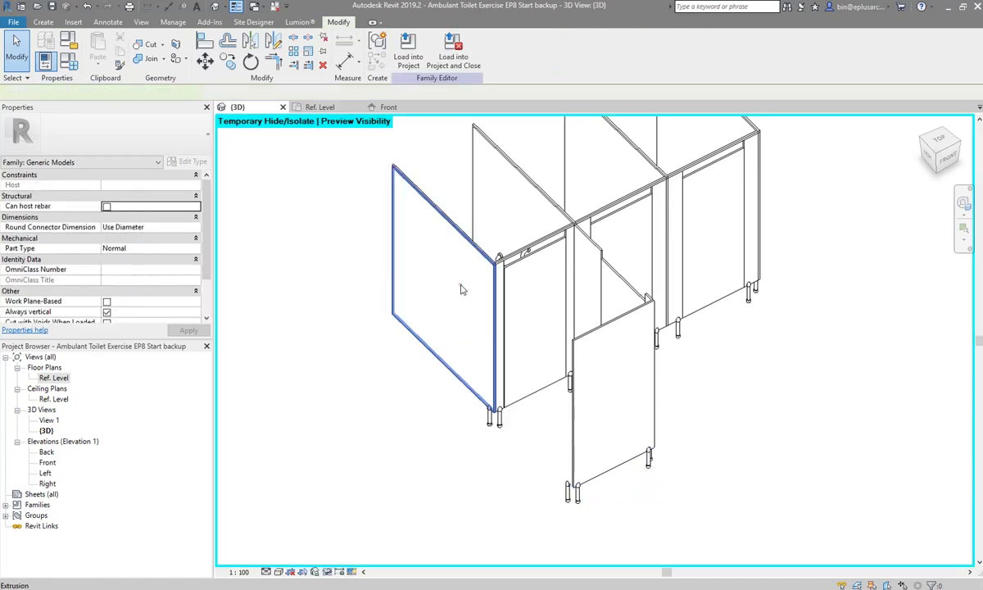
click(460, 284)
click(209, 230)
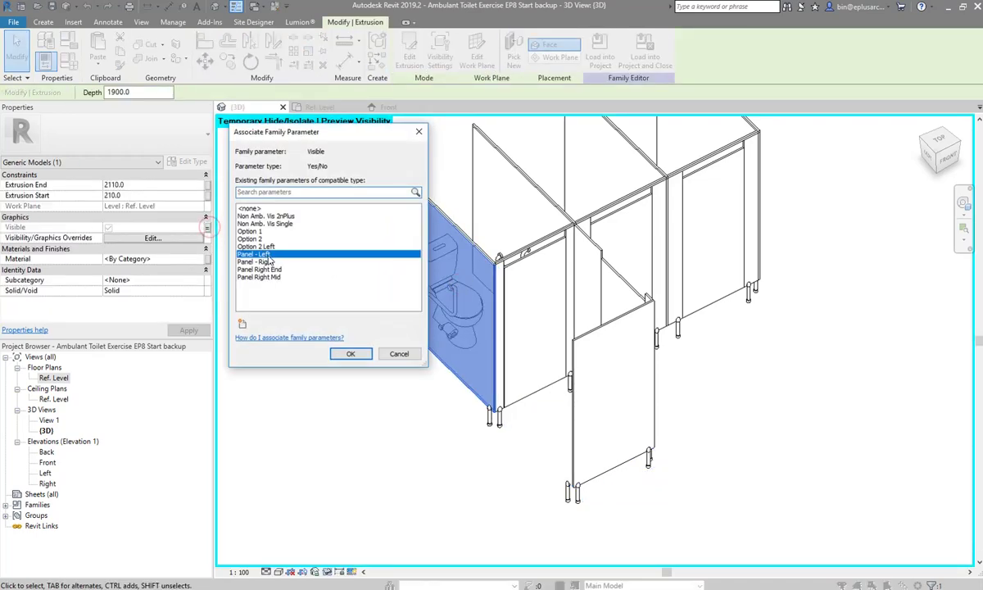
key(Return)
click(57, 58)
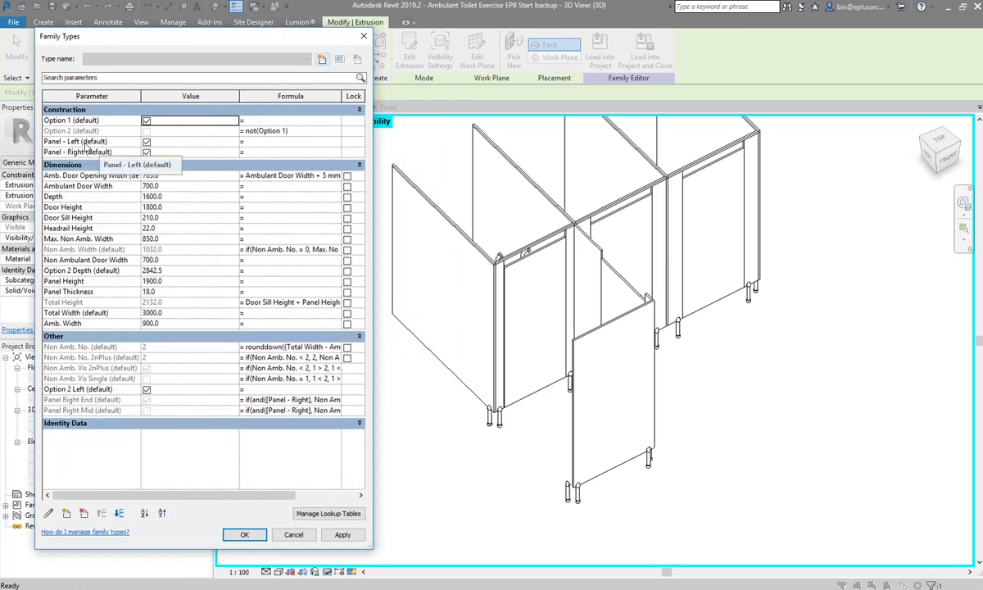
click(244, 534)
Tie the left panel's visibility to a new Yes/No parameter, Option 1 Left
click(459, 333)
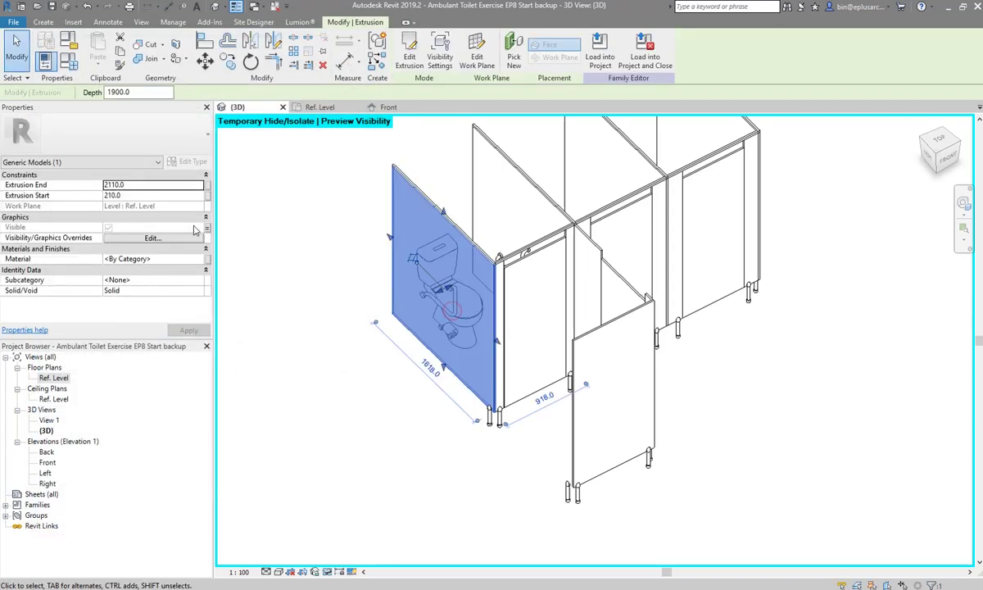
click(208, 232)
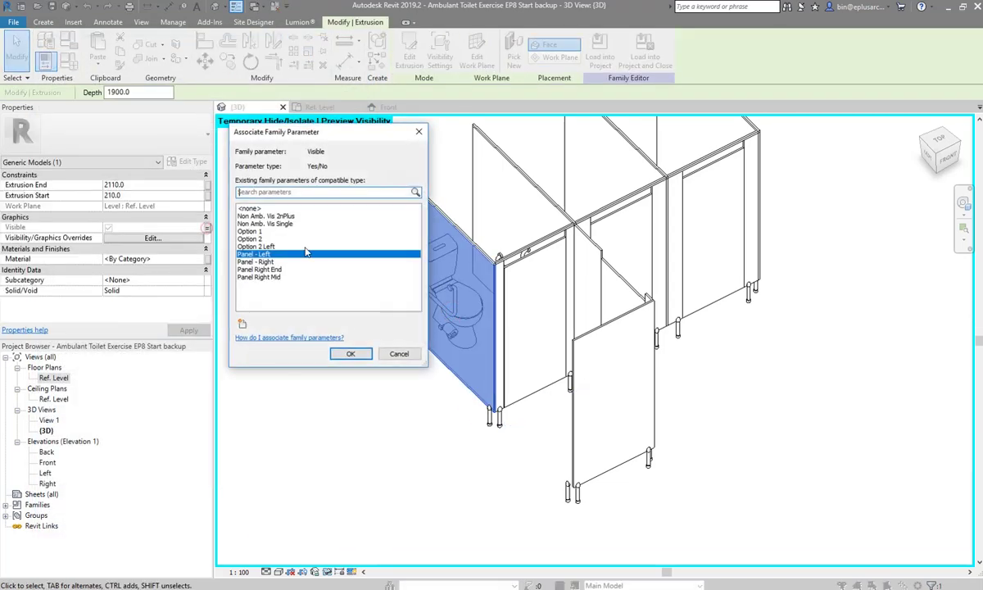
click(227, 309)
text(ption 1 Left)
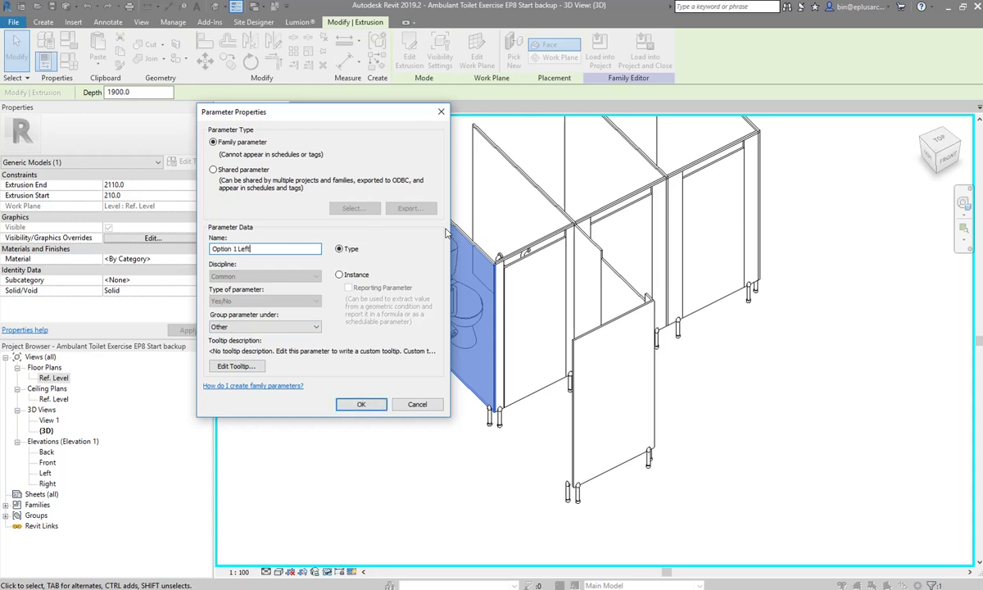
click(376, 403)
click(373, 412)
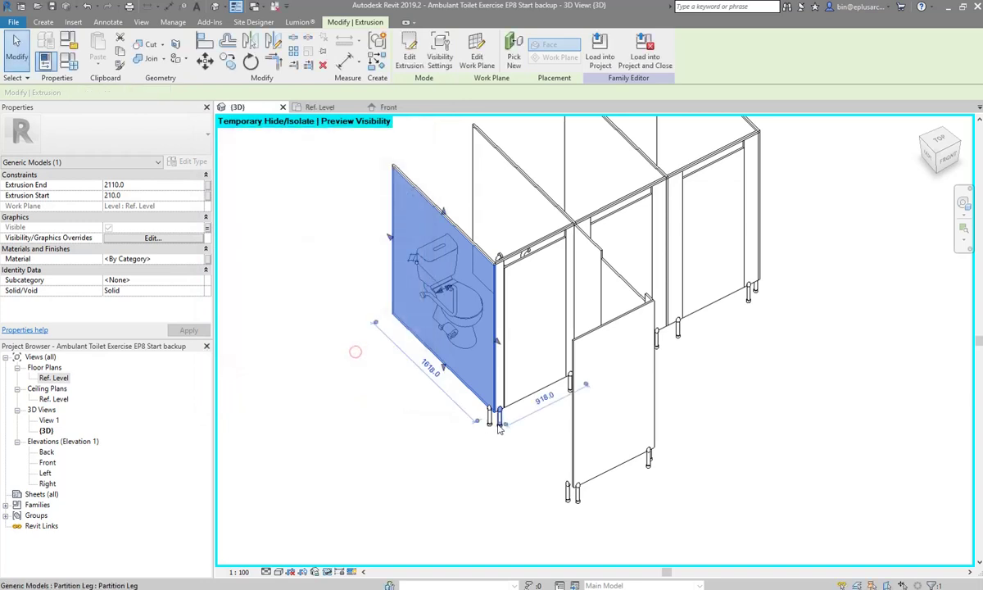
Tie the leg under the left panel to Option 1 Left and the front leg to Option 2 Left
click(500, 425)
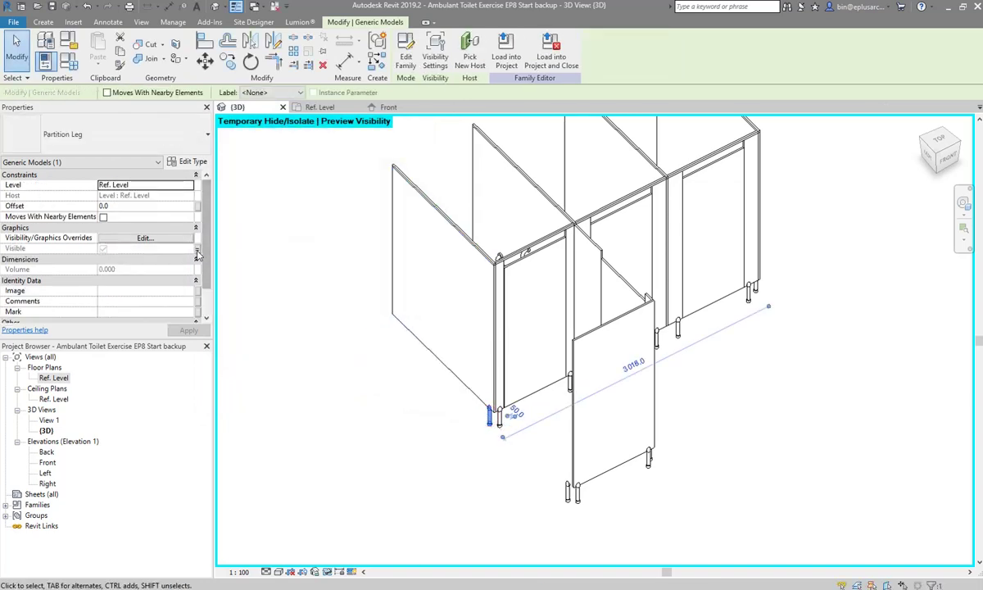
click(197, 249)
click(254, 238)
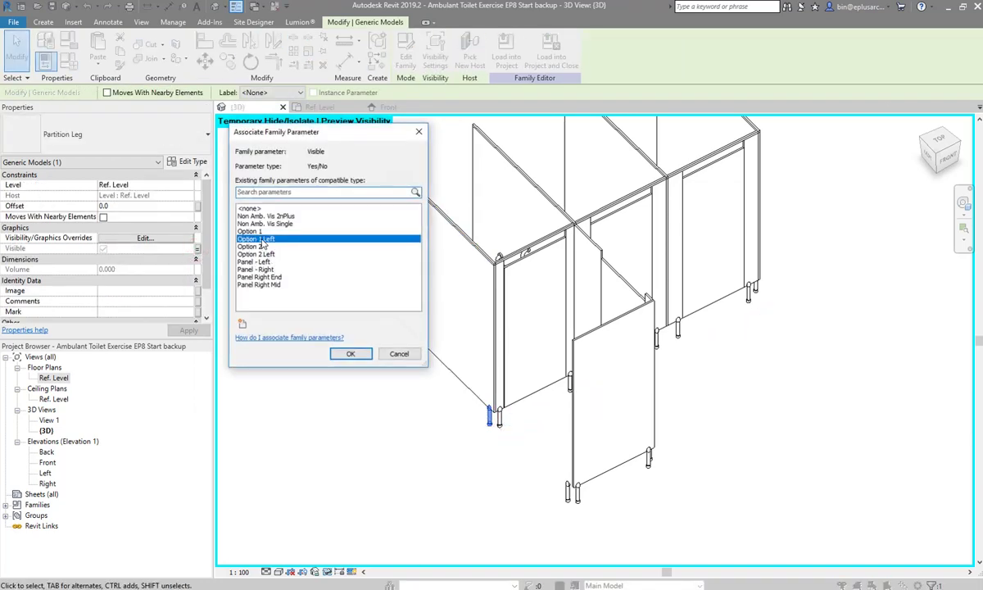
click(350, 355)
click(568, 489)
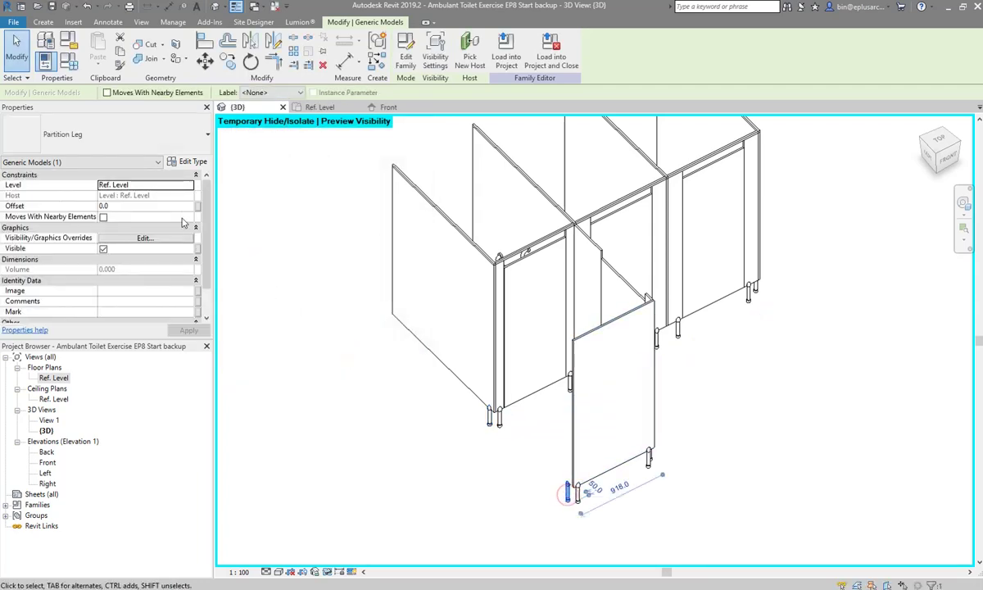
click(197, 249)
click(263, 255)
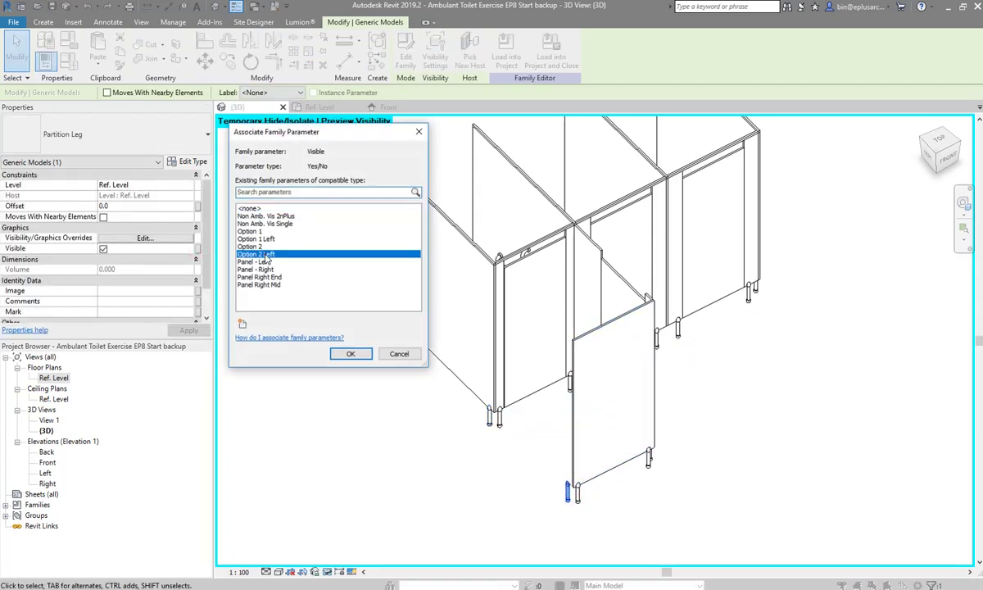
click(345, 358)
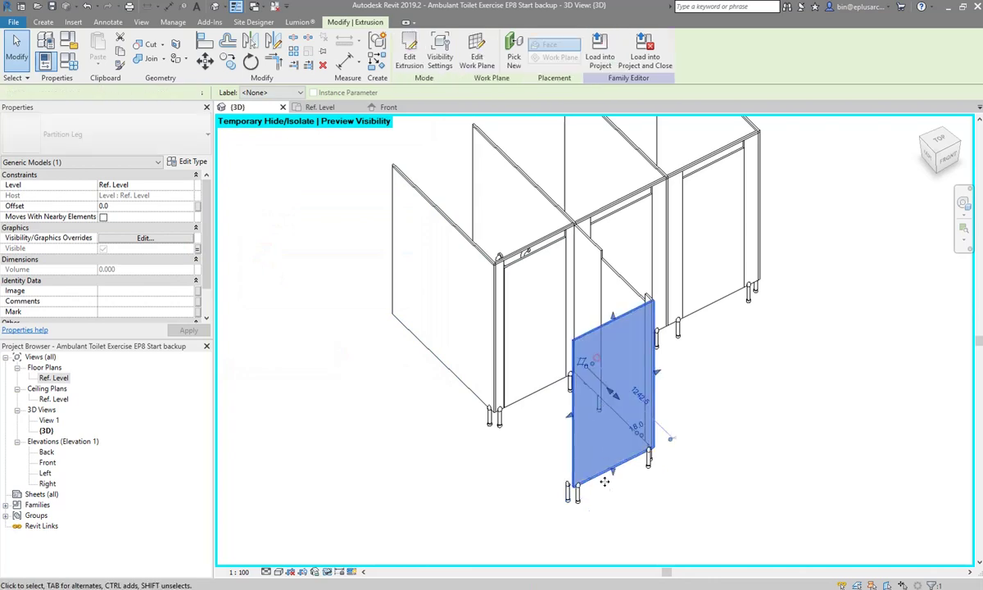
ctrl+click(577, 492)
Tie the front panel and its legs' visibility to a new instance Yes/No parameter, Option 2 Front
ctrl+click(649, 466)
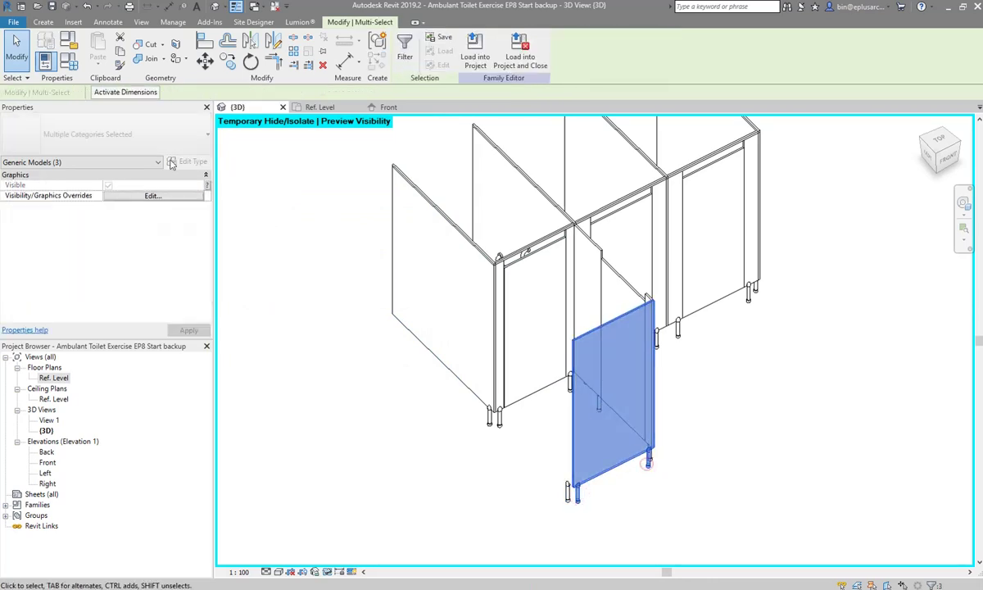
click(207, 185)
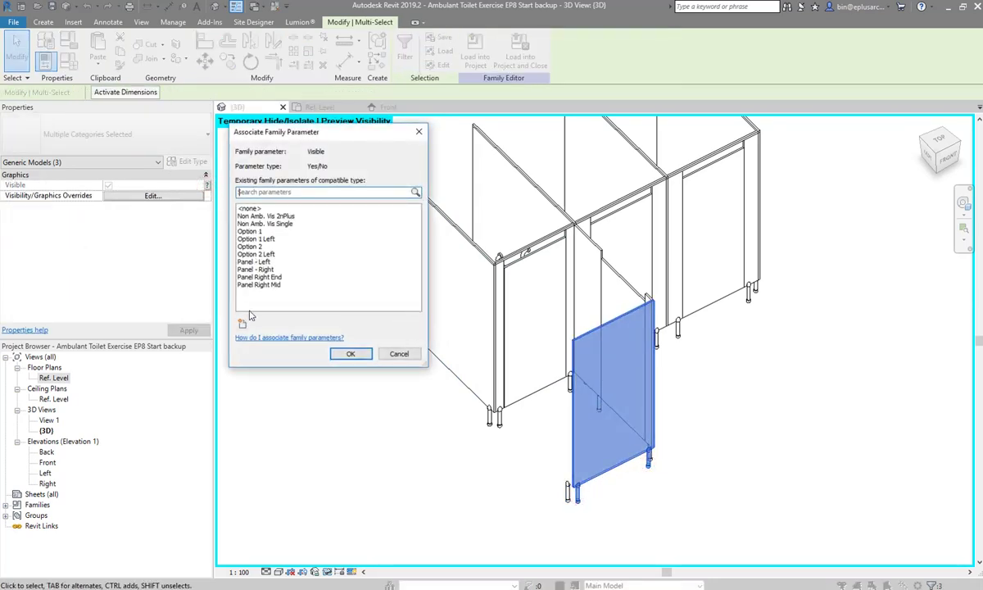
click(242, 323)
text(Option 2 Front)
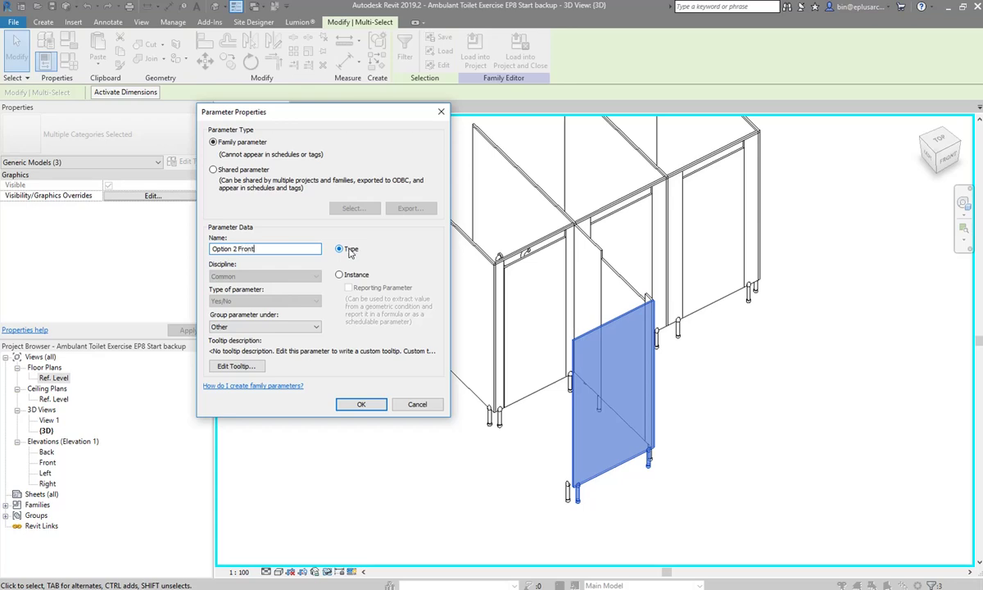
click(340, 275)
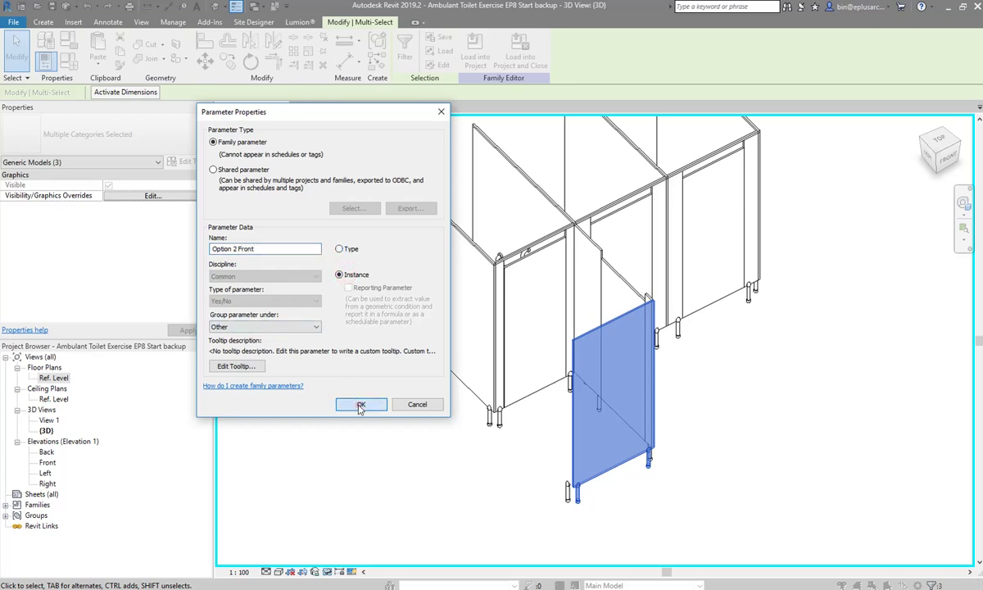
click(361, 404)
click(349, 355)
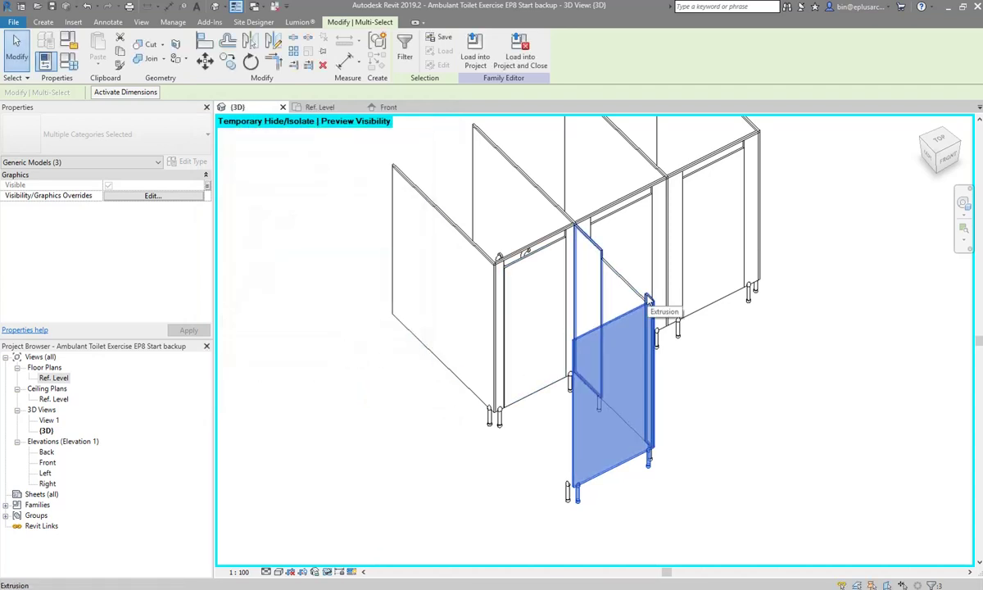
Tie the upper and triangular panels' visibility to Option 2
click(623, 293)
ctrl+click(623, 293)
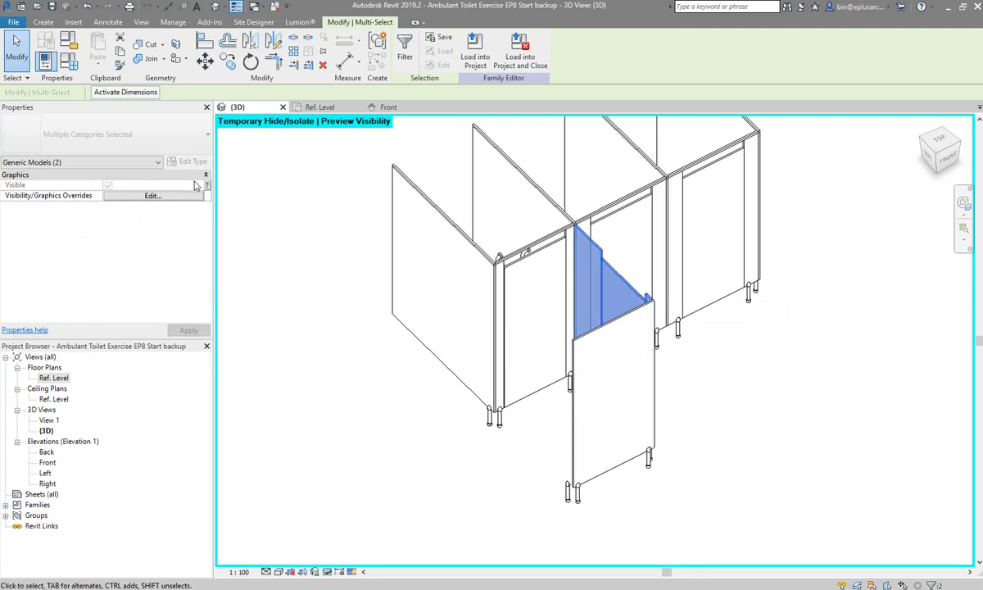
click(207, 188)
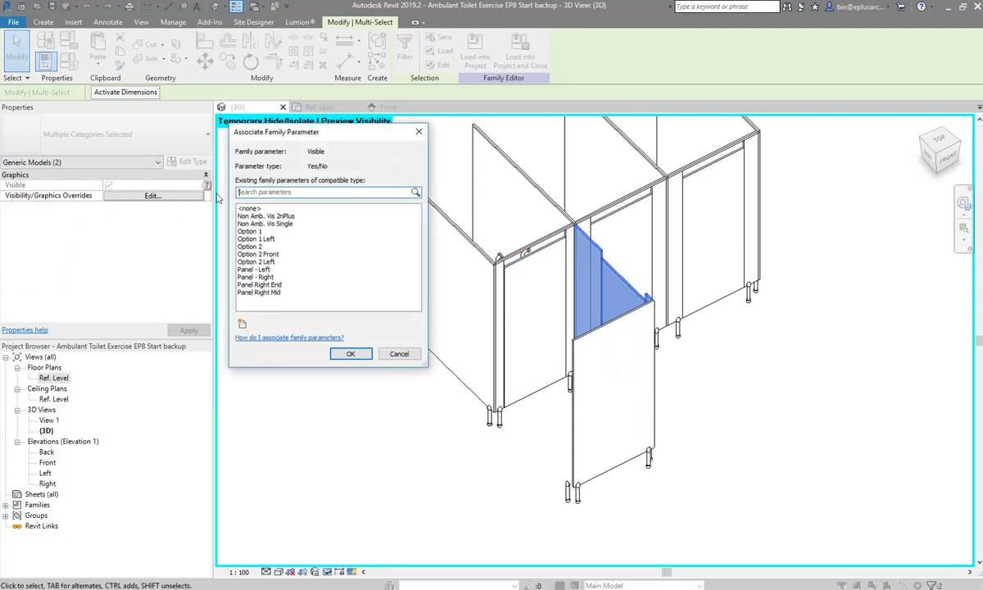
click(254, 246)
click(350, 353)
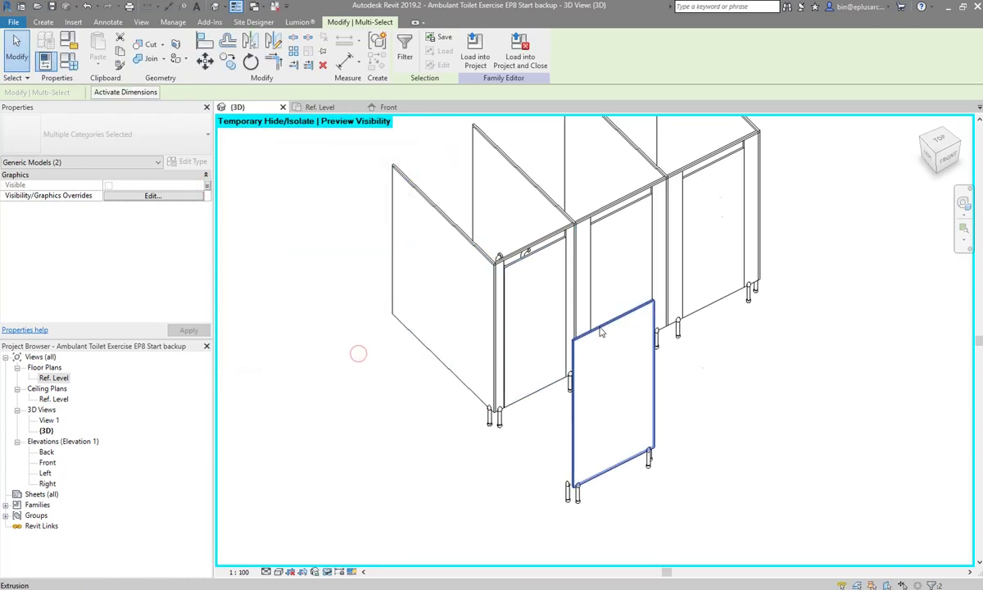
mouse_move(482, 336)
shift+middle_down()
mouse_move(454, 401)
mouse_move(489, 409)
shift+middle_up()
Switch Option 1 off and apply, then preview Panel - Left toggled off and back on
click(68, 43)
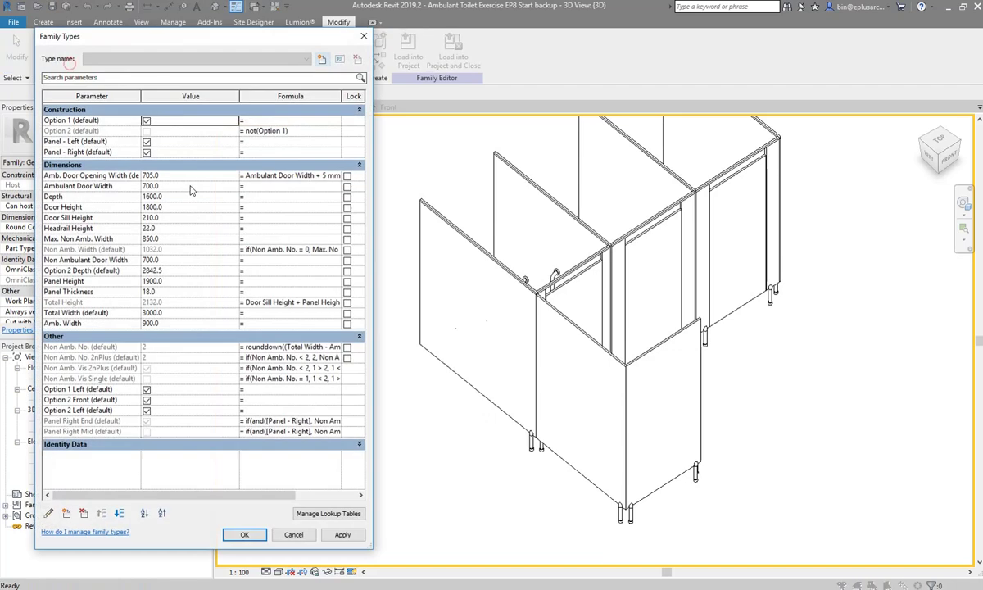
click(146, 122)
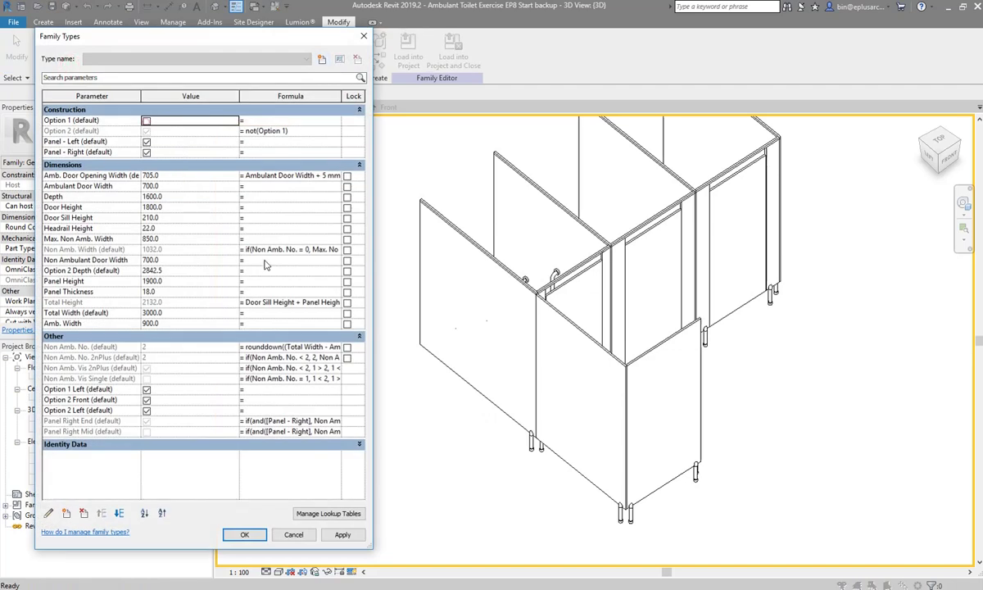
click(342, 534)
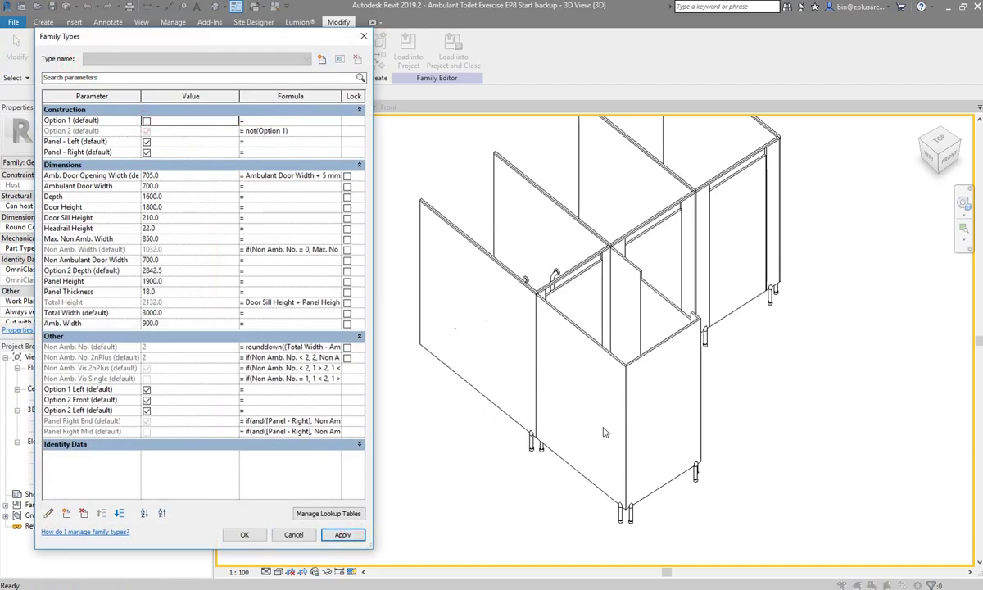
click(146, 142)
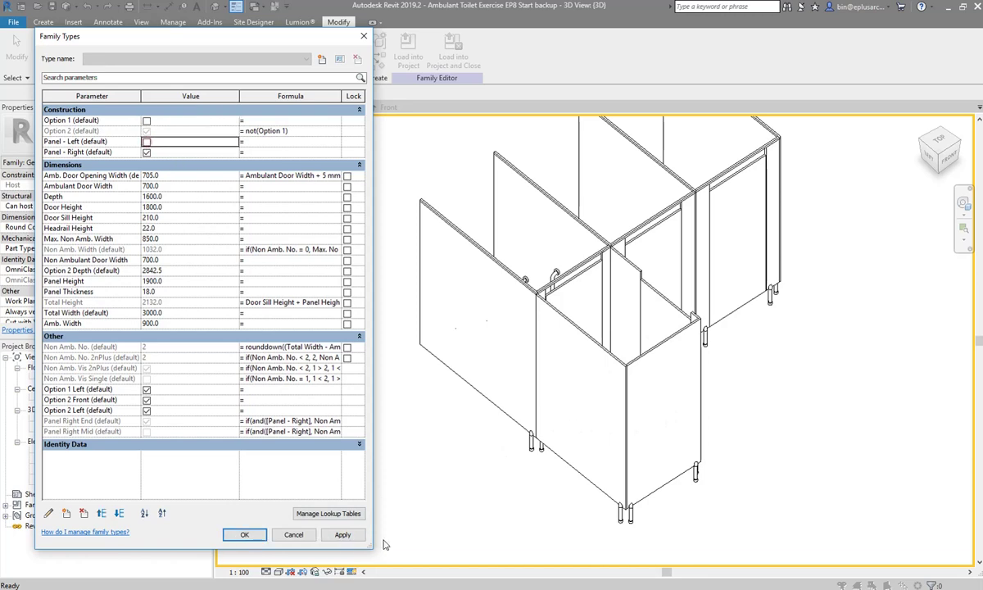
click(341, 534)
click(147, 141)
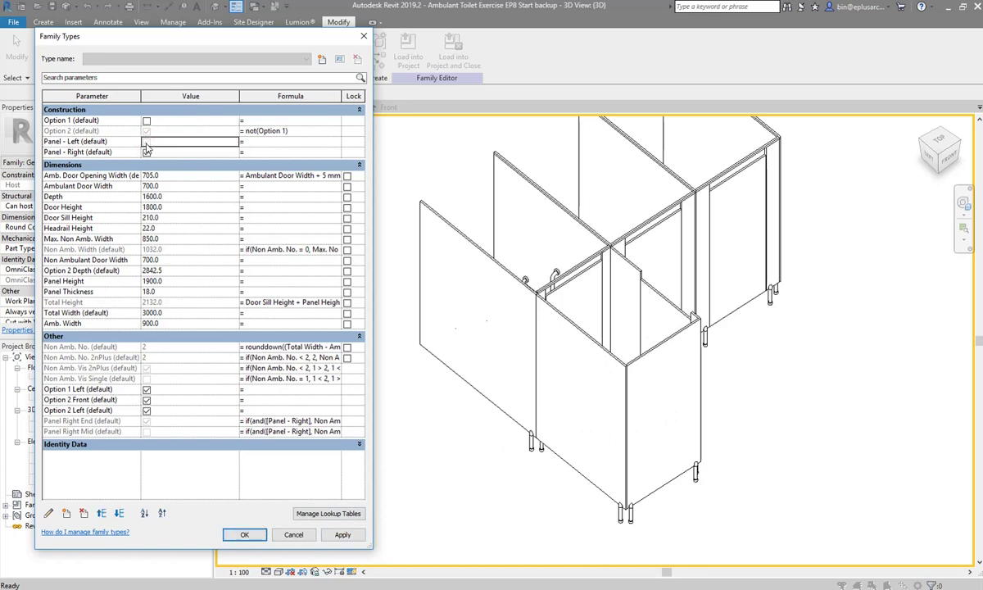
click(342, 534)
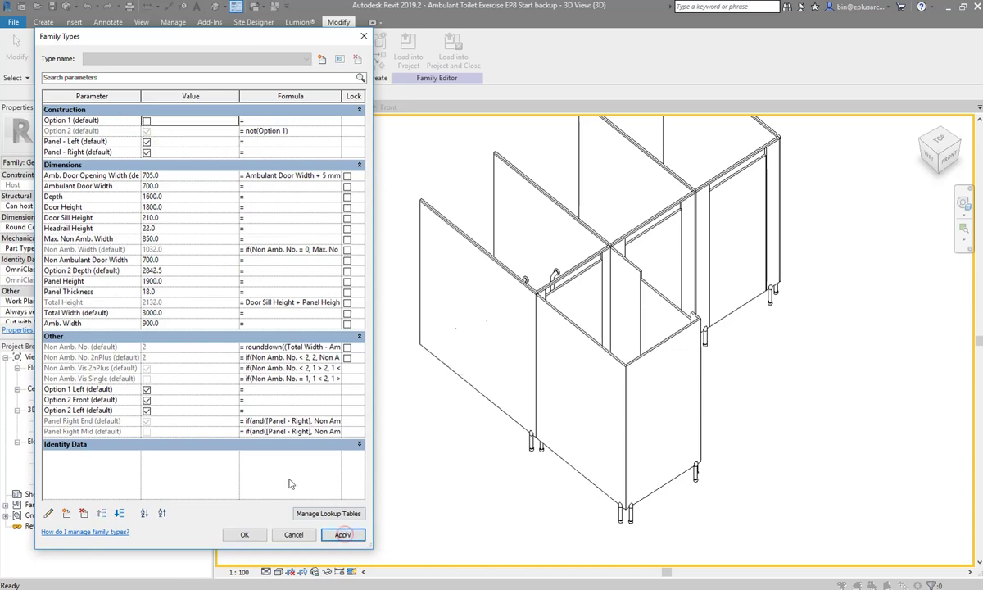
click(250, 534)
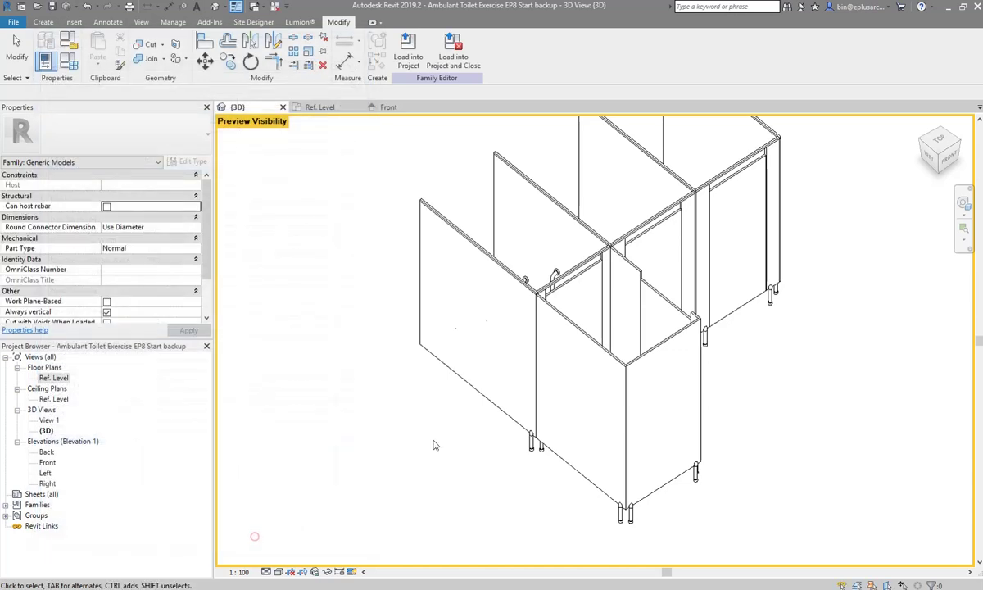
click(69, 57)
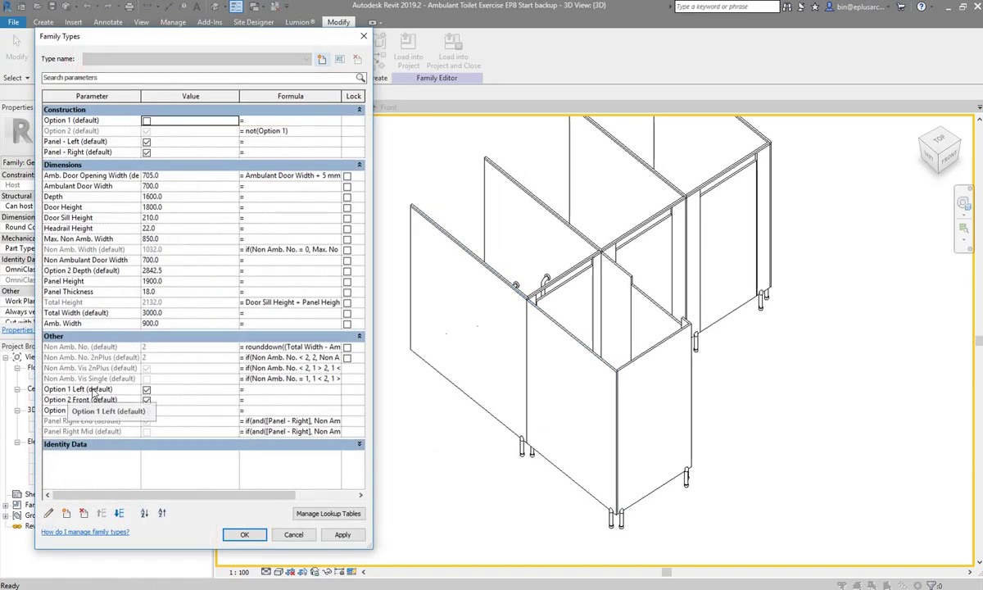
Enter and(Option 1, [Panel - Left]) for Option 1 Left and and(Option 2, [Panel - Left]) for Option 2 Left
click(260, 390)
text(and(Option 1,[Panel - Left]))
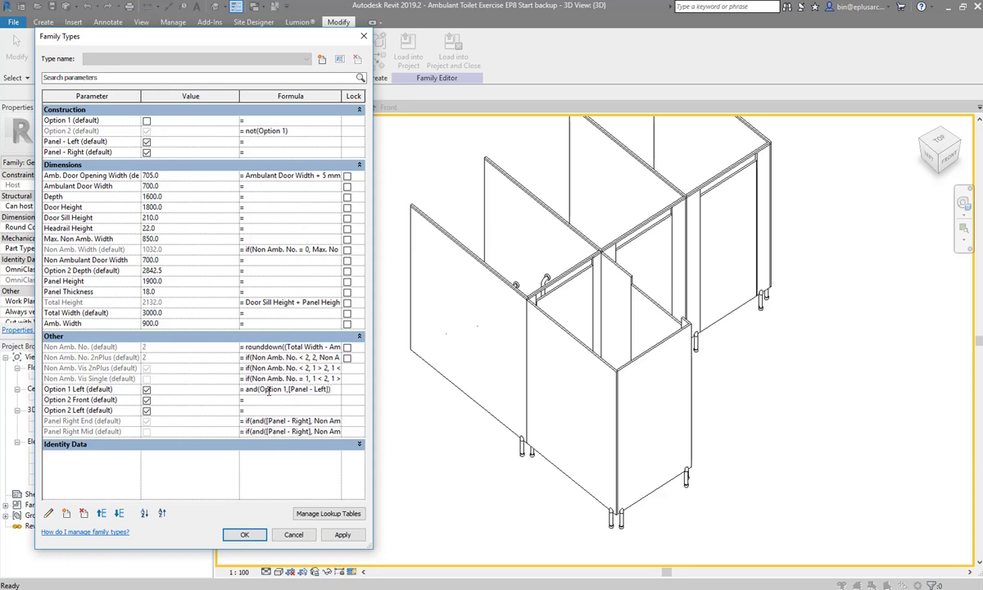
click(288, 399)
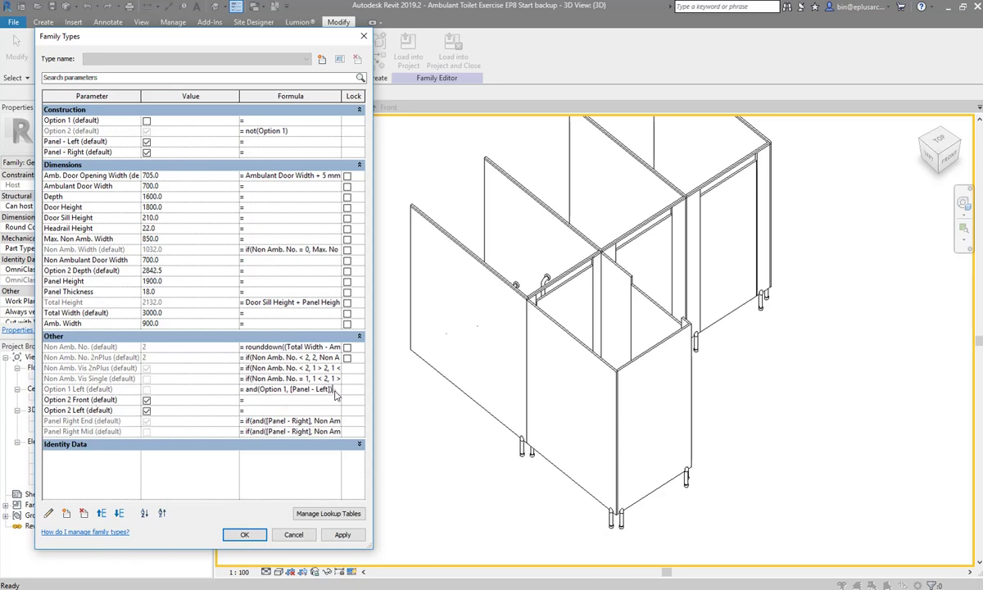
drag(334, 391, 246, 390)
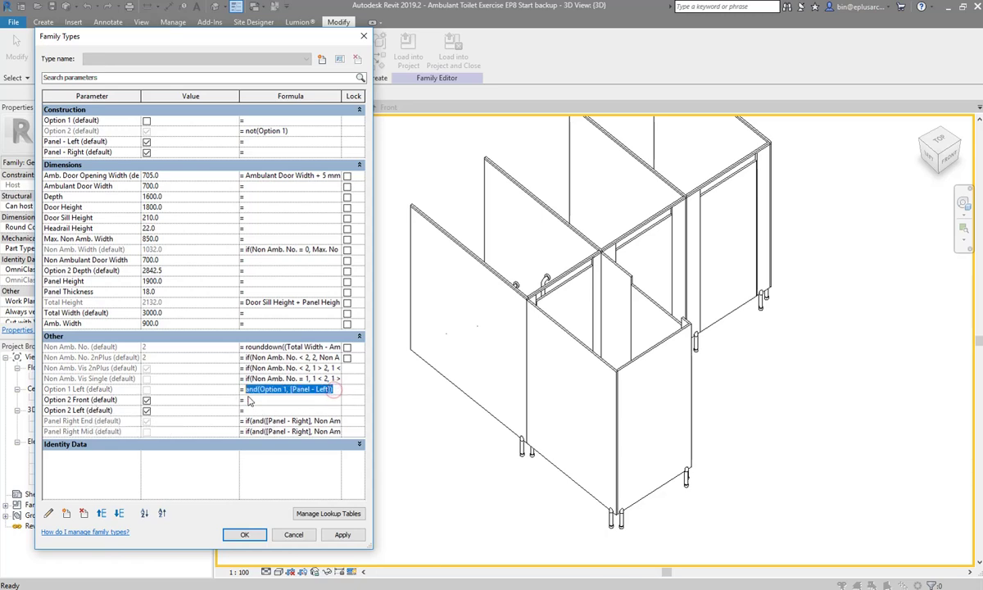
key(ctrl+c)
click(285, 409)
key(ctrl+v)
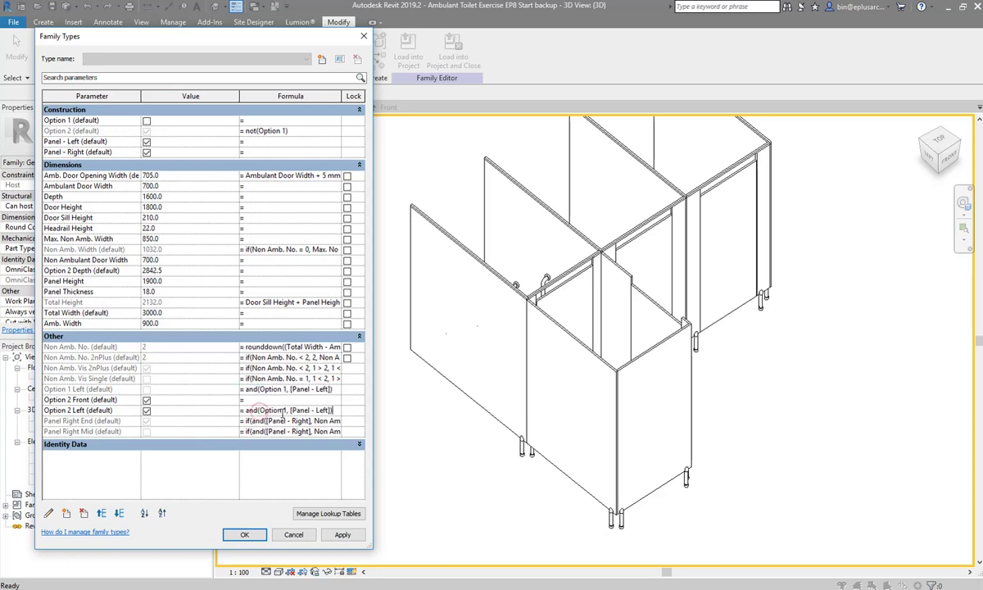
key(BackSpace)
text(2)
click(262, 399)
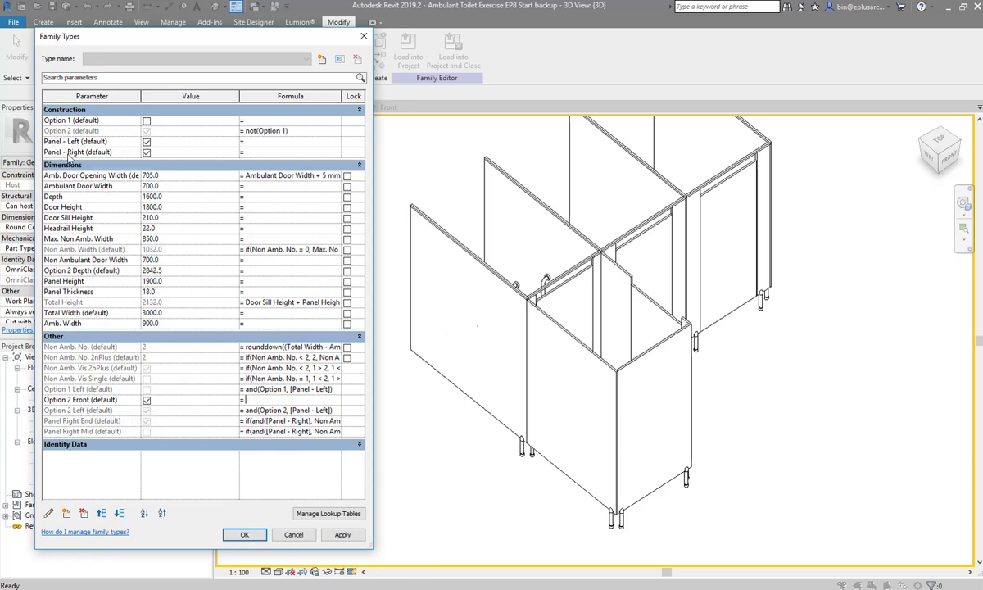
Create Panel - Front as a Yes/No instance parameter in the Construction group
click(244, 534)
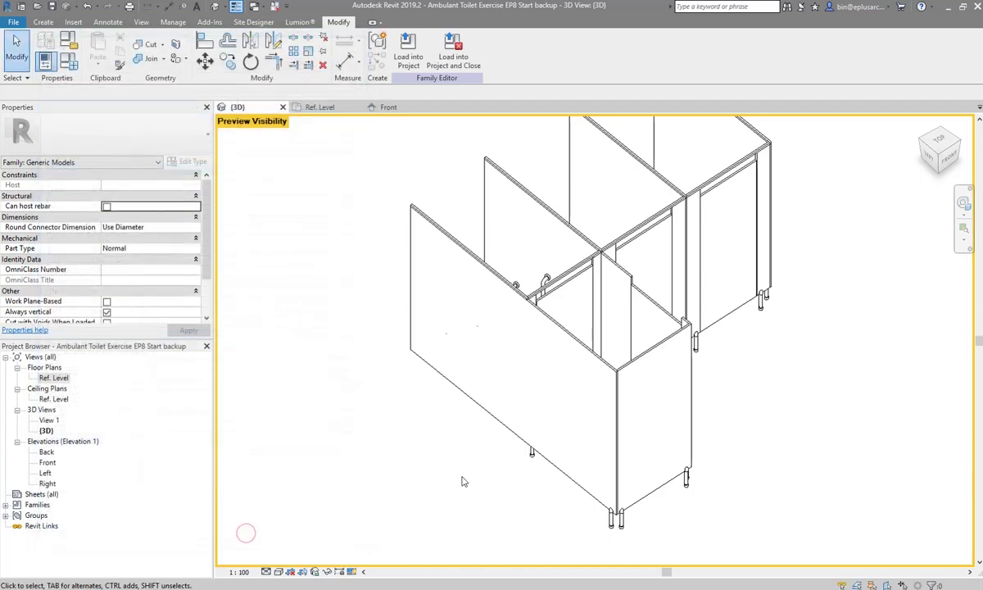
click(69, 59)
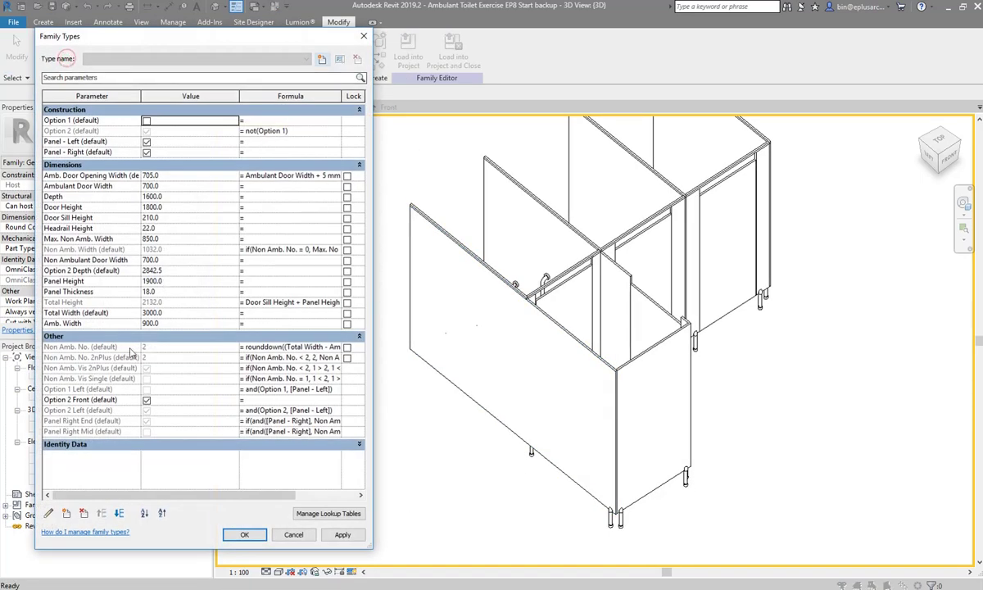
click(66, 513)
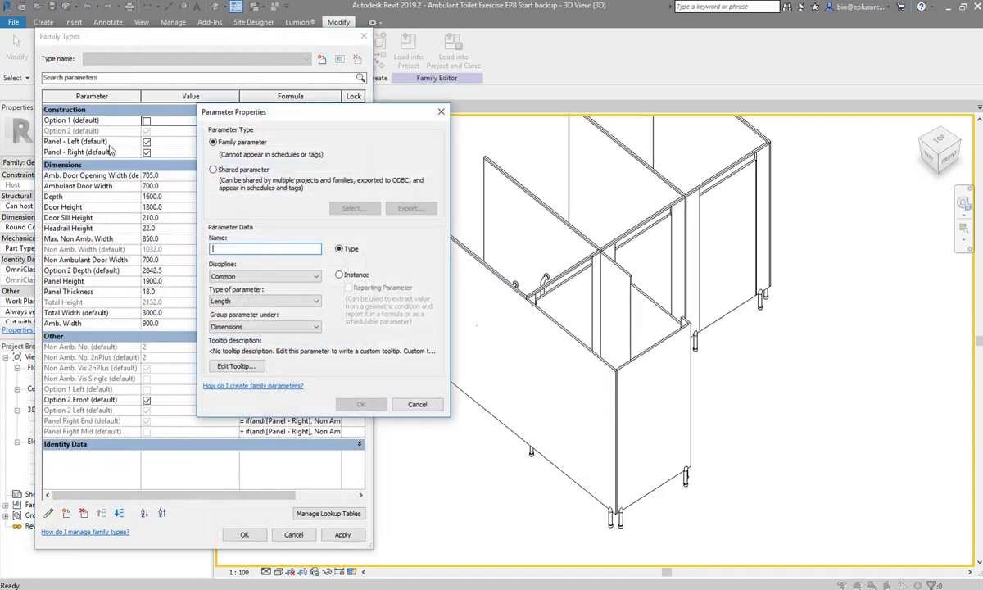
text(Panel - Front)
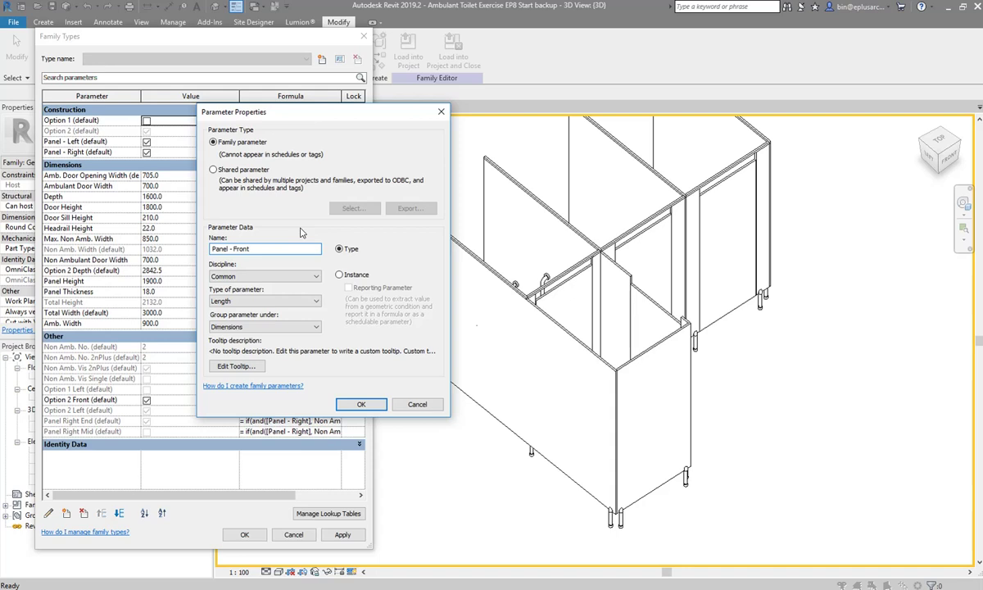
click(272, 302)
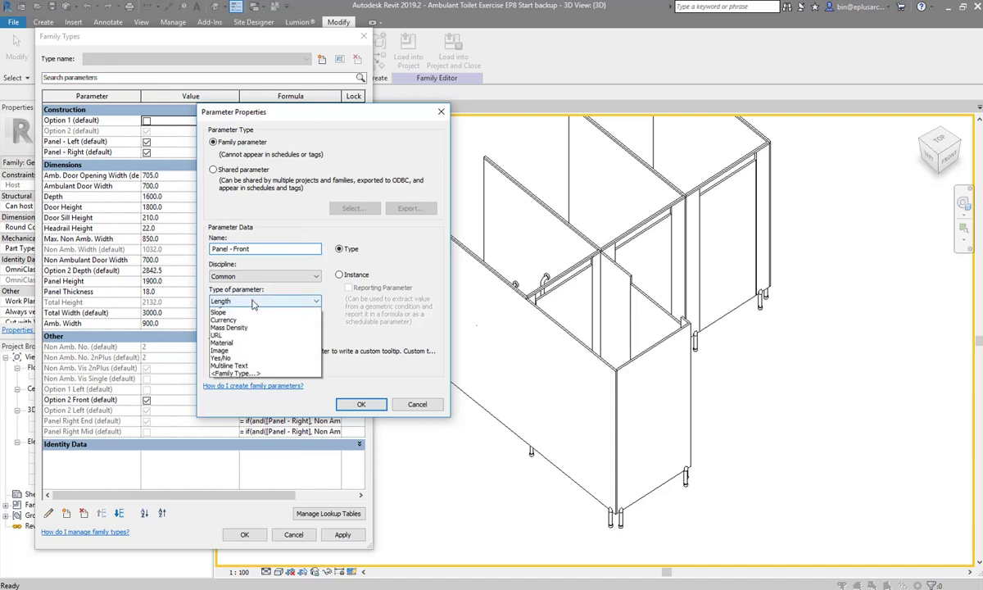
click(231, 401)
click(339, 274)
click(316, 327)
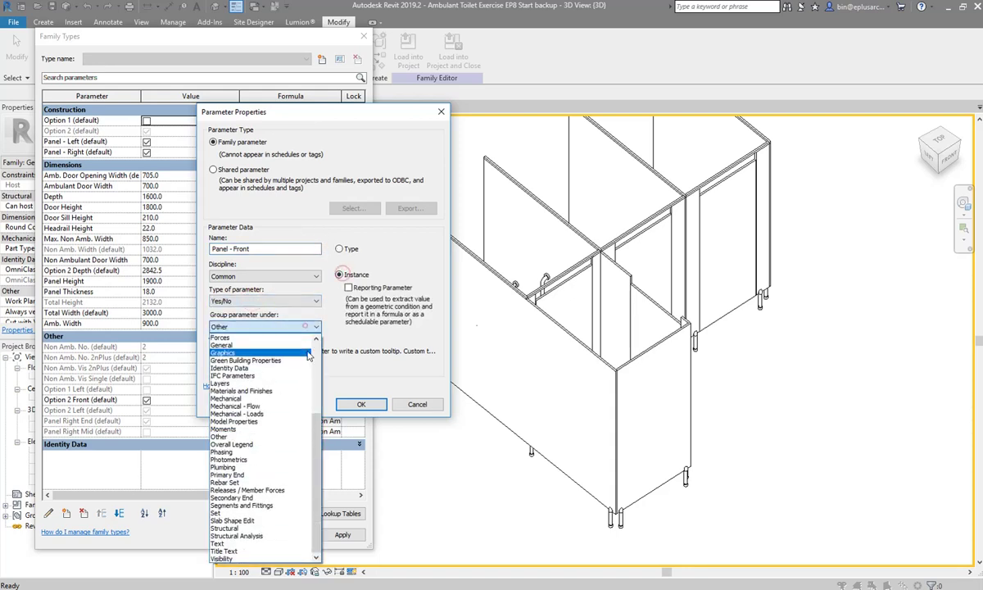
scroll(258, 374, up, 5)
scroll(258, 374, up, 5)
click(258, 370)
click(358, 403)
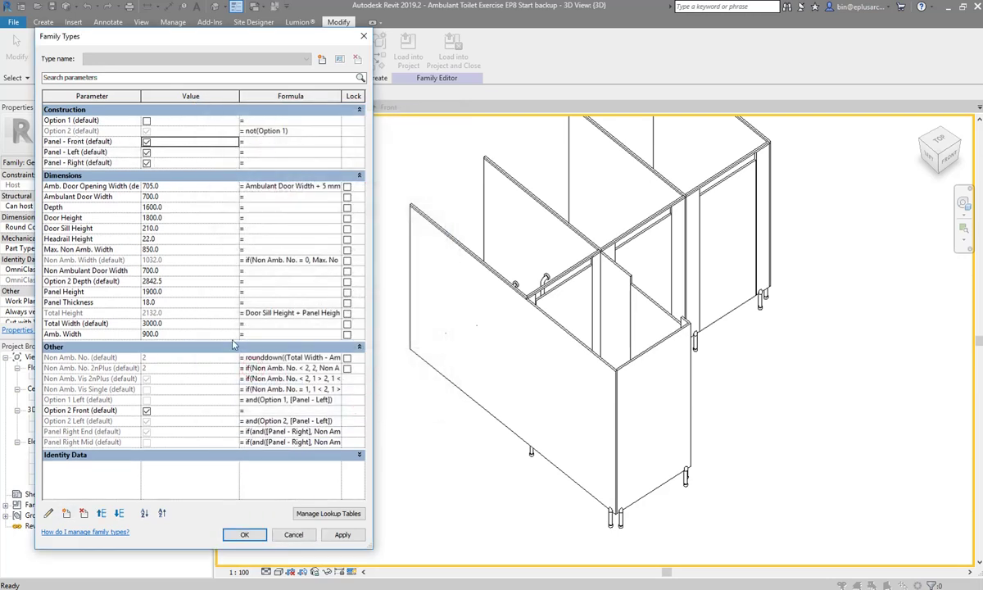
Enter and(Option 2, [Panel - Front]) as Option 2 Front's formula and confirm the family types
click(266, 410)
text(and(Option 2, [Panel - Front)
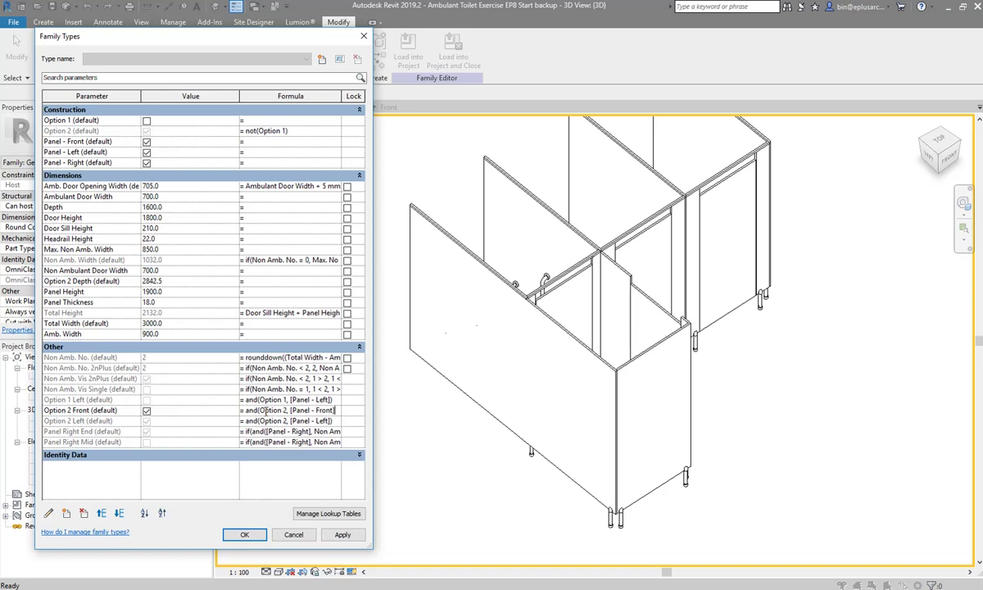
click(291, 389)
click(244, 534)
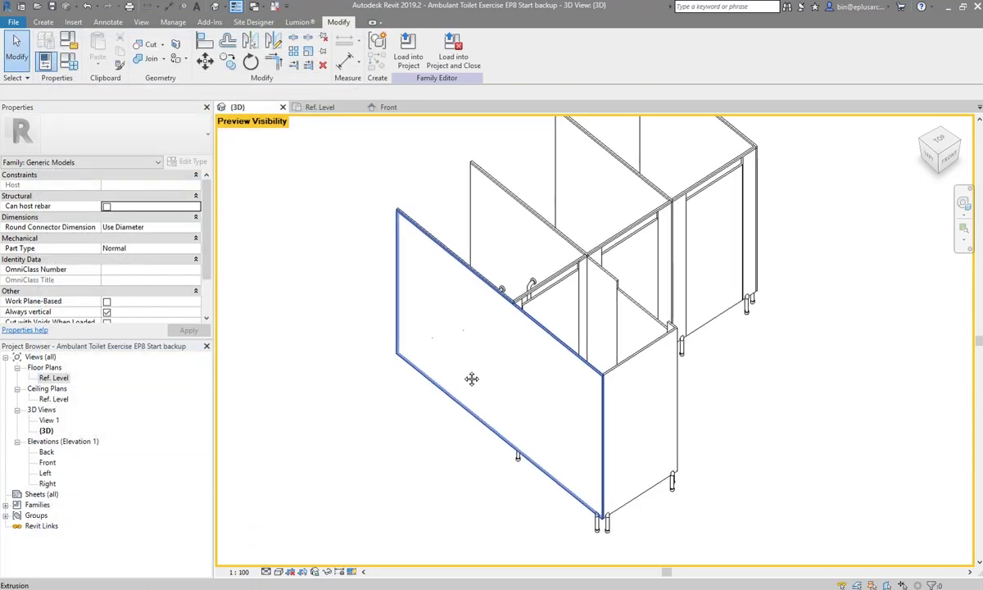
Select the front door panel parts, left post and two legs, and tie their visibility to Option 1
mouse_move(536, 495)
shift+middle_down()
mouse_move(412, 547)
mouse_move(537, 377)
mouse_move(493, 391)
mouse_move(507, 439)
shift+middle_up()
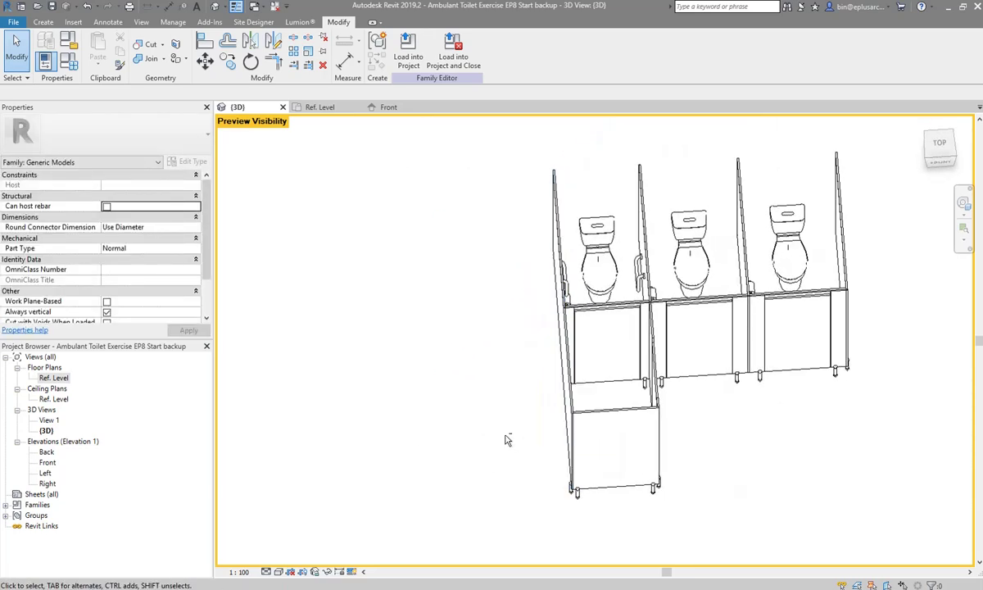
shift+middle_drag(593, 357, 574, 327)
click(566, 300)
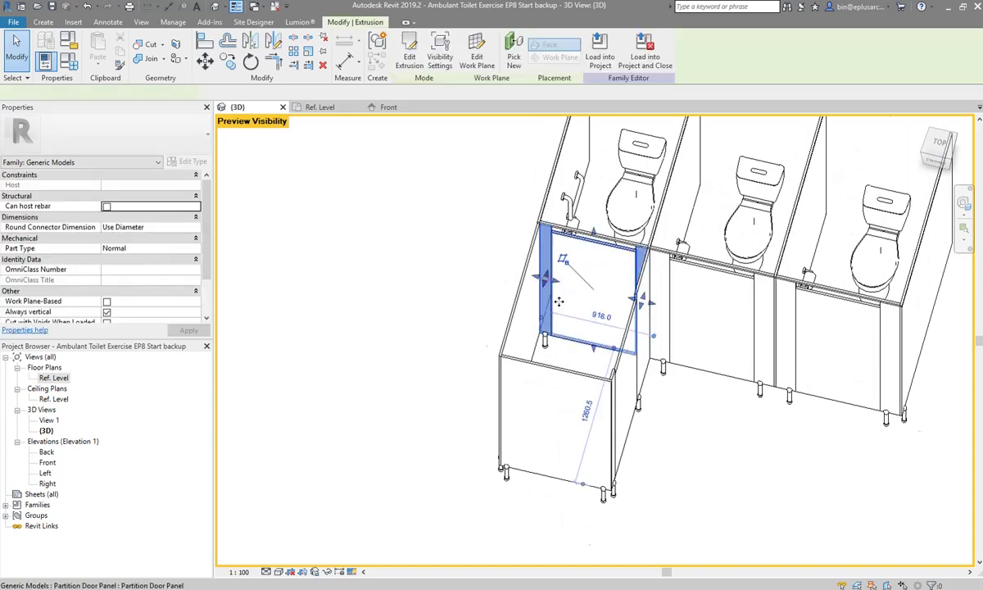
scroll(607, 325, up, 2)
click(607, 325)
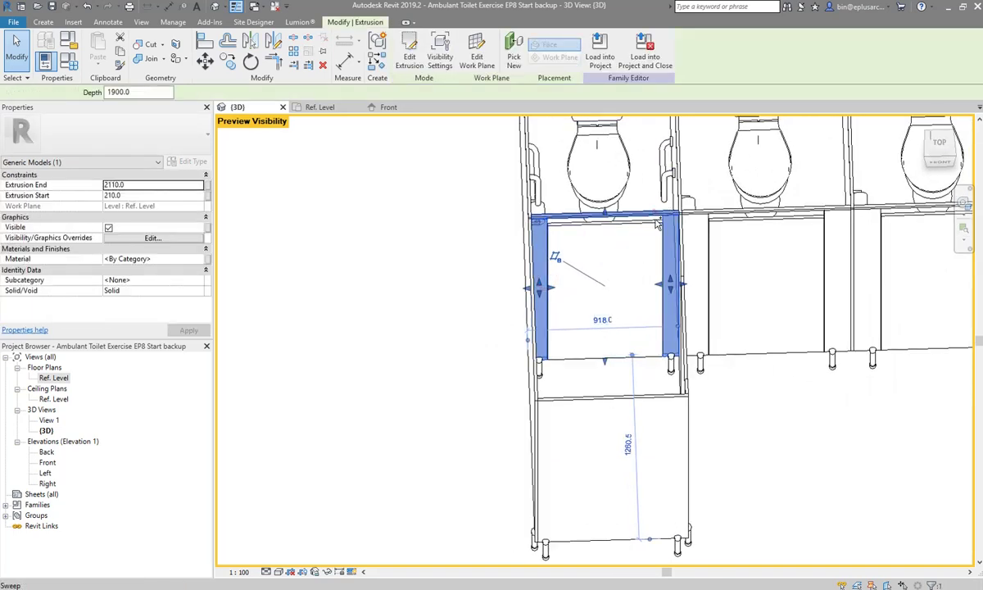
ctrl+click(616, 215)
ctrl+click(653, 243)
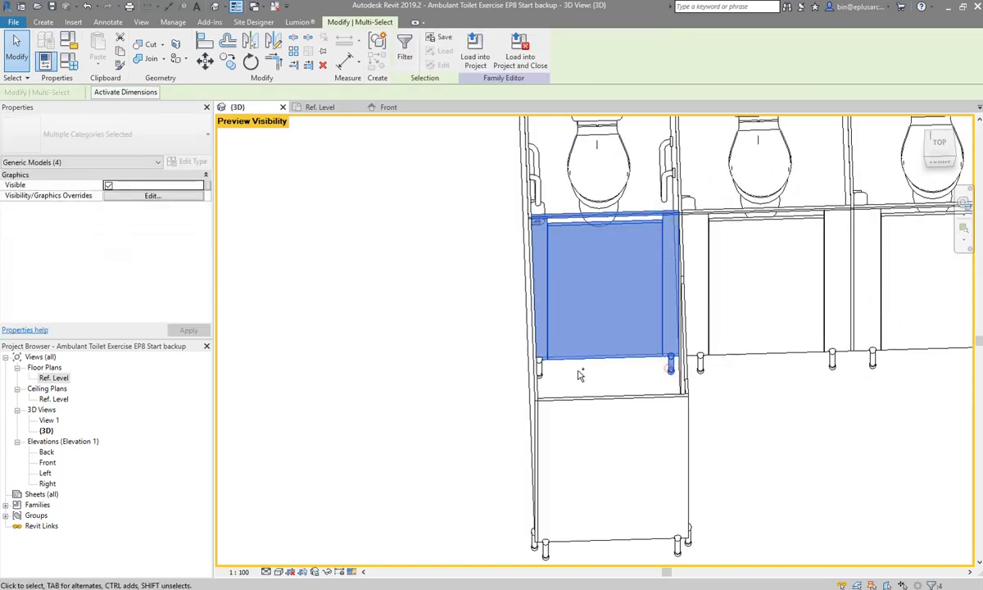
ctrl+click(540, 376)
ctrl+click(539, 376)
shift+middle_drag(540, 376, 607, 353)
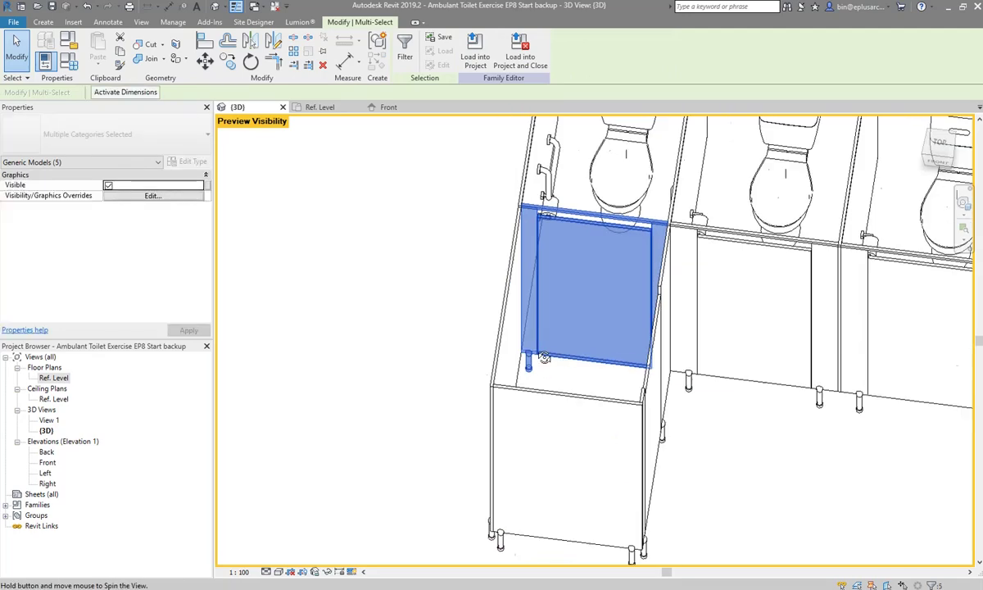
click(208, 185)
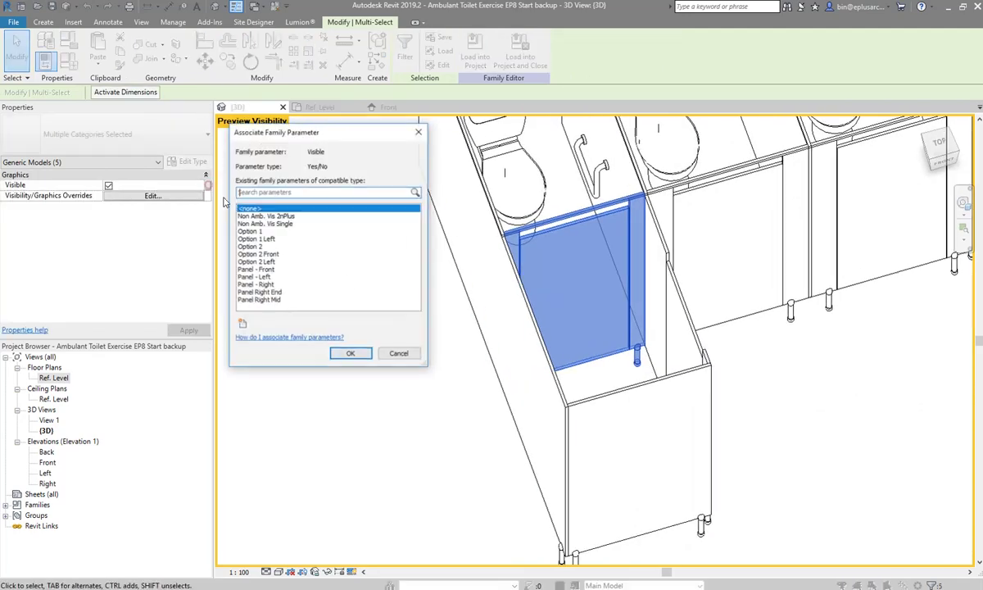
click(246, 231)
click(350, 353)
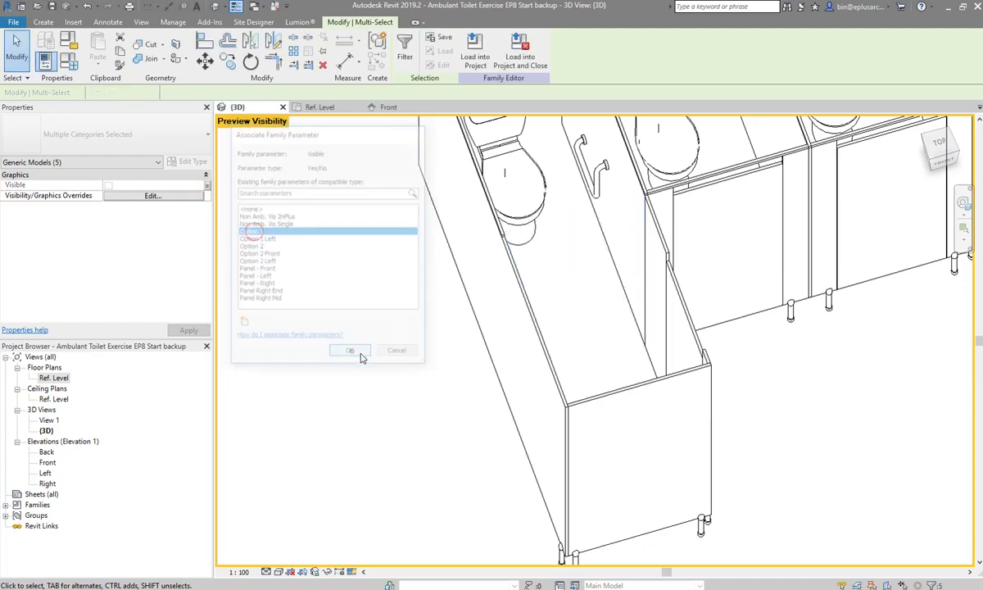
shift+middle_drag(351, 352, 593, 332)
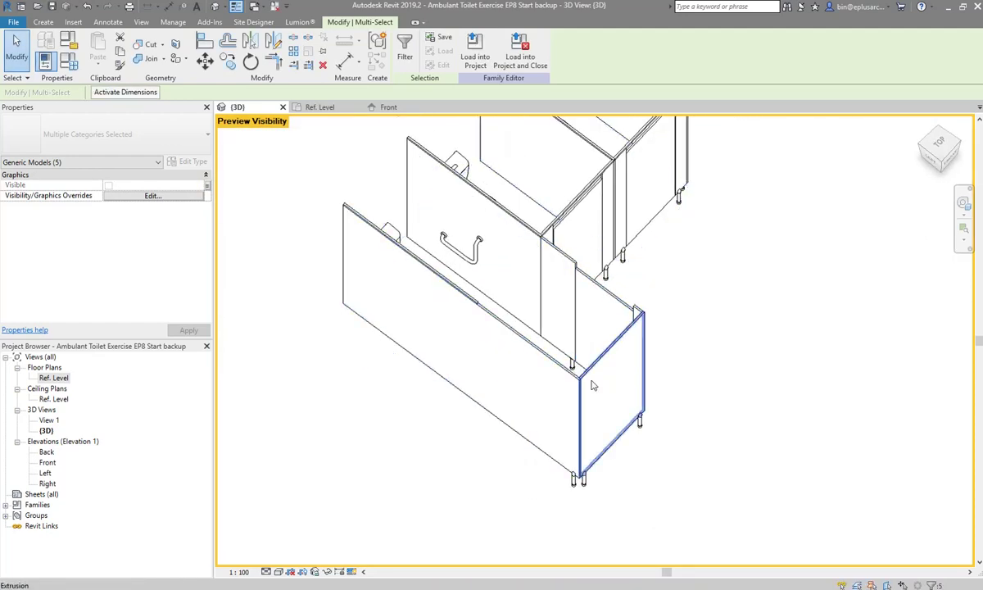
mouse_move(588, 383)
shift+middle_down()
mouse_move(381, 217)
mouse_move(527, 242)
mouse_move(541, 302)
mouse_move(653, 344)
mouse_move(615, 323)
shift+middle_up()
Apply the family values, then tie the two loose partition legs' visibility to Option 2
click(65, 59)
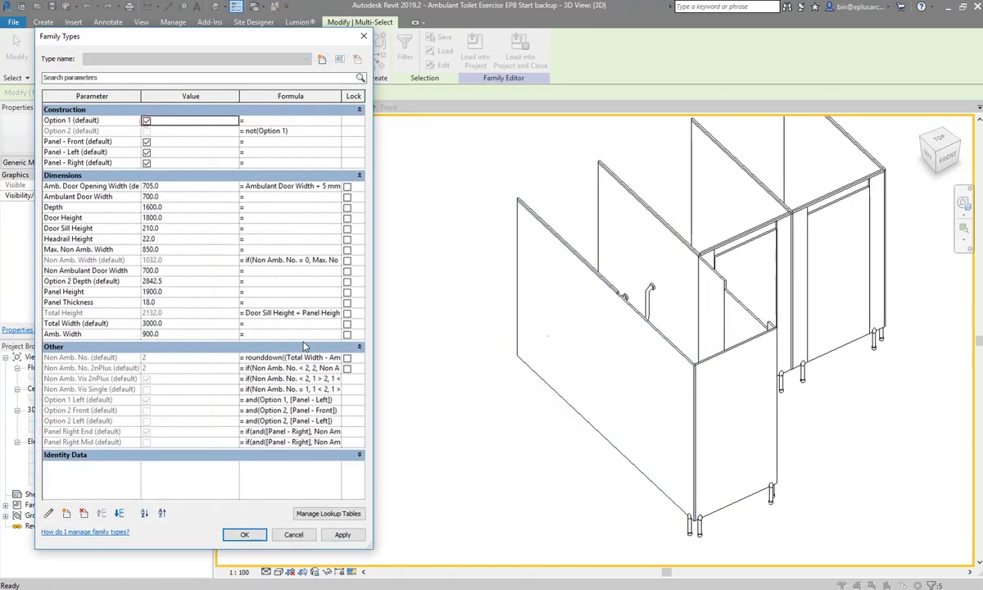
click(342, 534)
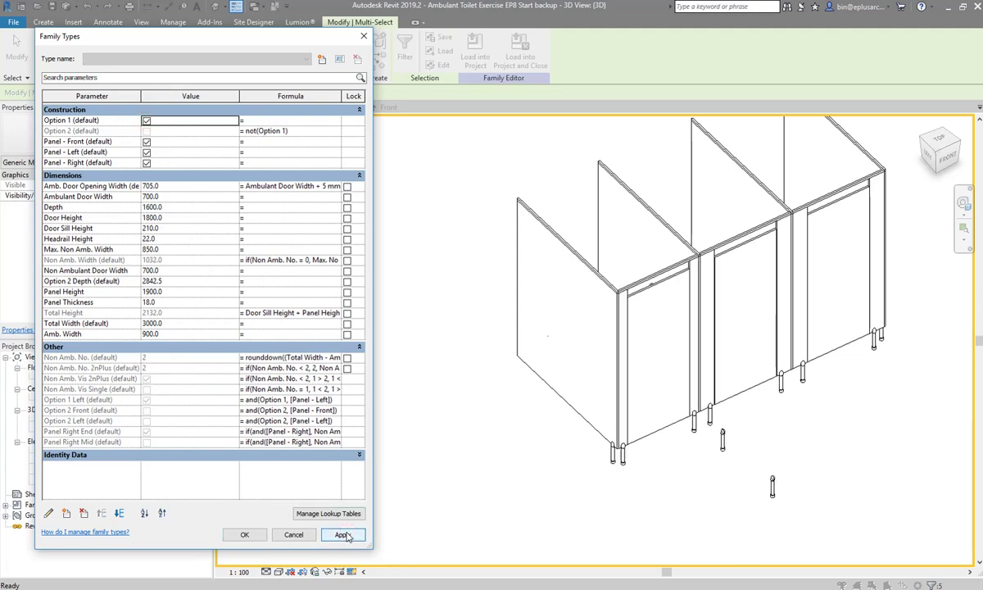
click(245, 534)
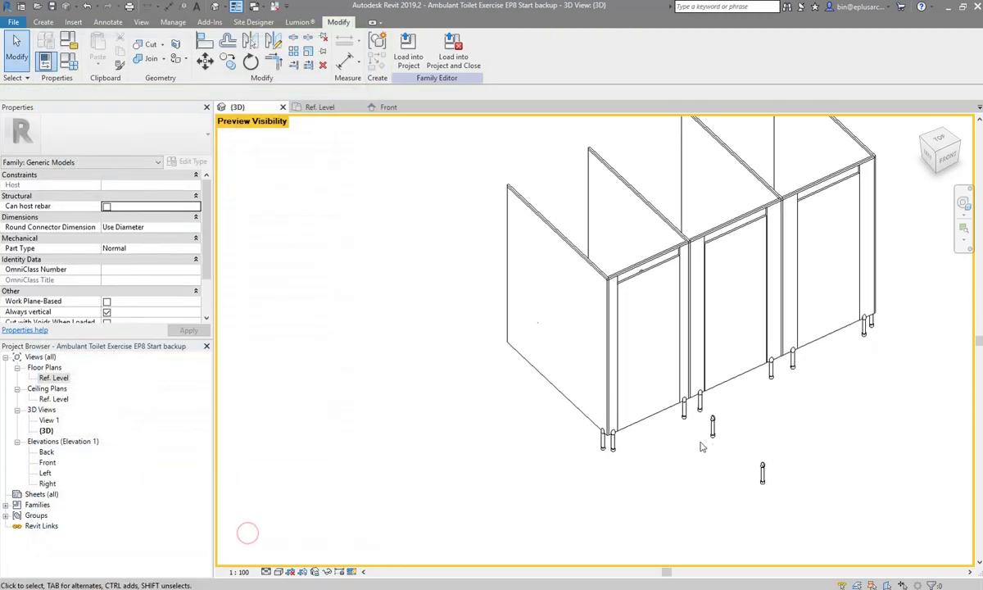
click(712, 426)
ctrl+click(762, 473)
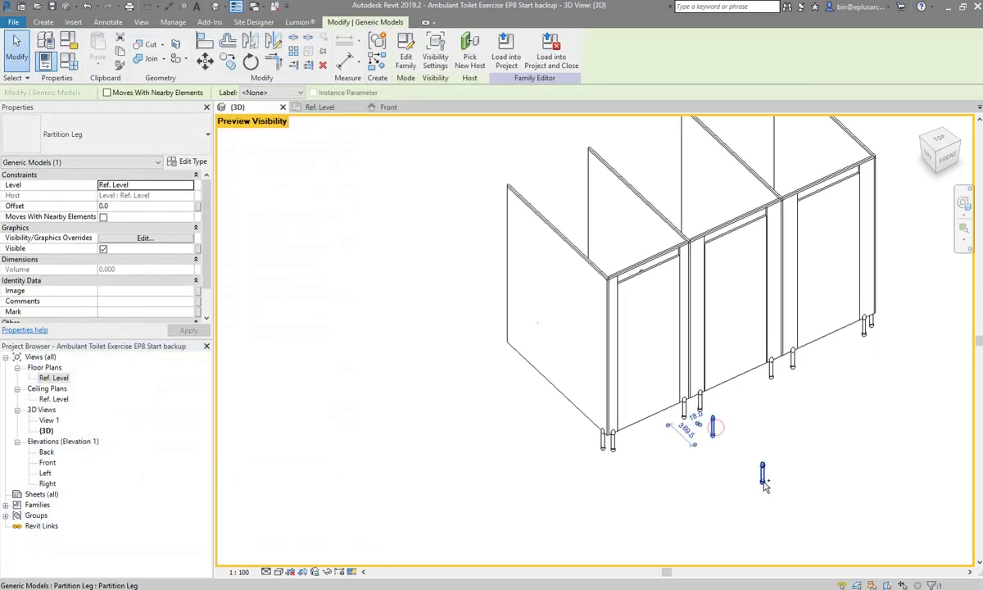
click(197, 251)
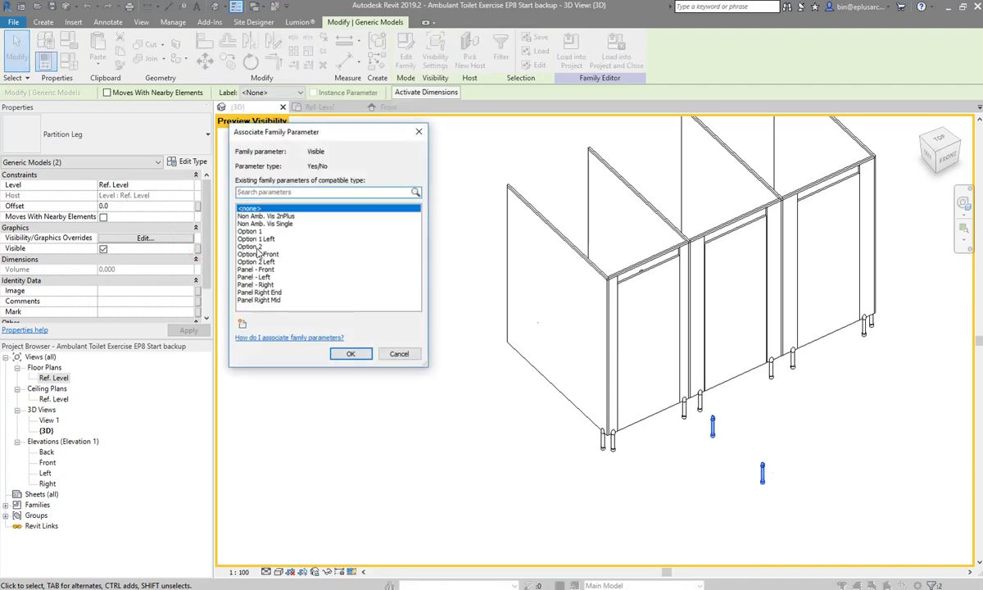
click(254, 245)
click(351, 353)
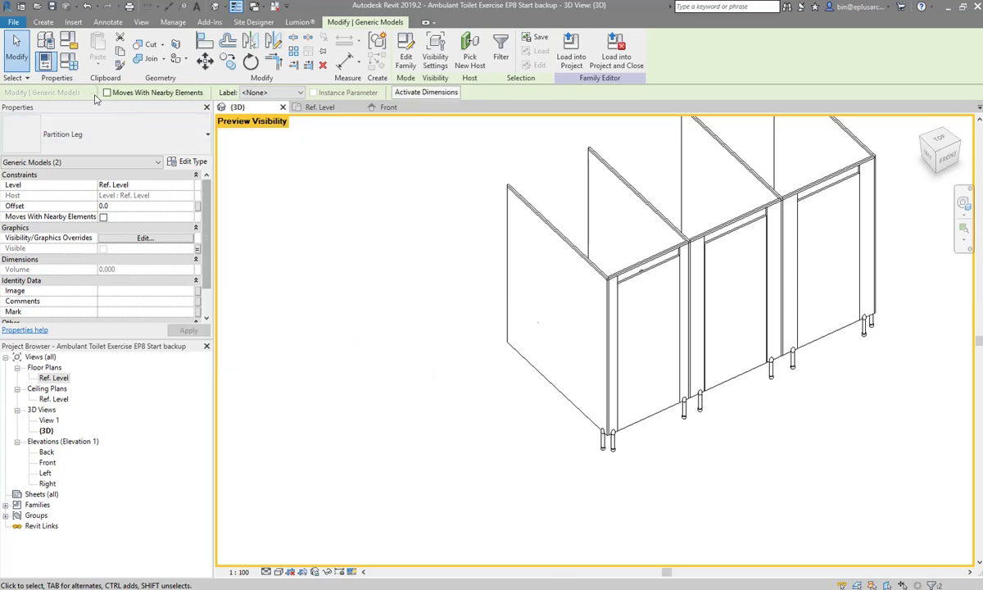
middle_drag(388, 298, 398, 299)
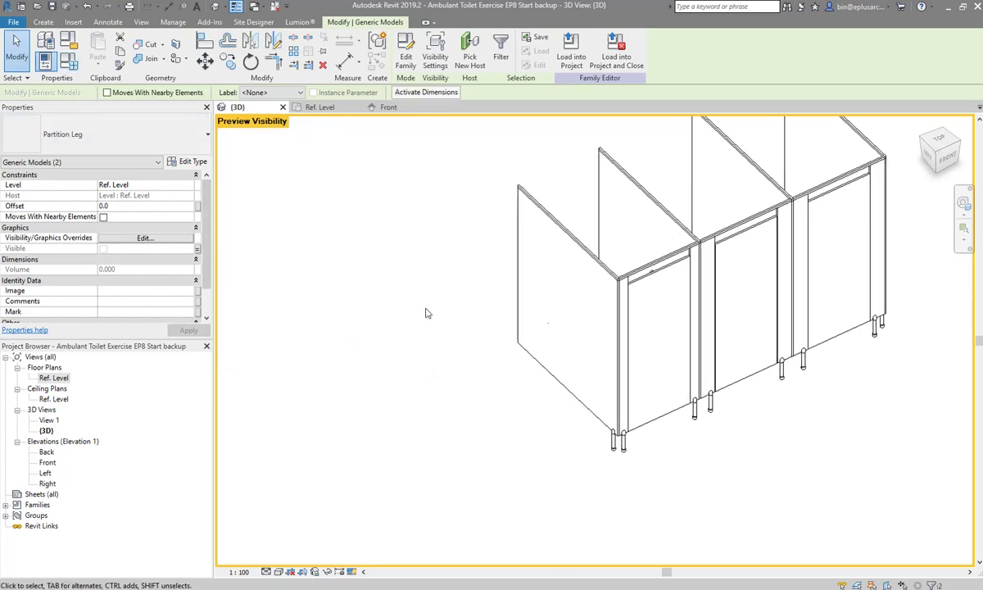
click(379, 314)
Test Panel - Front, Left and Right off and back on under Option 1
click(65, 42)
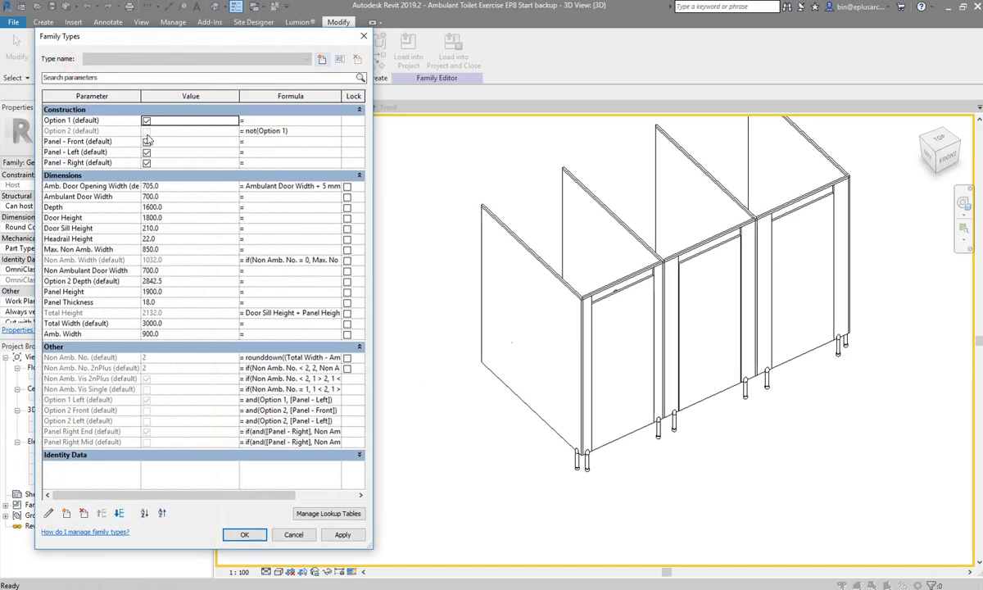
click(146, 142)
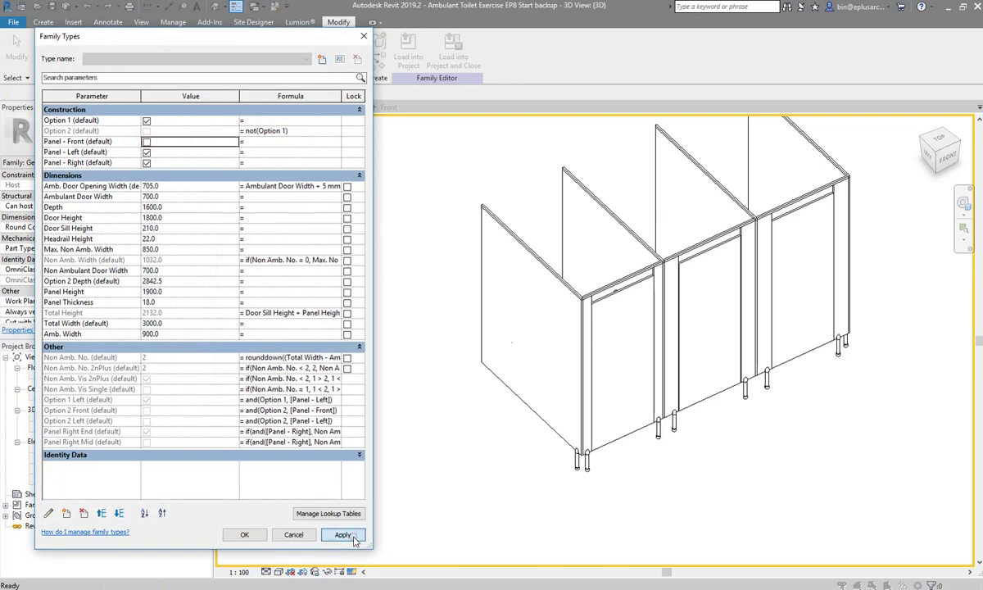
click(344, 535)
click(146, 142)
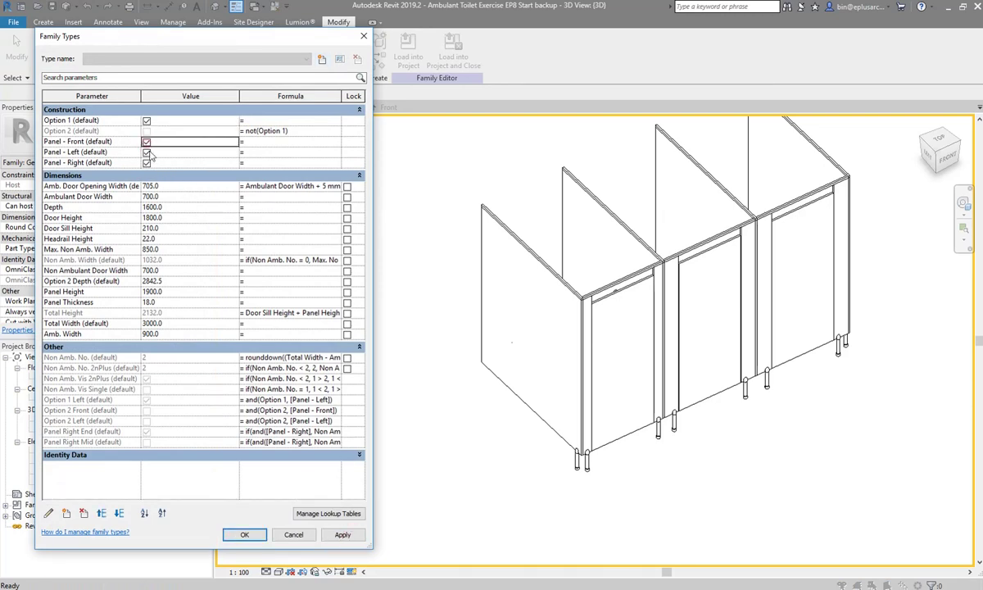
click(147, 153)
click(343, 533)
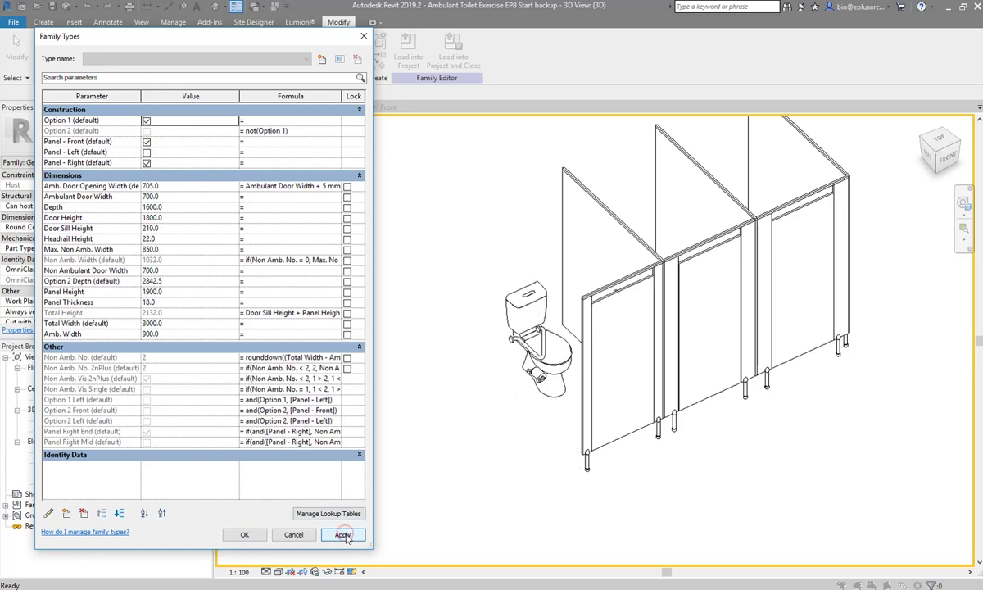
click(147, 153)
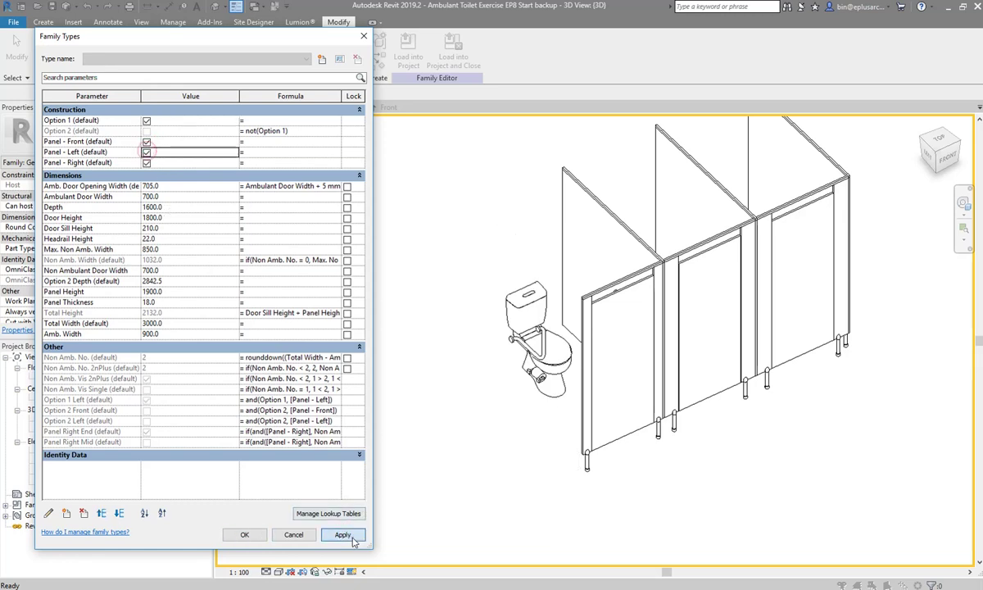
click(342, 534)
click(146, 162)
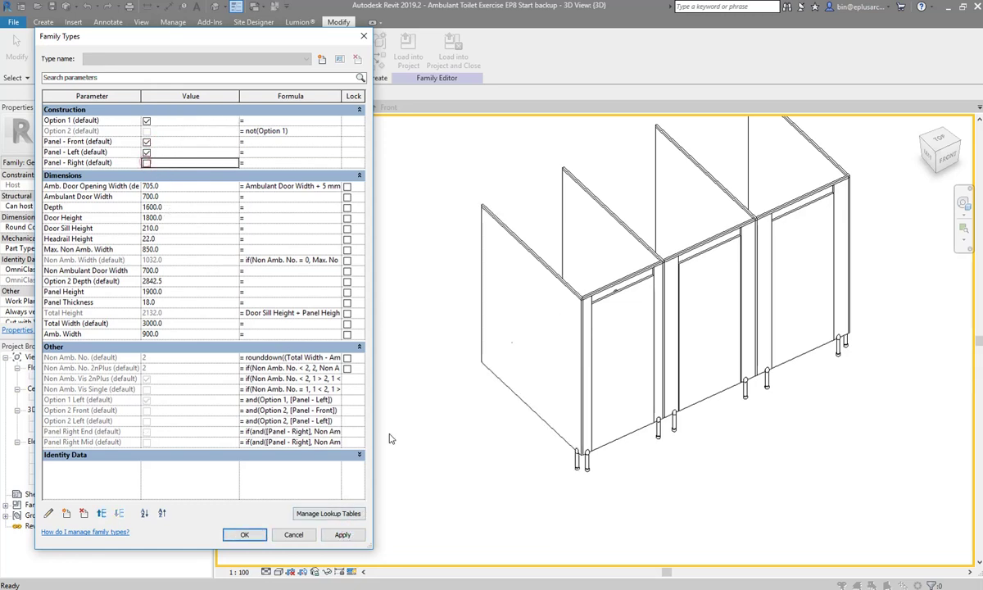
click(342, 534)
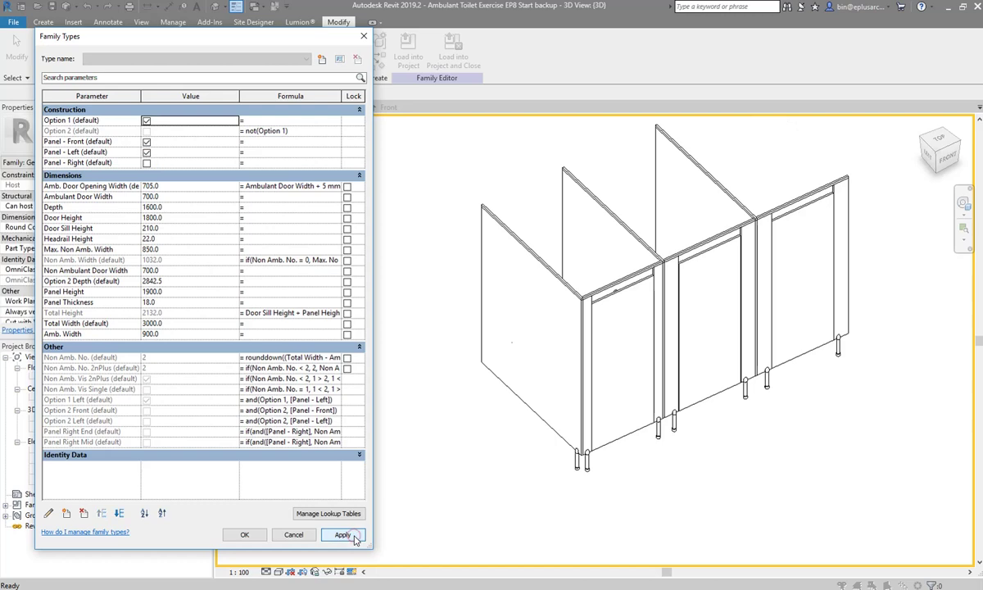
click(146, 162)
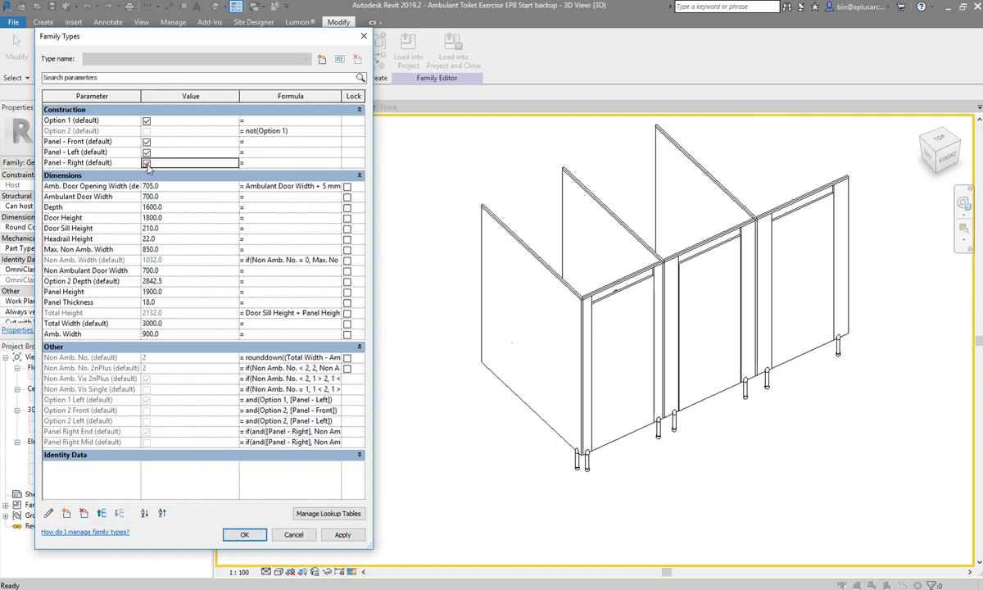
Switch to Option 2, test Panel - Front and Left off, restore them, and close
click(146, 120)
click(342, 534)
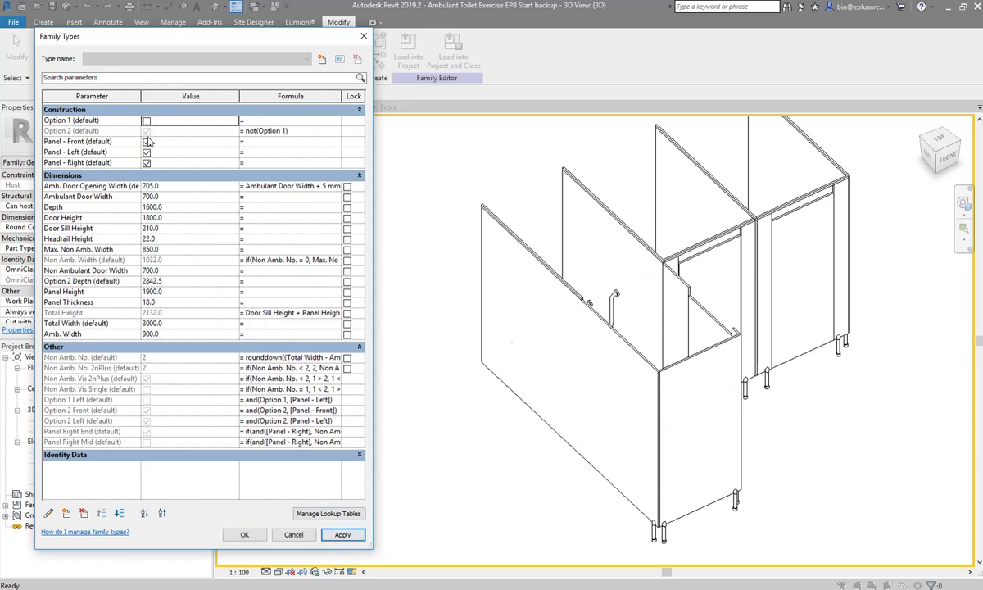
click(147, 141)
click(342, 534)
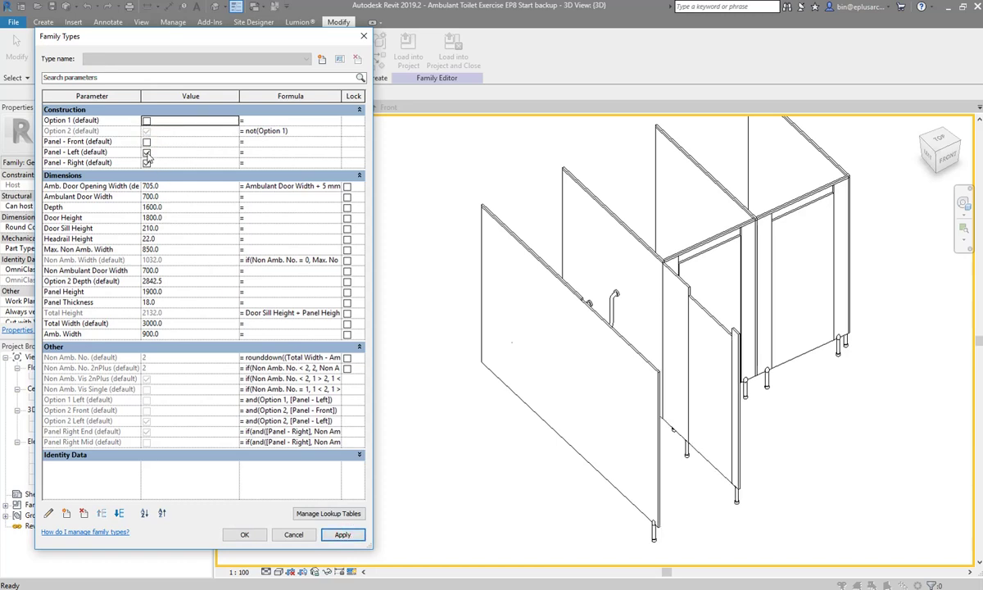
click(146, 152)
click(342, 534)
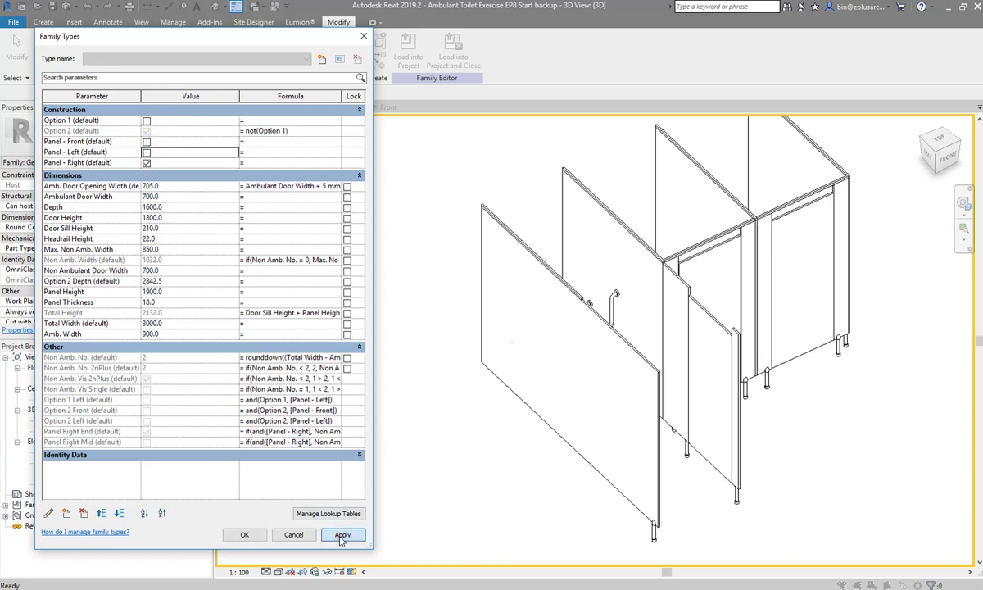
click(147, 151)
click(147, 141)
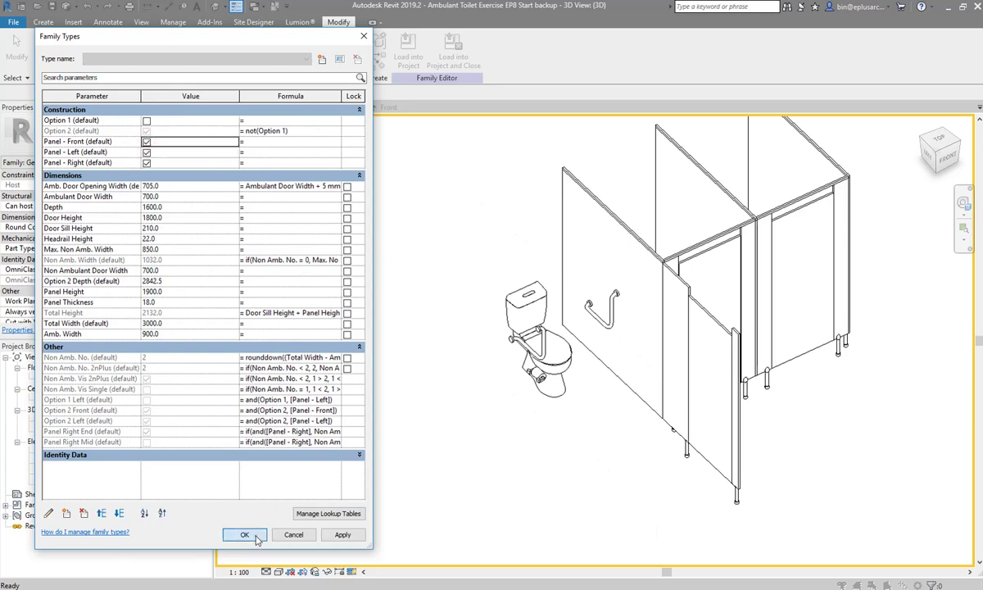
click(255, 536)
Turn preview visibility on in the toilet family's Ref. Level floor plan
double_click(54, 378)
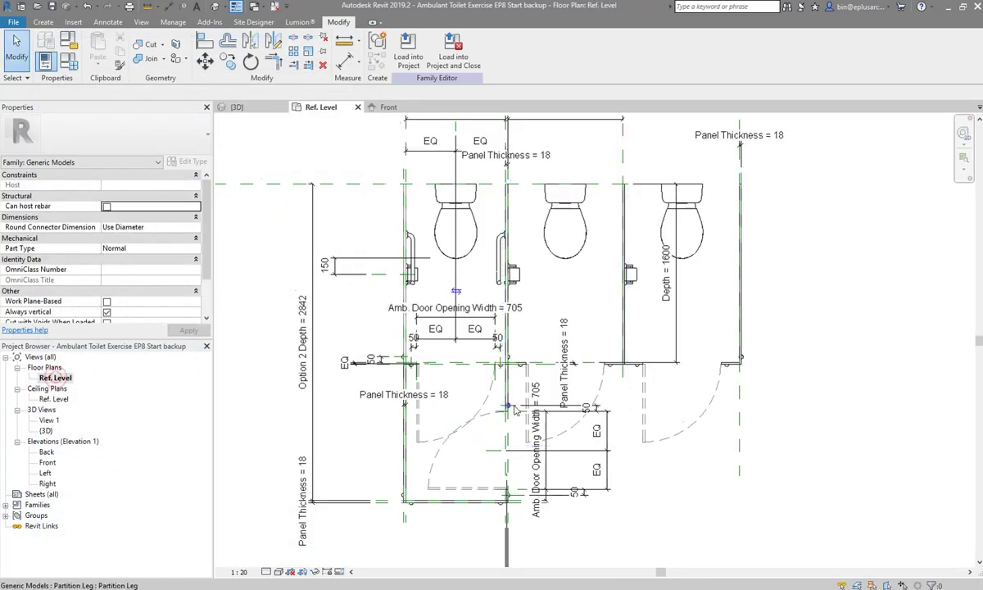
mouse_move(515, 418)
middle_down()
mouse_move(492, 360)
mouse_move(508, 368)
middle_up()
scroll(493, 360, down, 1)
scroll(508, 369, up, 1)
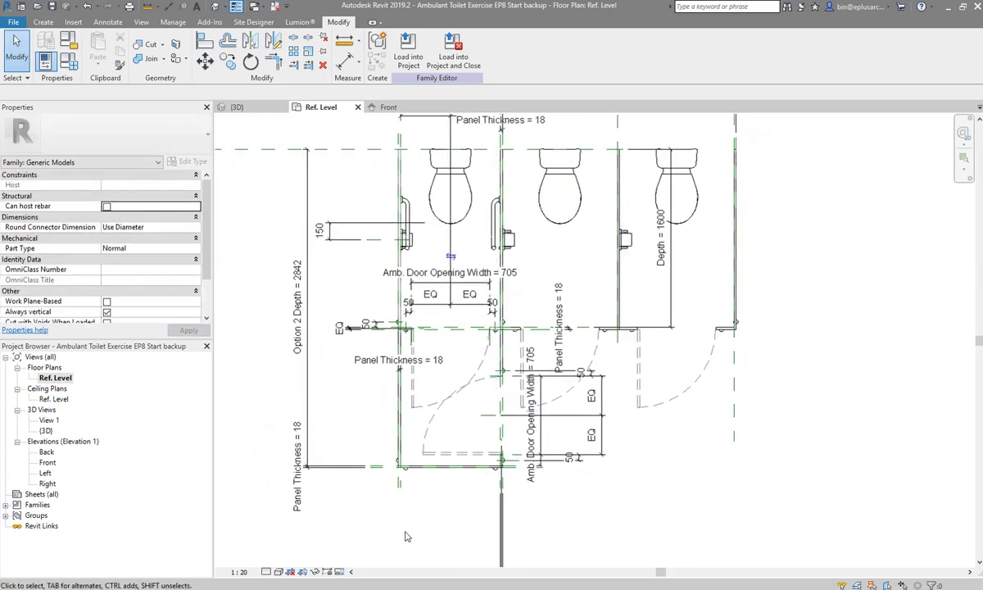
click(339, 572)
click(373, 549)
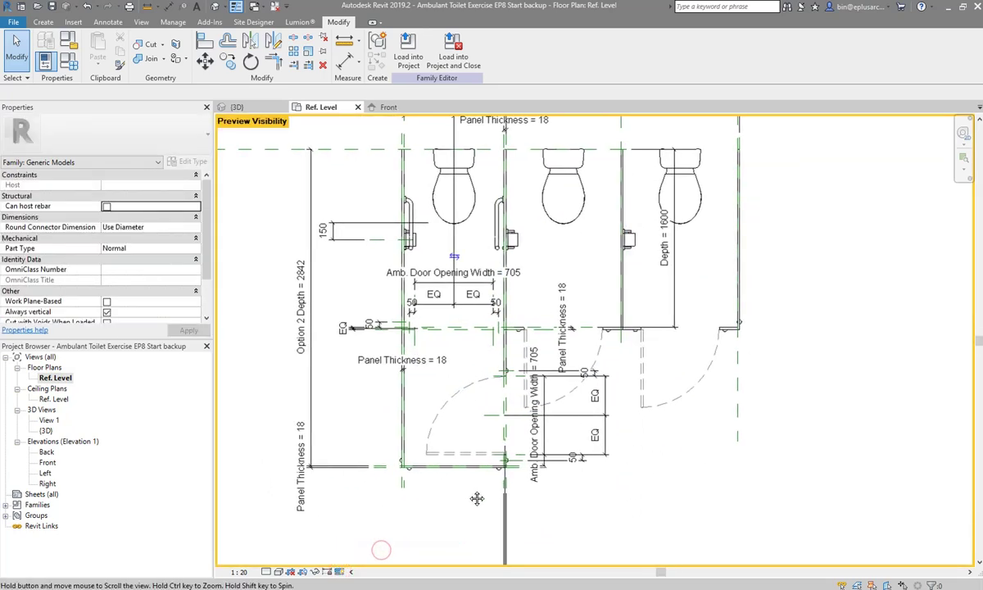
click(340, 571)
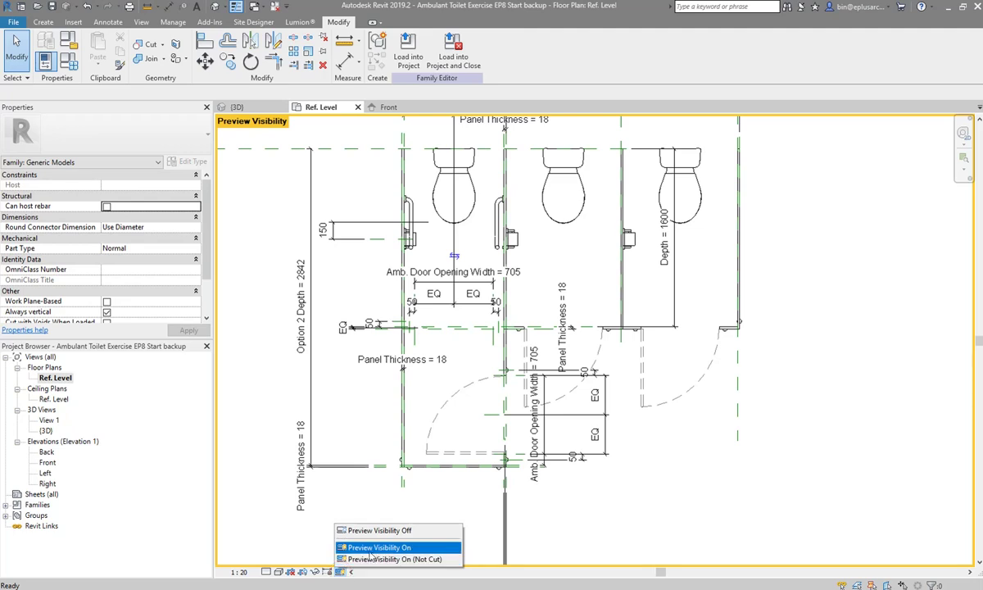
click(271, 496)
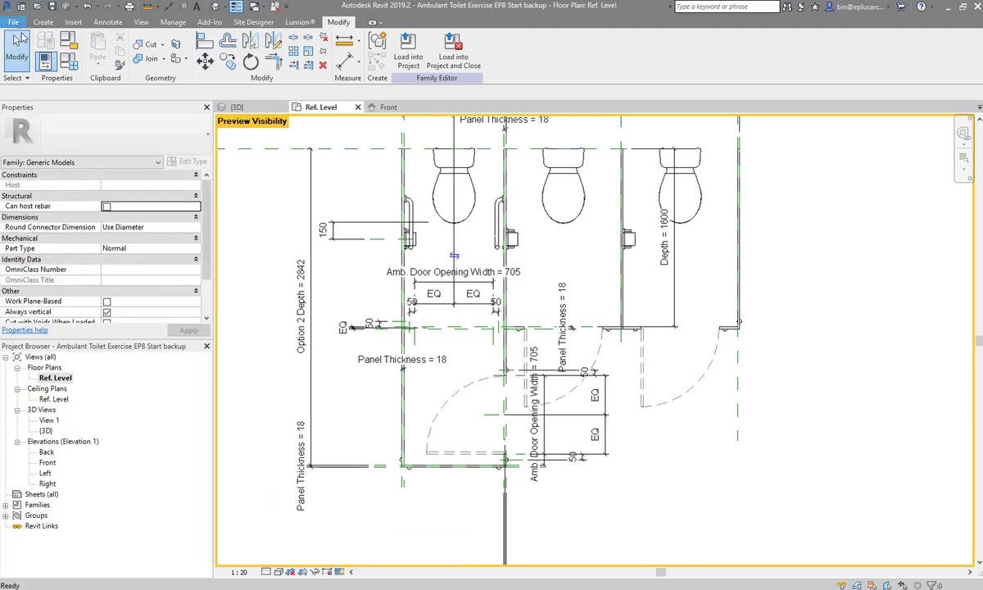
Create a new blank project, Project2, with template <None>
click(13, 22)
click(156, 64)
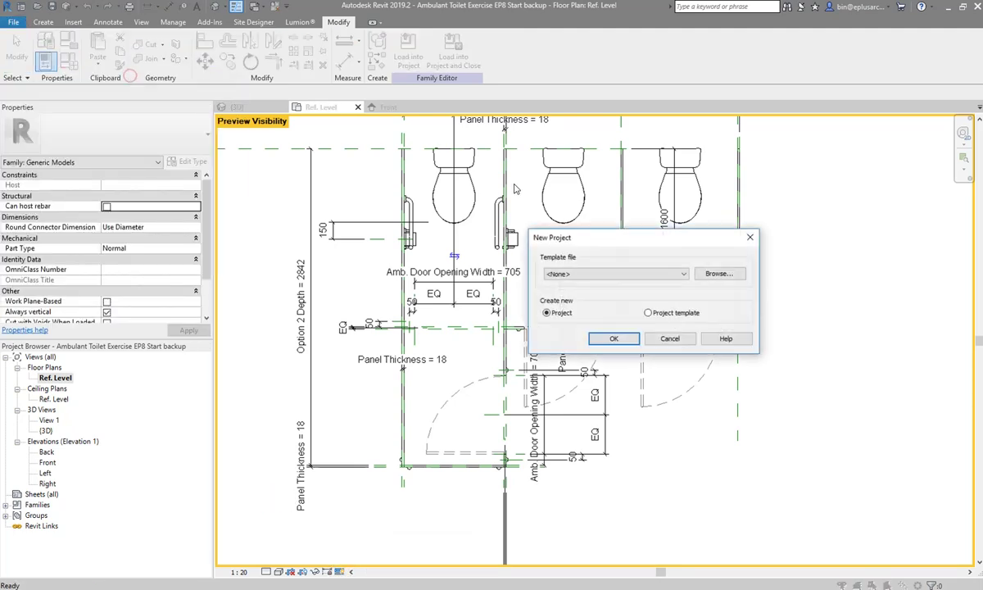
click(614, 338)
click(436, 317)
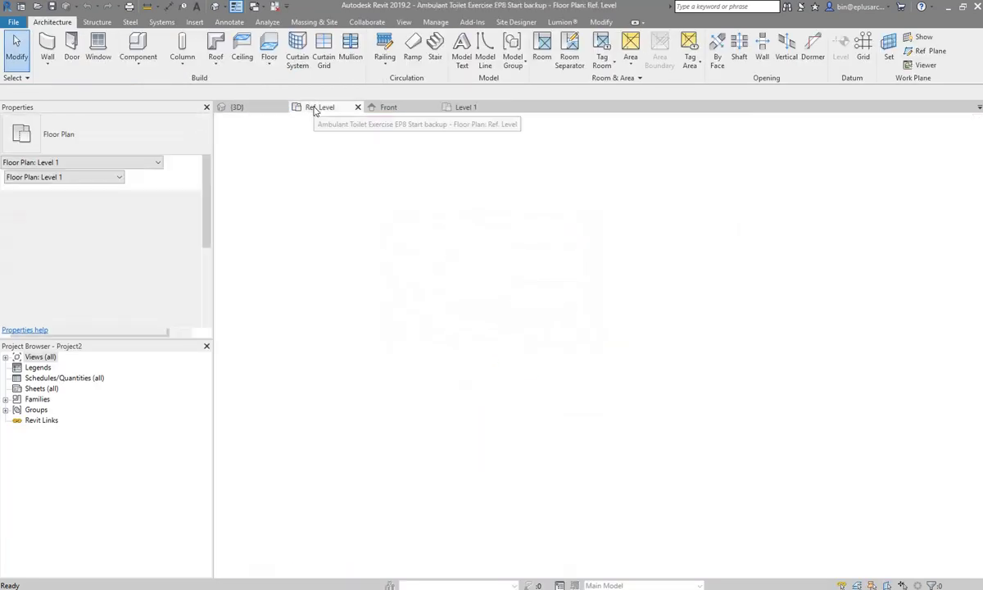
Load the ambulant toilet family into Project2 and place one copy on Level 1
click(313, 107)
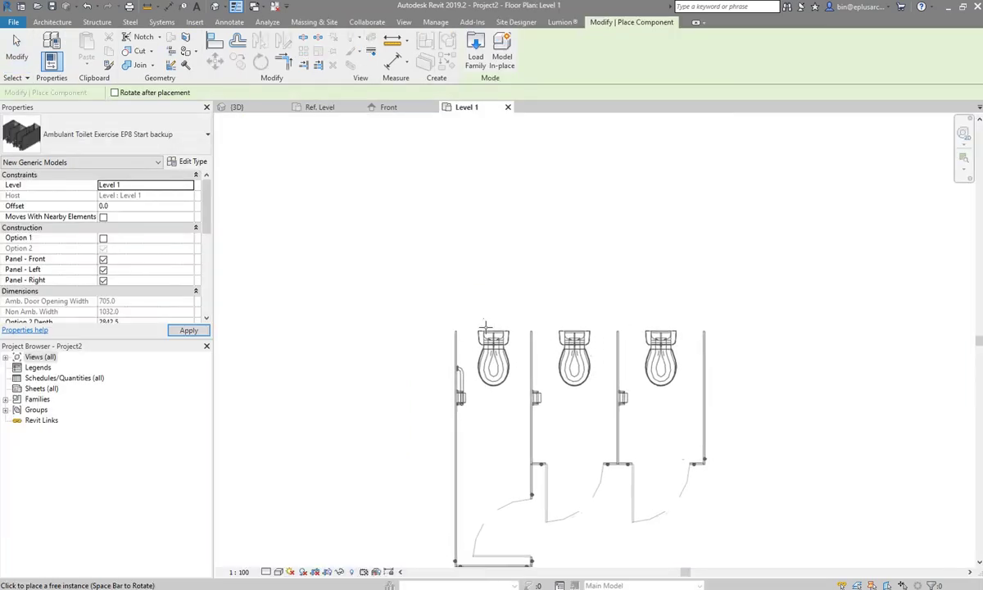
click(476, 252)
key(Escape)
key(Escape)
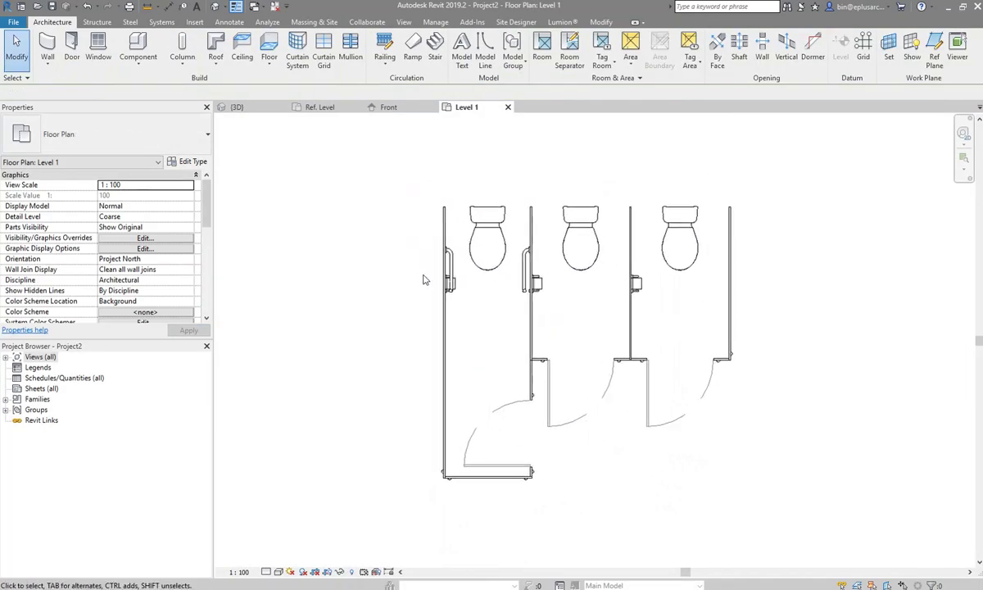
scroll(495, 305, up, 2)
Drag the placed toilet row's array grip out from three to five stalls
click(495, 305)
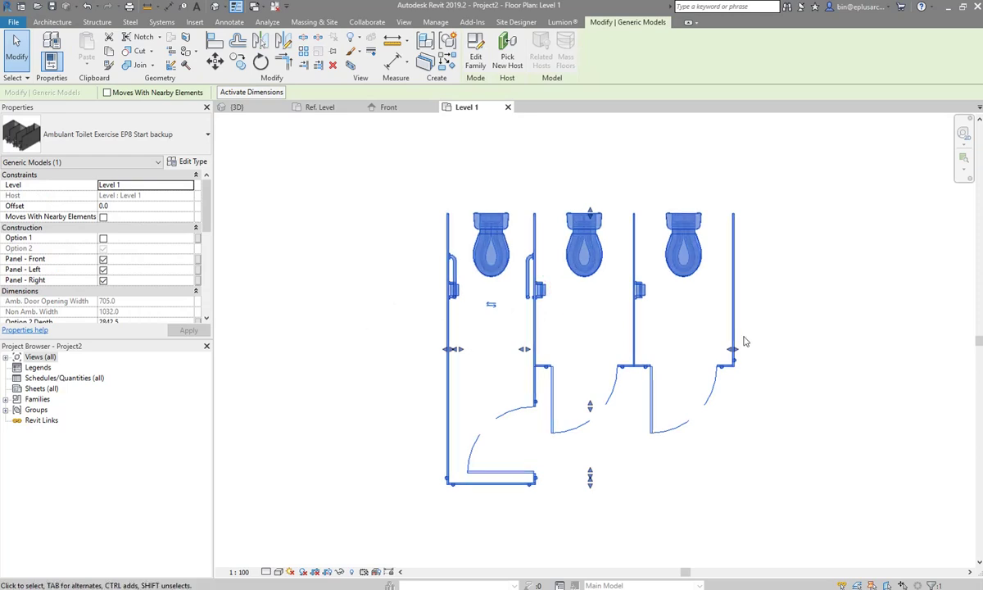
scroll(721, 353, down, 2)
drag(697, 386, 430, 326)
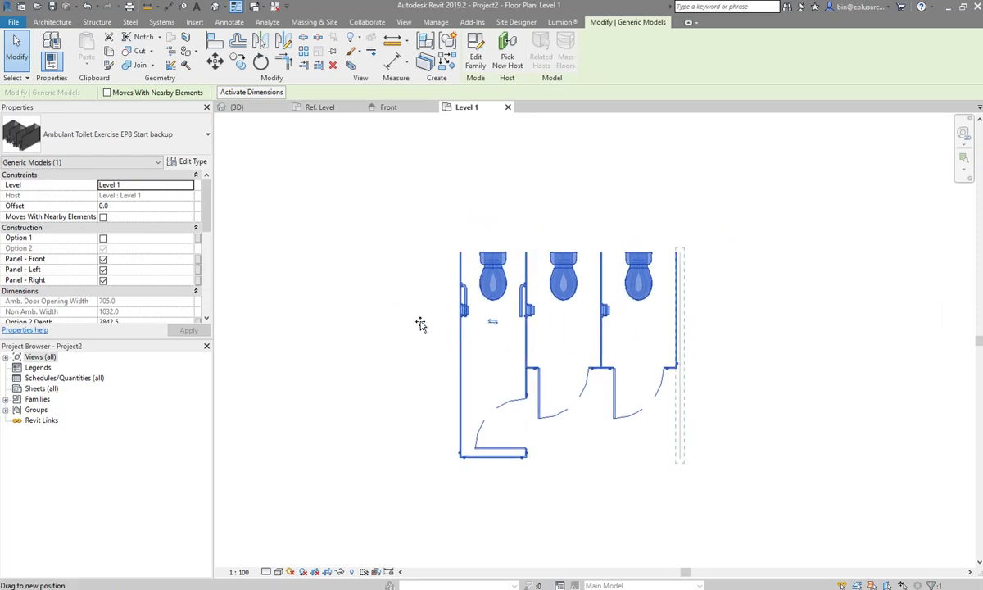
drag(478, 399, 619, 465)
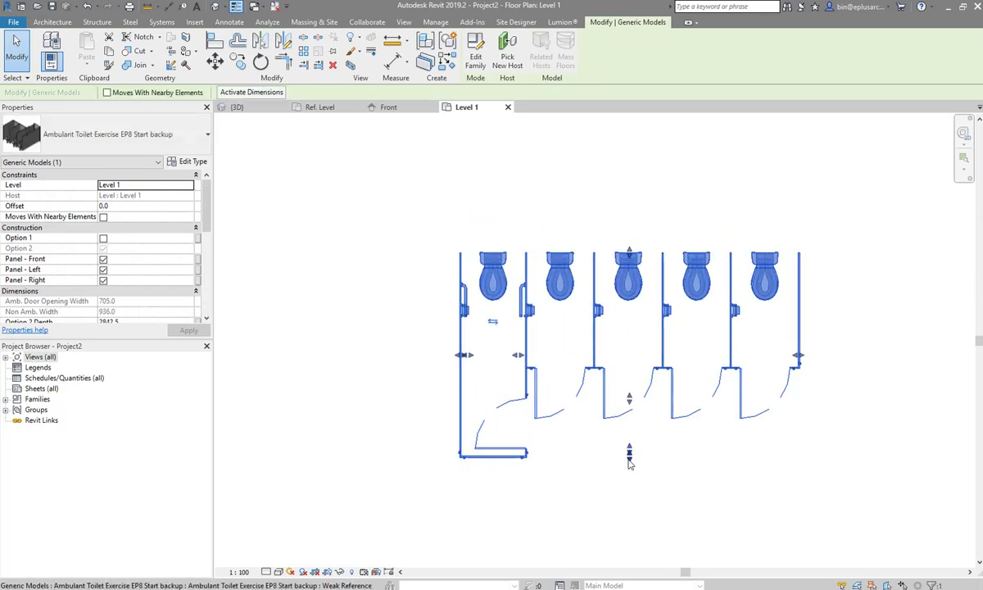
scroll(539, 467, up, 2)
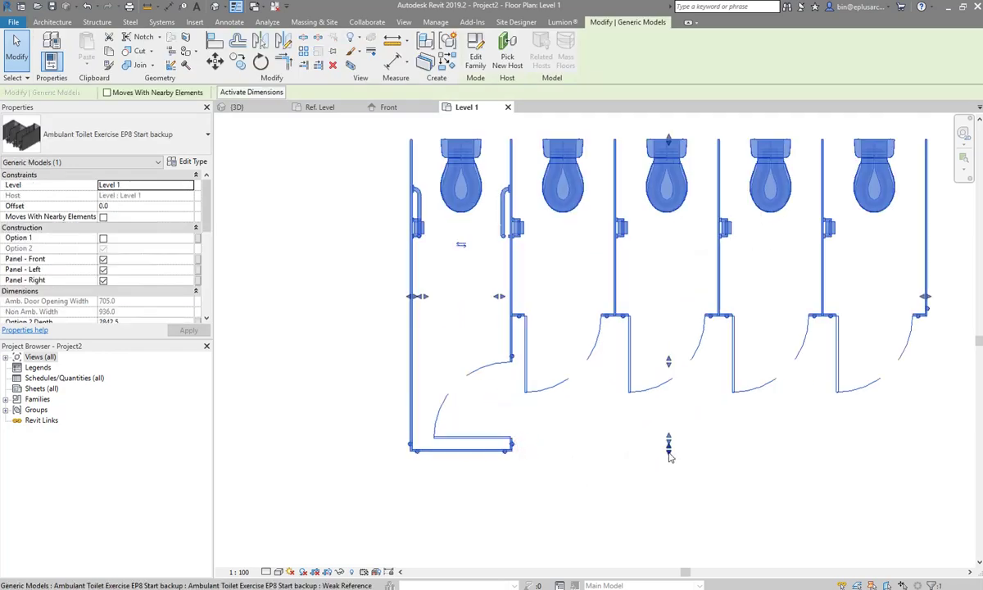
drag(570, 492, 563, 492)
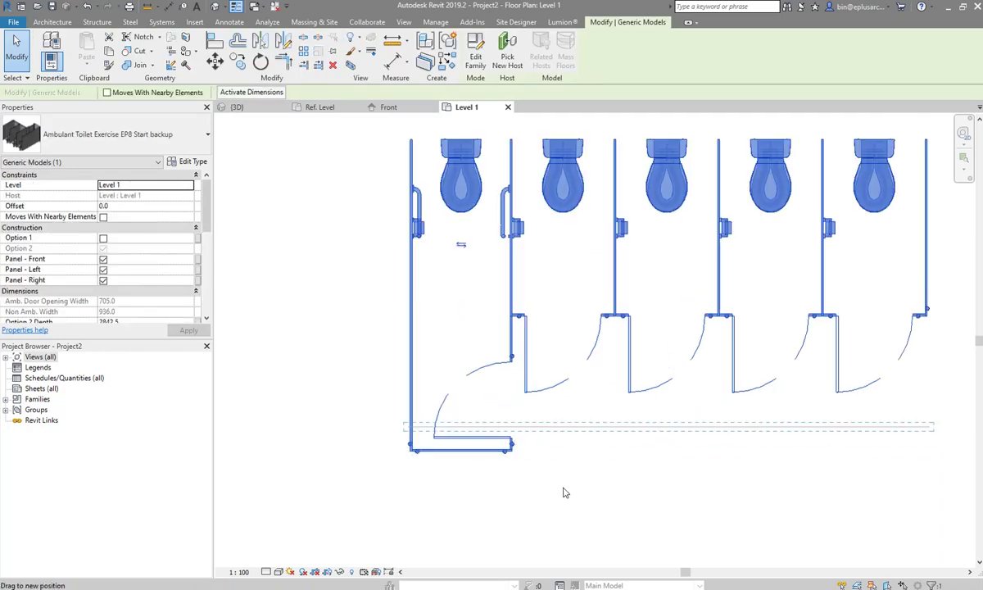
click(570, 454)
middle_drag(570, 454, 520, 397)
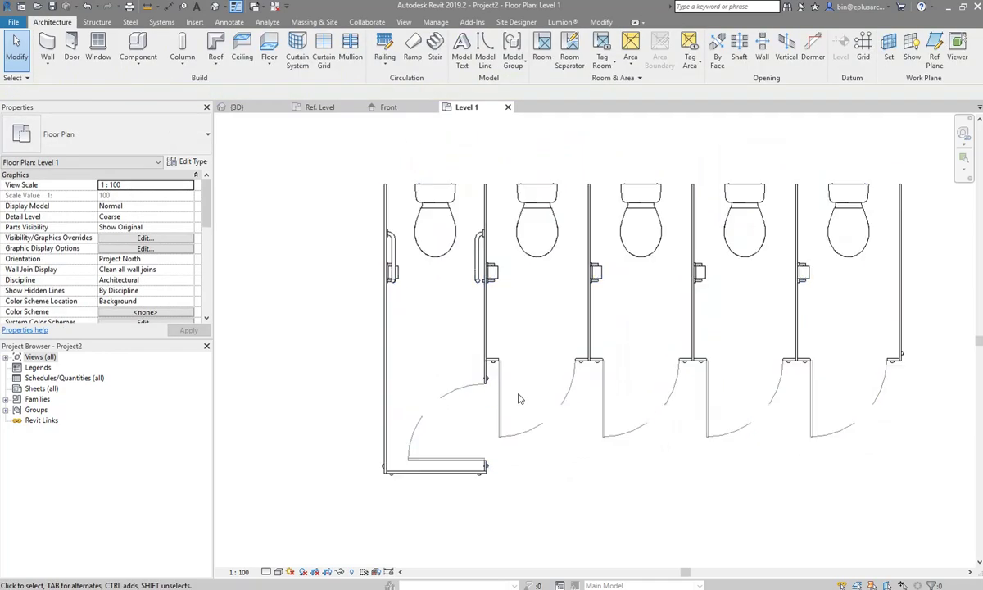
click(484, 277)
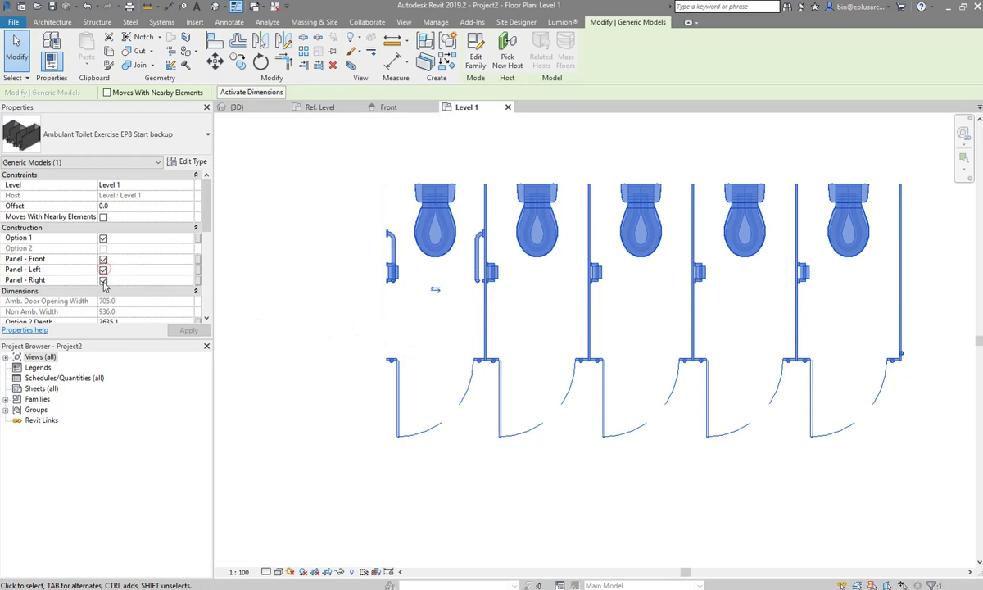
click(137, 281)
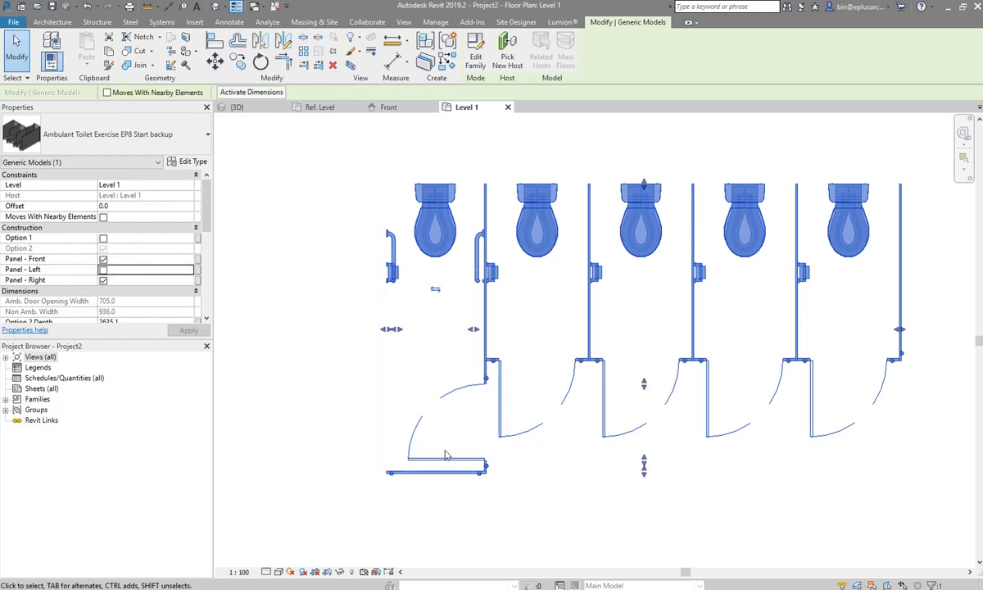
click(104, 260)
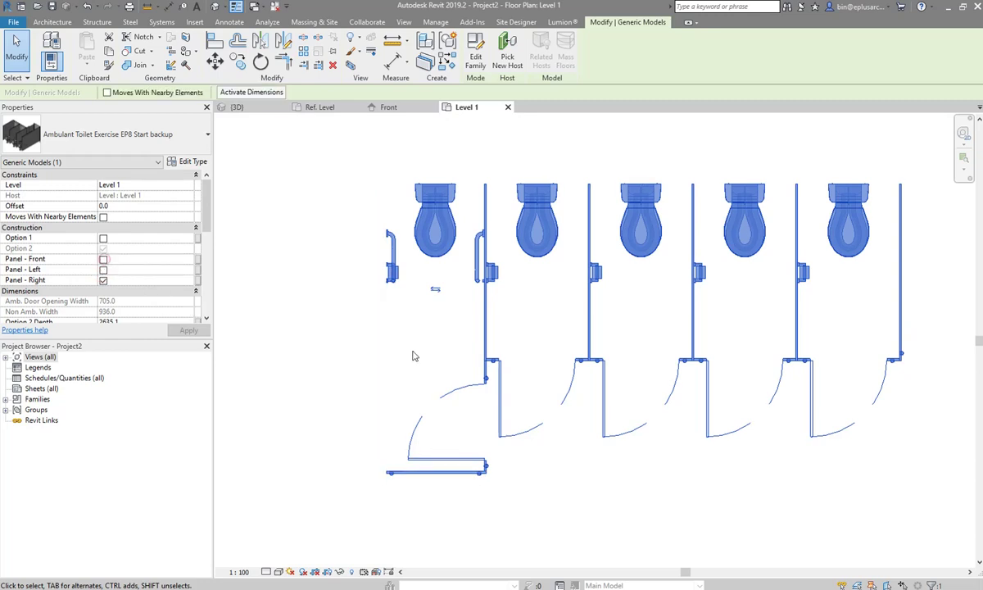
click(103, 280)
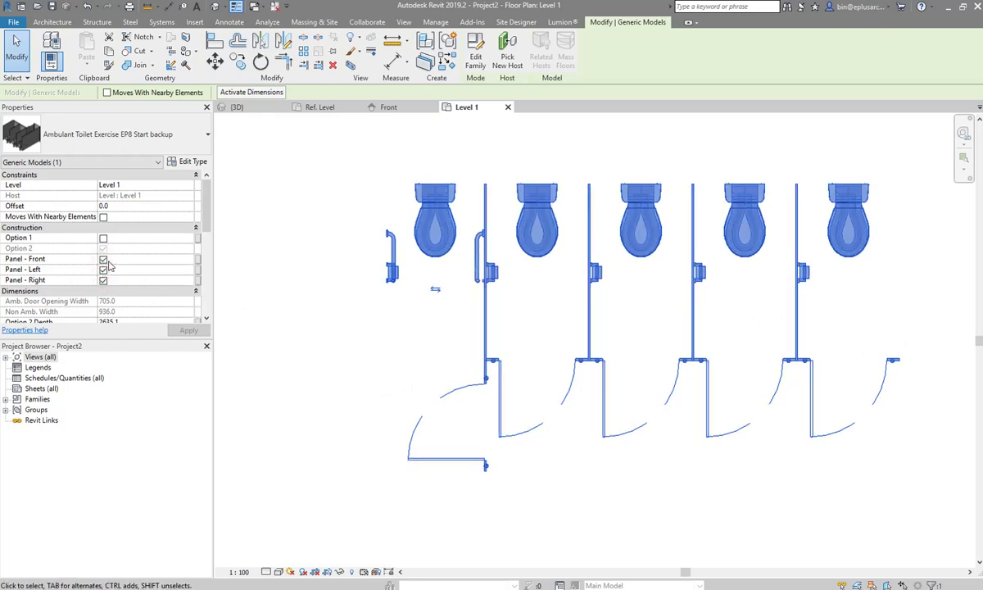
click(541, 344)
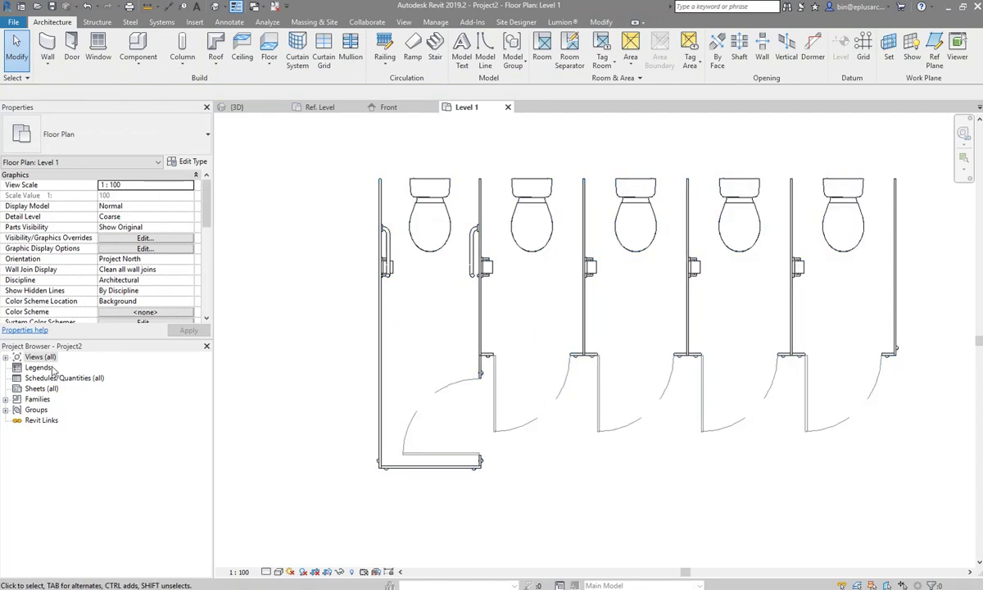
Open the nested Non Amb.Cubicle family from the middle stall and show its Ref. Level plan
click(327, 107)
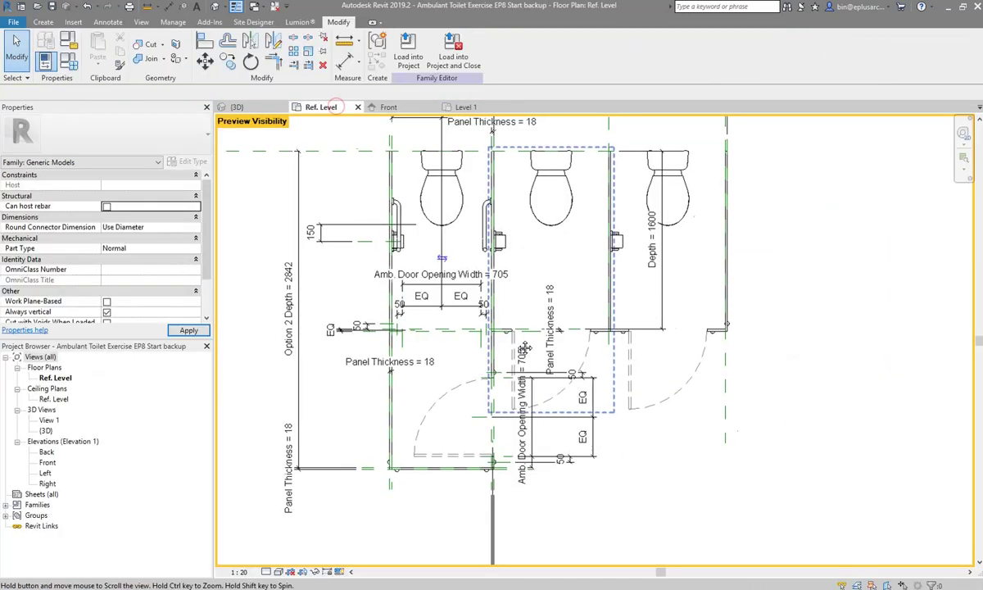
click(571, 219)
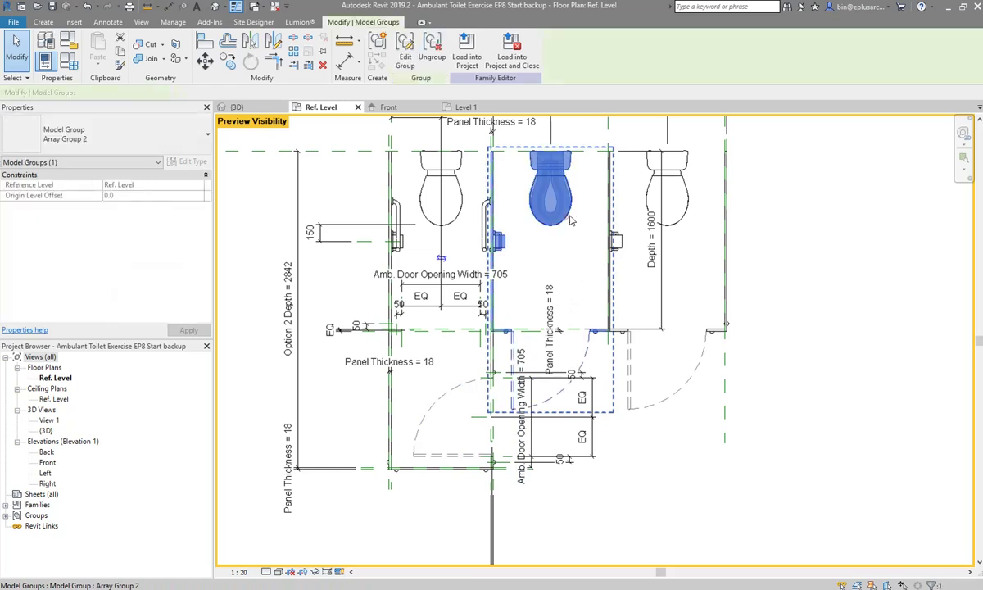
double_click(565, 223)
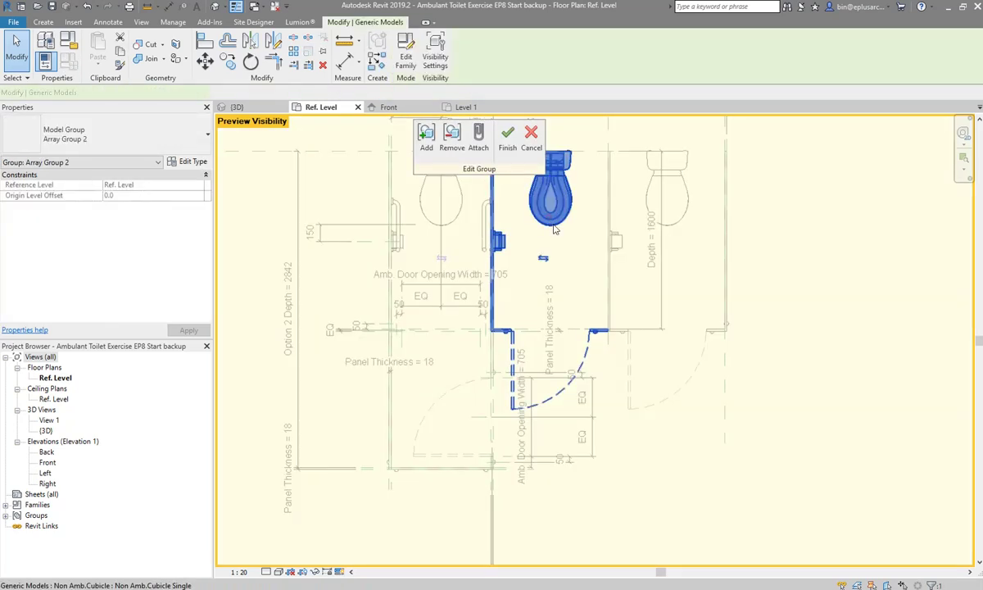
click(554, 229)
click(406, 58)
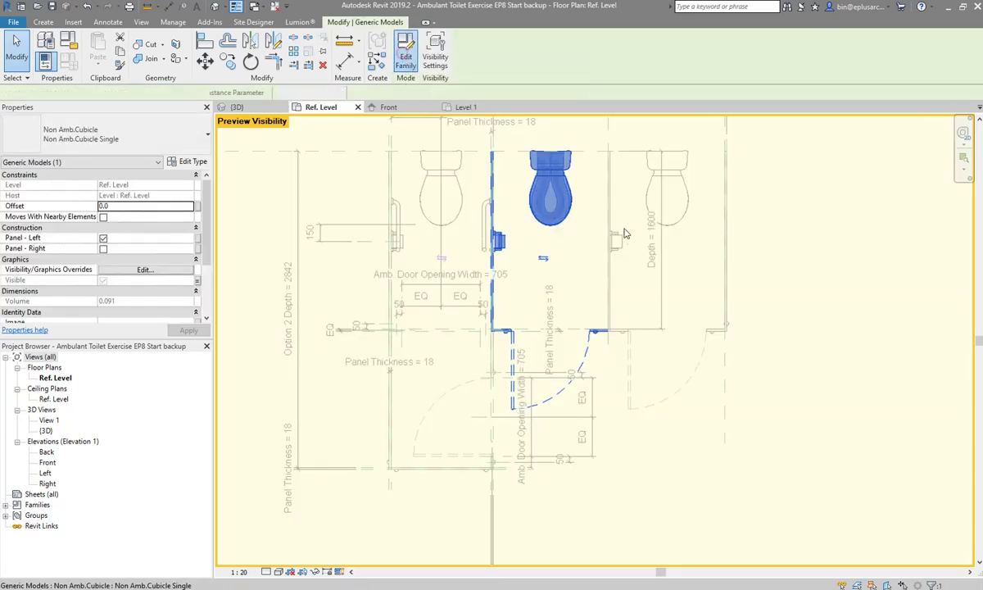
double_click(53, 378)
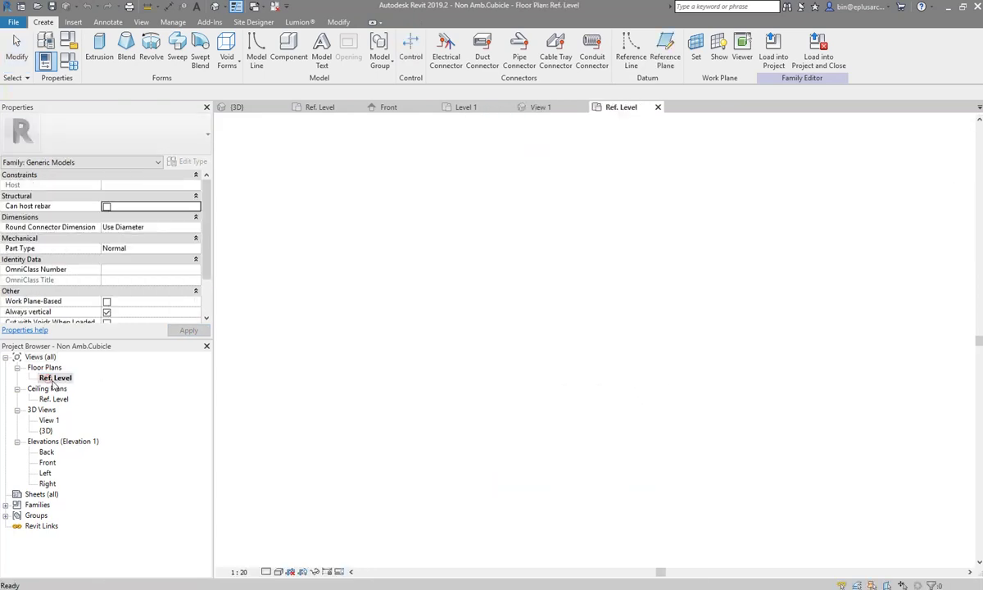
mouse_move(628, 484)
middle_down()
mouse_move(528, 372)
mouse_move(519, 390)
middle_up()
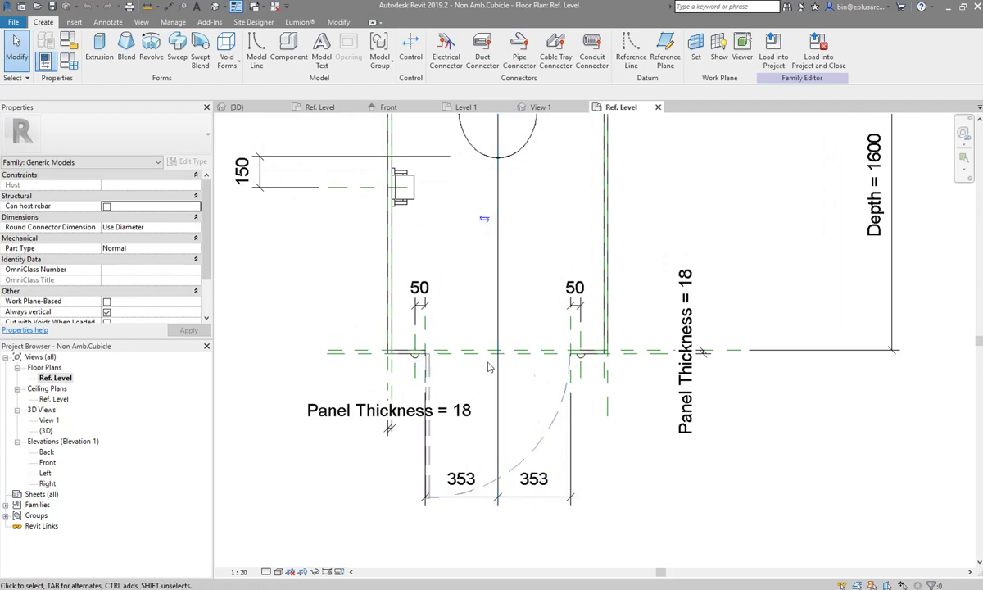
scroll(586, 339, down, 2)
scroll(505, 409, down, 2)
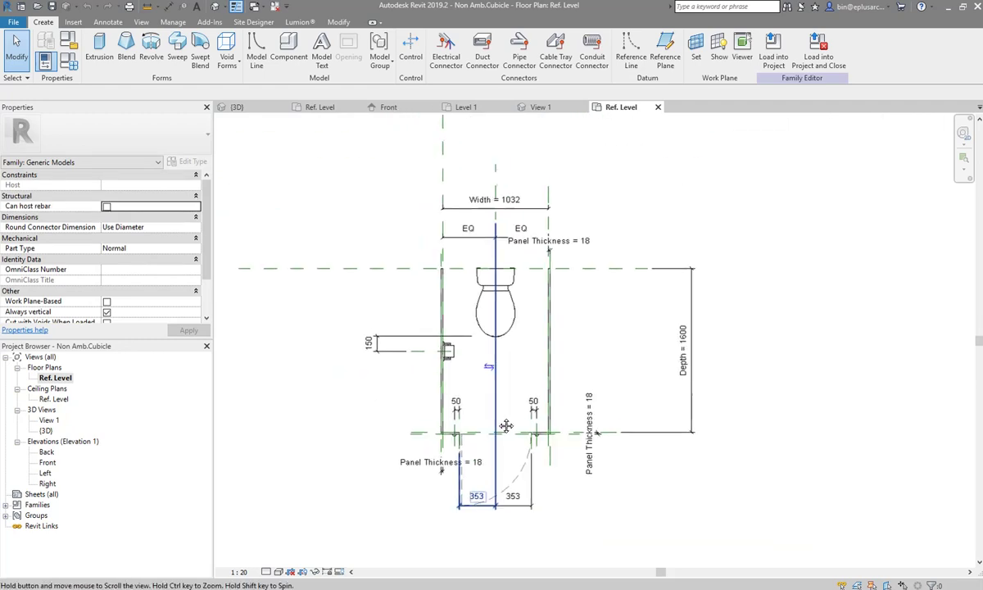
scroll(509, 409, up, 1)
scroll(508, 414, up, 1)
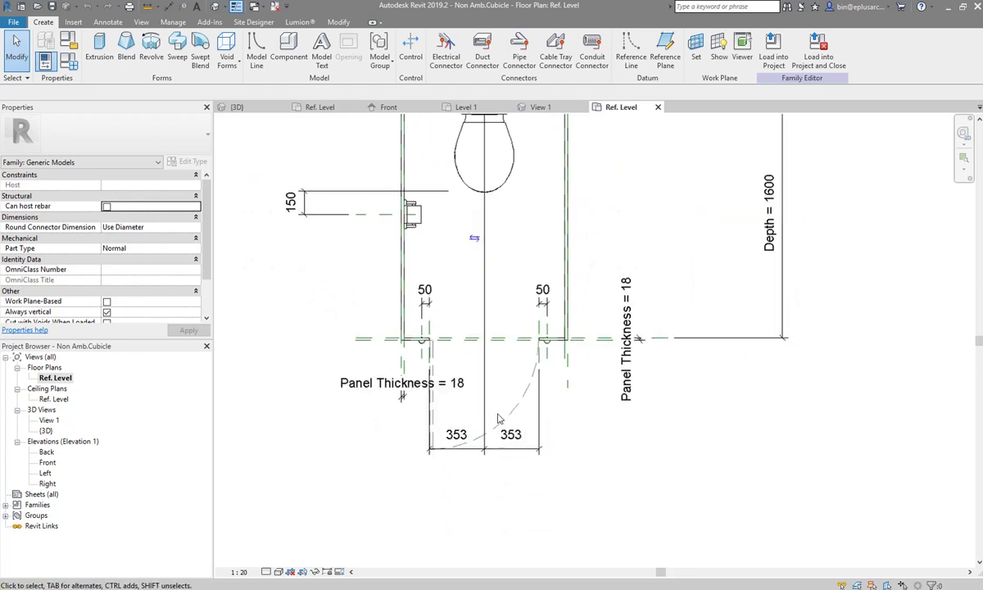
Replace the door's 353 dimension with a new 353/353 chain to the centre plane, set to EQ
click(502, 426)
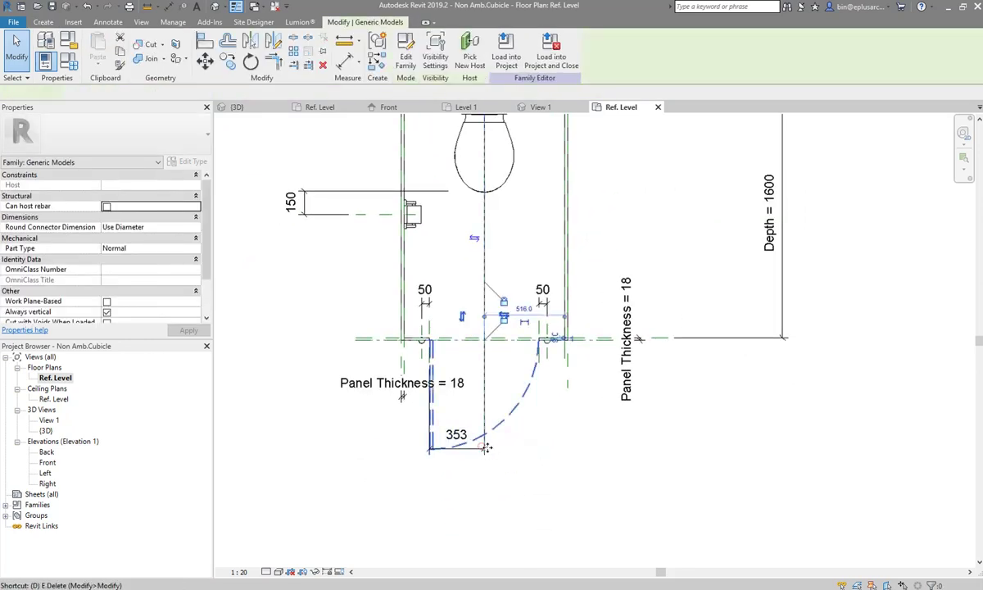
click(458, 432)
key(Delete)
key(Escape)
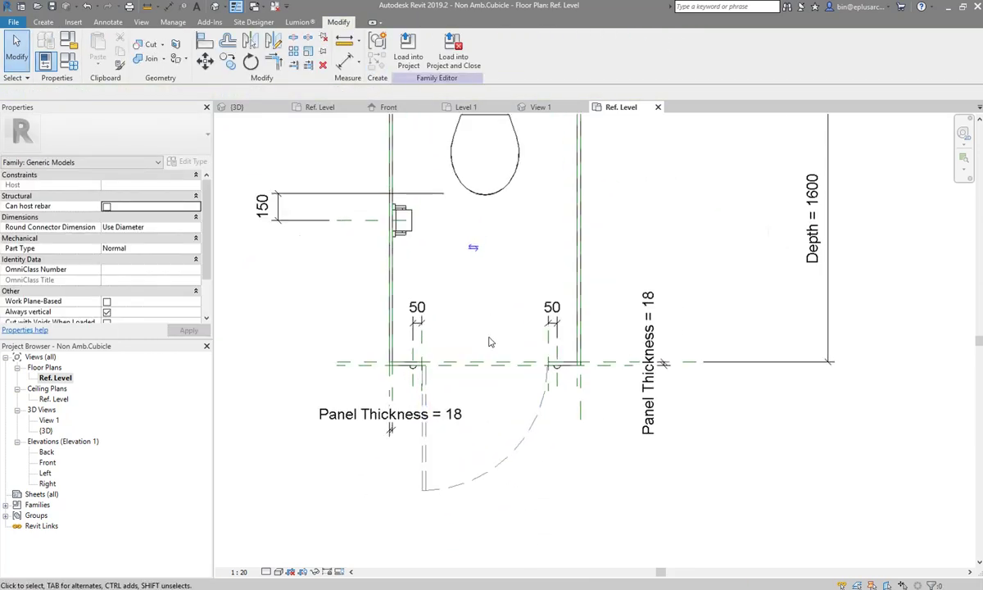
middle_drag(488, 340, 502, 373)
scroll(481, 330, down, 2)
key(d)
key(i)
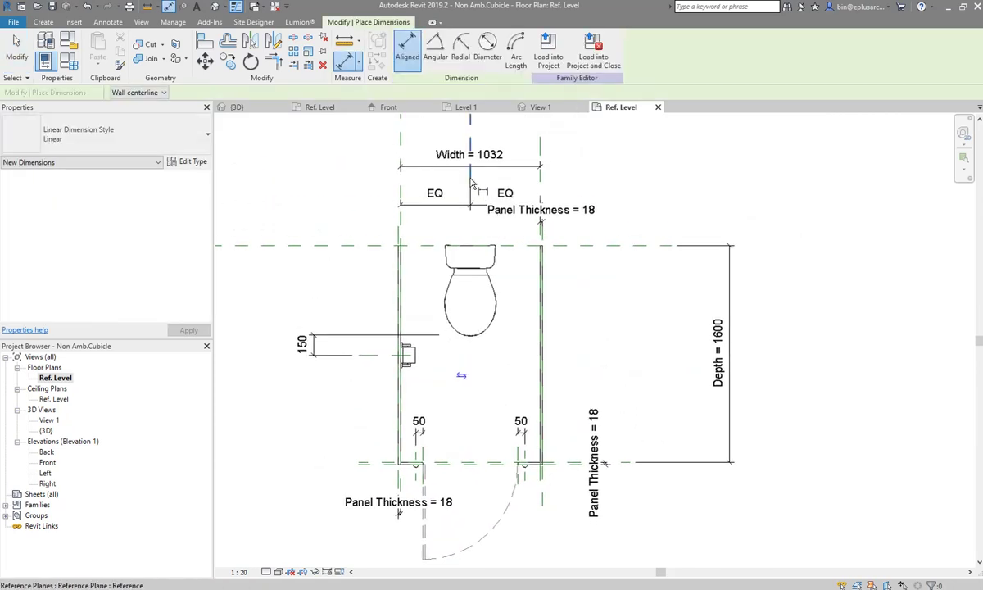
click(471, 184)
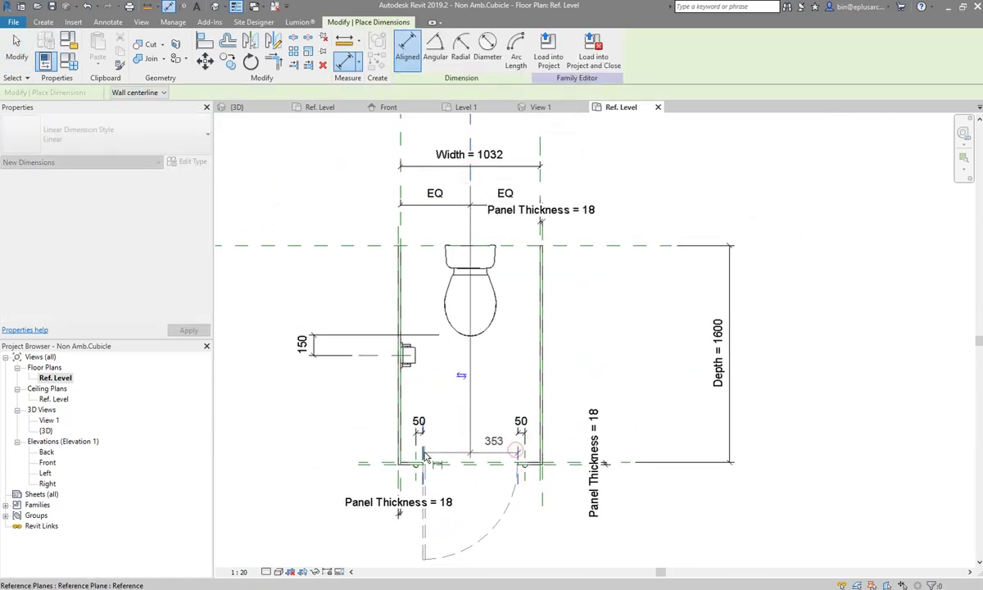
click(425, 457)
scroll(483, 421, down, 2)
click(487, 454)
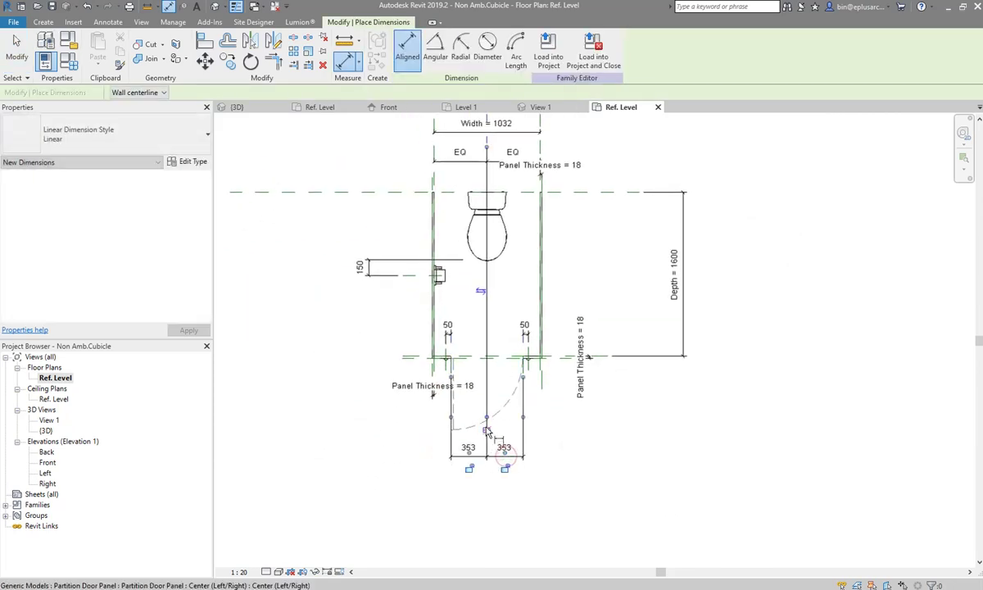
click(497, 439)
Add an overall 705 aligned dimension across the door opening
scroll(509, 348, up, 2)
click(531, 340)
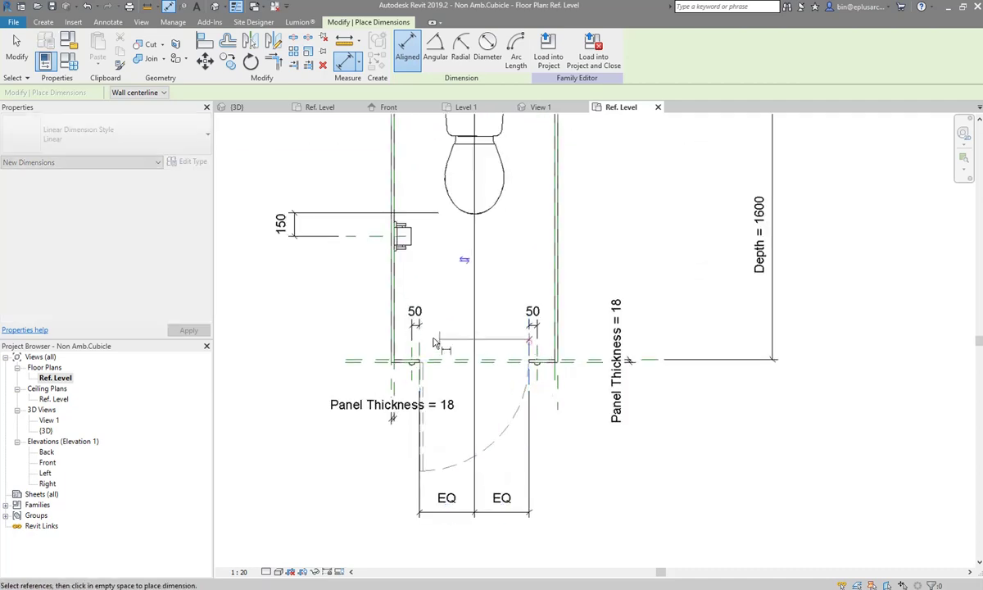
click(420, 344)
scroll(458, 393, down, 1)
click(471, 485)
key(Escape)
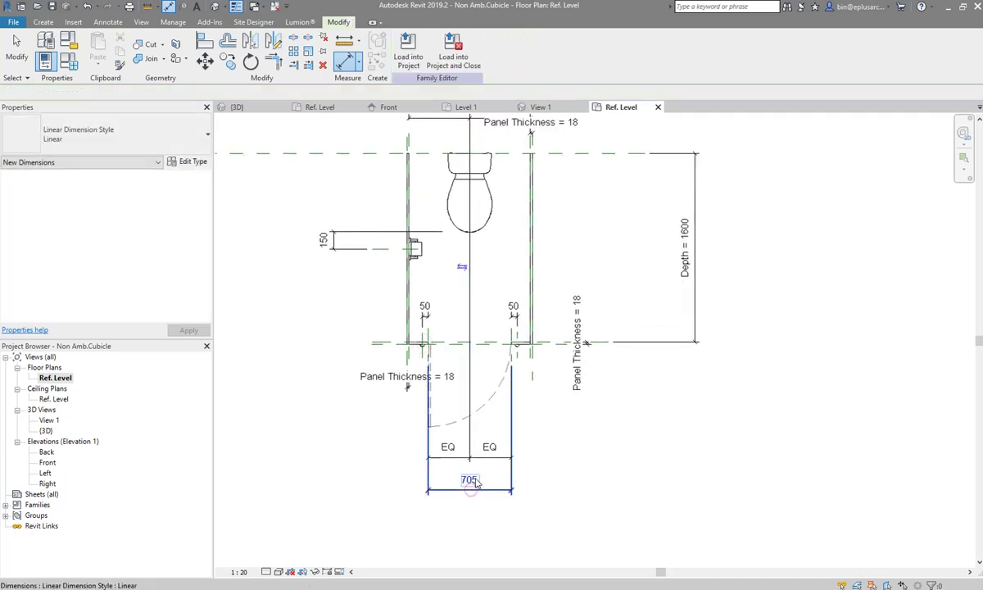
Label the 705 dimension with a new instance parameter 'Door Opening Width'
click(471, 483)
click(514, 46)
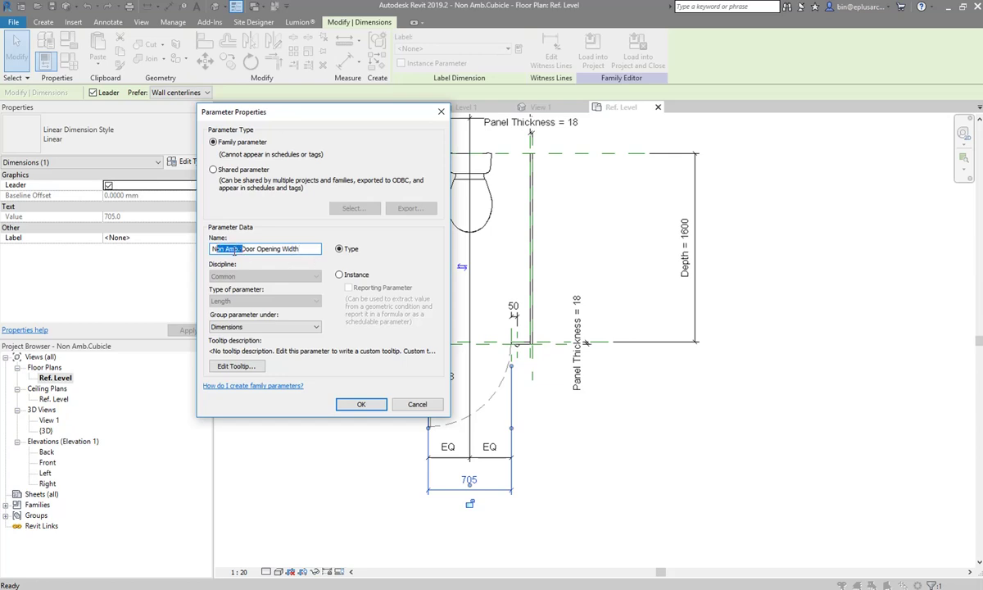
click(342, 279)
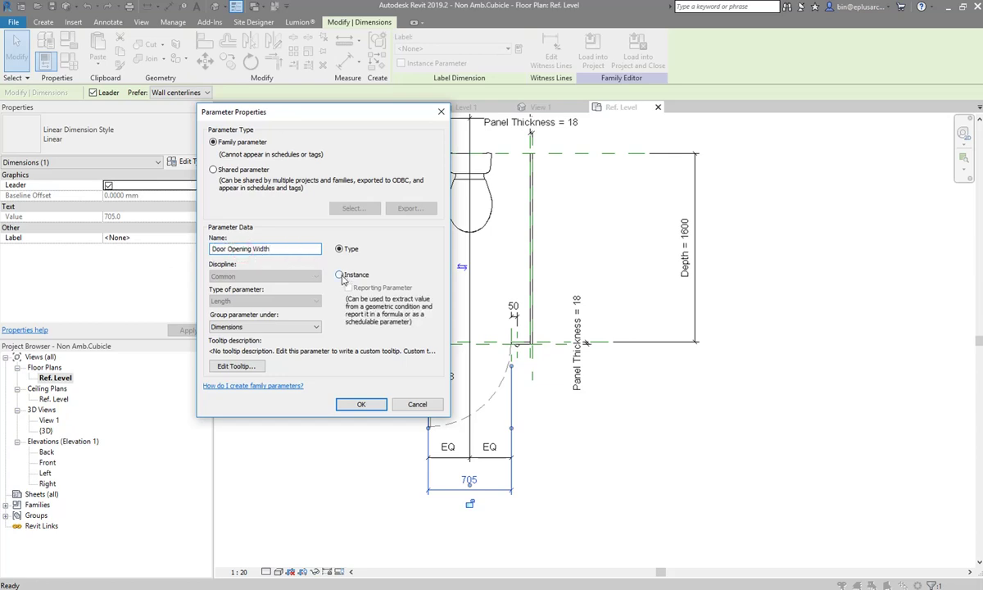
click(360, 406)
scroll(352, 402, up, 2)
click(352, 402)
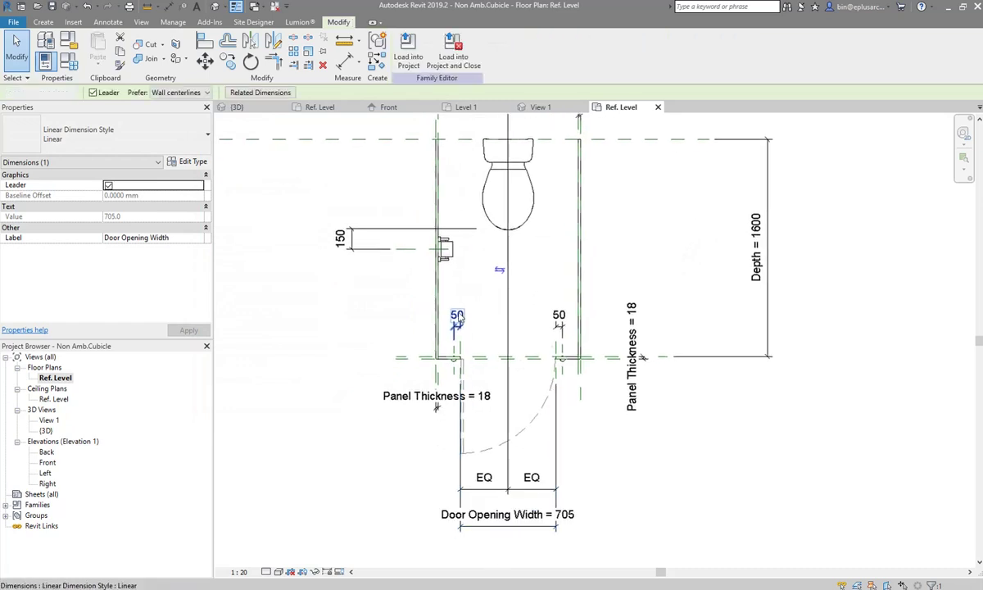
scroll(497, 365, up, 3)
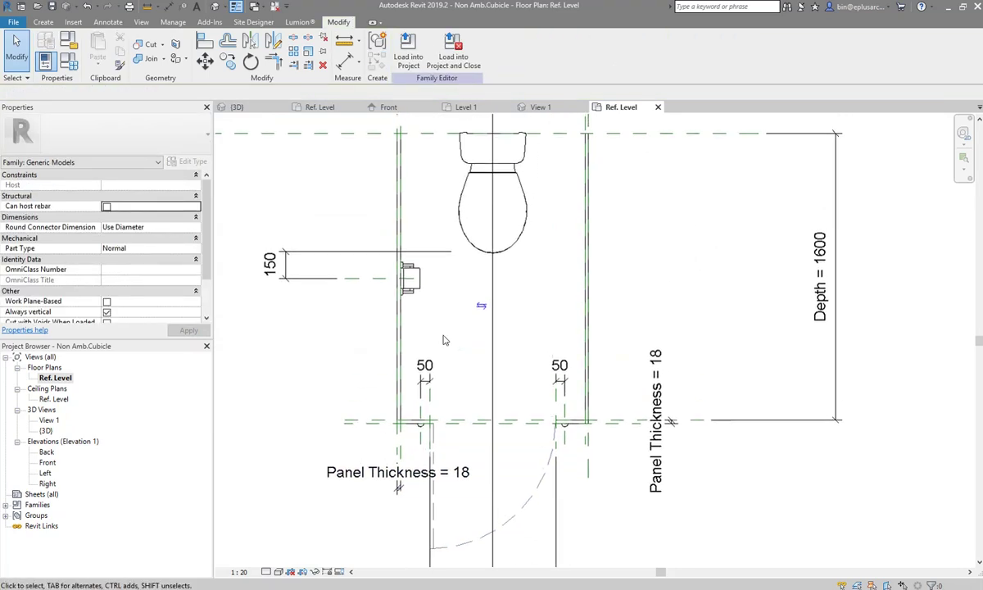
Draw a short horizontal reference plane on the door panel line using RP
click(407, 417)
scroll(463, 360, up, 2)
scroll(462, 360, up, 1)
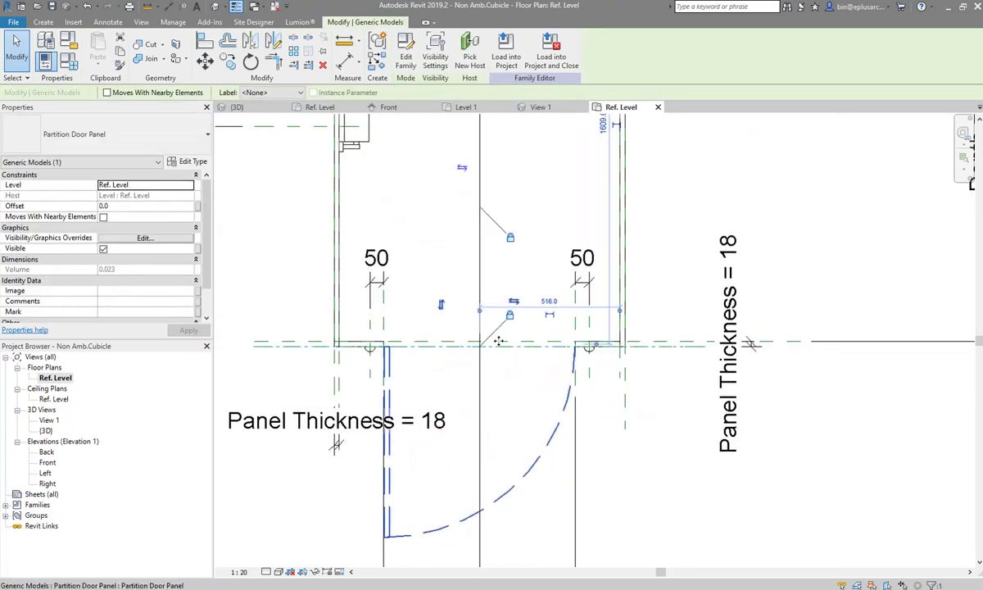
scroll(459, 360, up, 2)
key(Escape)
scroll(425, 367, up, 1)
key(r)
key(p)
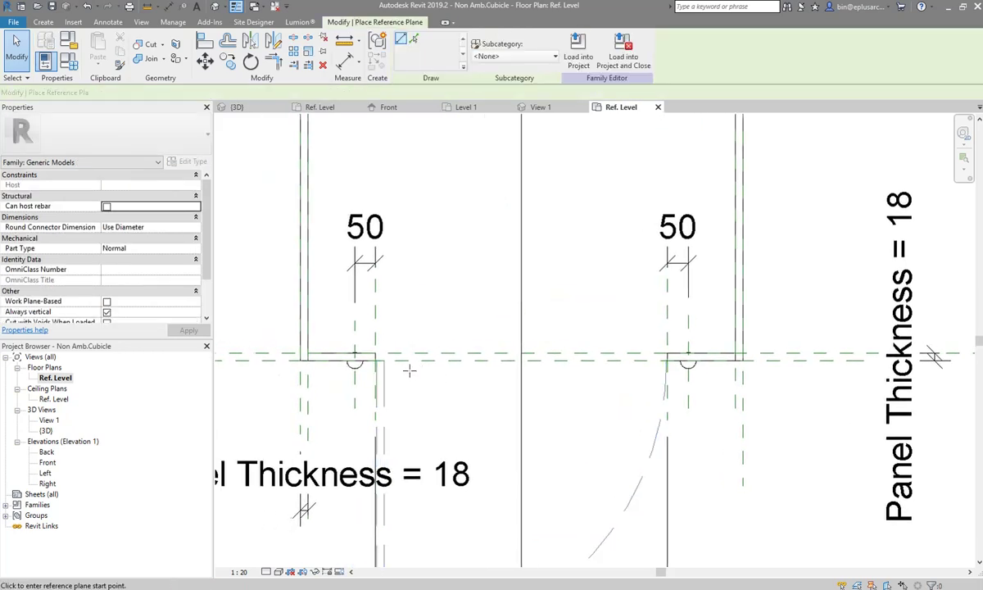
scroll(409, 363, up, 4)
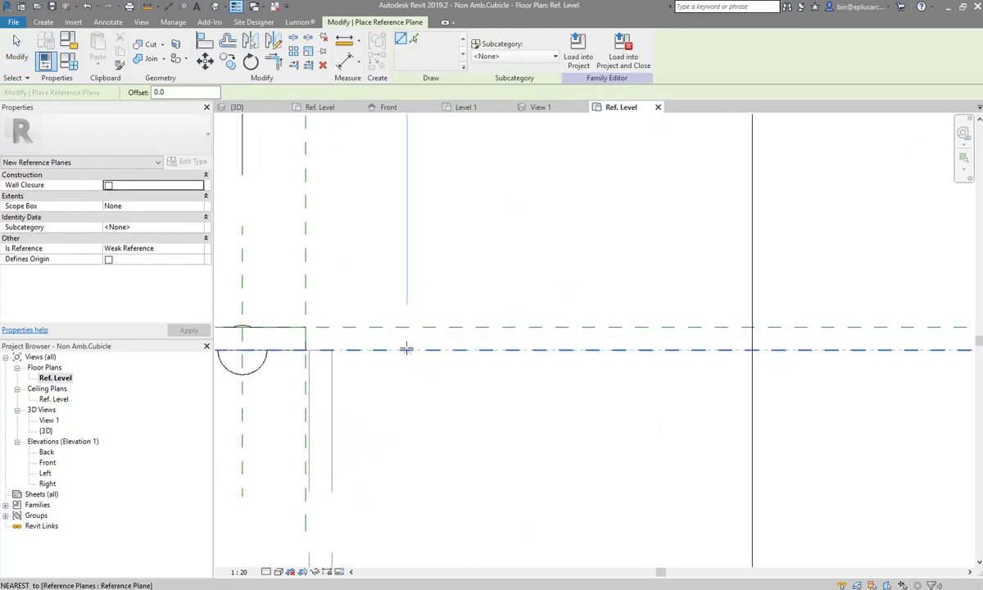
scroll(401, 342, up, 2)
scroll(399, 344, up, 2)
click(386, 344)
click(435, 344)
Dimension the new reference plane and set the dimension to equal spacing
key(d)
key(i)
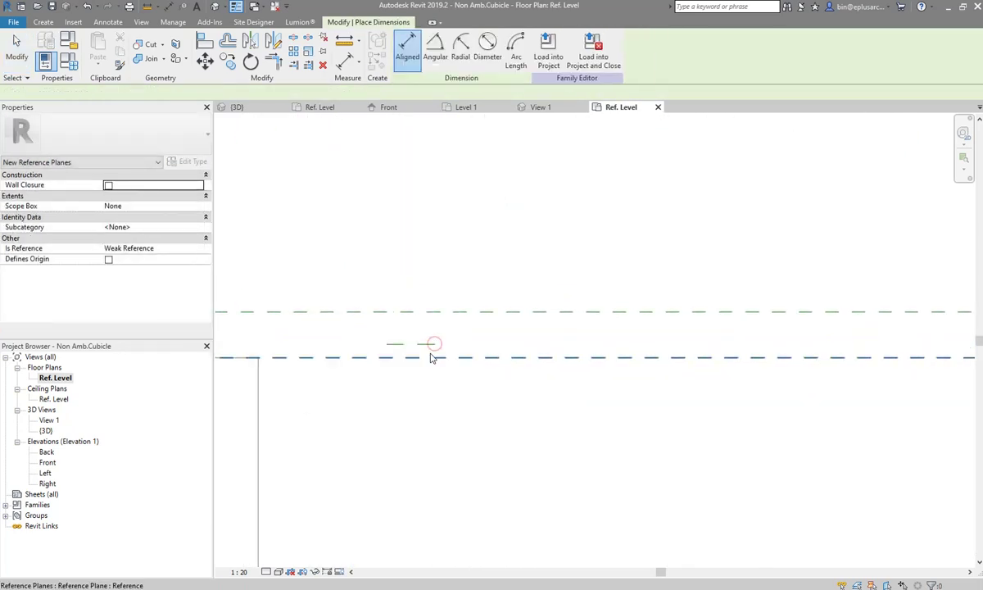
click(410, 346)
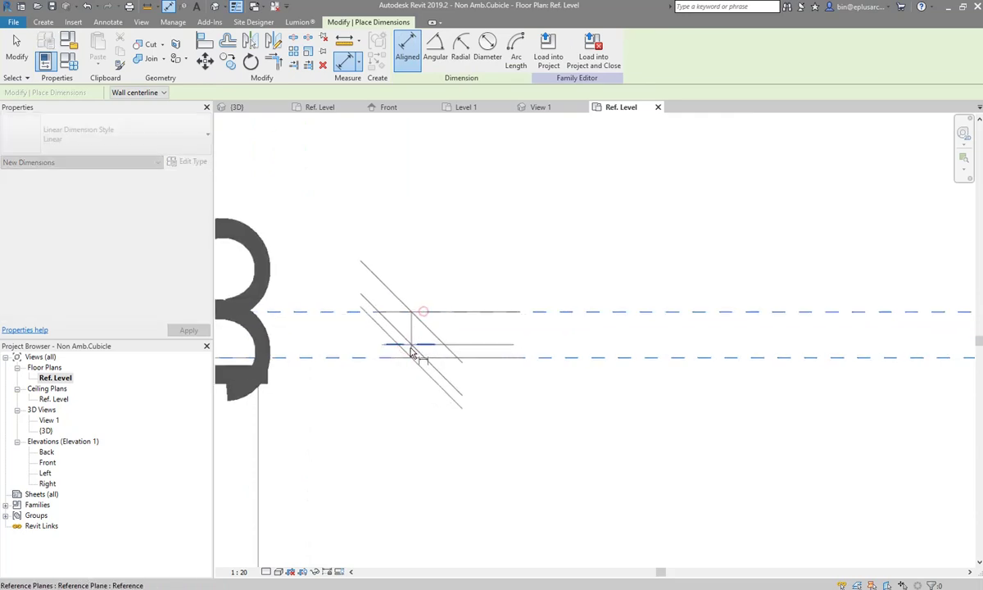
scroll(410, 348, down, 4)
scroll(416, 343, down, 2)
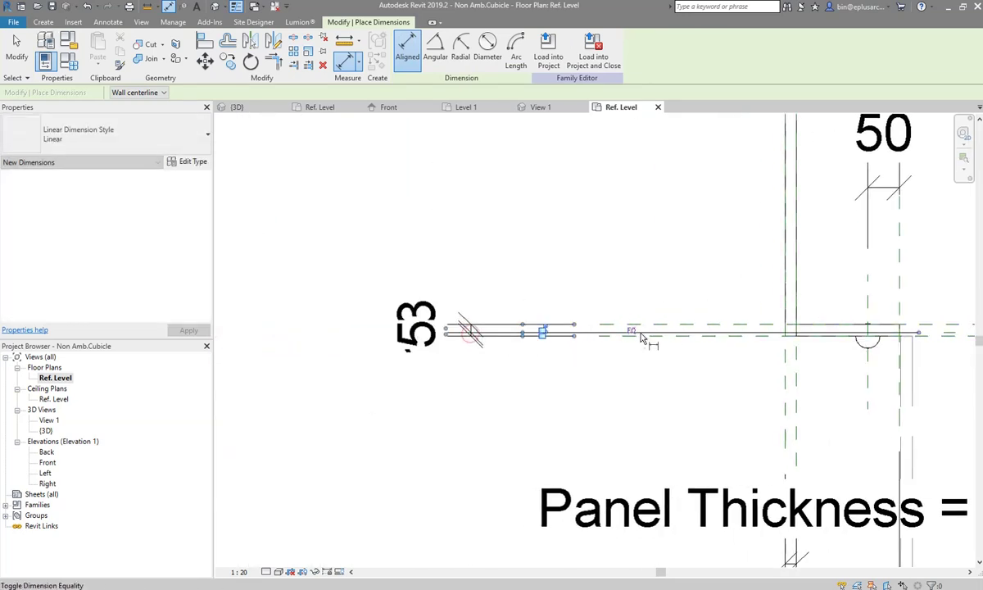
click(631, 331)
middle_drag(630, 340, 339, 358)
scroll(492, 345, up, 2)
key(Escape)
Align the Partition Door Panel's edge to the new reference plane with AL
scroll(492, 346, up, 1)
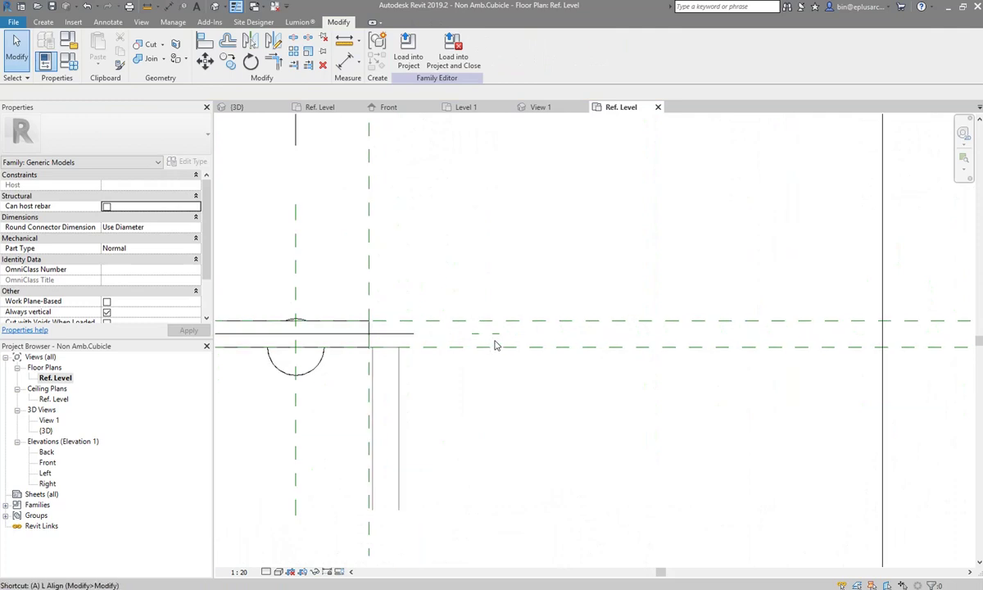
key(a)
key(l)
key(Escape)
middle_drag(488, 345, 362, 373)
click(366, 369)
scroll(365, 370, down, 2)
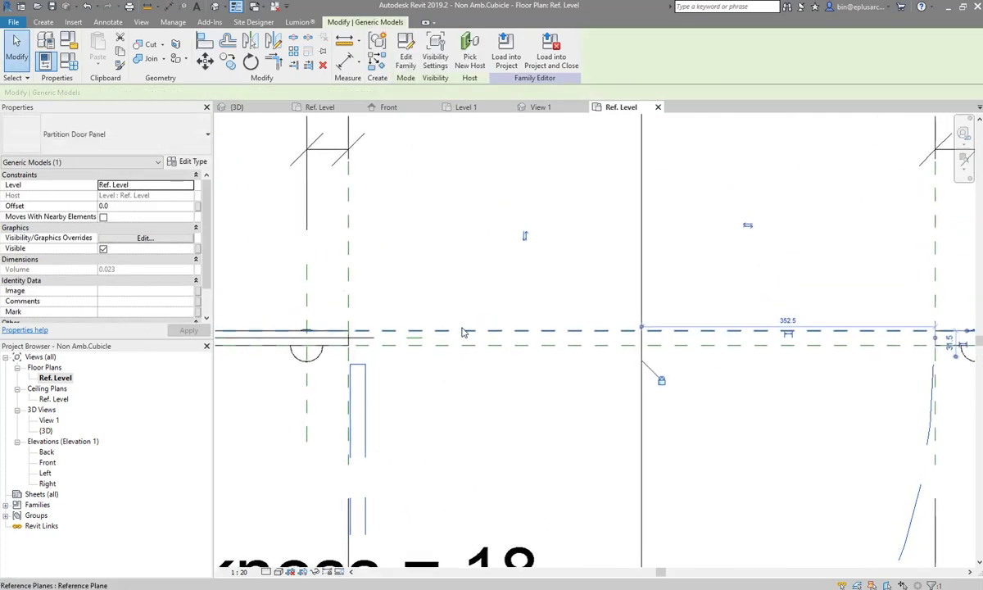
key(a)
key(l)
scroll(393, 348, up, 2)
click(412, 348)
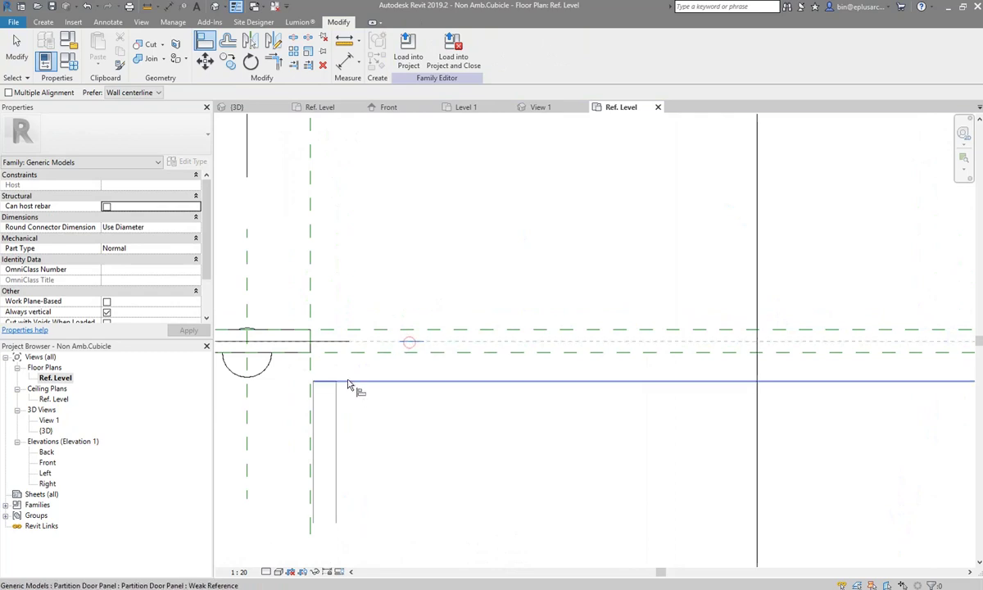
click(342, 372)
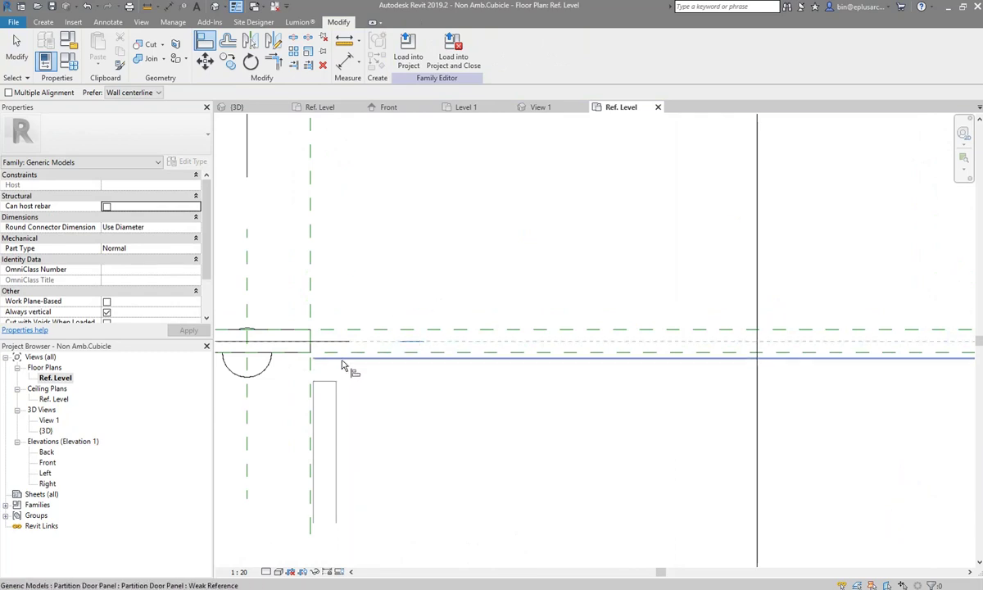
scroll(623, 366, down, 3)
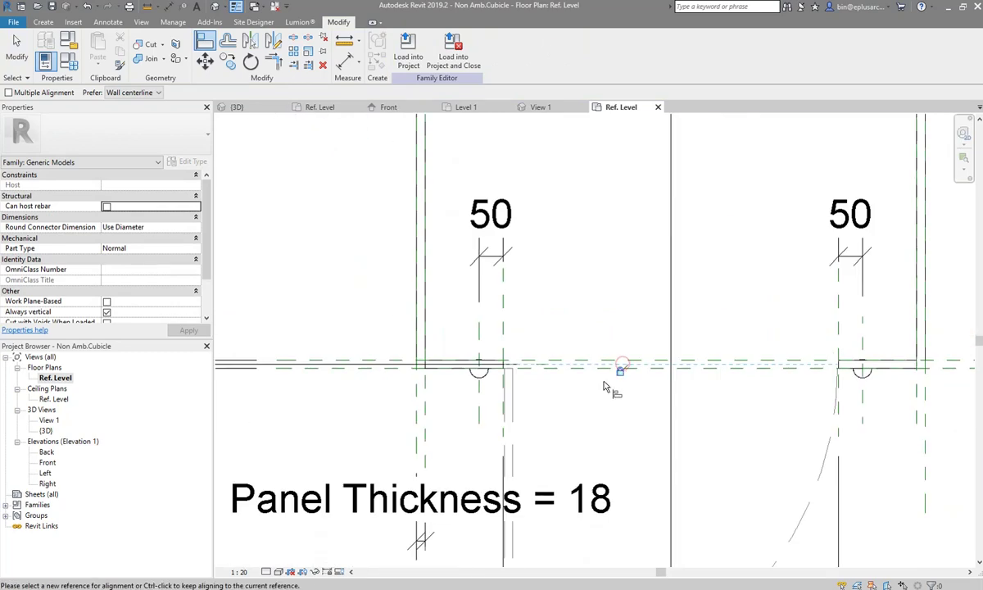
scroll(614, 391, down, 2)
key(Escape)
key(Escape)
Reselect the door panel to confirm it widened from 352.5 to 516
click(461, 359)
middle_drag(461, 359, 444, 343)
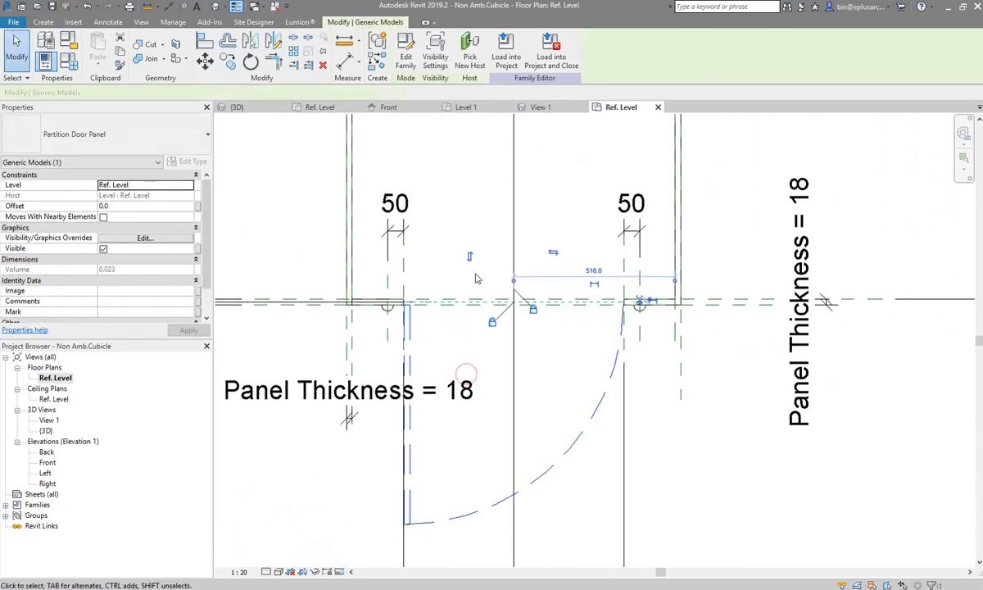
click(443, 274)
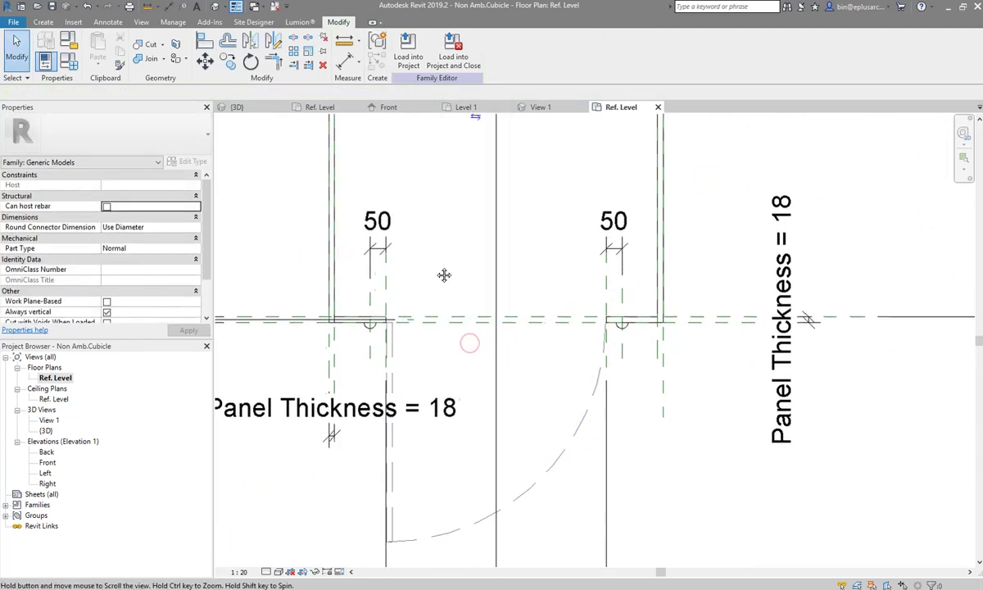
Link the door panel's visibility to a new yes/no parameter 'Door Out'
click(385, 278)
mouse_move(423, 272)
middle_down()
mouse_move(411, 280)
mouse_move(407, 258)
middle_up()
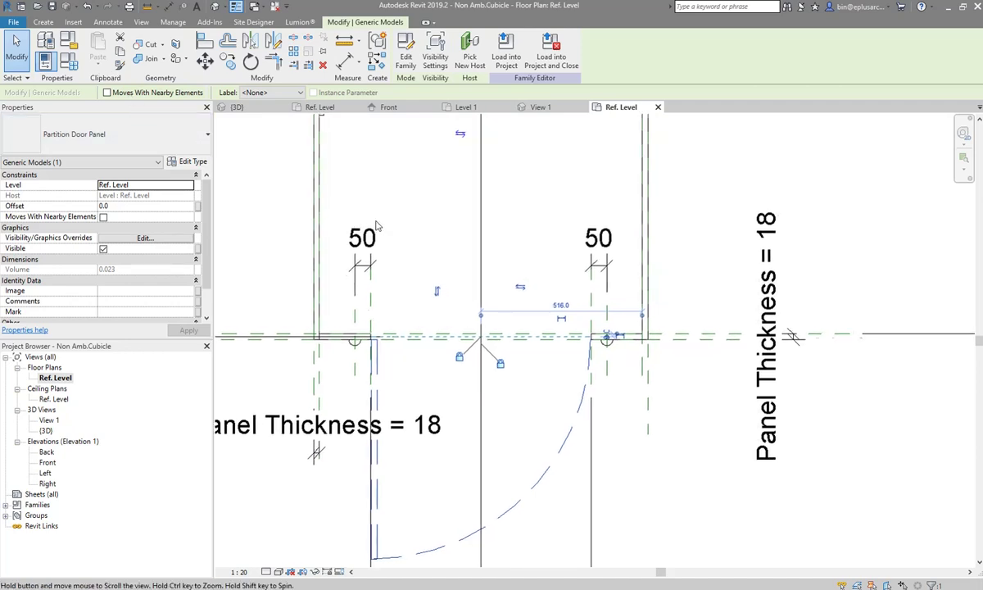
middle_drag(402, 314, 391, 322)
click(197, 249)
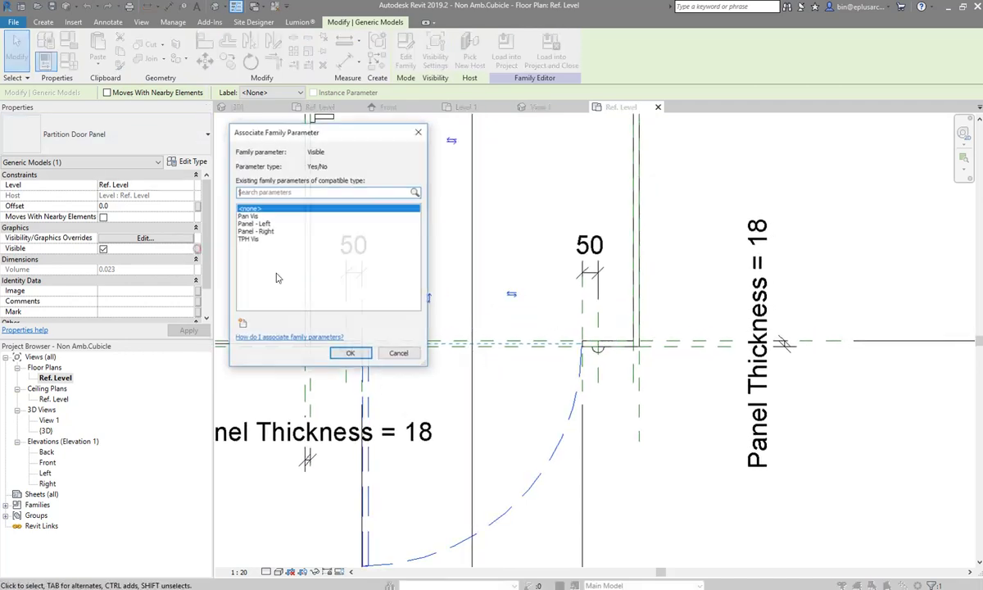
click(241, 325)
text(Door Out)
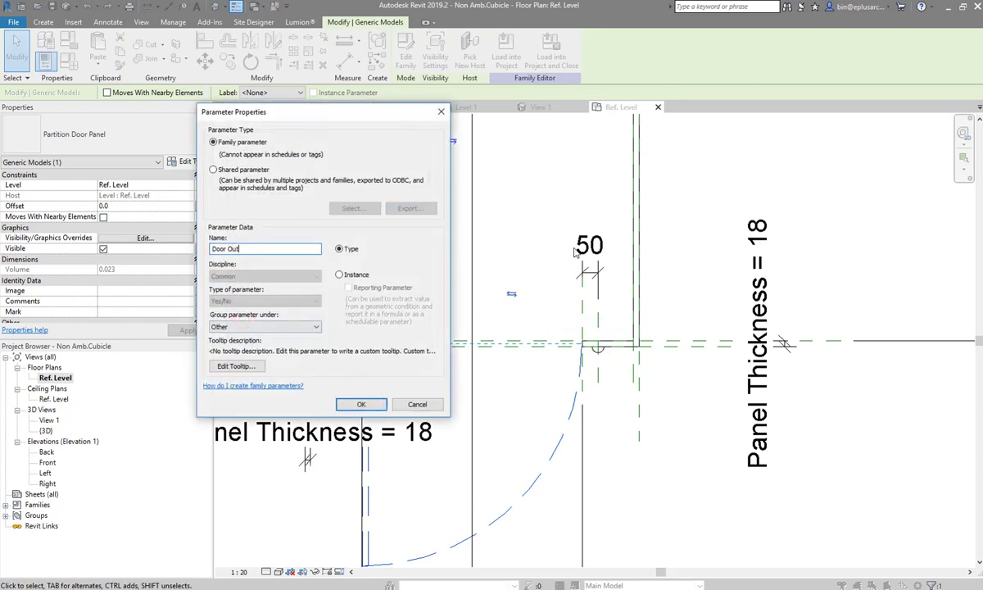
click(360, 405)
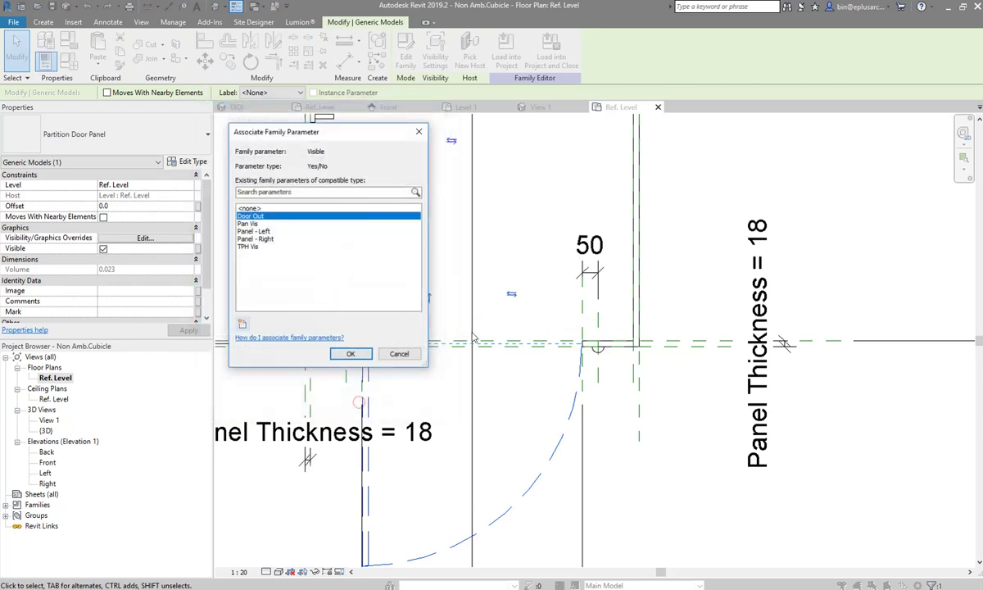
click(350, 355)
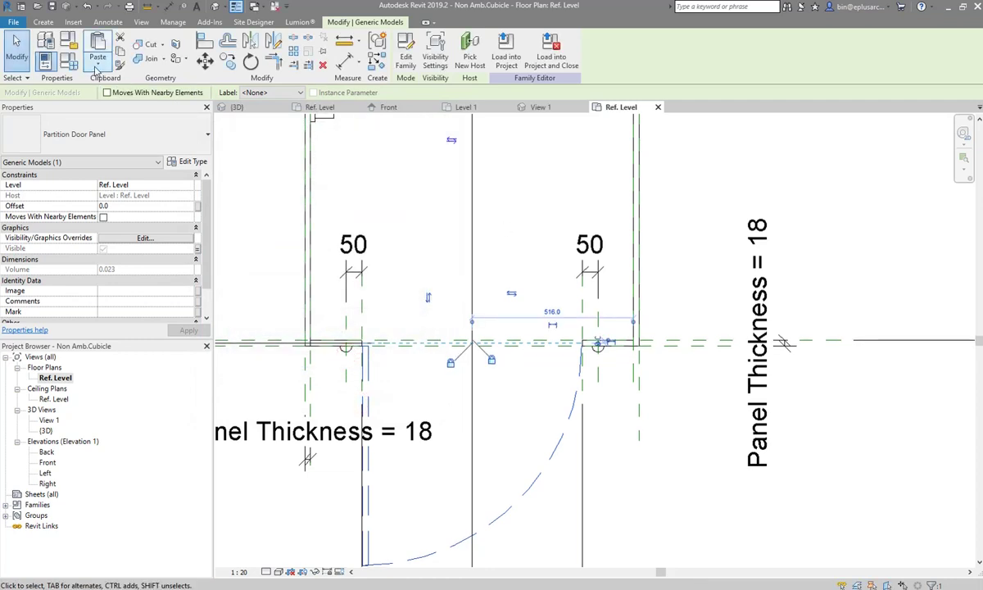
Paste a copy of the door panel in place and flip it to swing inward
click(96, 71)
click(119, 178)
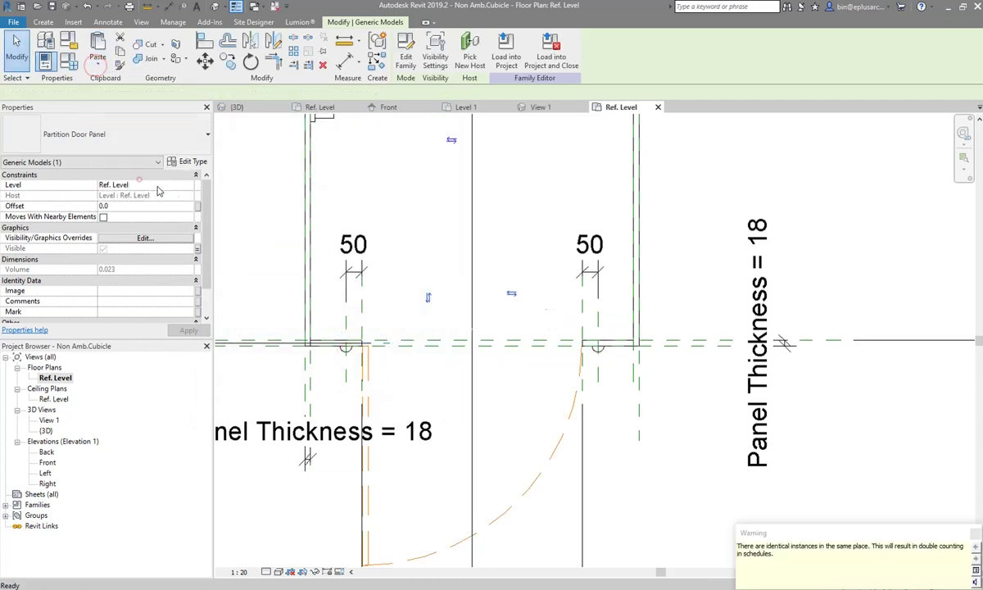
click(427, 297)
middle_drag(415, 269, 435, 278)
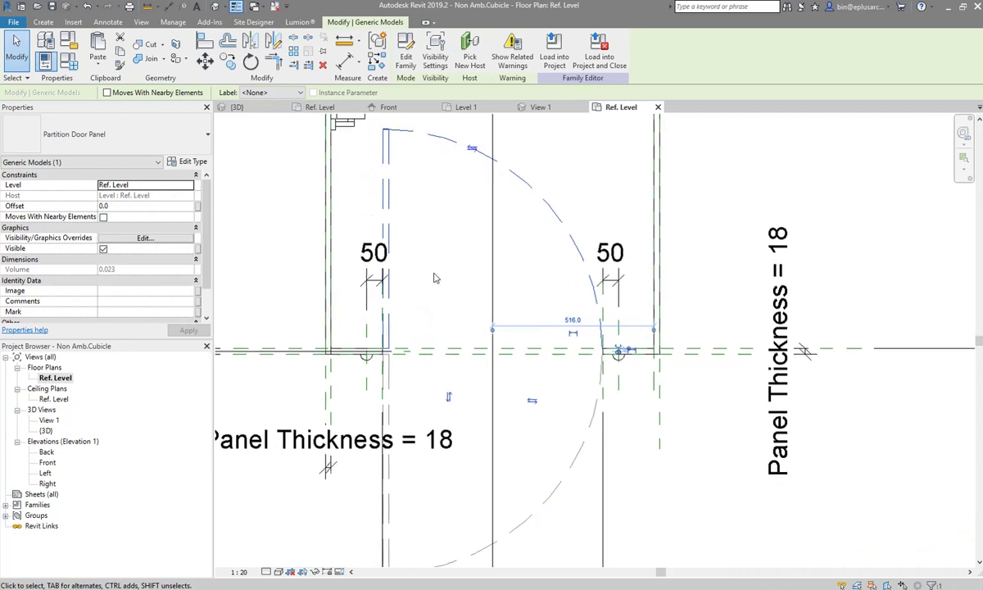
click(435, 279)
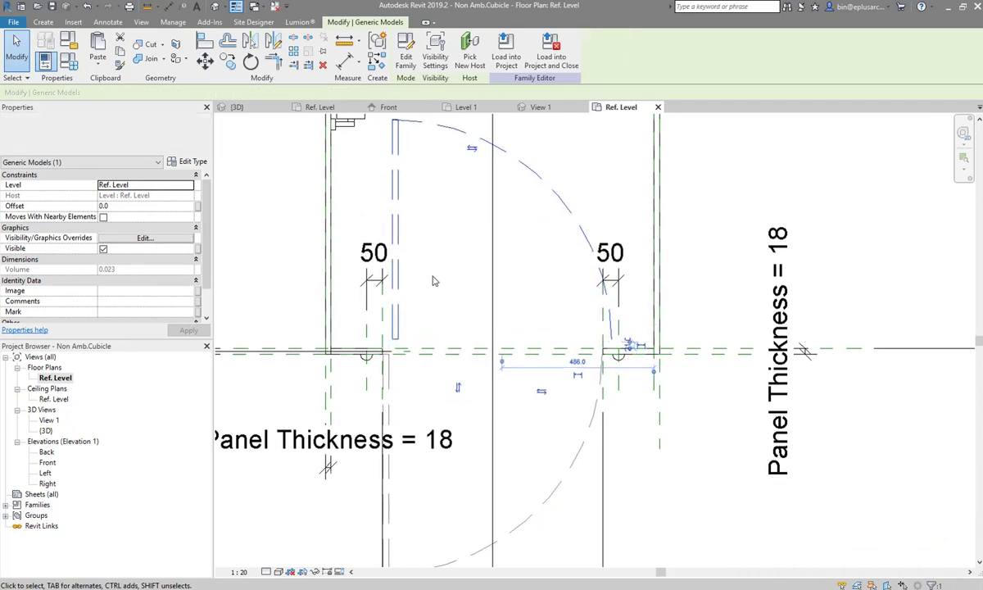
Align the copied panel to the vertical centre reference plane, then review its type properties
key(a)
key(l)
scroll(457, 378, up, 3)
scroll(463, 390, up, 5)
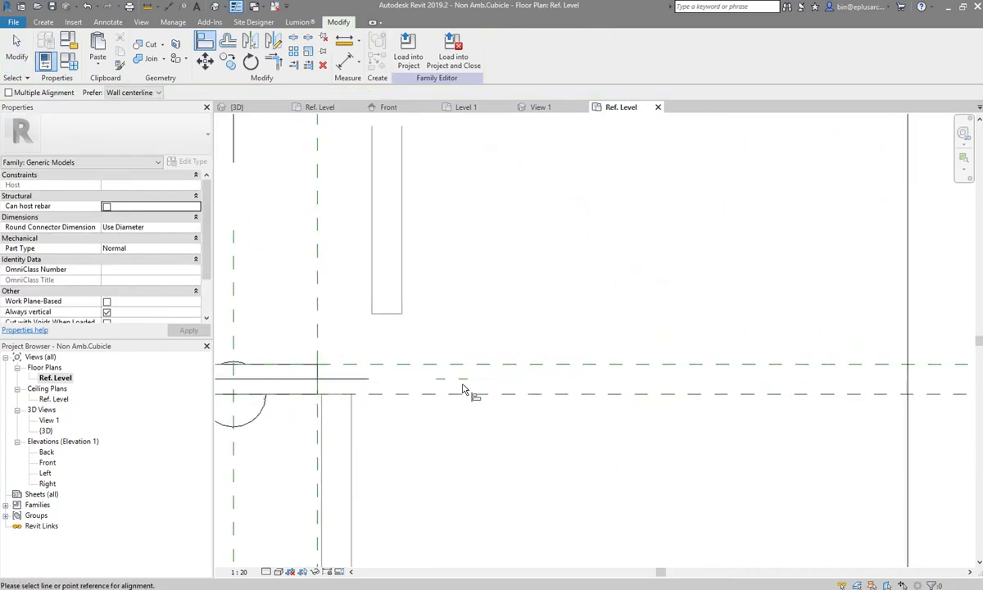
scroll(455, 382, down, 5)
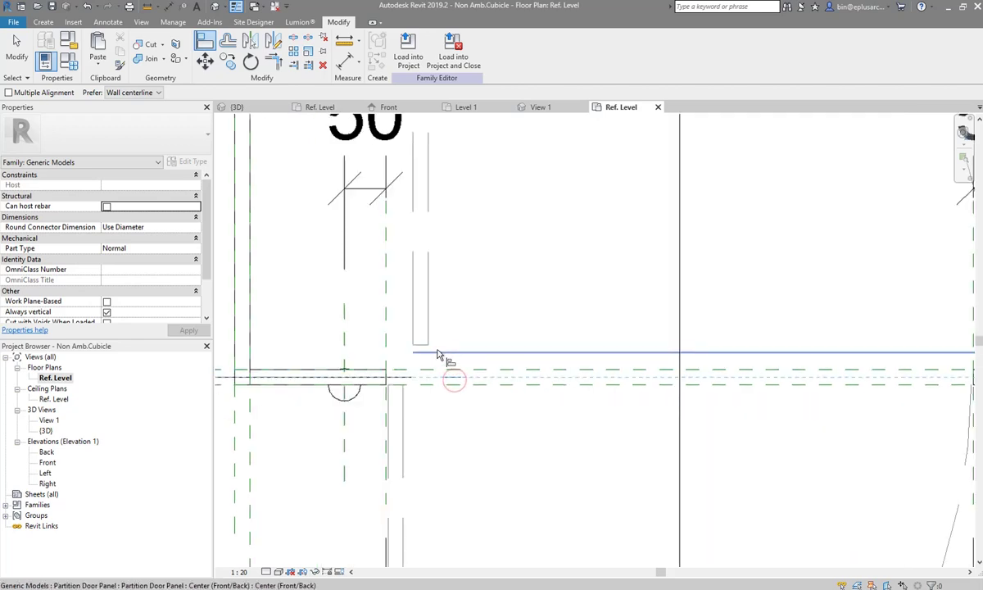
click(439, 360)
scroll(624, 395, down, 5)
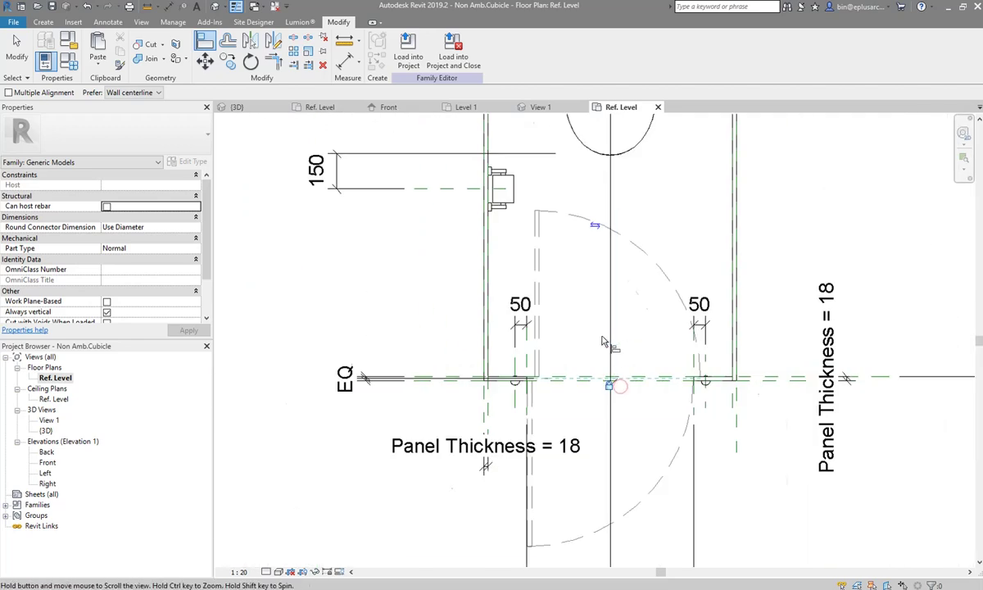
middle_drag(569, 133, 462, 340)
scroll(465, 319, down, 2)
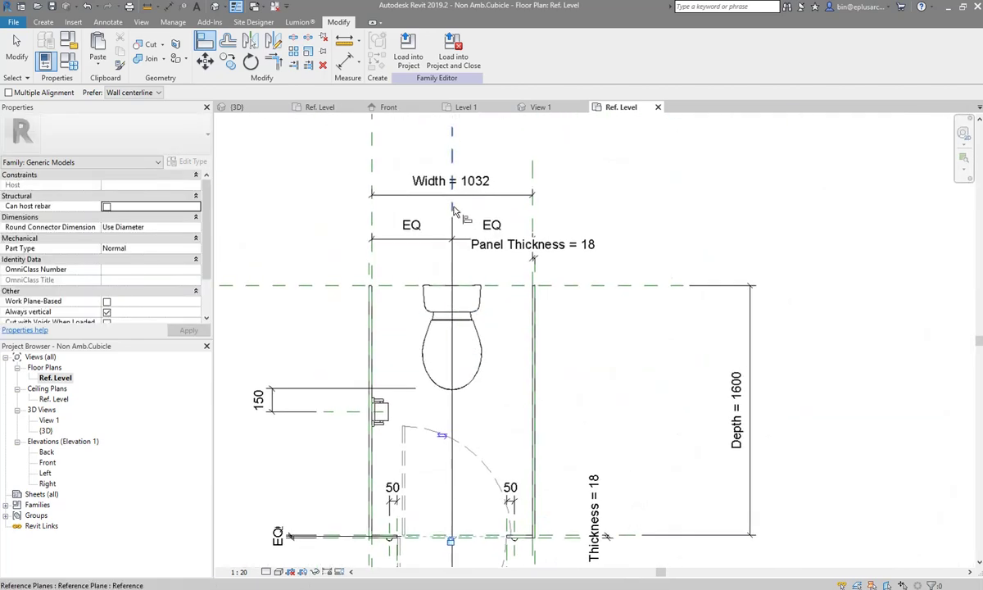
click(452, 205)
click(434, 450)
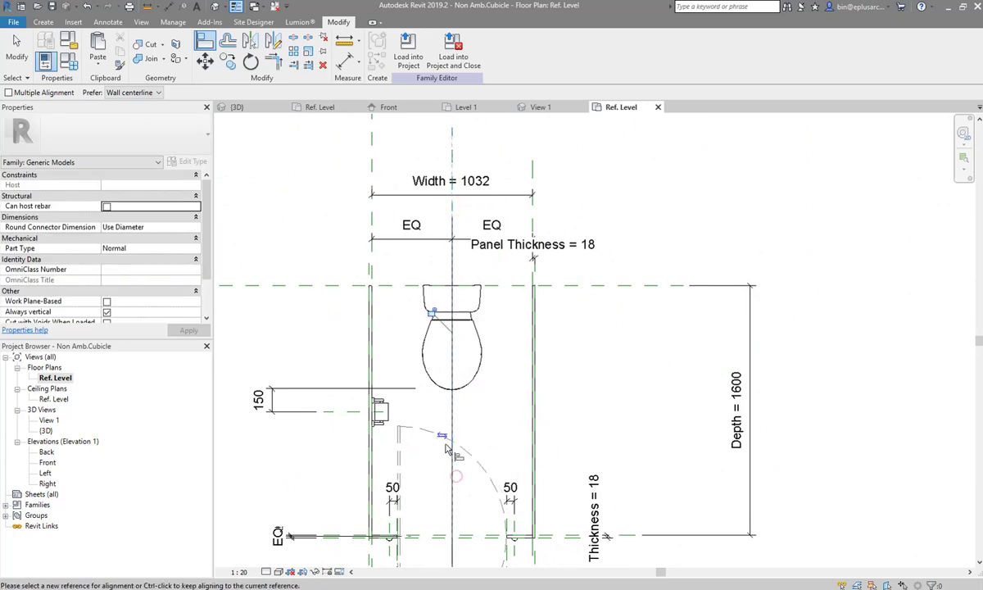
middle_drag(434, 314, 461, 230)
key(Escape)
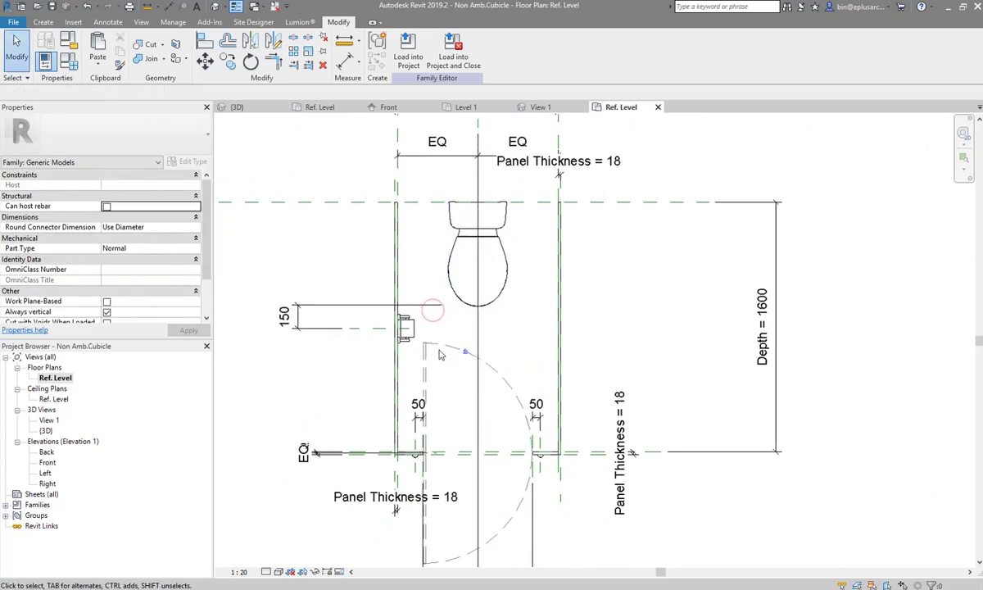
click(432, 339)
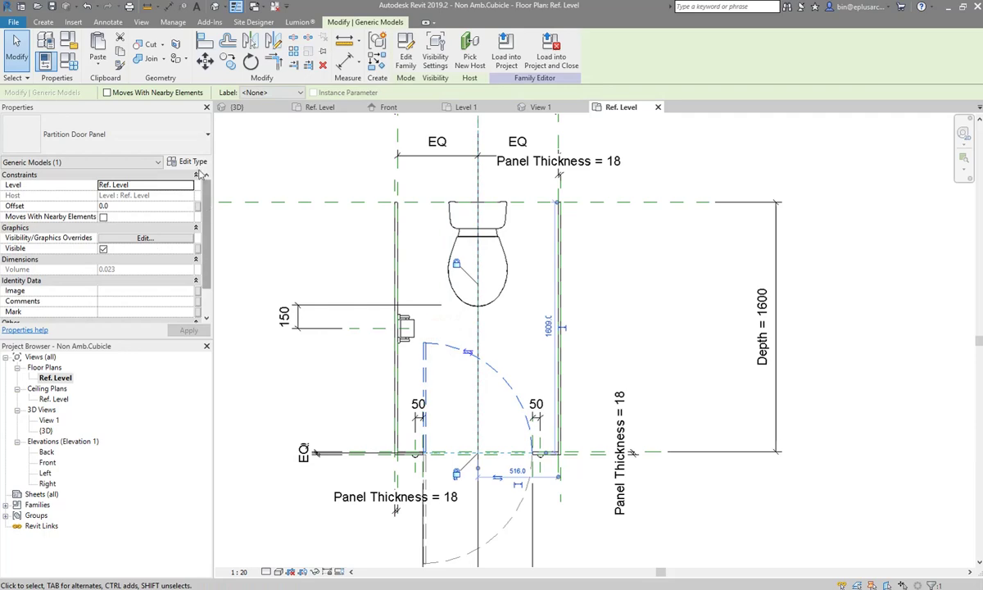
click(193, 162)
Link the door panel's Visible property to a new yes/no parameter named Door In
key(Escape)
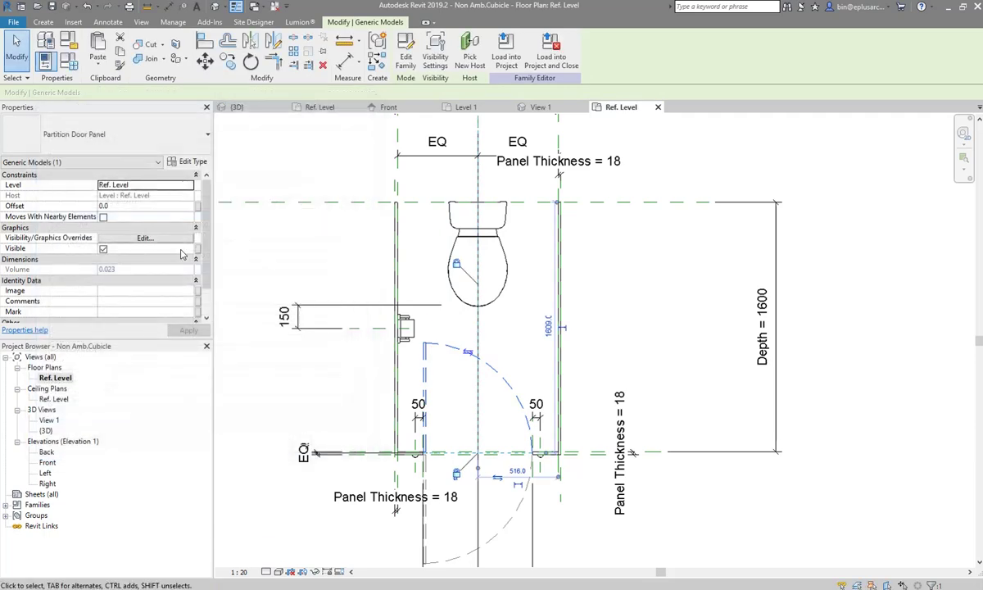
click(197, 248)
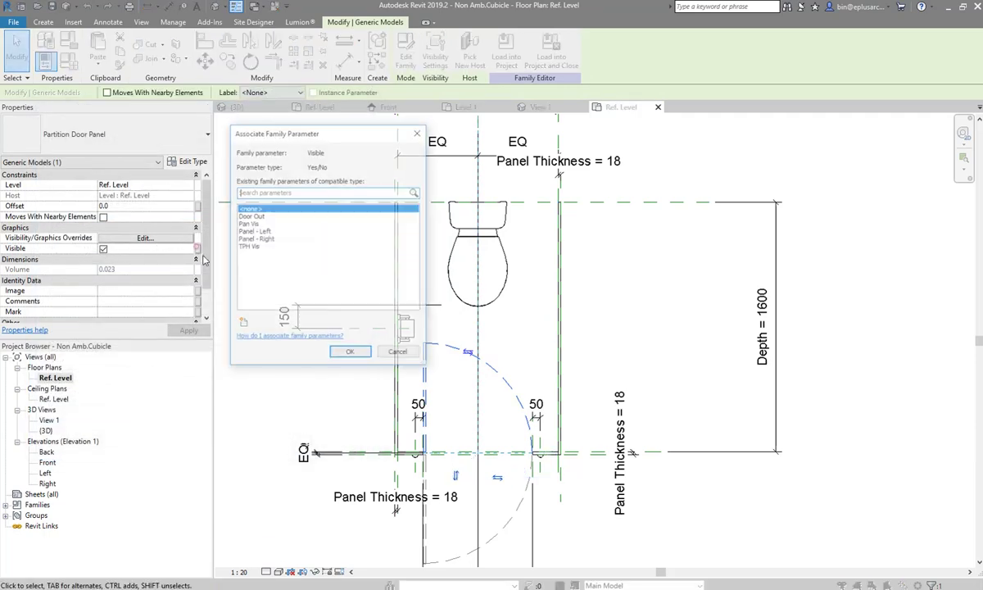
click(242, 324)
text(Door In)
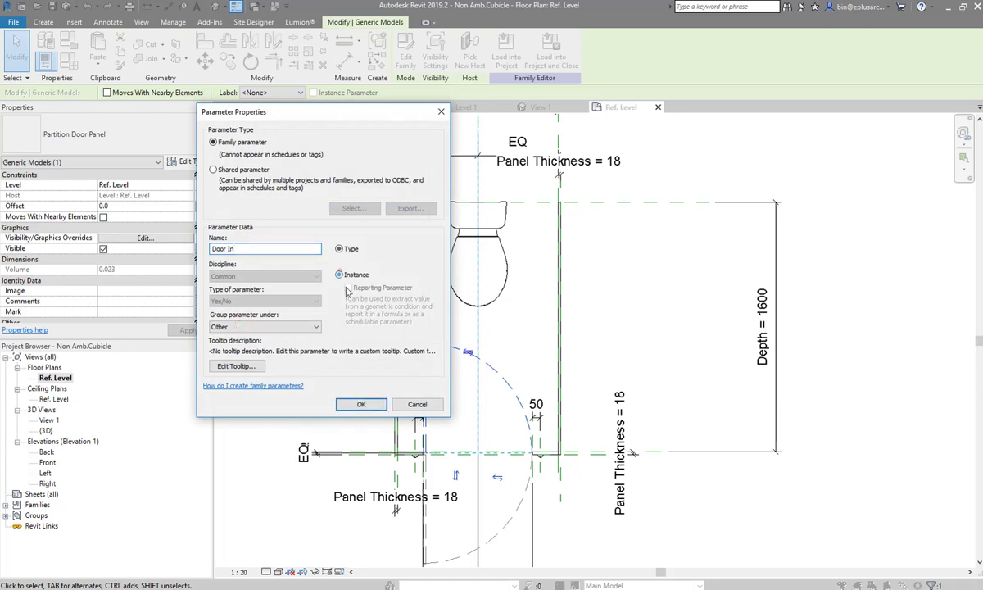
click(367, 405)
click(350, 354)
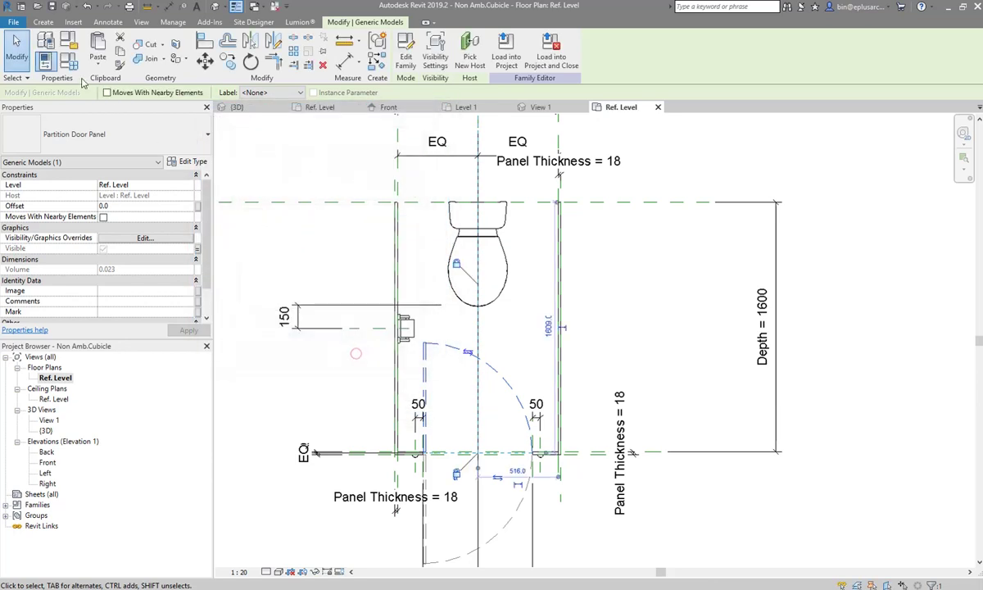
In Family Types, give Door Out the formula not(Door In) and apply it
click(46, 57)
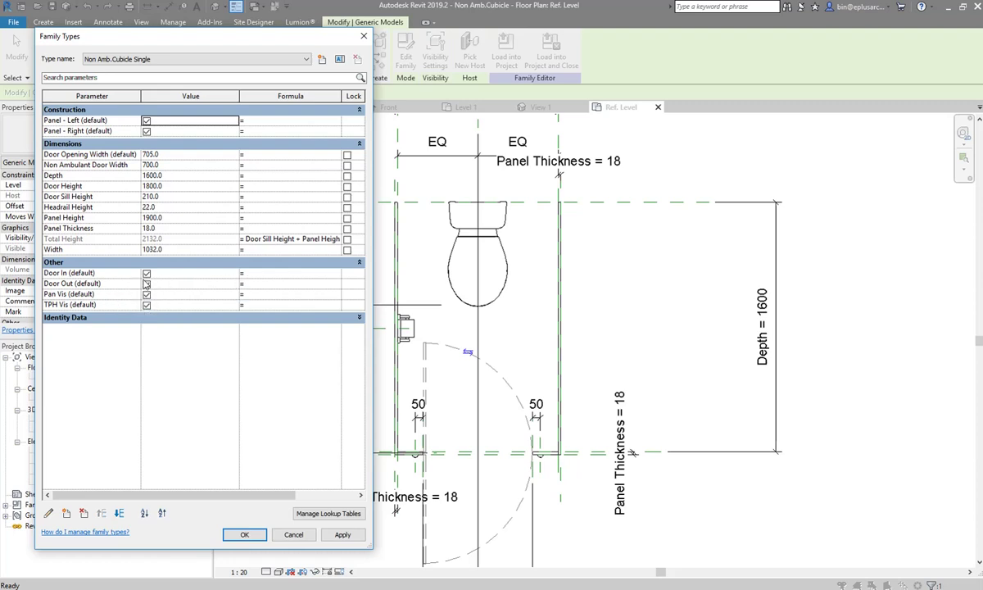
click(262, 286)
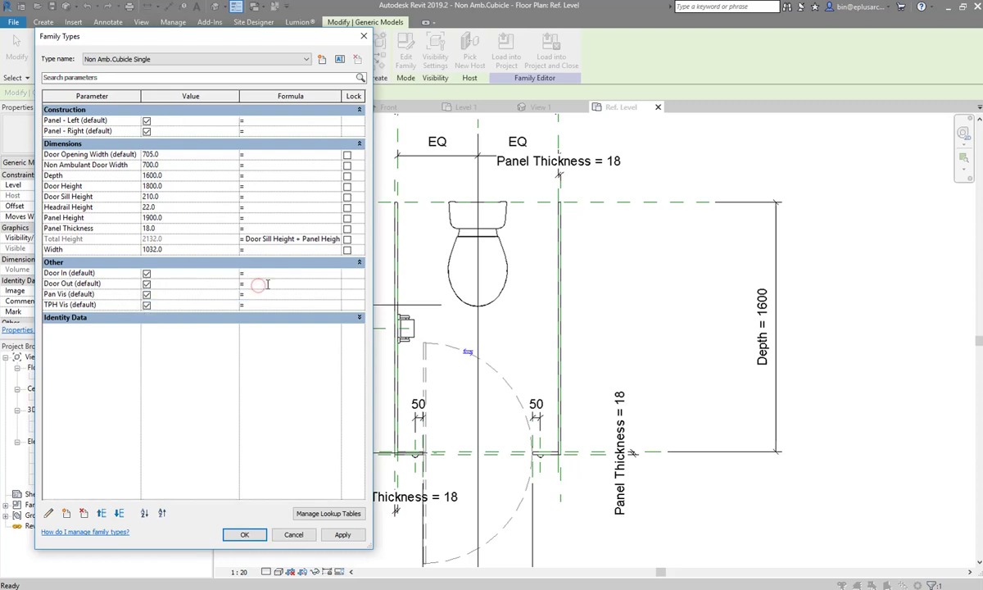
text(not(Door In)
click(342, 534)
click(295, 537)
scroll(443, 411, up, 1)
scroll(444, 410, up, 1)
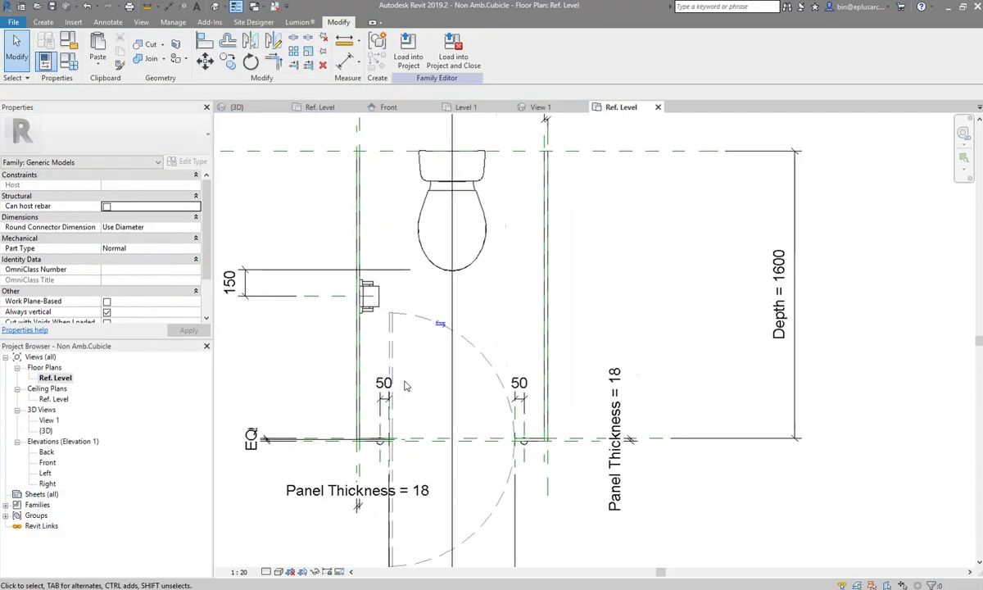
scroll(443, 410, up, 1)
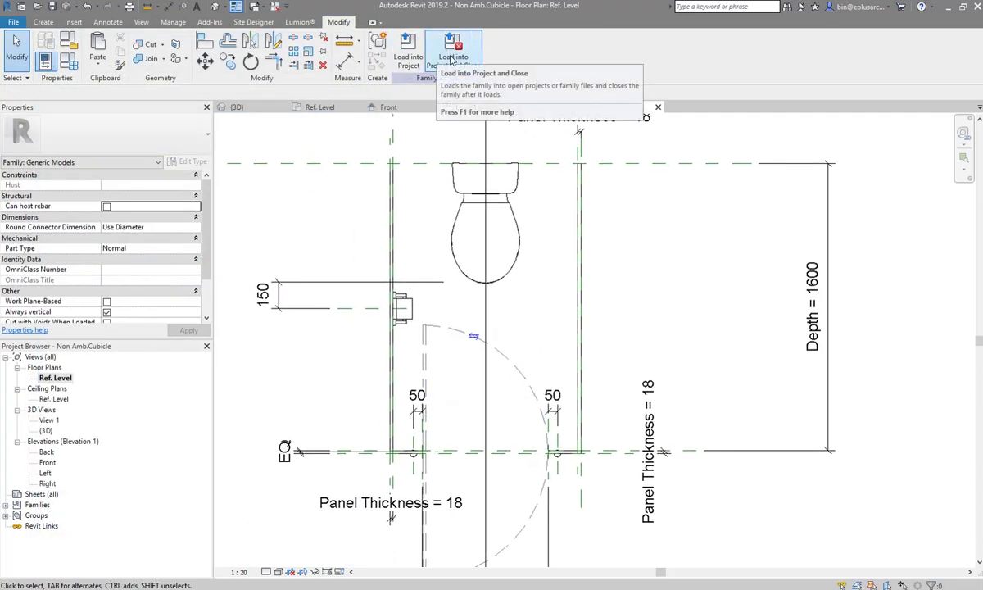
Load Non Amb.Cubicle into the ambulant toilet family without saving, overwriting the existing version
click(450, 49)
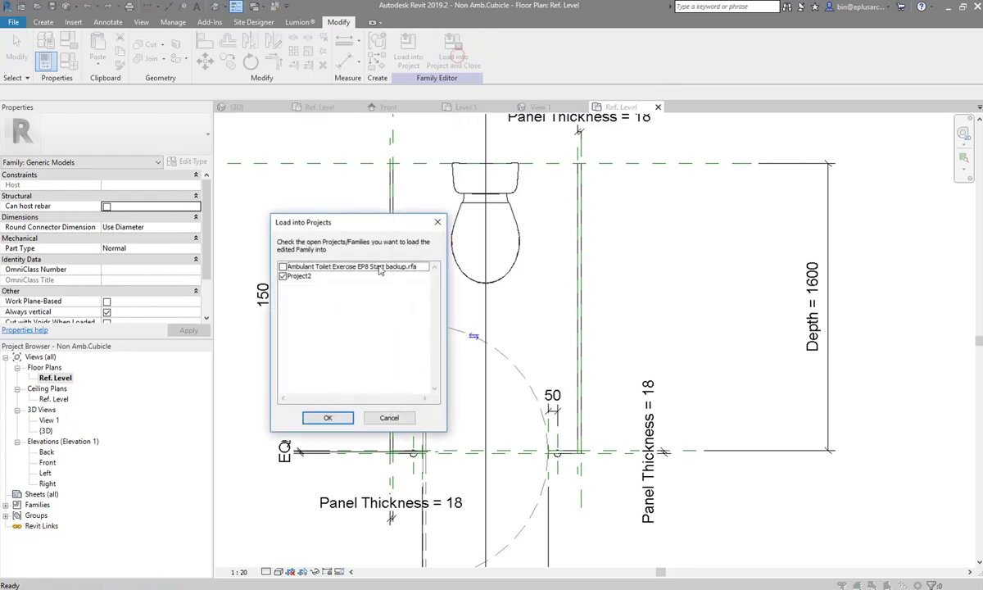
click(282, 267)
click(328, 418)
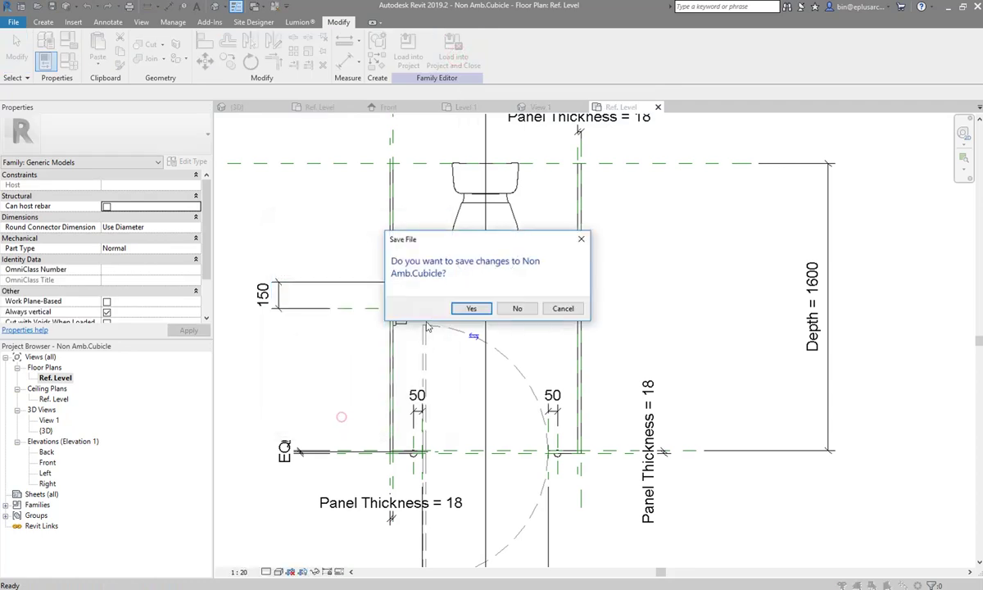
click(516, 309)
click(447, 271)
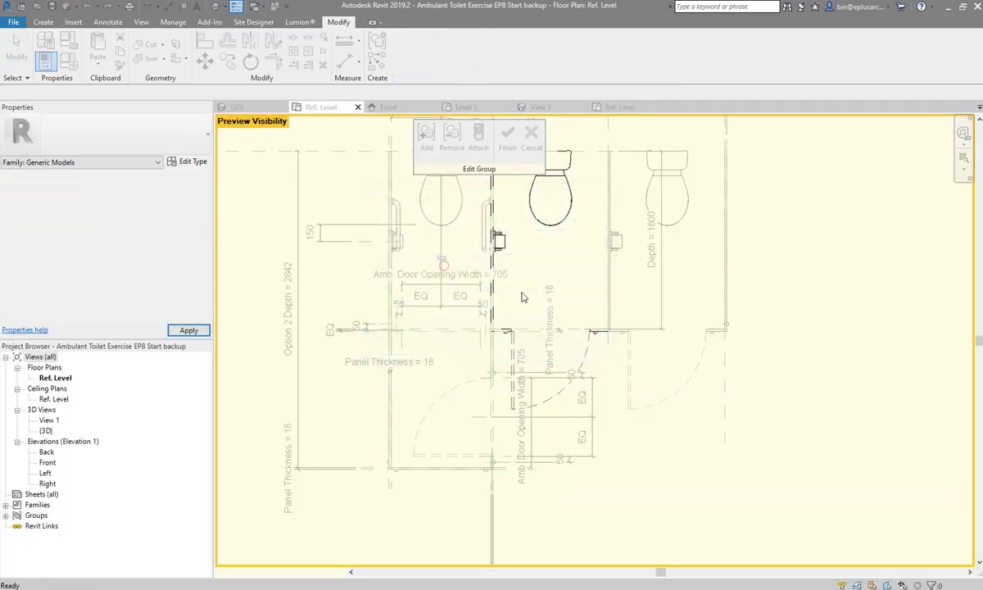
Finish the group, then re-enter the middle cubicle group and select the nested Non Amb.Cubicle
click(508, 135)
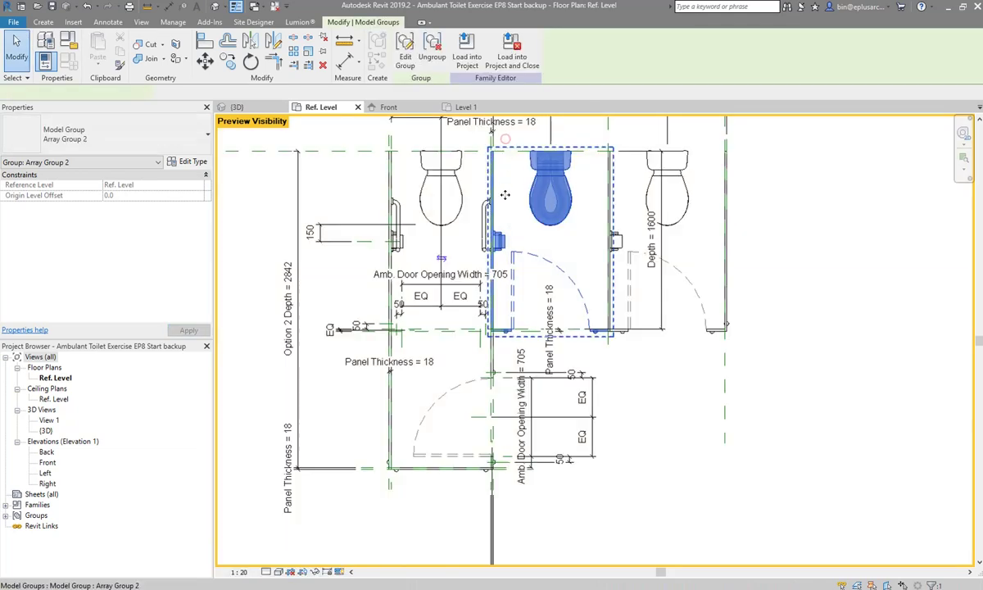
click(496, 274)
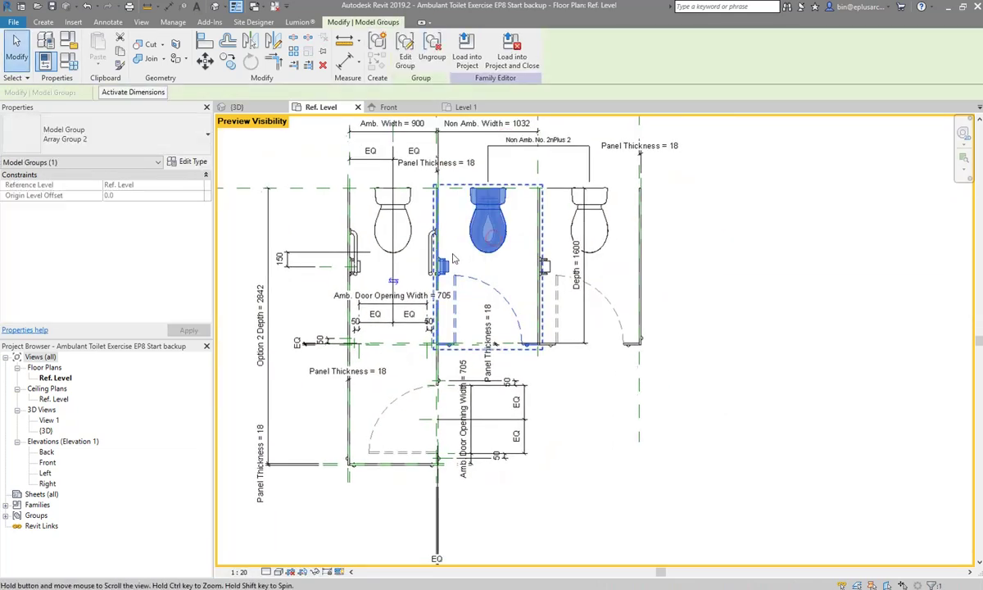
middle_drag(383, 139, 381, 142)
click(405, 60)
click(475, 215)
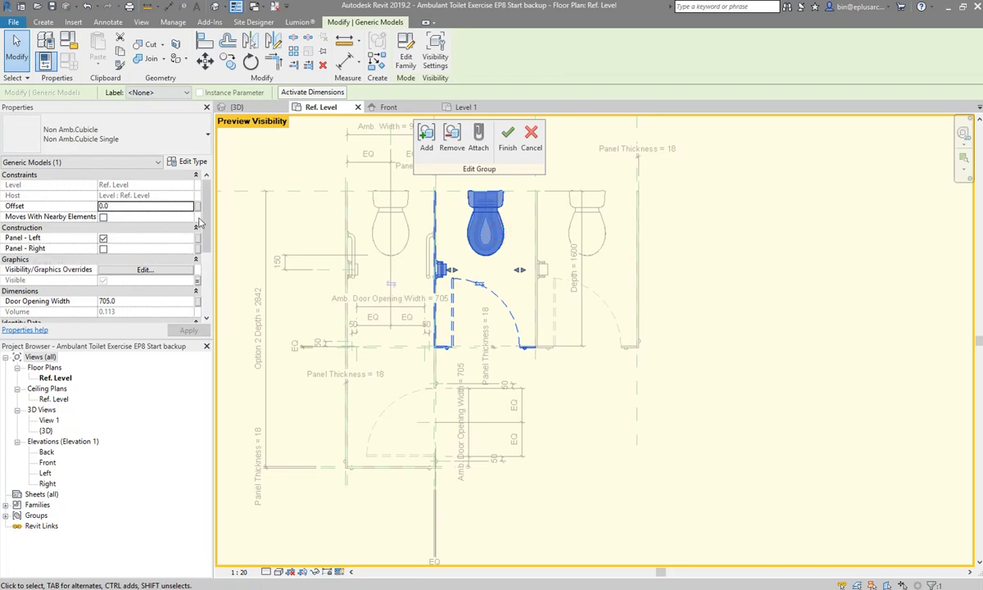
Review the cubicle's type properties, then associate its Door Opening Width (705.0) with a host parameter
scroll(163, 210, down, 3)
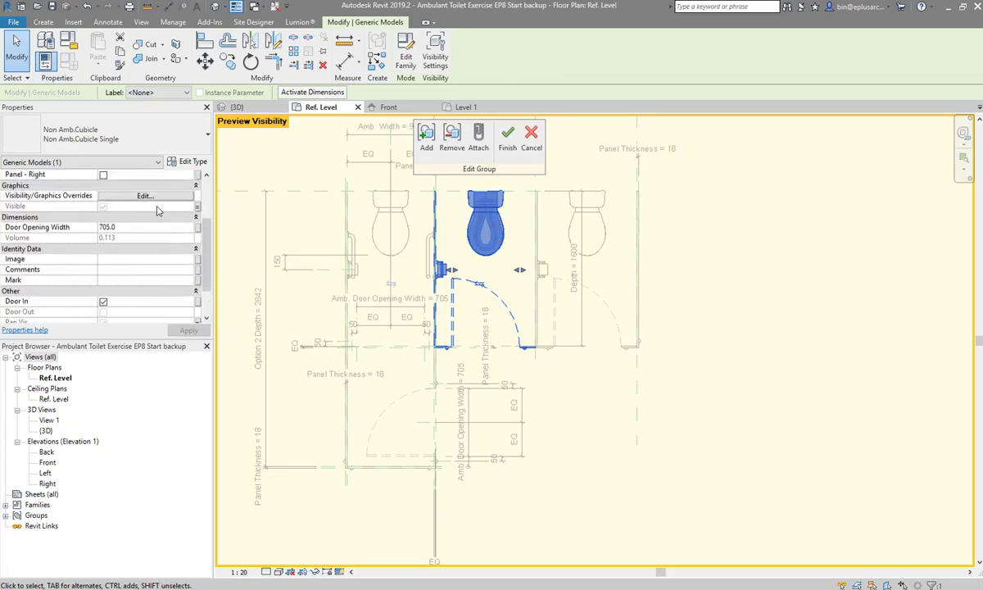
scroll(94, 260, up, 1)
click(190, 162)
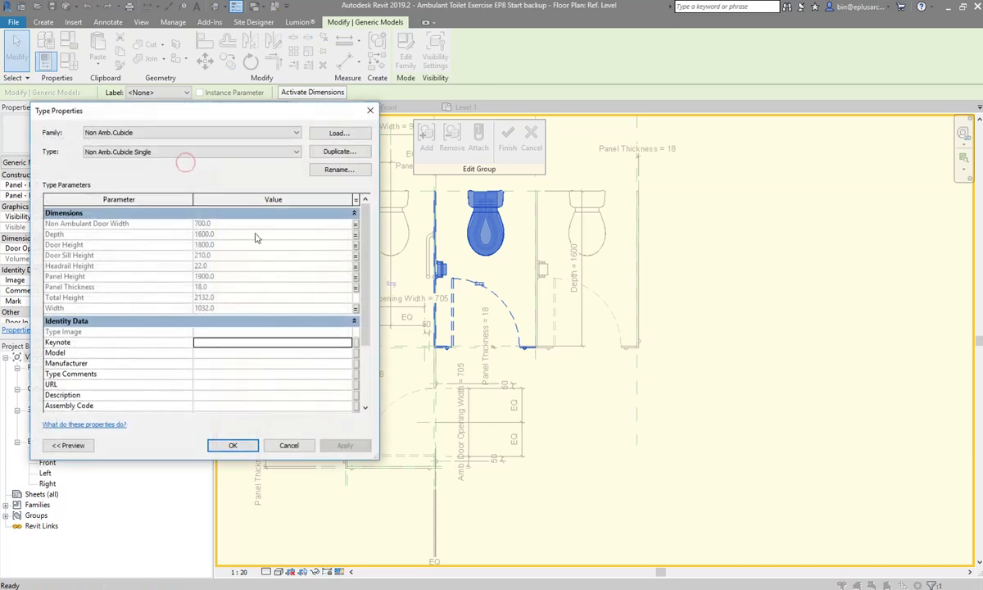
scroll(225, 291, down, 3)
scroll(220, 286, up, 1)
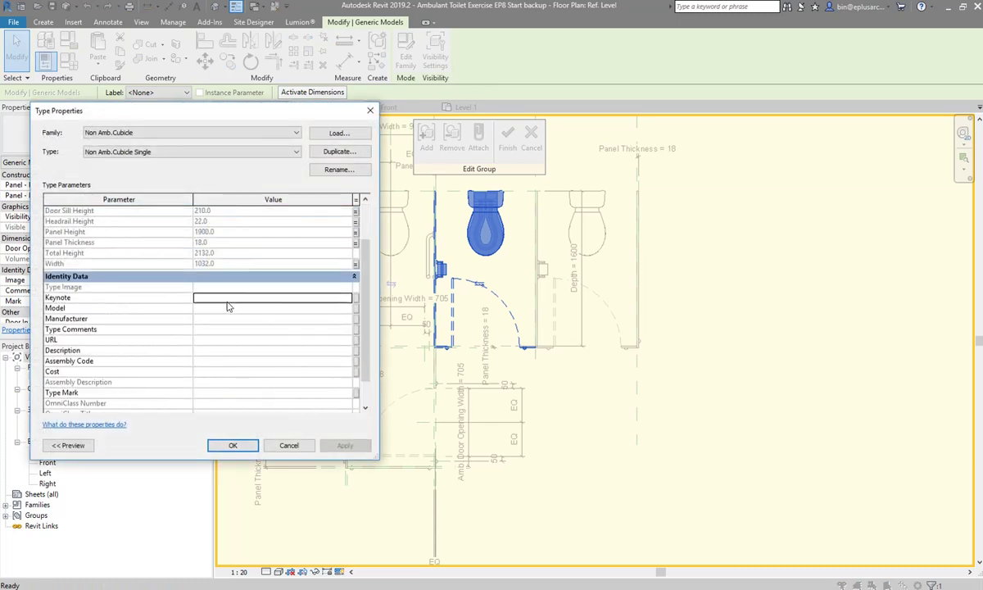
scroll(217, 287, up, 2)
key(Escape)
scroll(139, 258, down, 1)
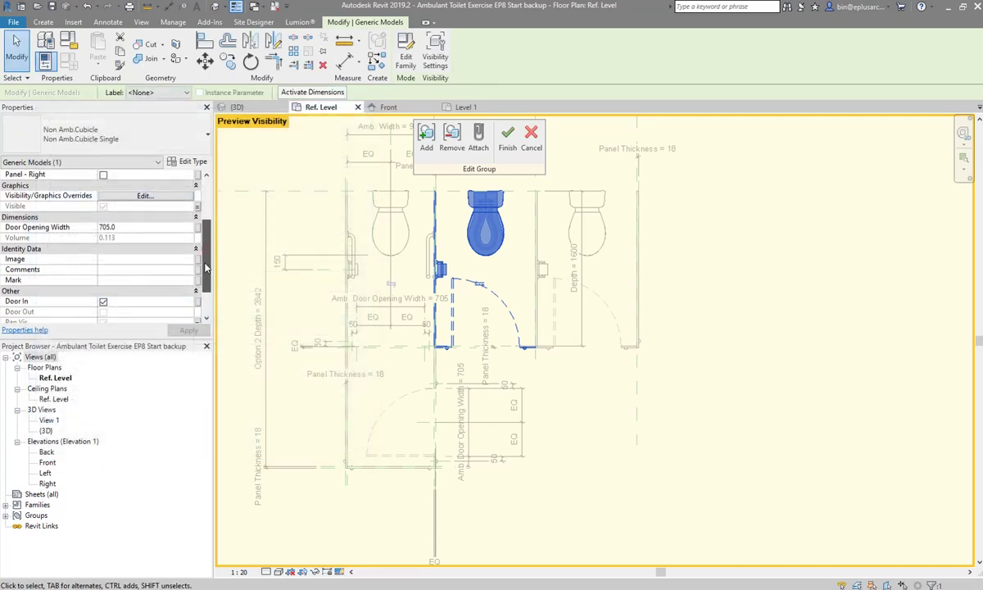
click(197, 226)
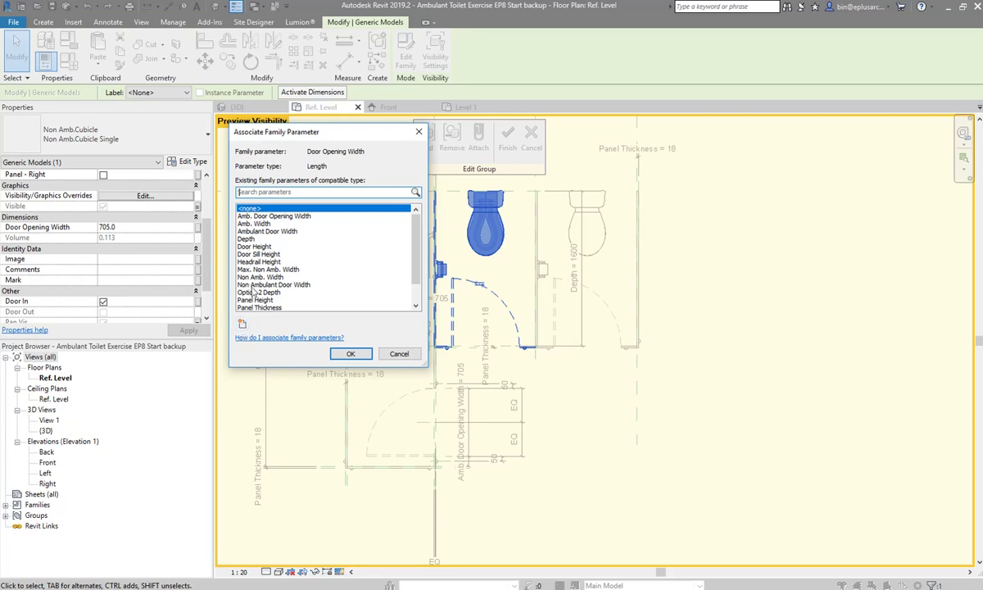
Create instance parameter Non Amb. Door Opening Width and associate the cubicle's Door Opening Width with it
click(243, 324)
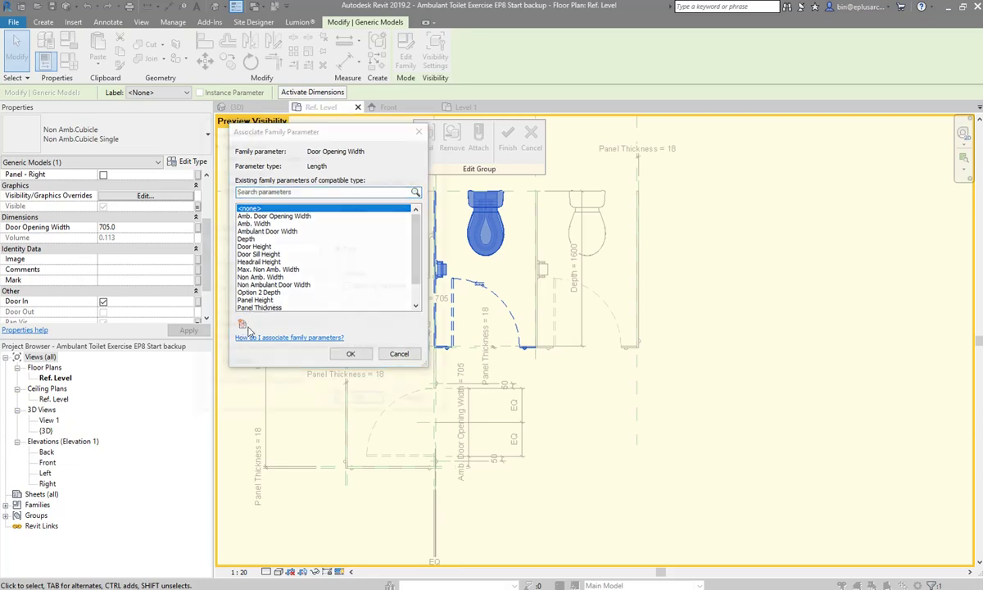
text(Non Amb. Door Opening Width)
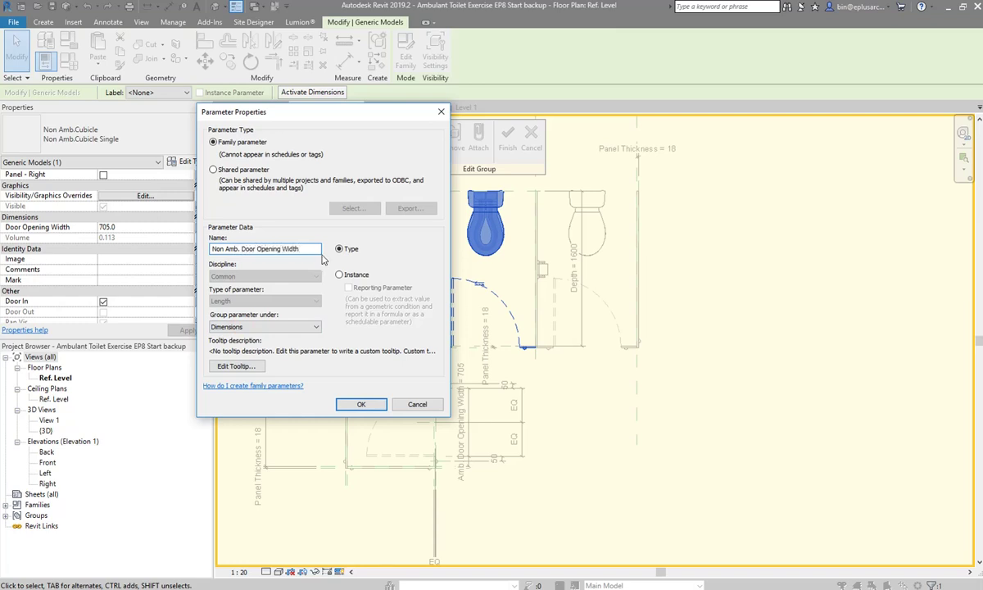
click(341, 275)
click(362, 404)
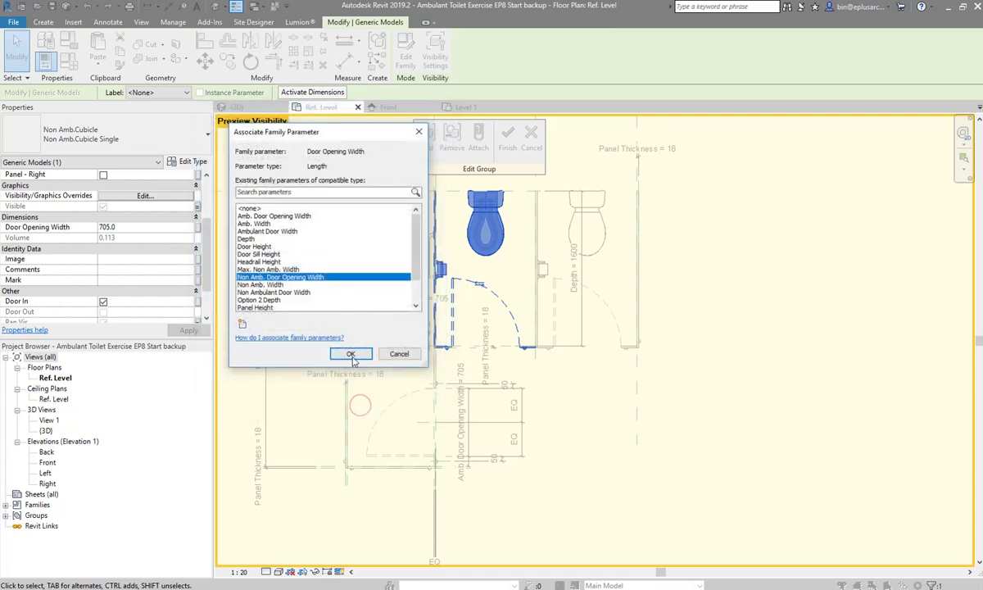
click(386, 354)
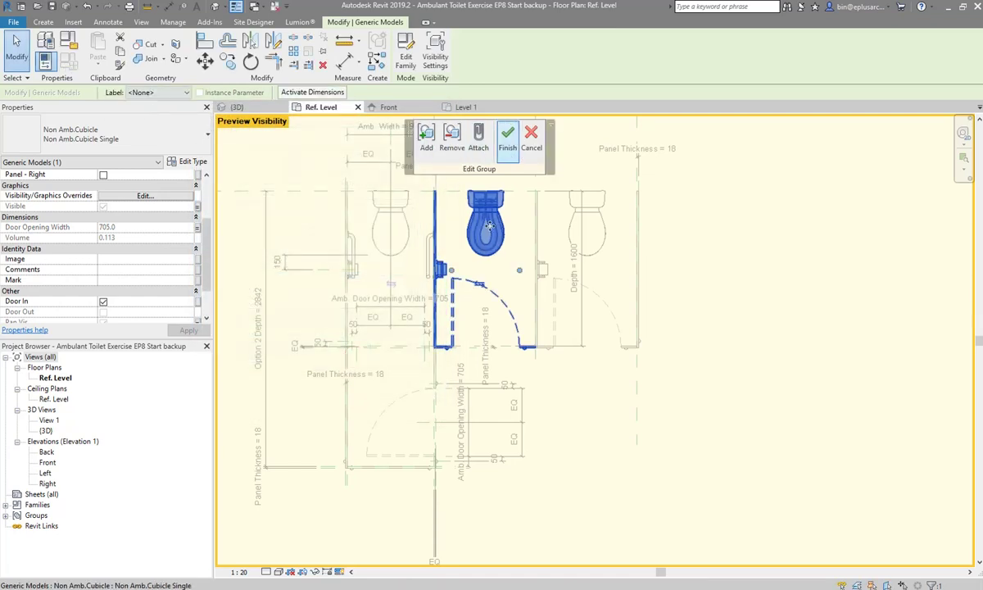
Associate the cubicle's Door In with a new Door In instance parameter under Construction, then finish the group
middle_drag(460, 295, 445, 310)
scroll(70, 303, down, 1)
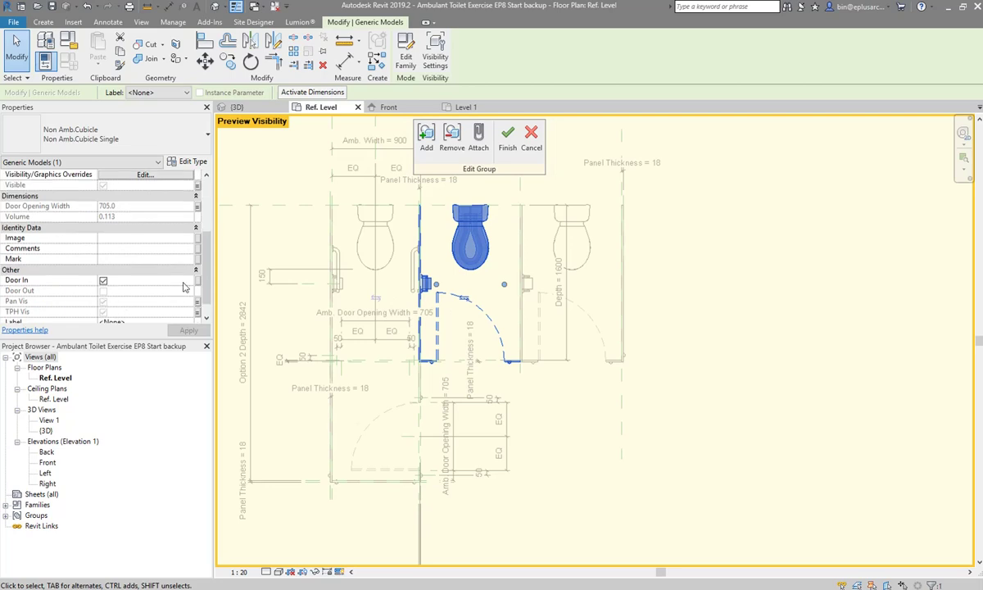
click(195, 280)
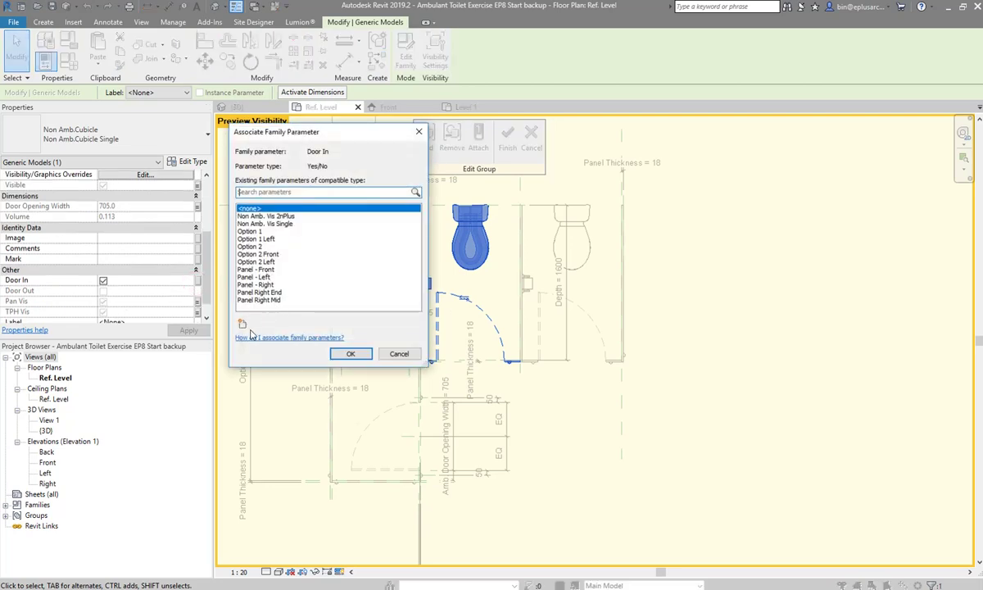
click(242, 325)
text(Door In)
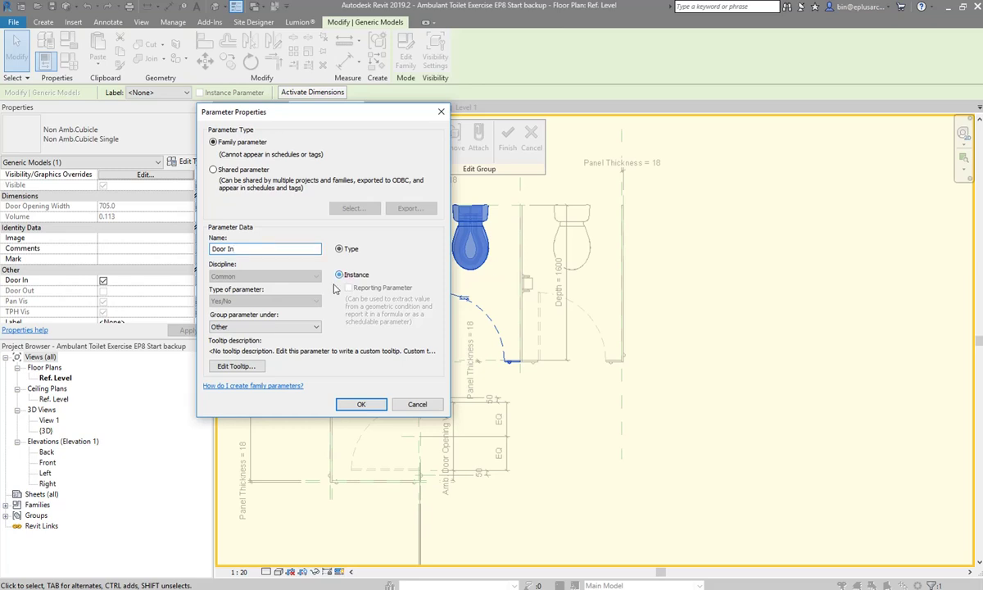
click(316, 326)
scroll(262, 393, up, 3)
scroll(262, 385, up, 3)
click(239, 371)
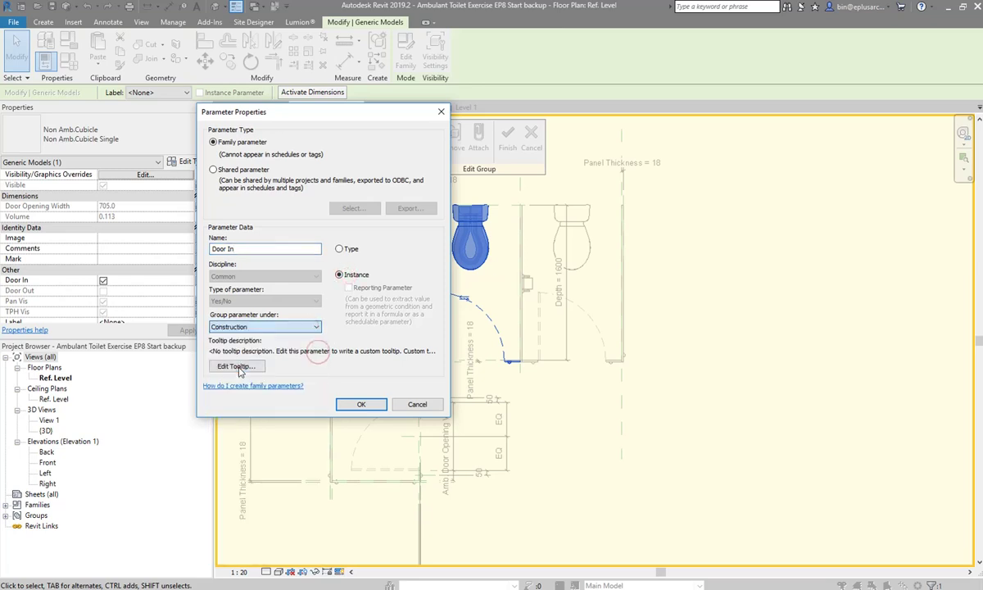
click(360, 404)
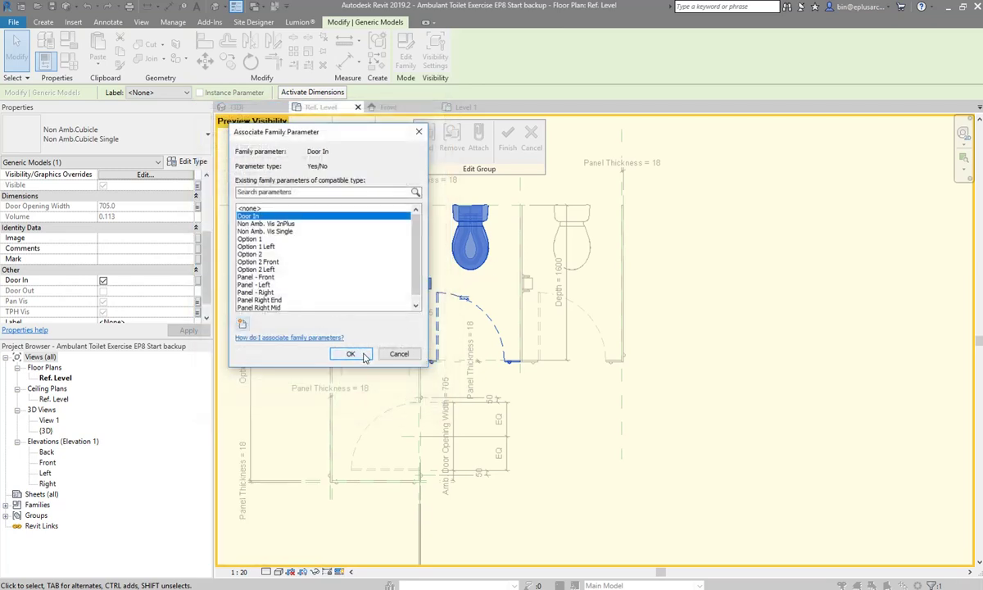
click(350, 354)
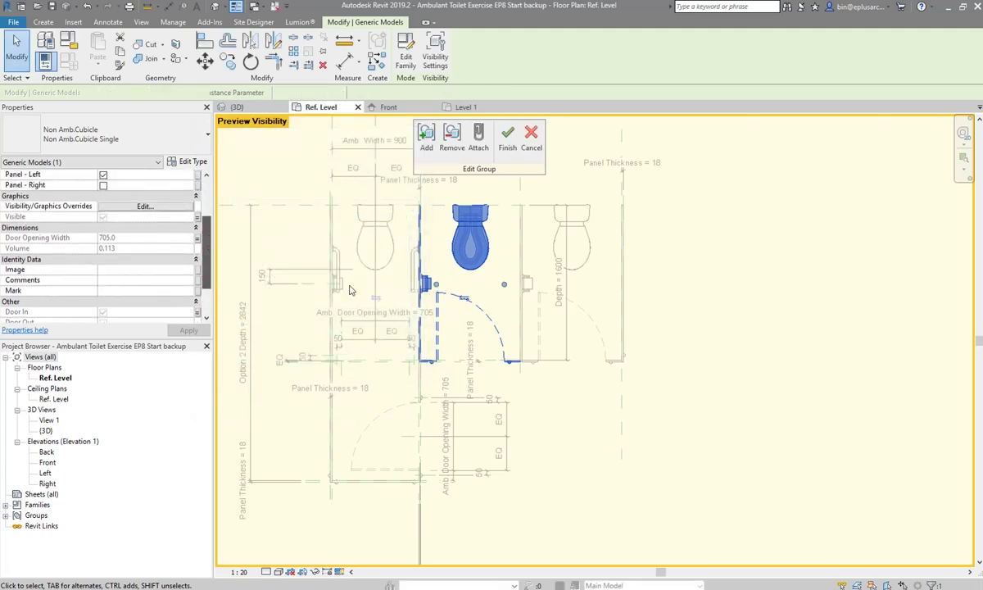
click(507, 139)
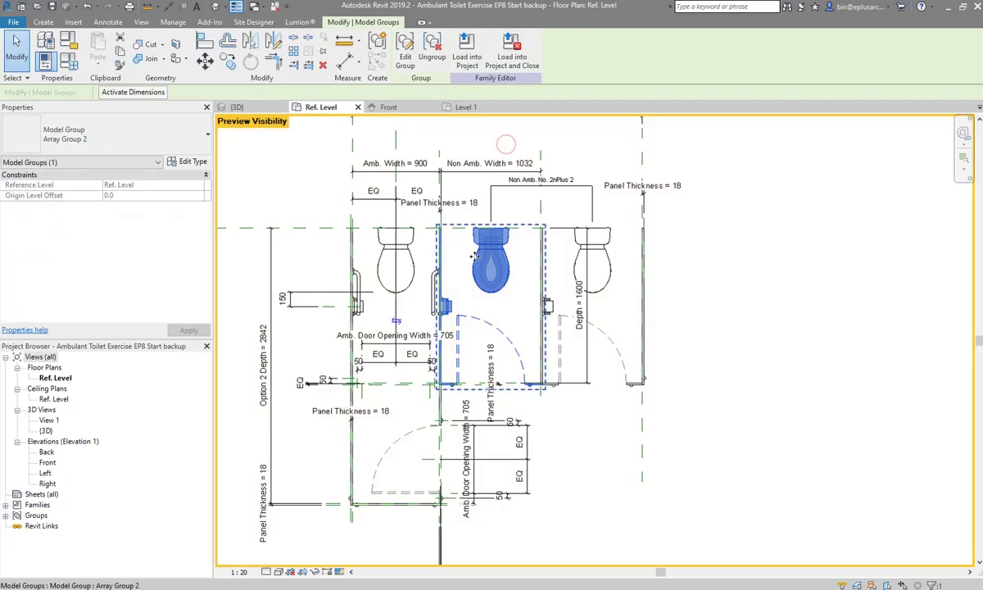
Set Non Amb. Door Opening Width's formula to Non Ambulant Door Width + 5 mm and apply
click(67, 59)
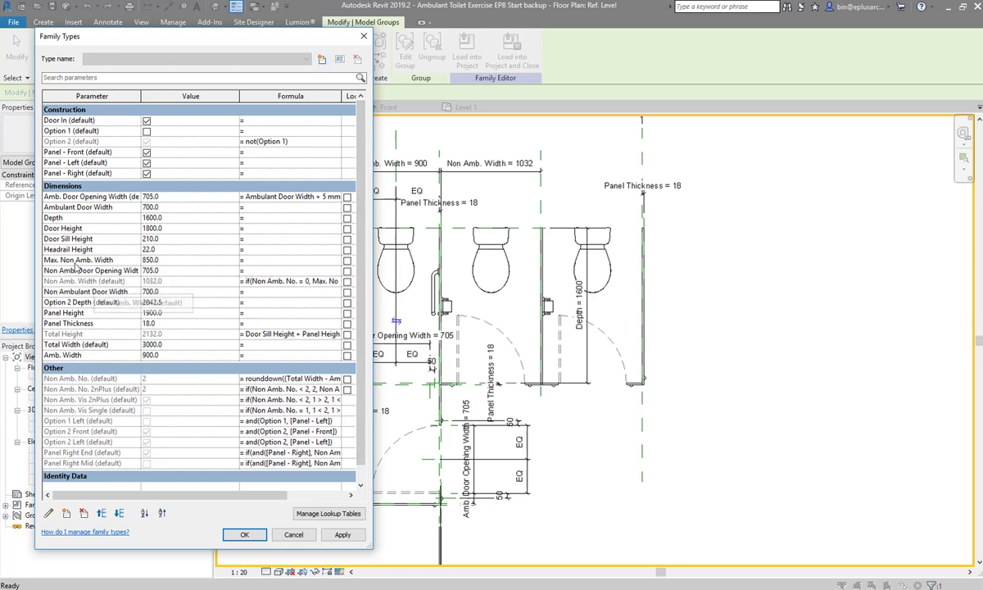
click(85, 260)
click(123, 291)
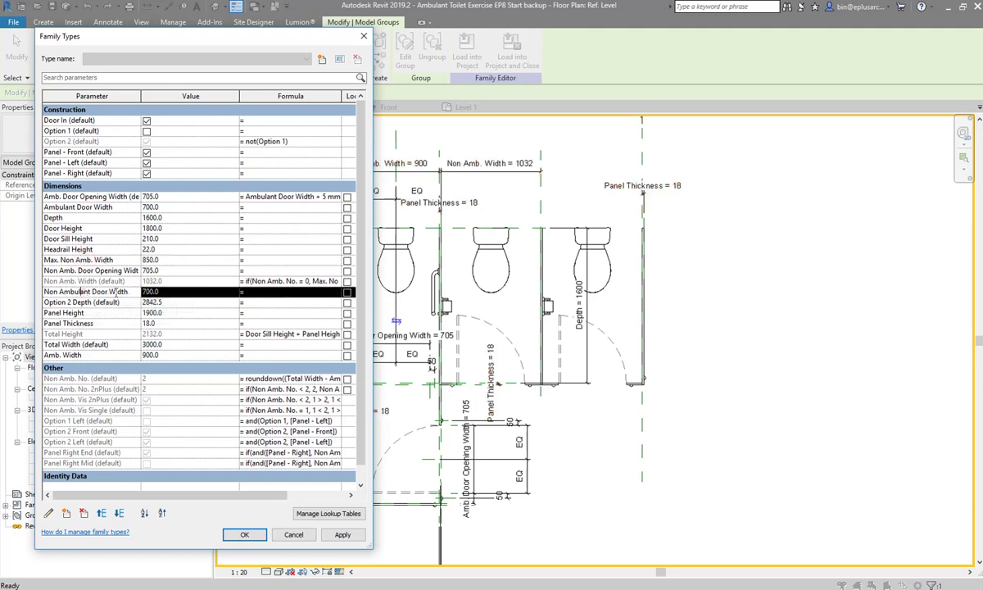
click(259, 270)
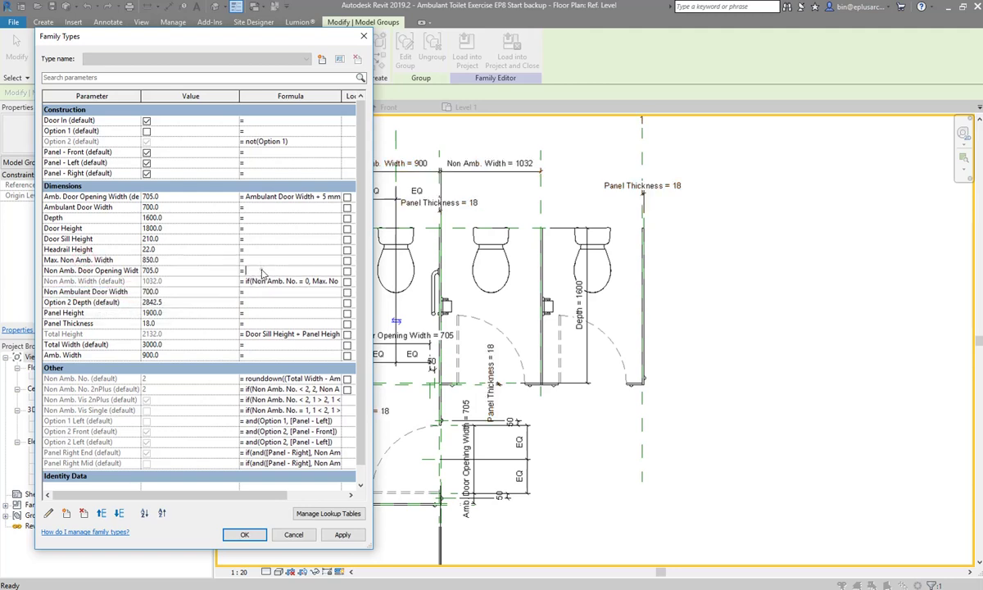
text(Non Ambulant Door Width)
click(342, 534)
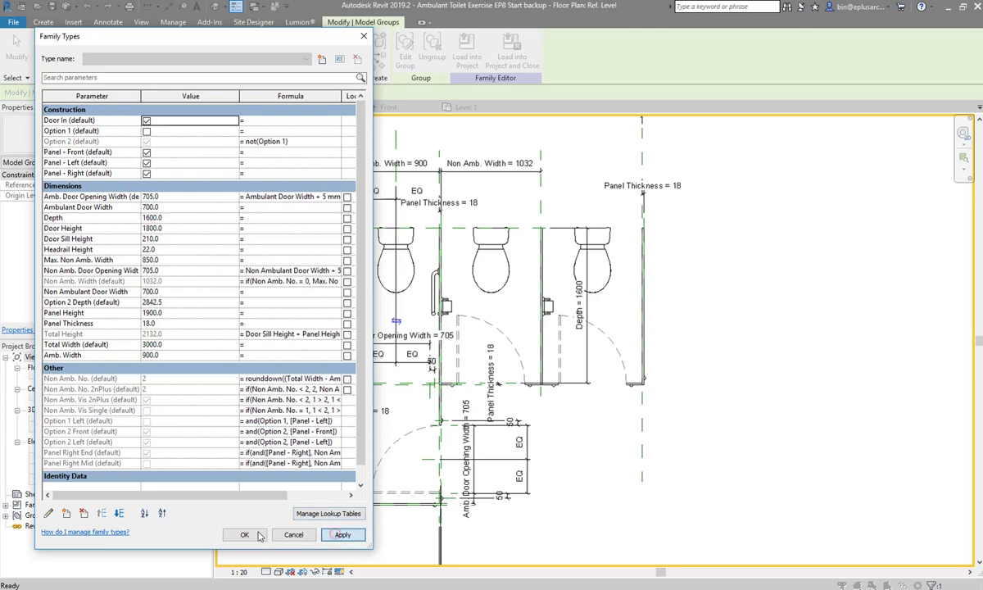
click(243, 534)
middle_drag(470, 238, 559, 246)
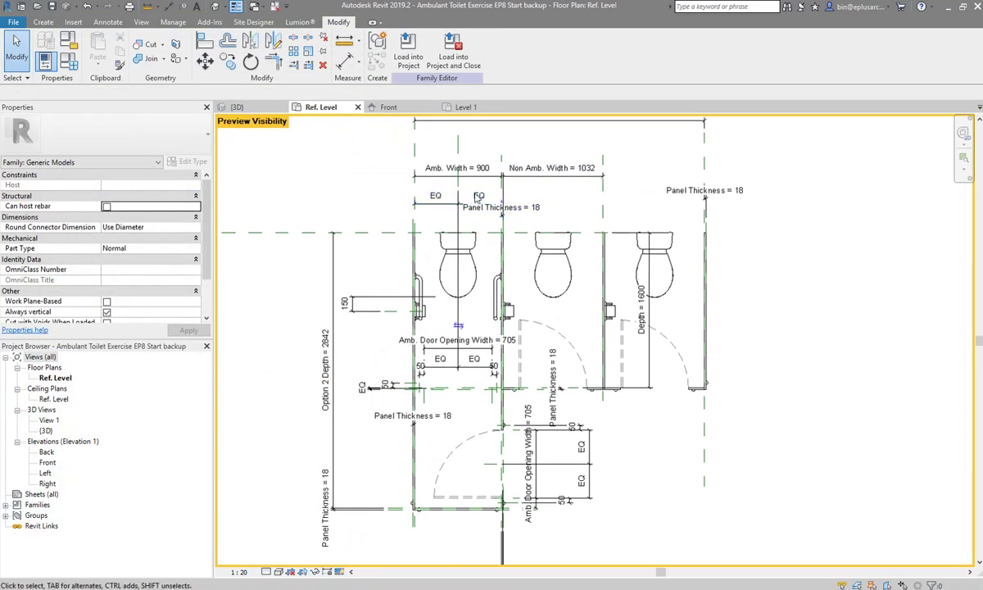
Load the updated toilet family into Project2, overwriting the existing version
click(408, 51)
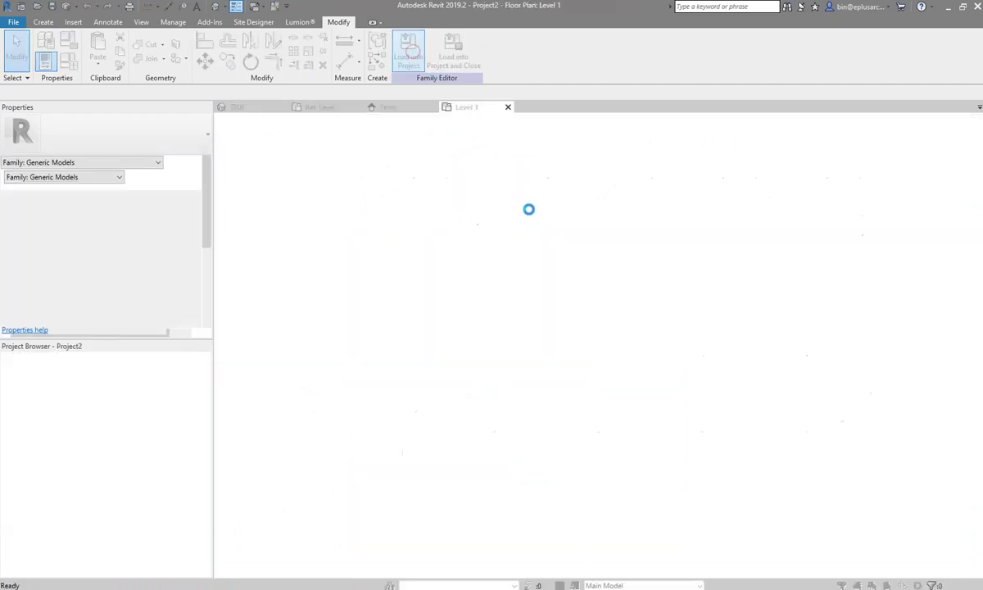
click(438, 267)
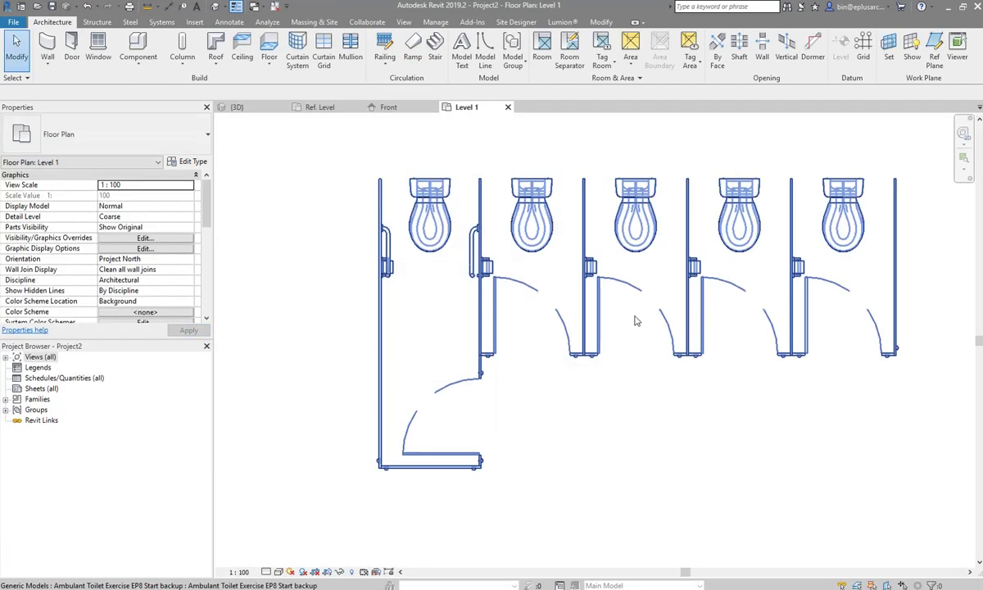
scroll(508, 373, down, 3)
middle_drag(498, 370, 538, 382)
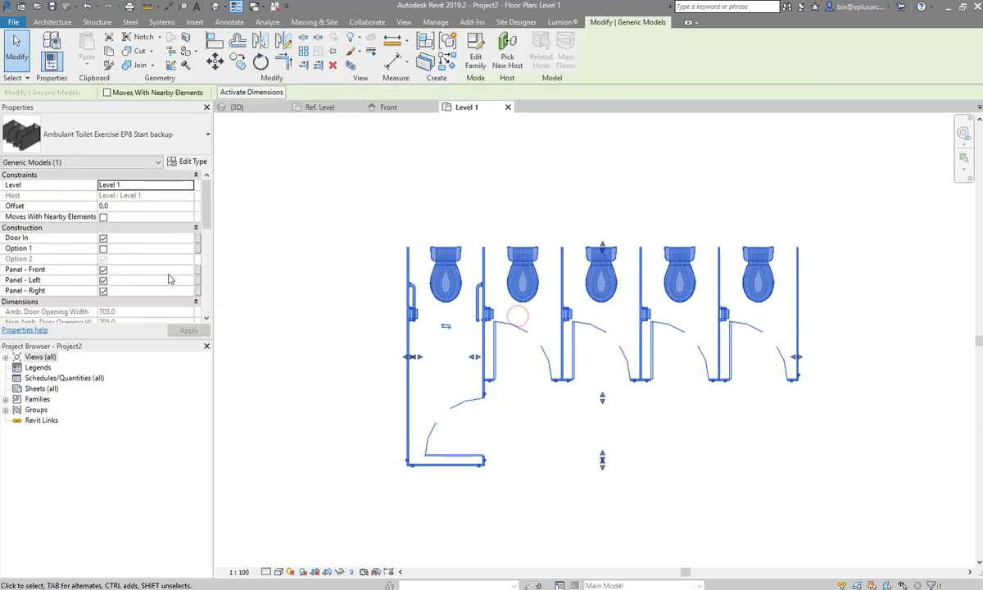
Toggle Door In, Option 1 and the first stall's left and front panels, then restore them
click(103, 239)
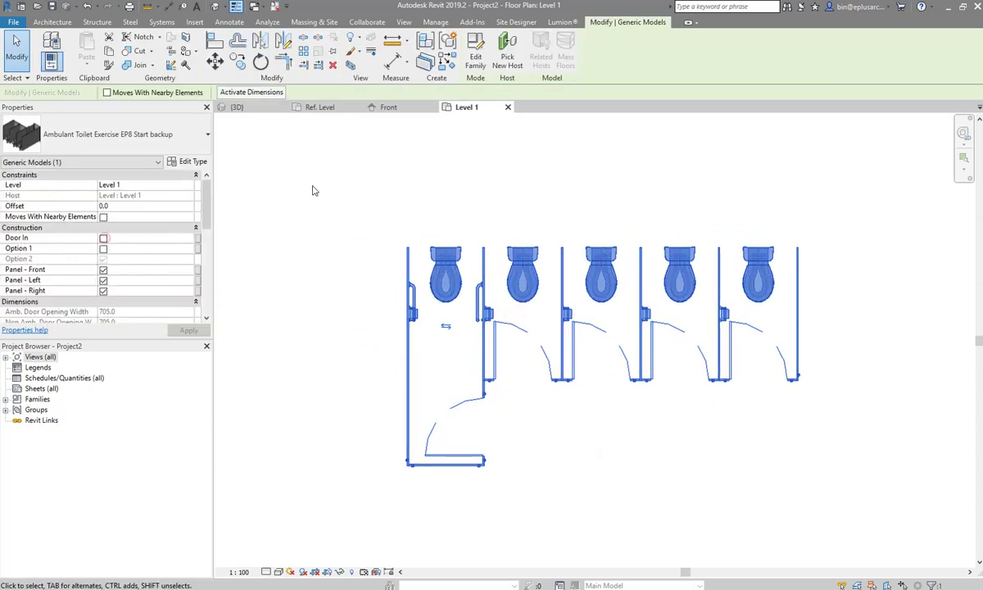
click(103, 238)
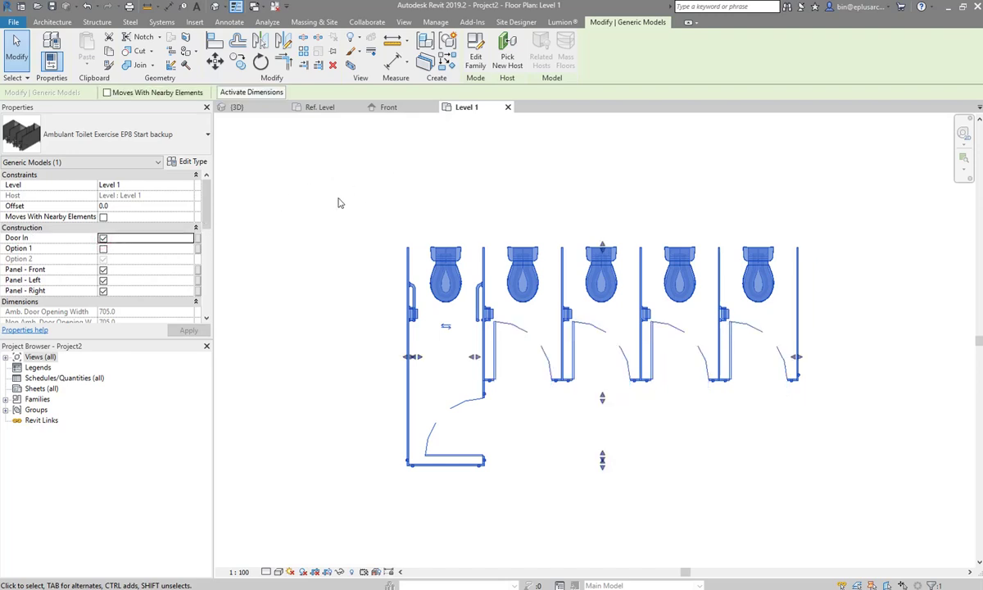
click(103, 248)
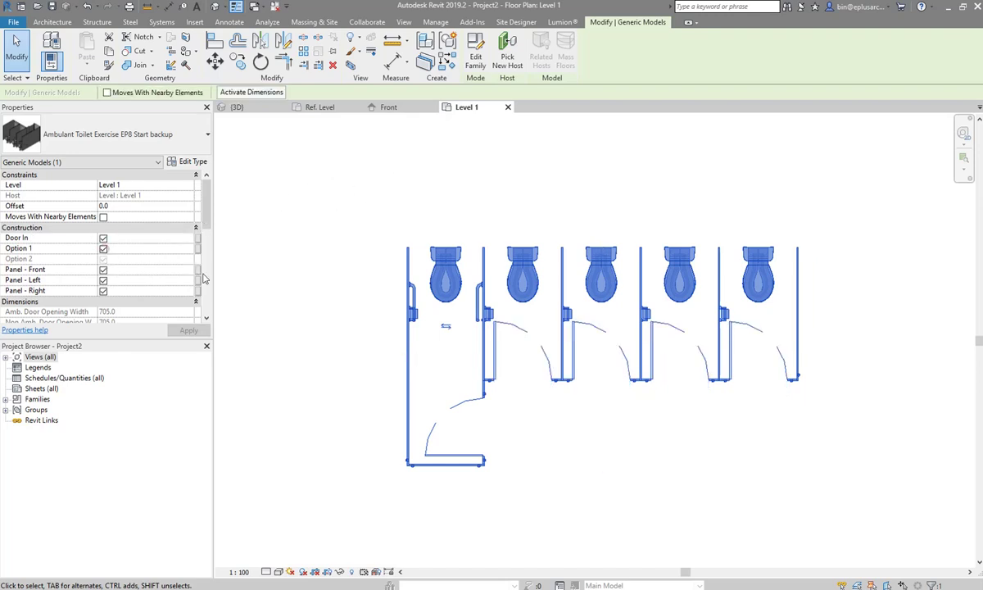
click(103, 248)
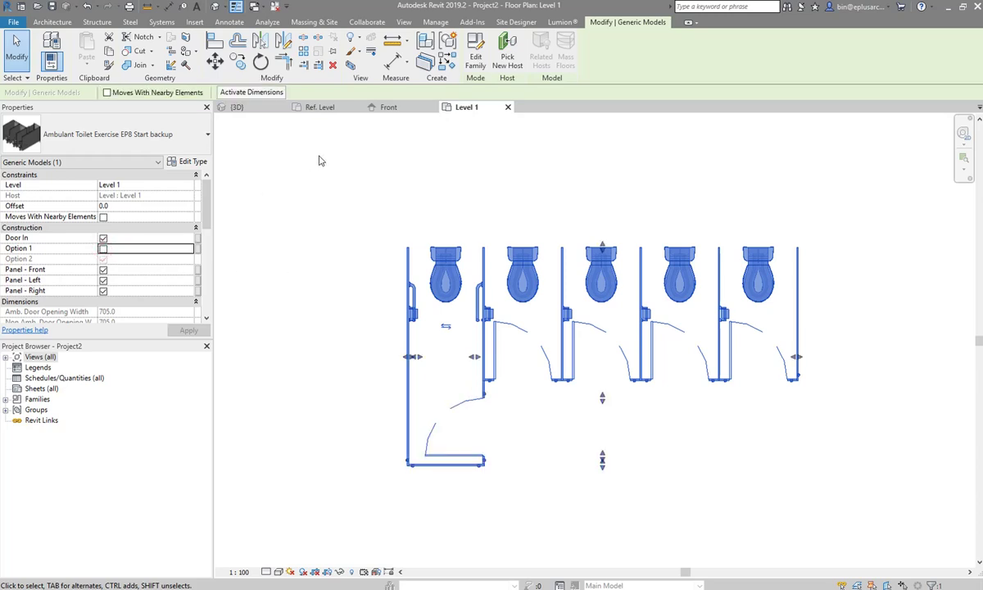
click(103, 280)
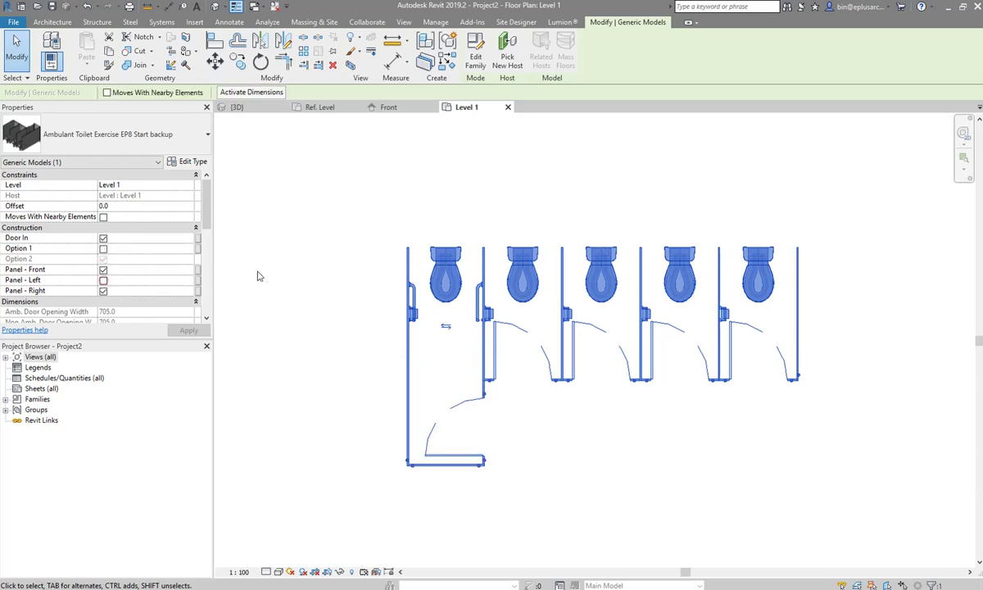
click(103, 270)
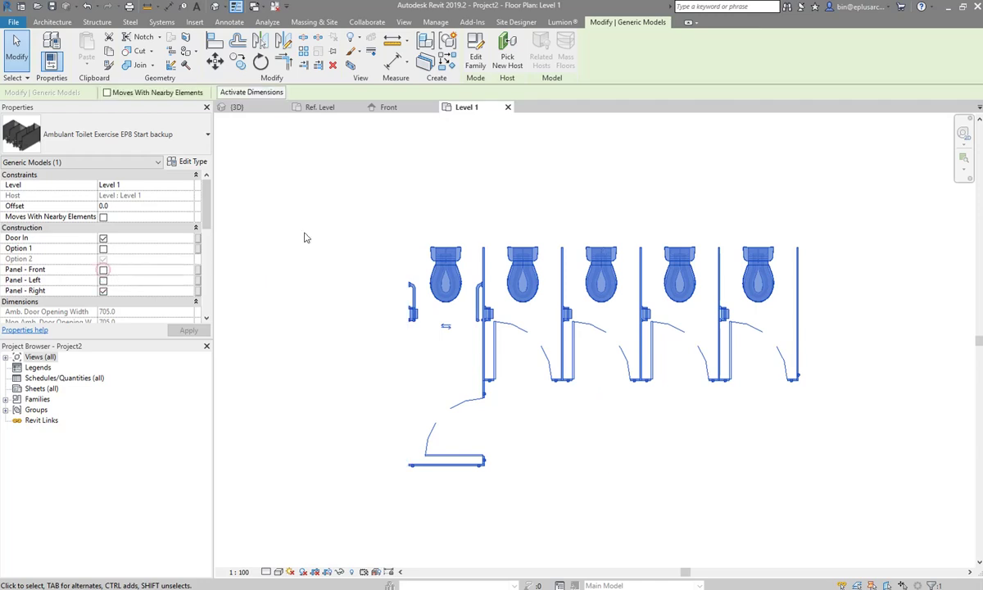
click(103, 269)
click(379, 202)
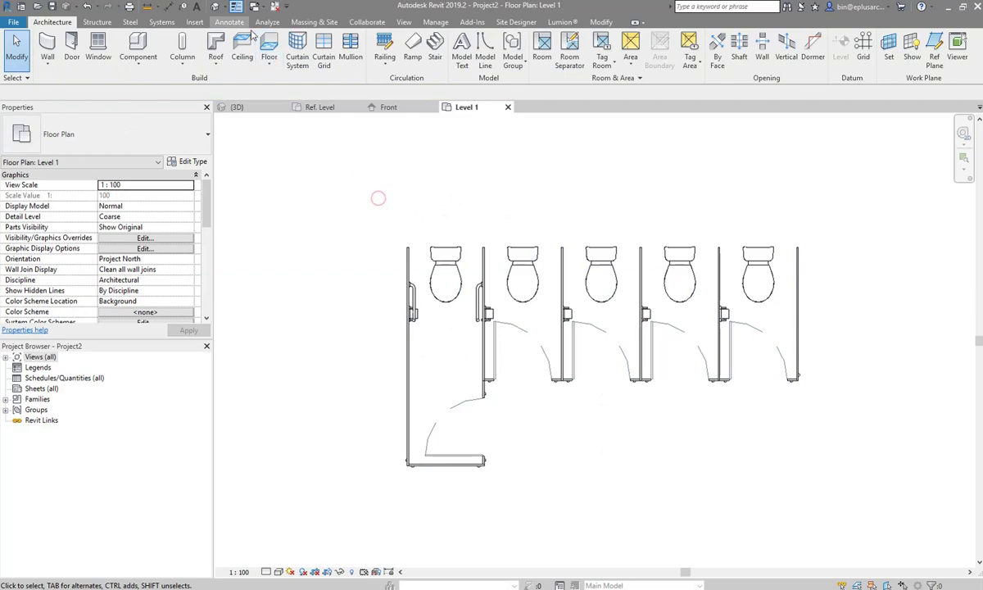
Open the default 3D view with 3D and orbit around the five-cubicle toilet row
key(3)
key(d)
mouse_move(494, 217)
shift+middle_down()
mouse_move(739, 230)
mouse_move(477, 230)
mouse_move(418, 253)
shift+middle_up()
scroll(476, 230, up, 3)
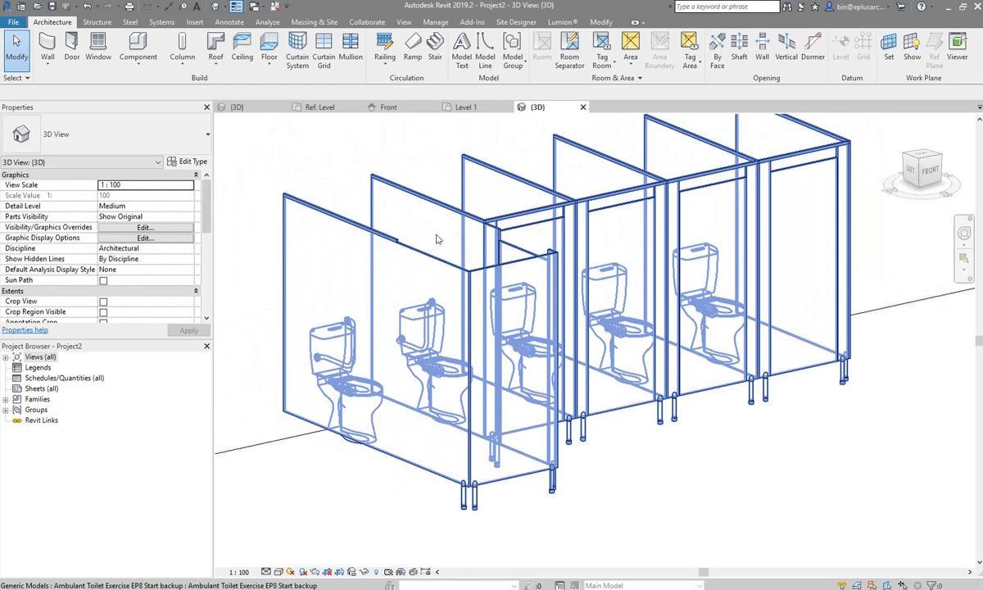
shift+middle_drag(474, 225, 510, 251)
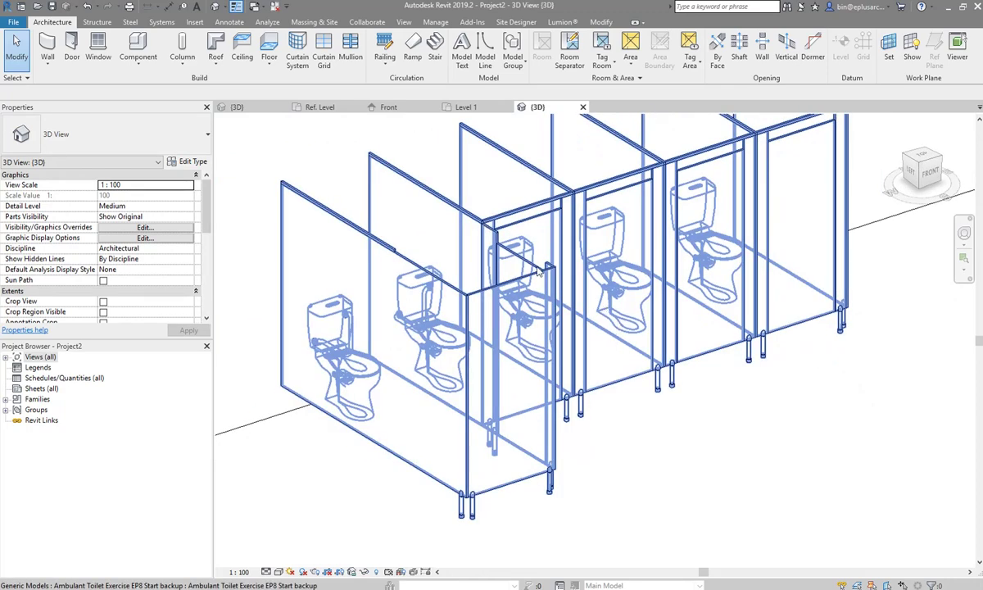
shift+middle_drag(389, 250, 613, 321)
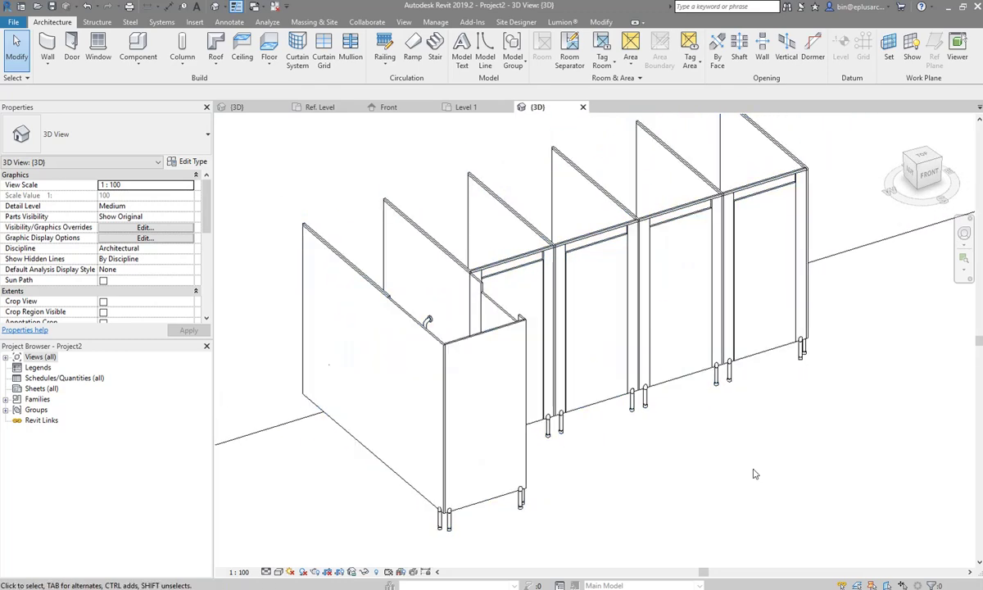